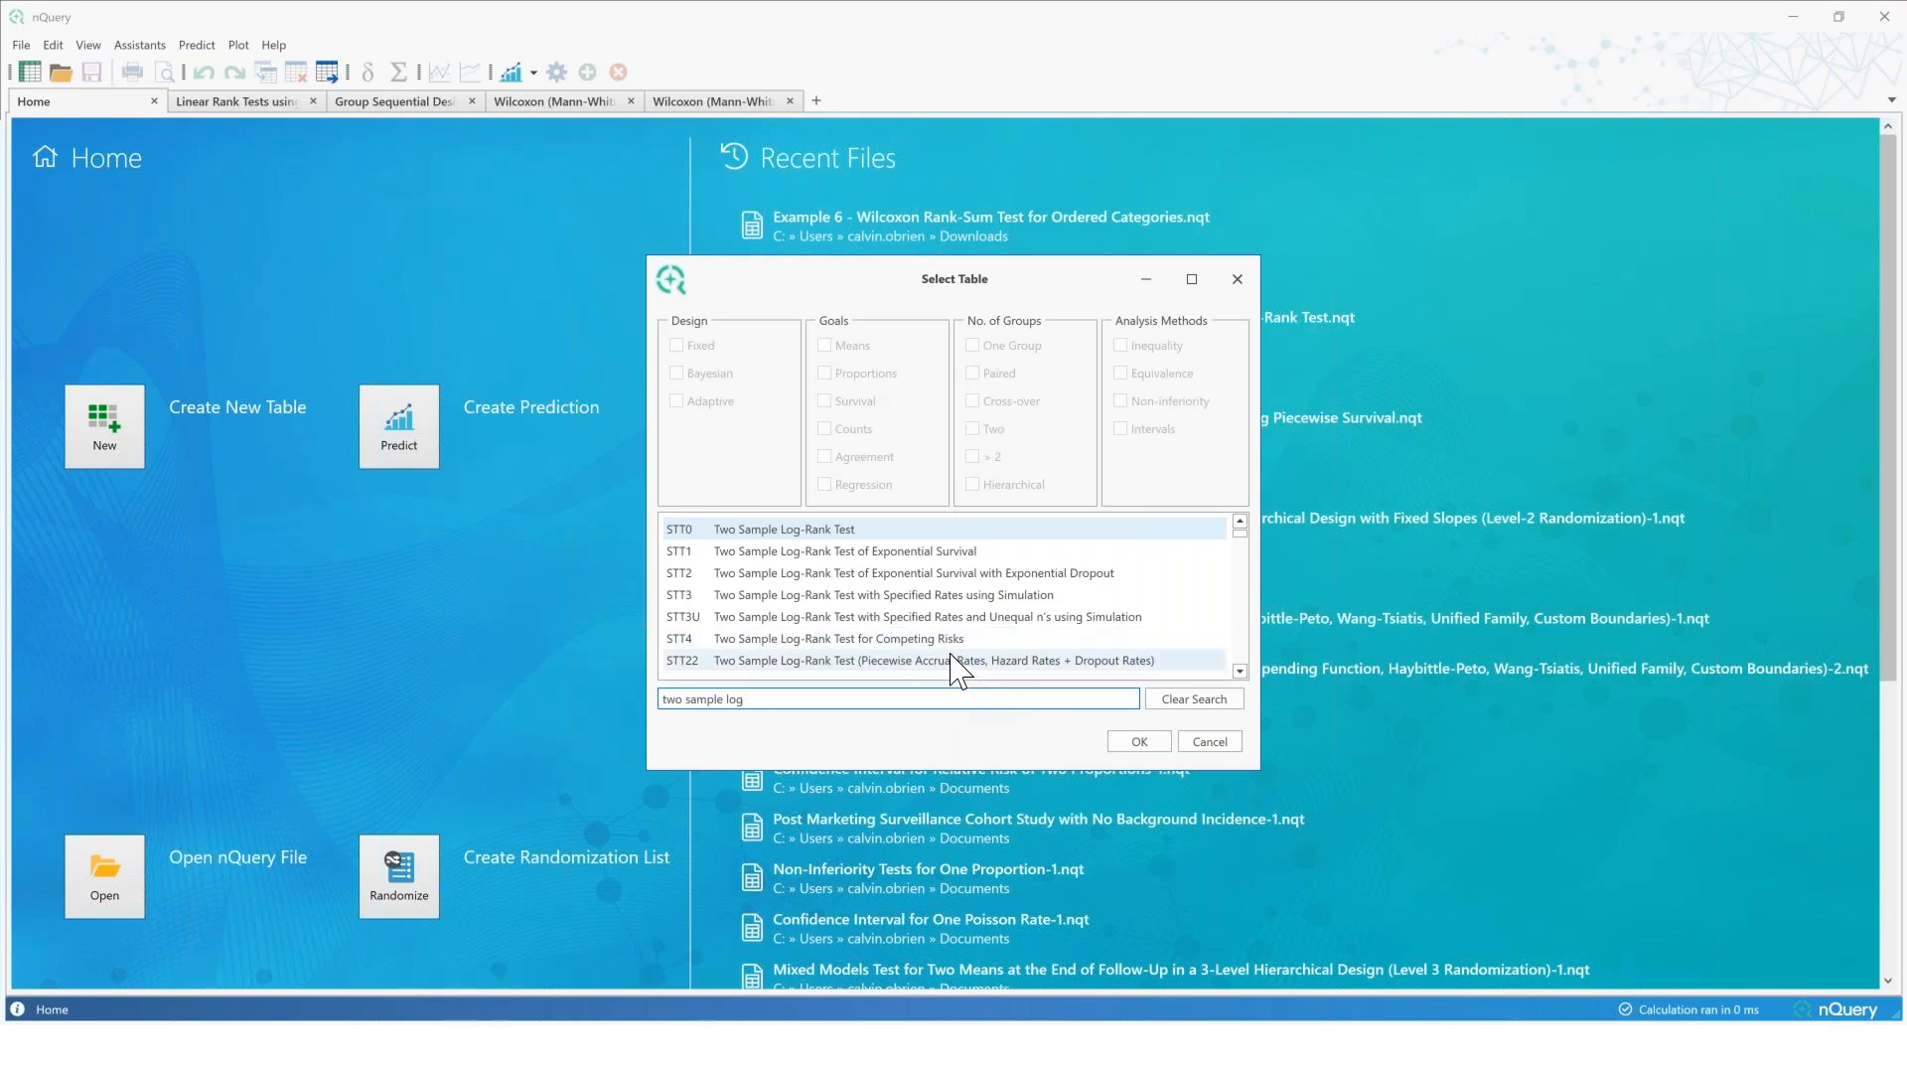
Step: Open the STT1 Two Sample Log-Rank Test of Exponential Survival table and set a 1-sided test at significance level 0.025 in column 1
{"action": "left_click", "coordinate": [899, 552]}
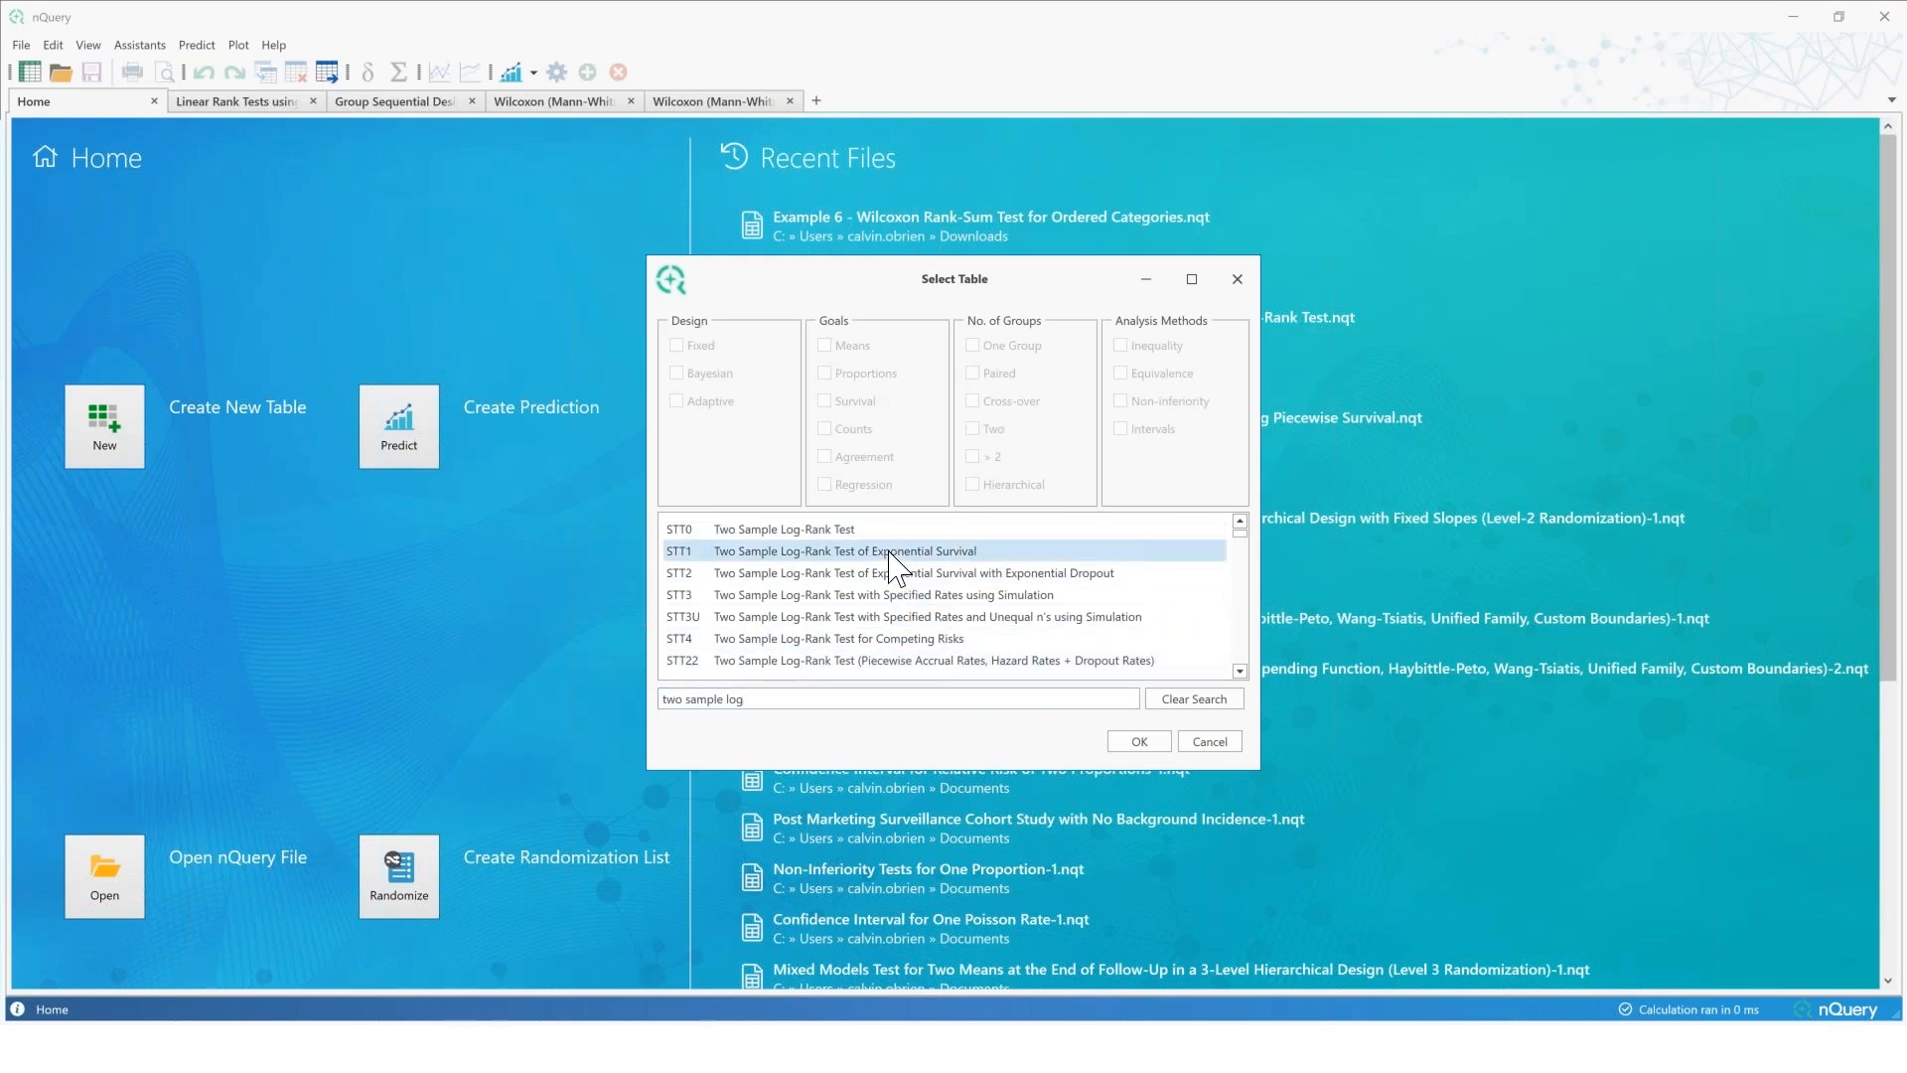
{"action": "left_click", "coordinate": [1132, 742]}
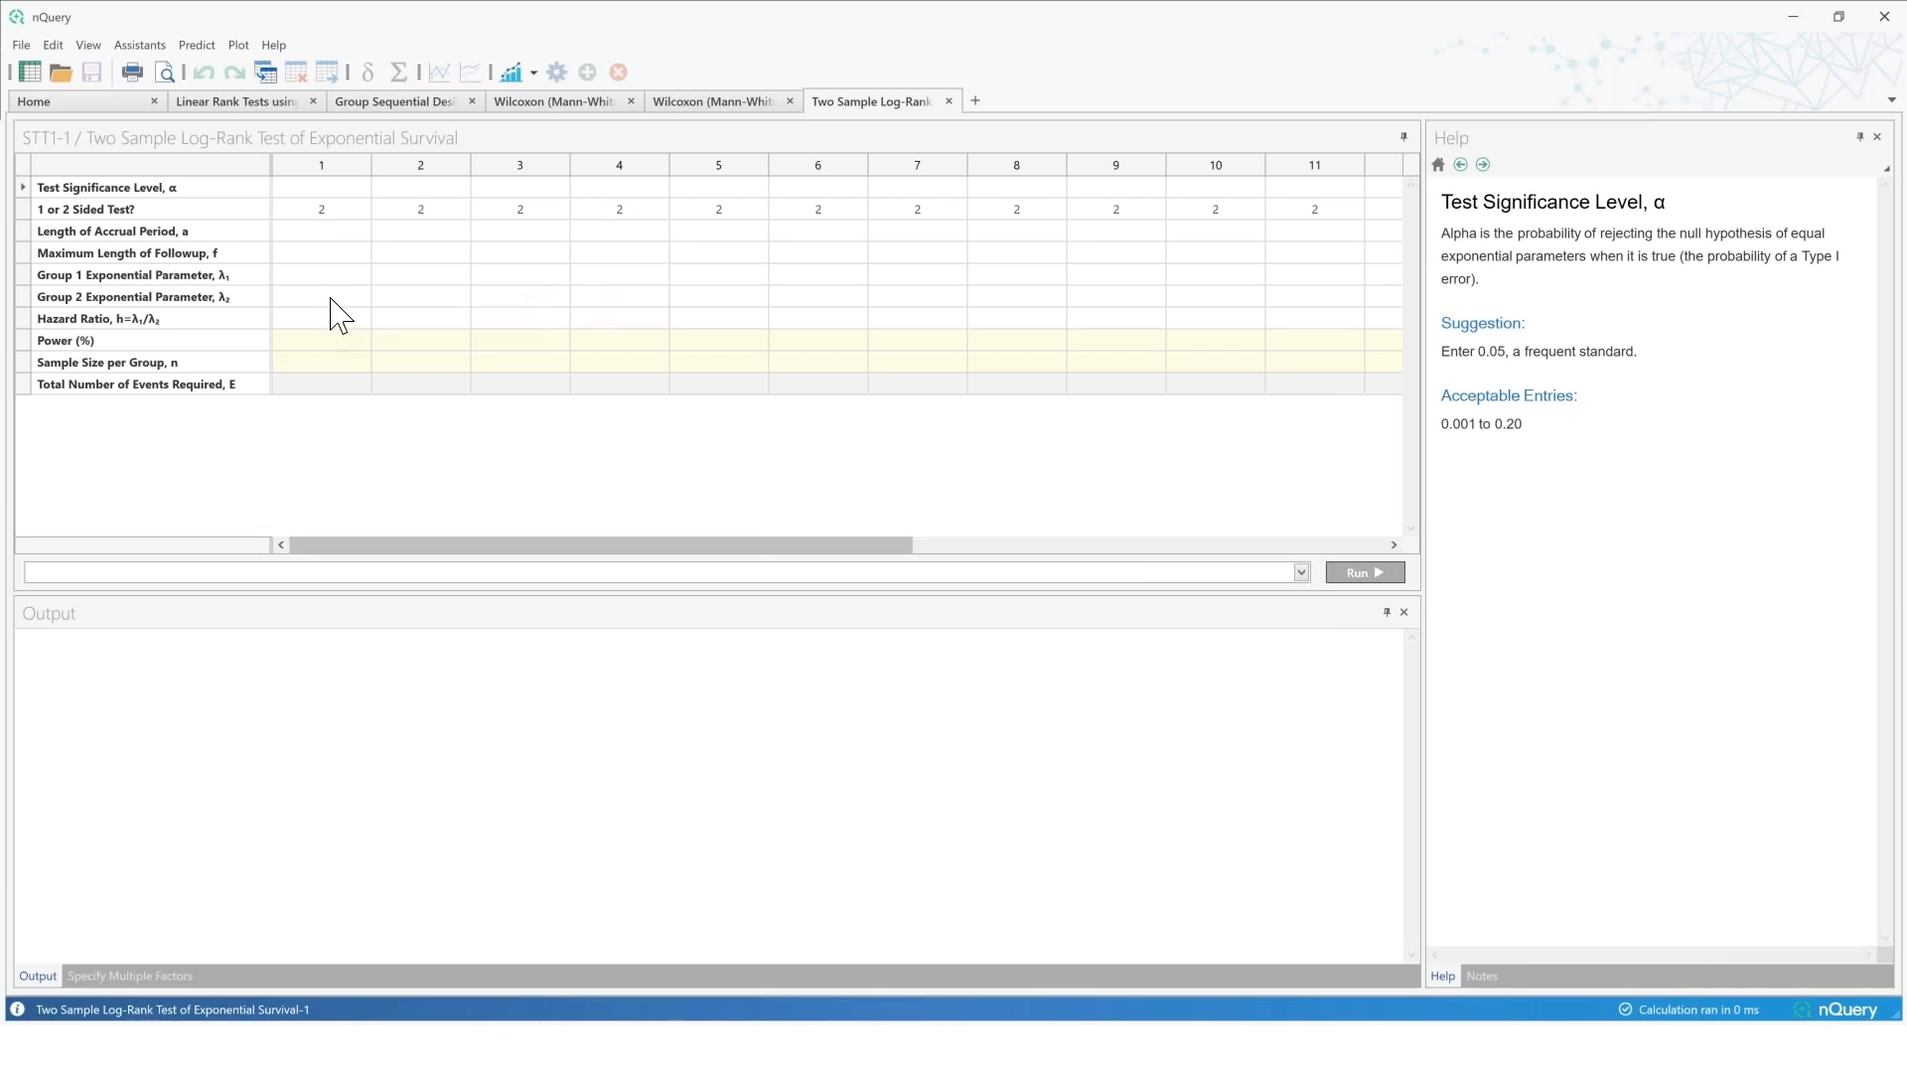
{"action": "left_click", "coordinate": [328, 192]}
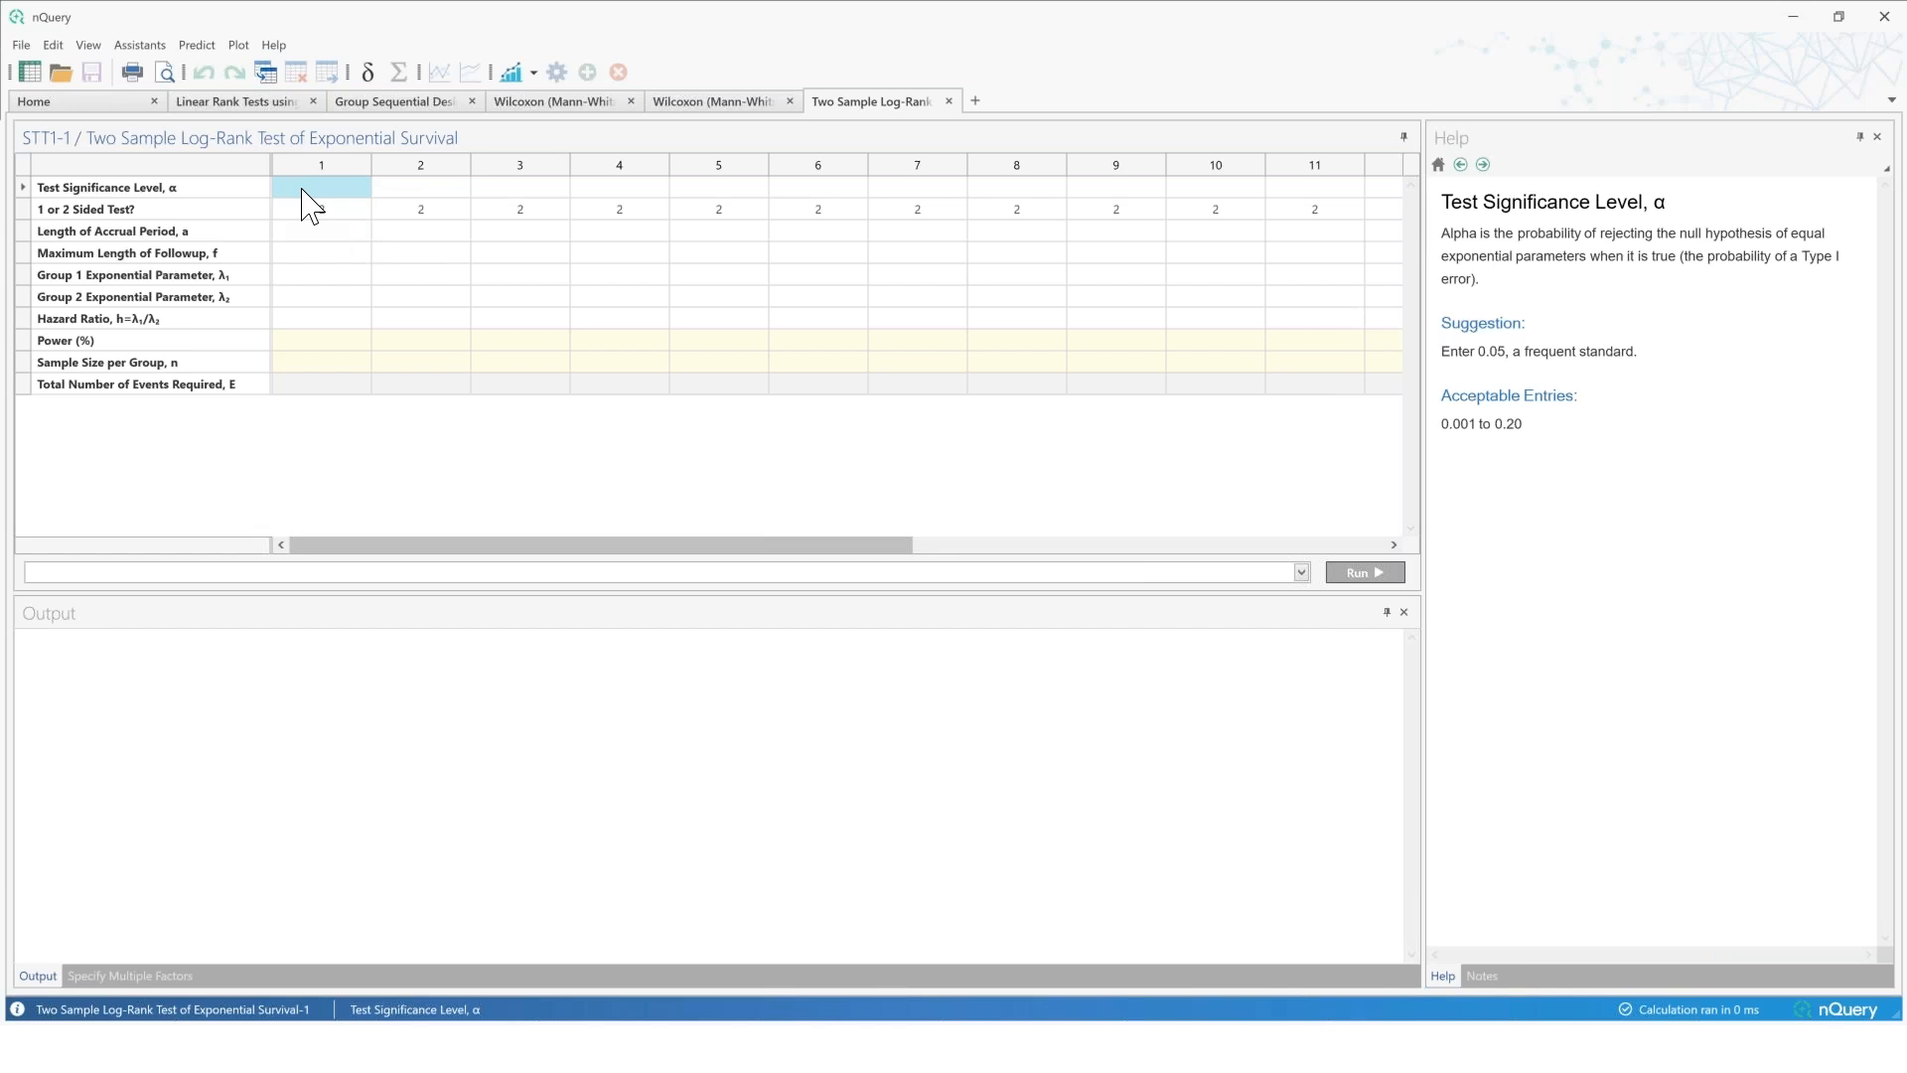
{"action": "type", "text": "0.025"}
{"action": "key", "text": "Return"}
{"action": "type", "text": "1"}
{"action": "key", "text": "Return"}
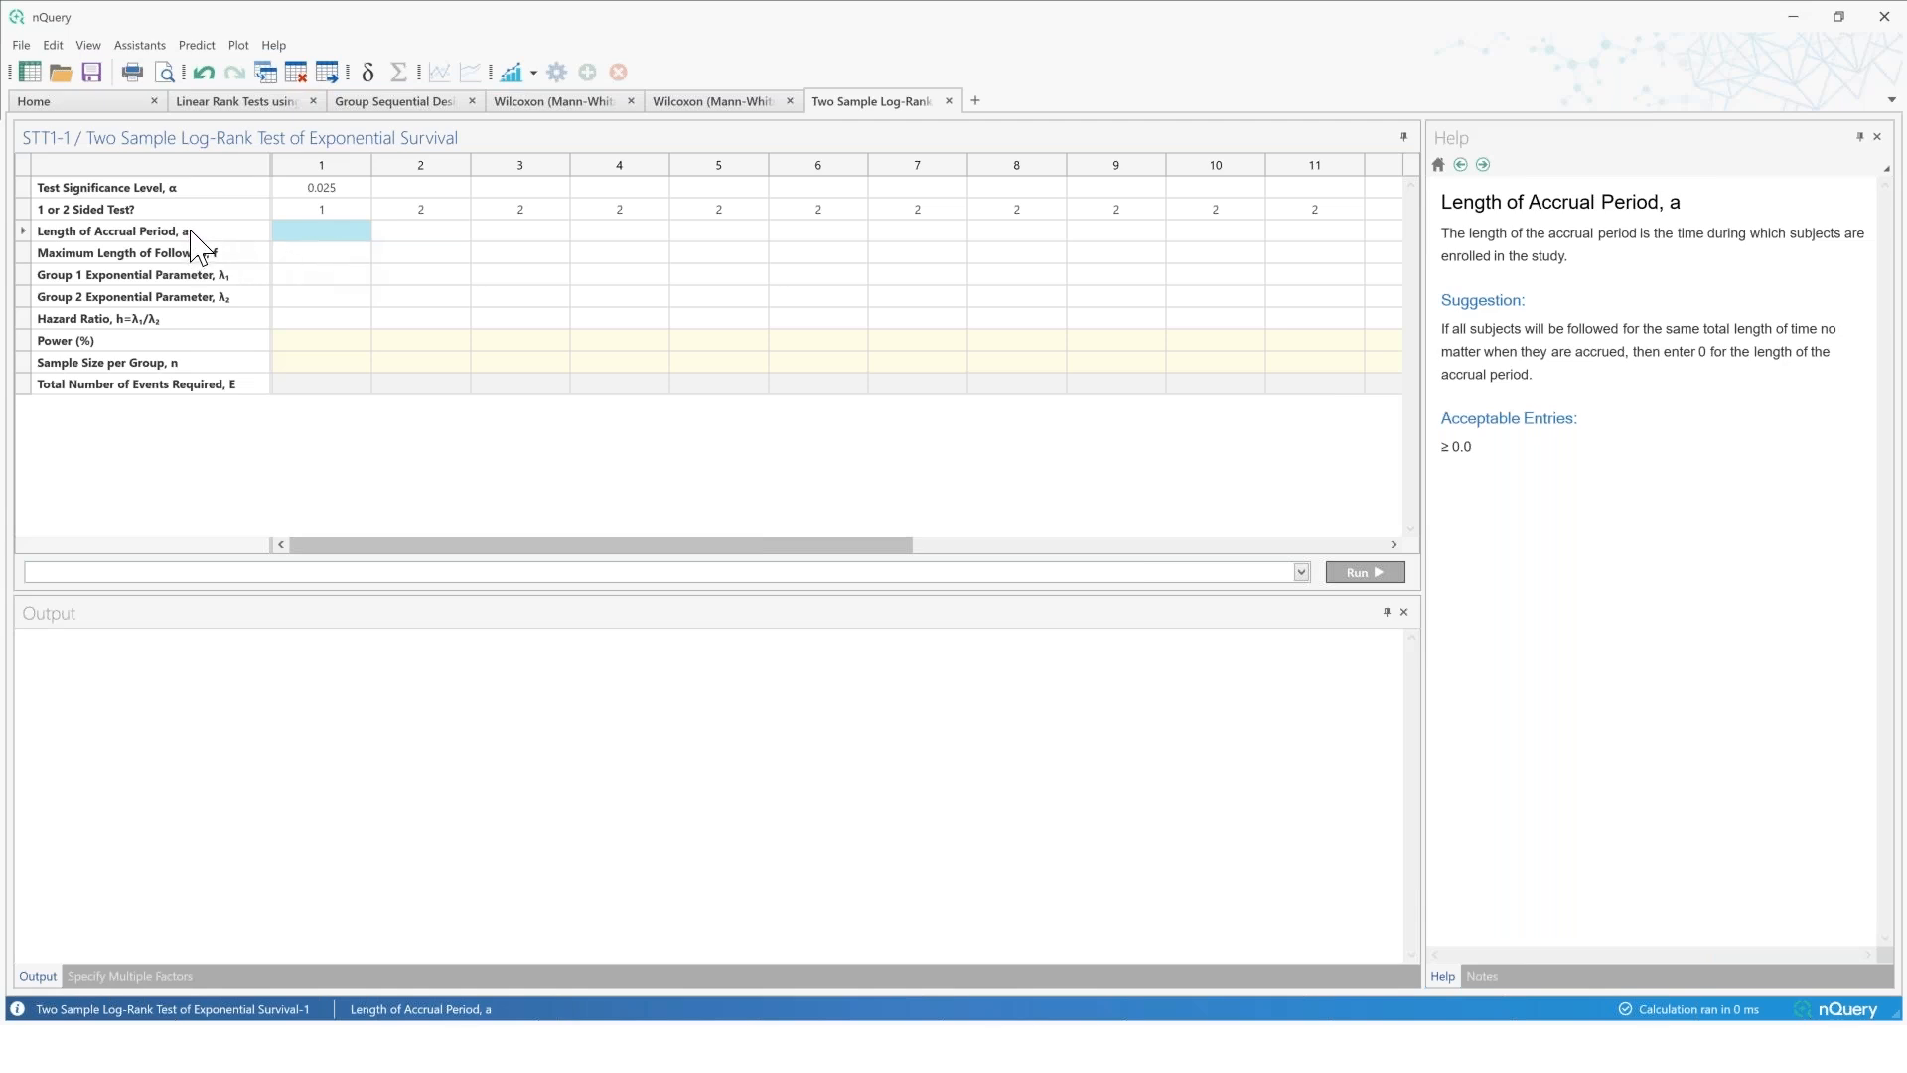
Step: Set the length of the accrual period to 18.5 and the maximum length of follow-up to 28.25 in column 1
{"action": "type", "text": "18.5"}
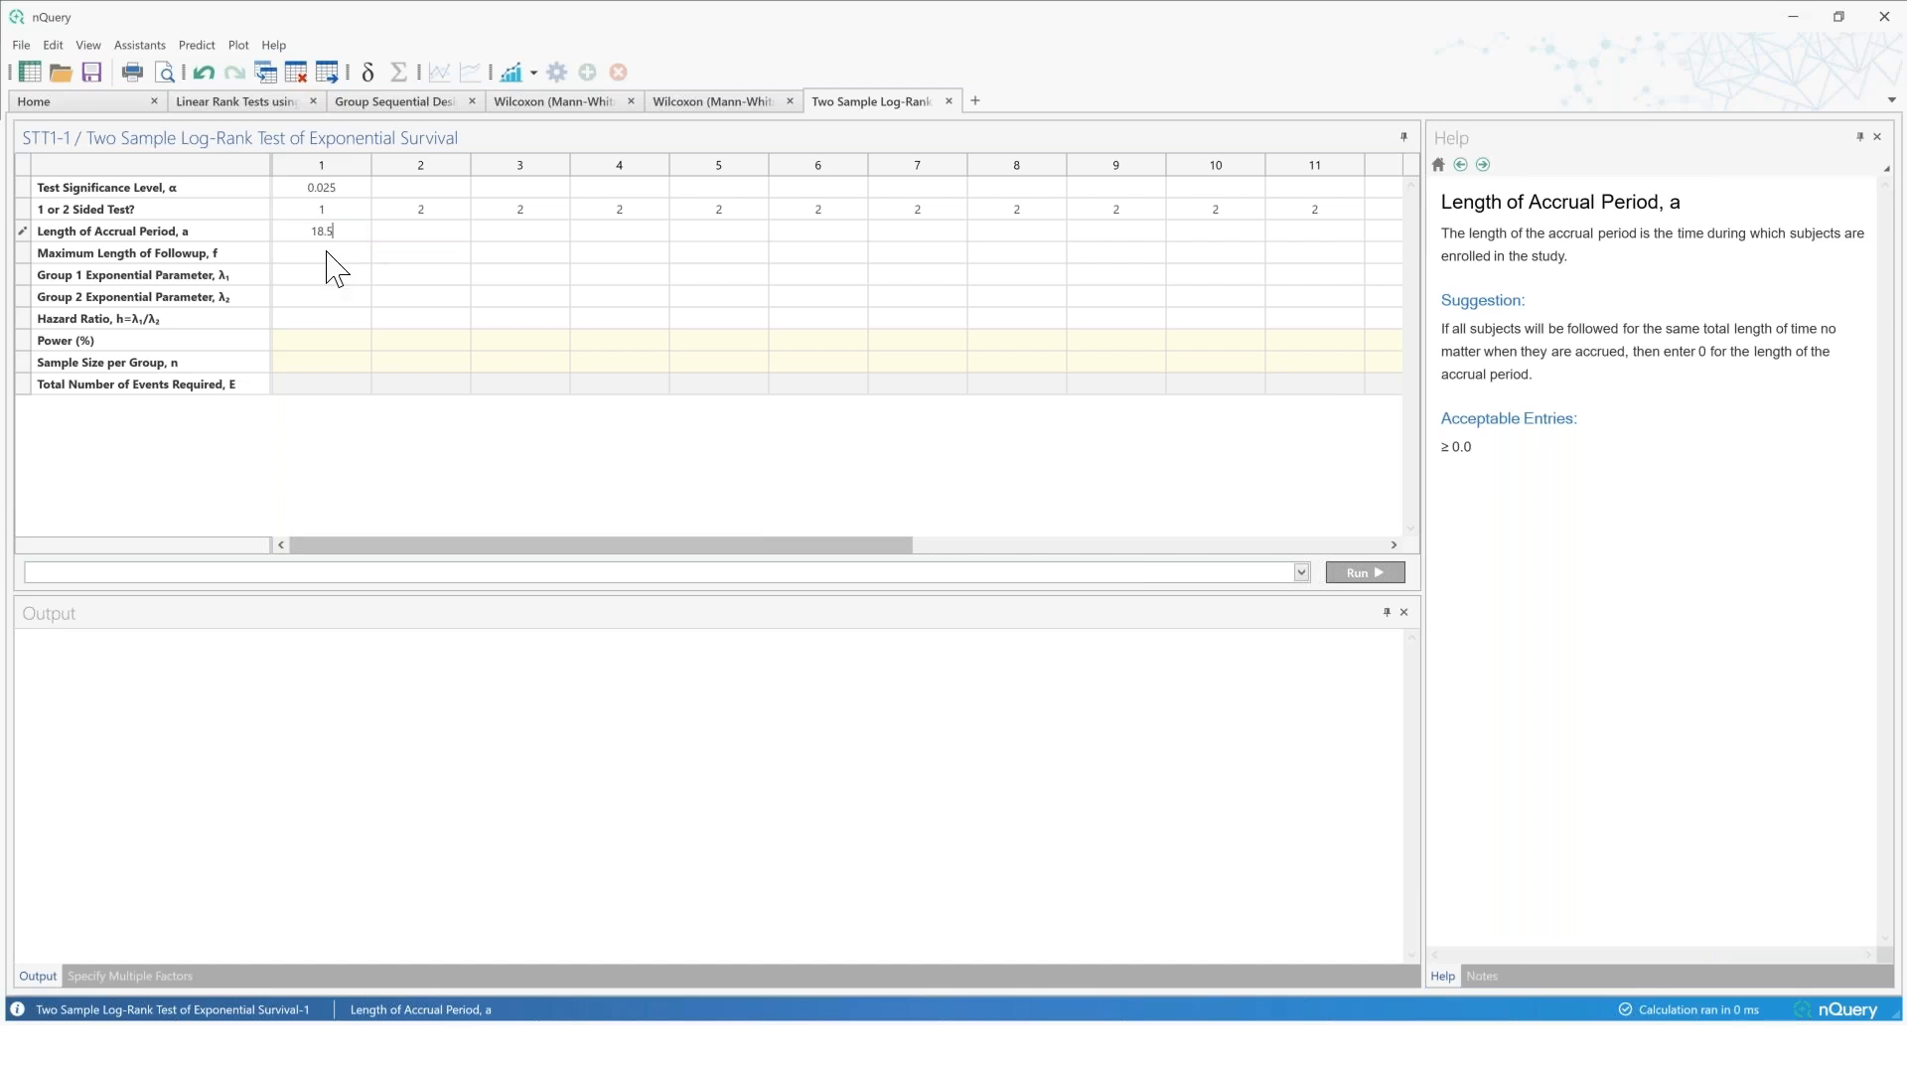
{"action": "key", "text": "Return"}
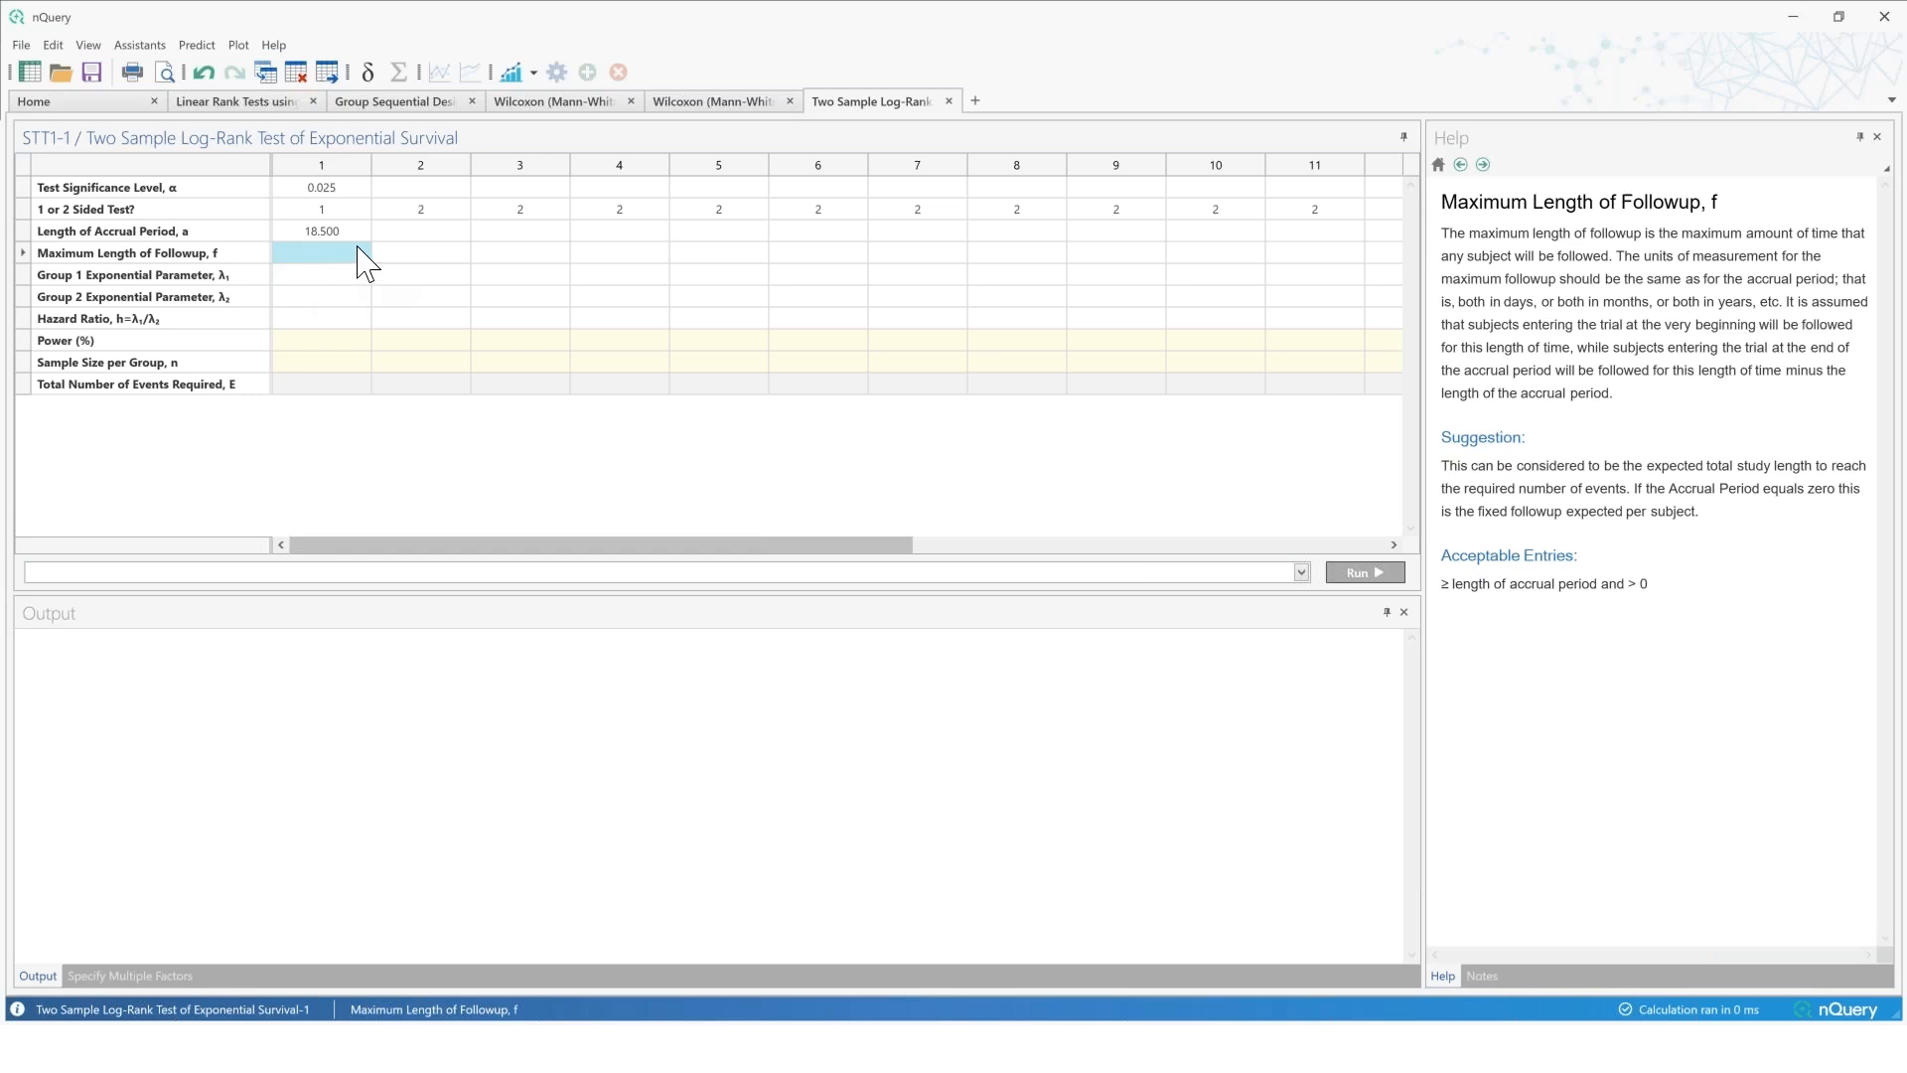
{"action": "type", "text": "28.25"}
{"action": "key", "text": "Return"}
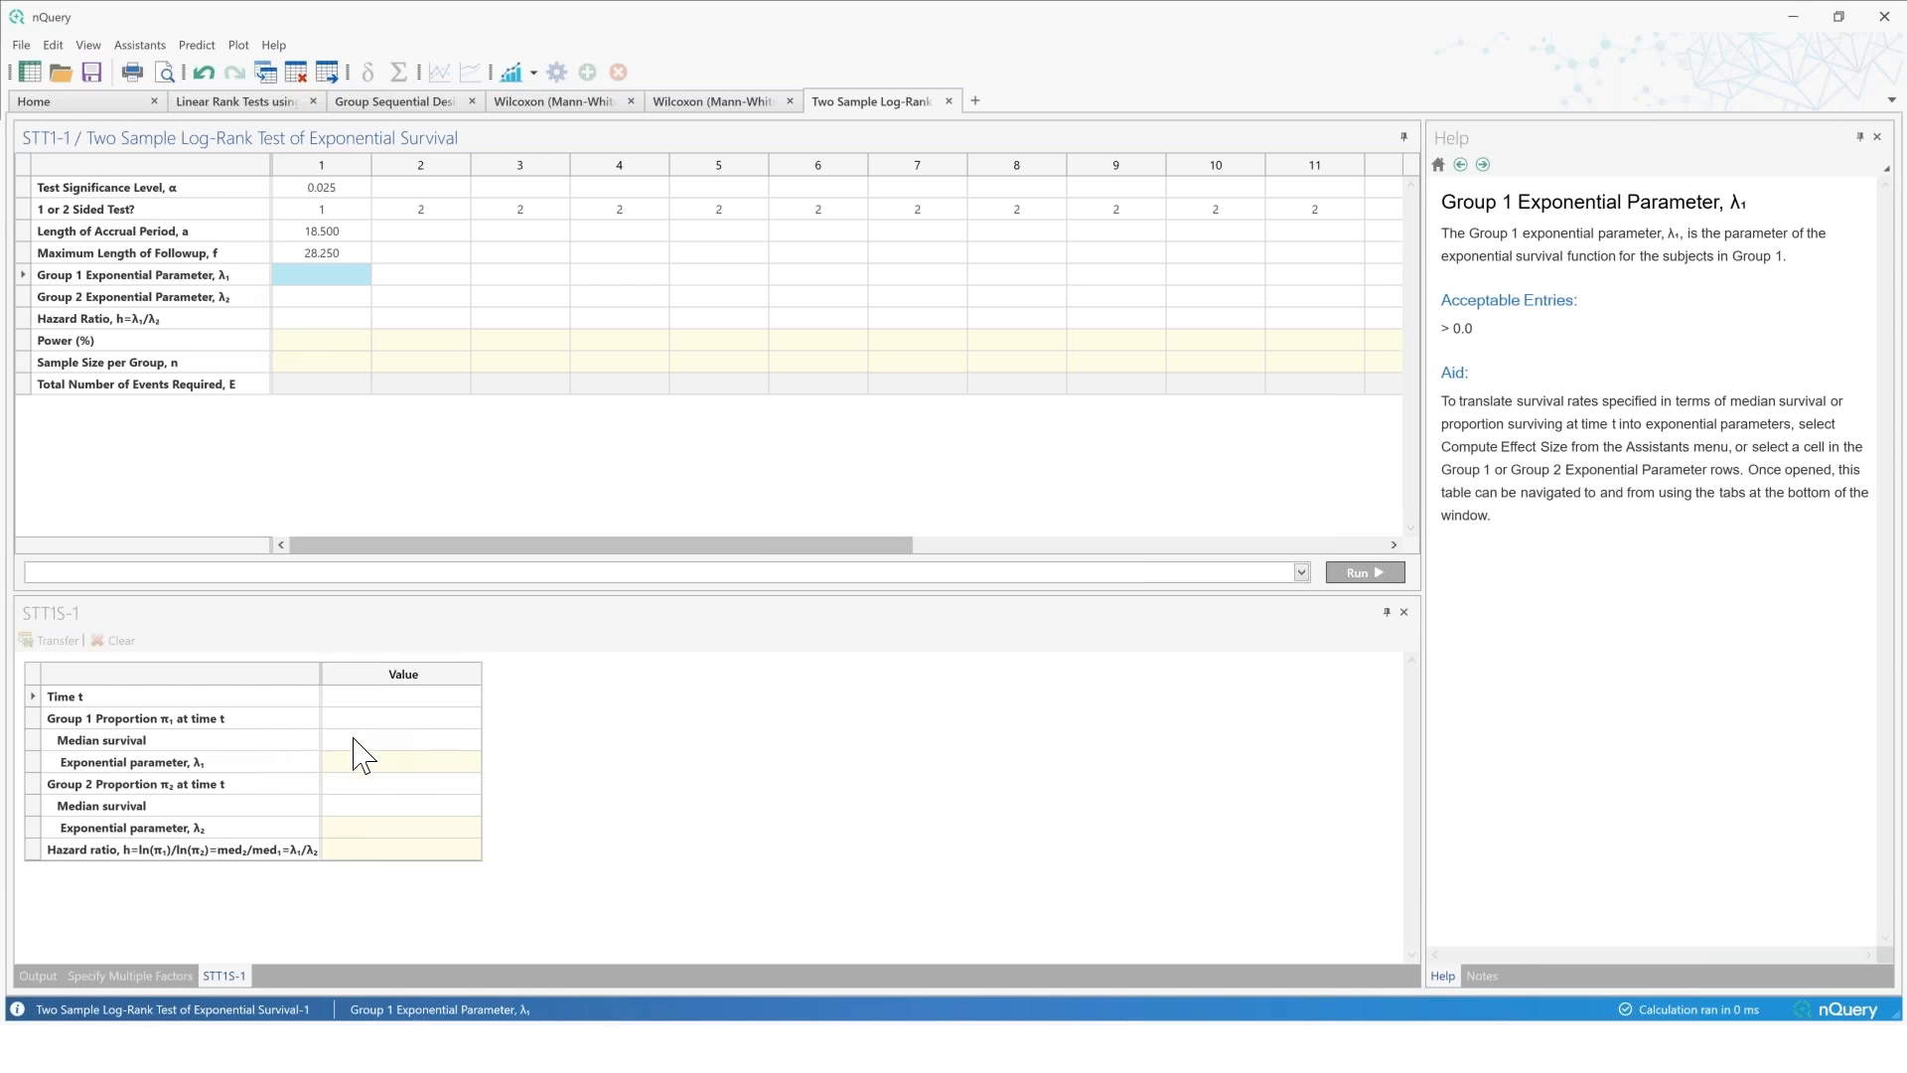
{"action": "left_click", "coordinate": [398, 740]}
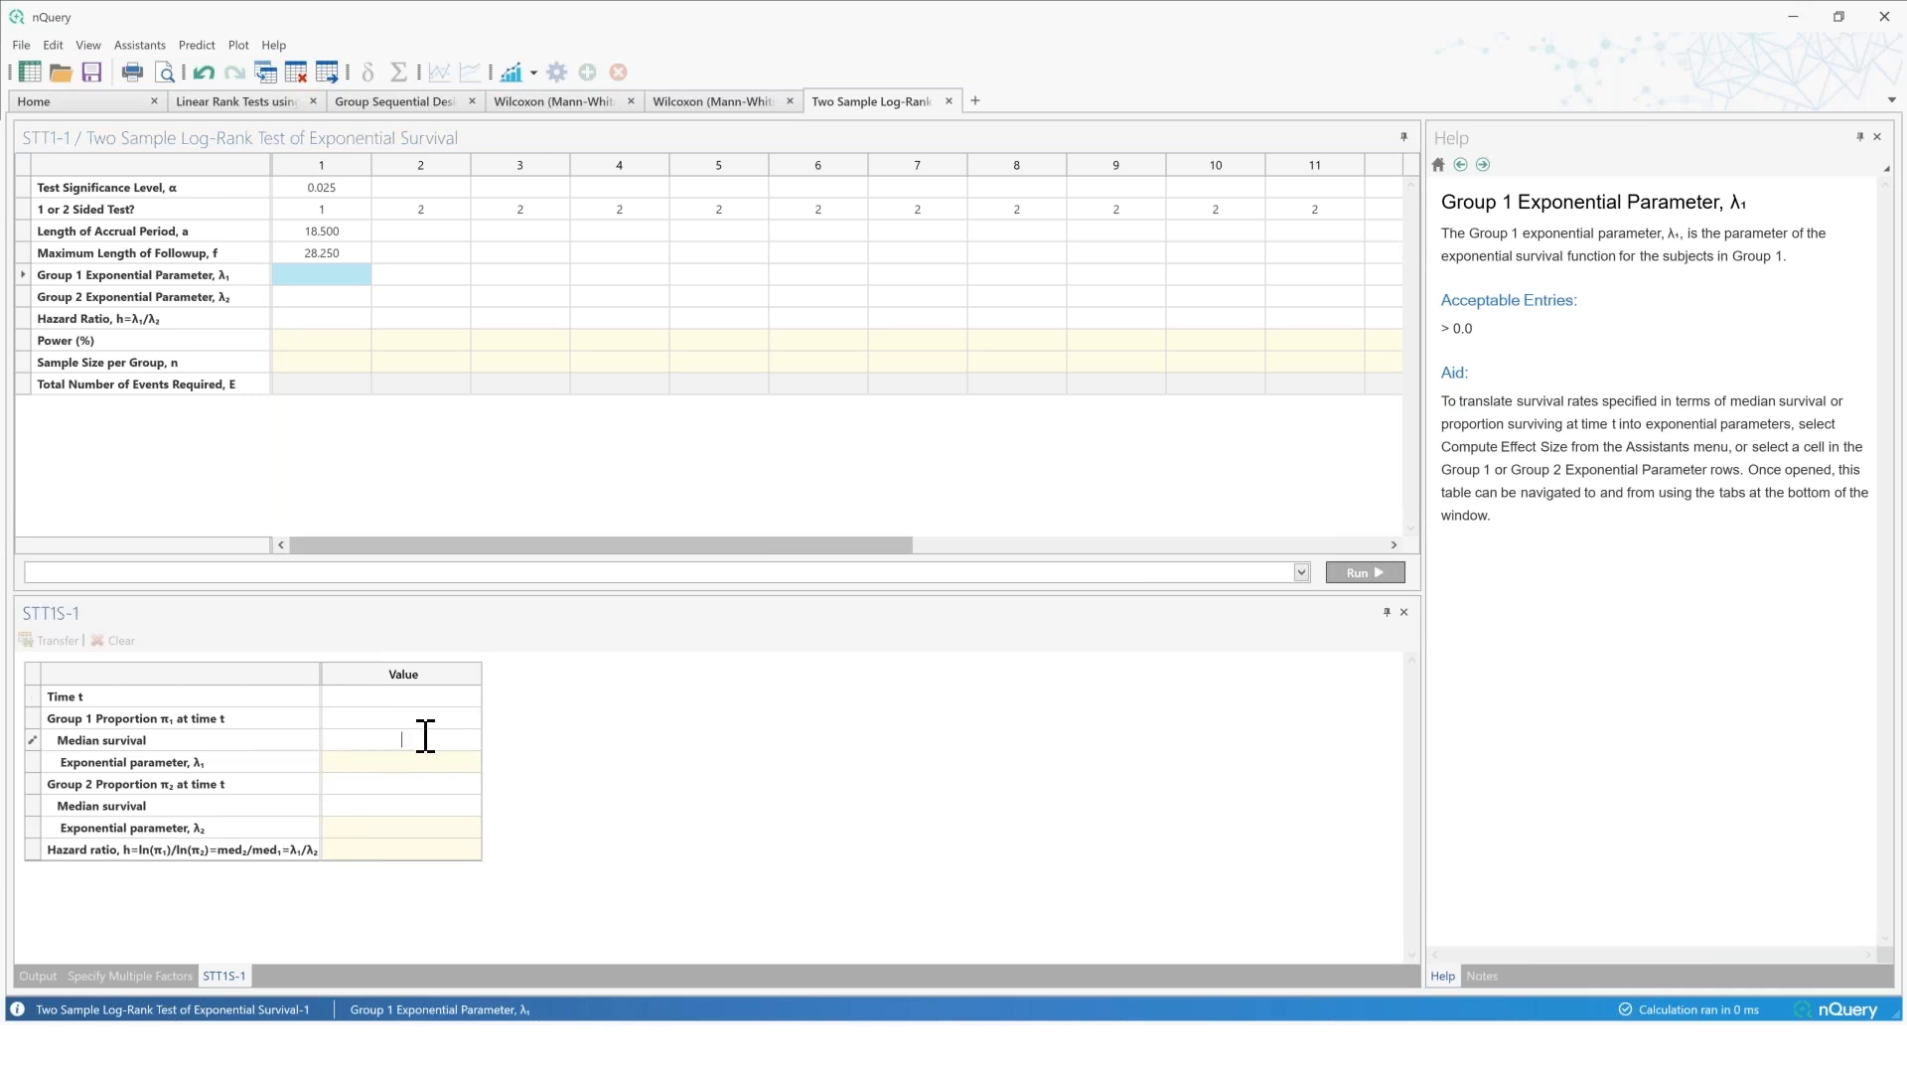
{"action": "type", "text": "9"}
{"action": "type", "text": "."}
{"action": "type", "text": "6"}
{"action": "key", "text": "Return"}
{"action": "left_click", "coordinate": [394, 802]}
{"action": "type", "text": "9"}
{"action": "key", "text": "Return"}
Step: Set the Group 1 median survival to 9 in the STT1S side table
{"action": "left_click", "coordinate": [421, 739]}
{"action": "type", "text": "6.9"}
{"action": "key", "text": "BackSpace"}
{"action": "key", "text": "BackSpace"}
{"action": "key", "text": "BackSpace"}
{"action": "type", "text": "9"}
{"action": "key", "text": "Return"}
{"action": "left_click", "coordinate": [422, 806]}
{"action": "type", "text": "9.6"}
{"action": "key", "text": "Return"}
Step: Set the Group 2 median survival to 6 and transfer the computed exponential parameters and hazard ratio to the main table
{"action": "left_click", "coordinate": [357, 803]}
{"action": "type", "text": "6"}
{"action": "key", "text": "Return"}
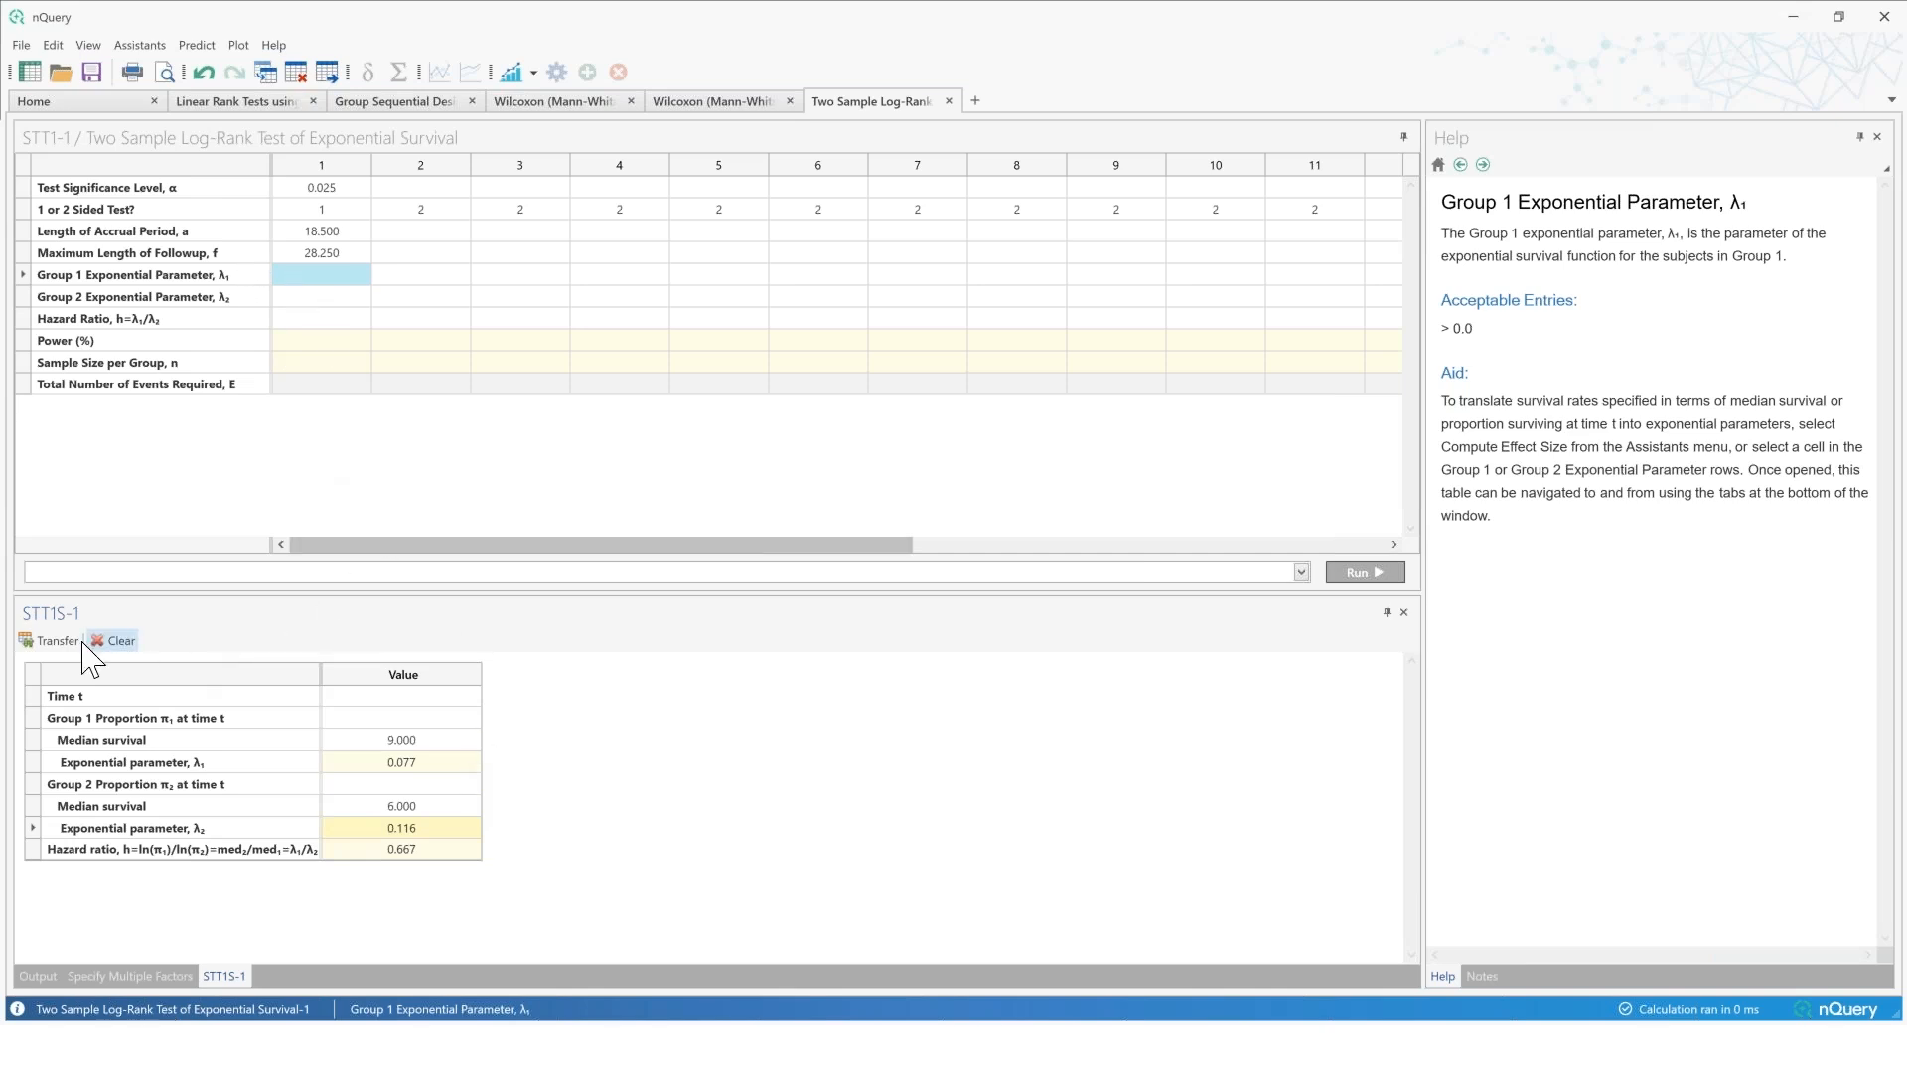
{"action": "left_click", "coordinate": [40, 645]}
Step: Set the power to 92.6% in column 1 to calculate the sample size per group and the total number of events required
{"action": "left_click", "coordinate": [317, 341]}
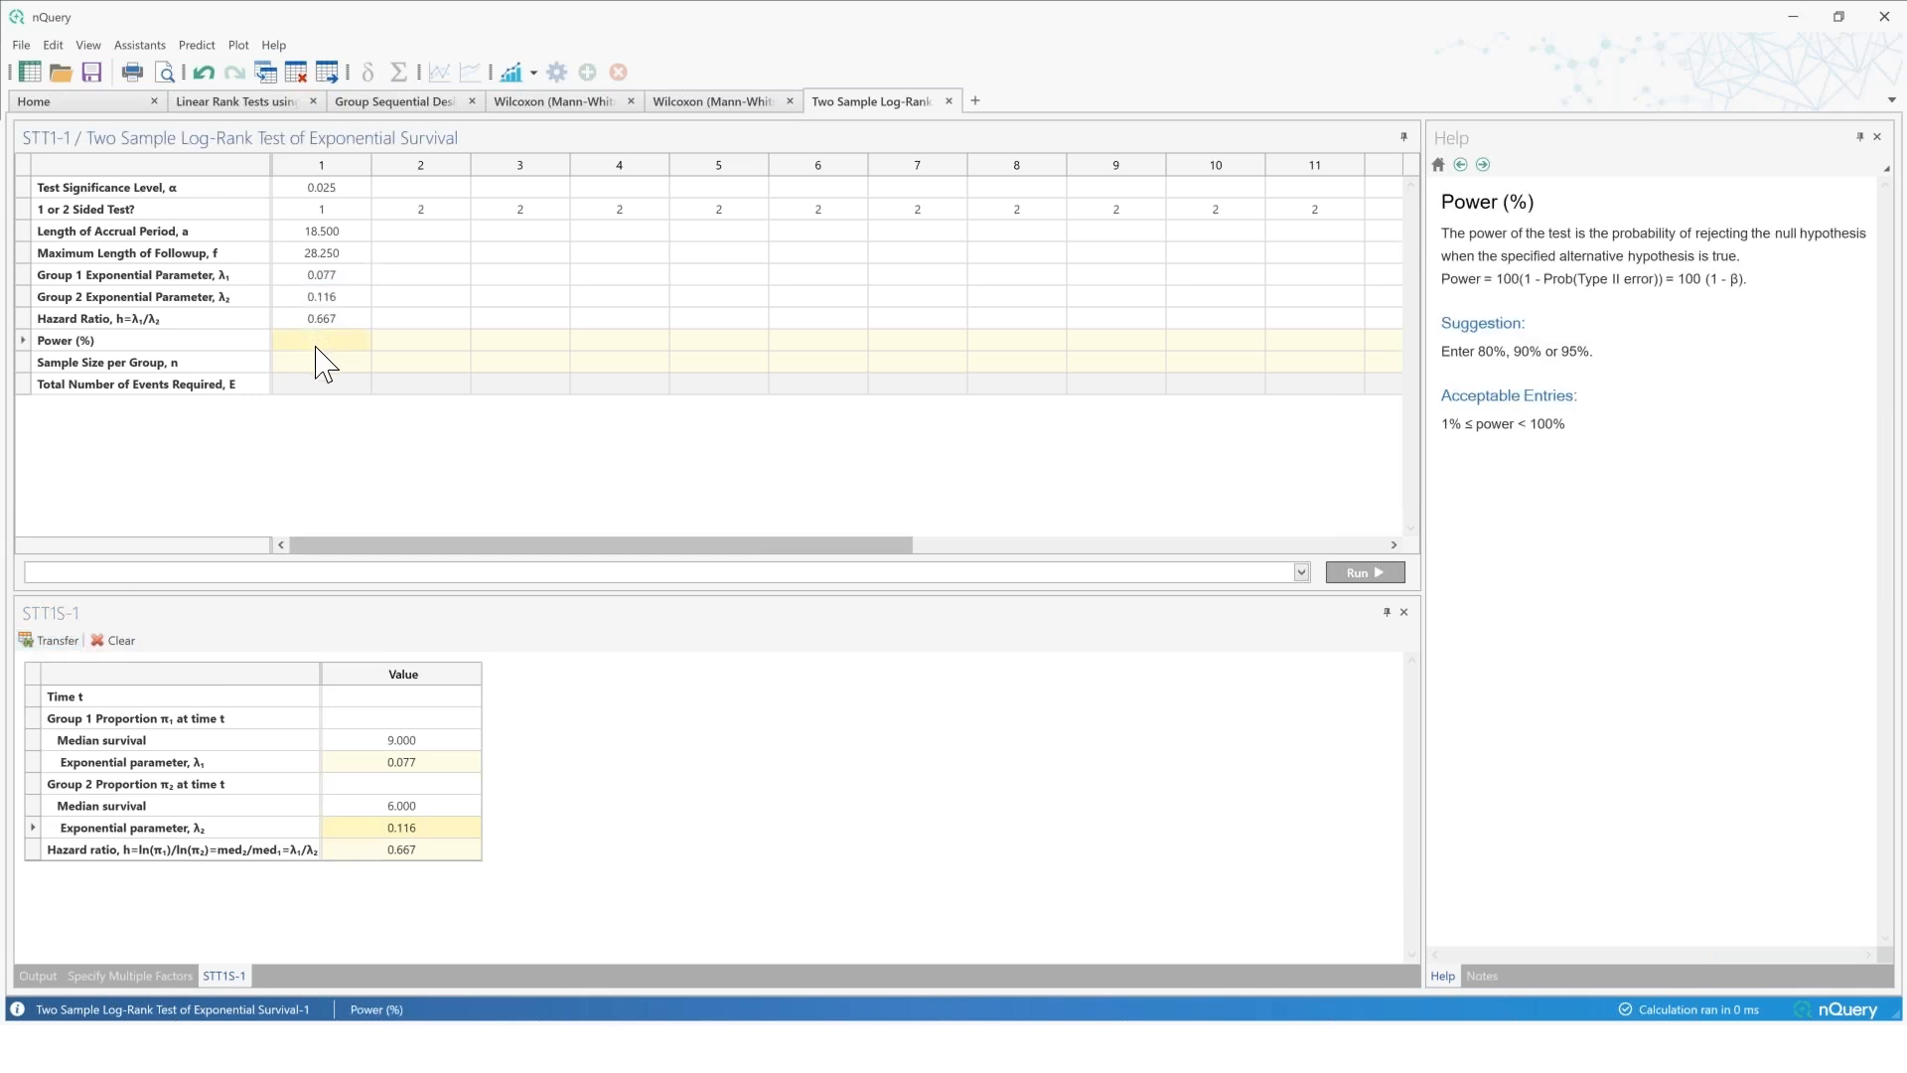
{"action": "type", "text": "92.6"}
{"action": "key", "text": "Return"}
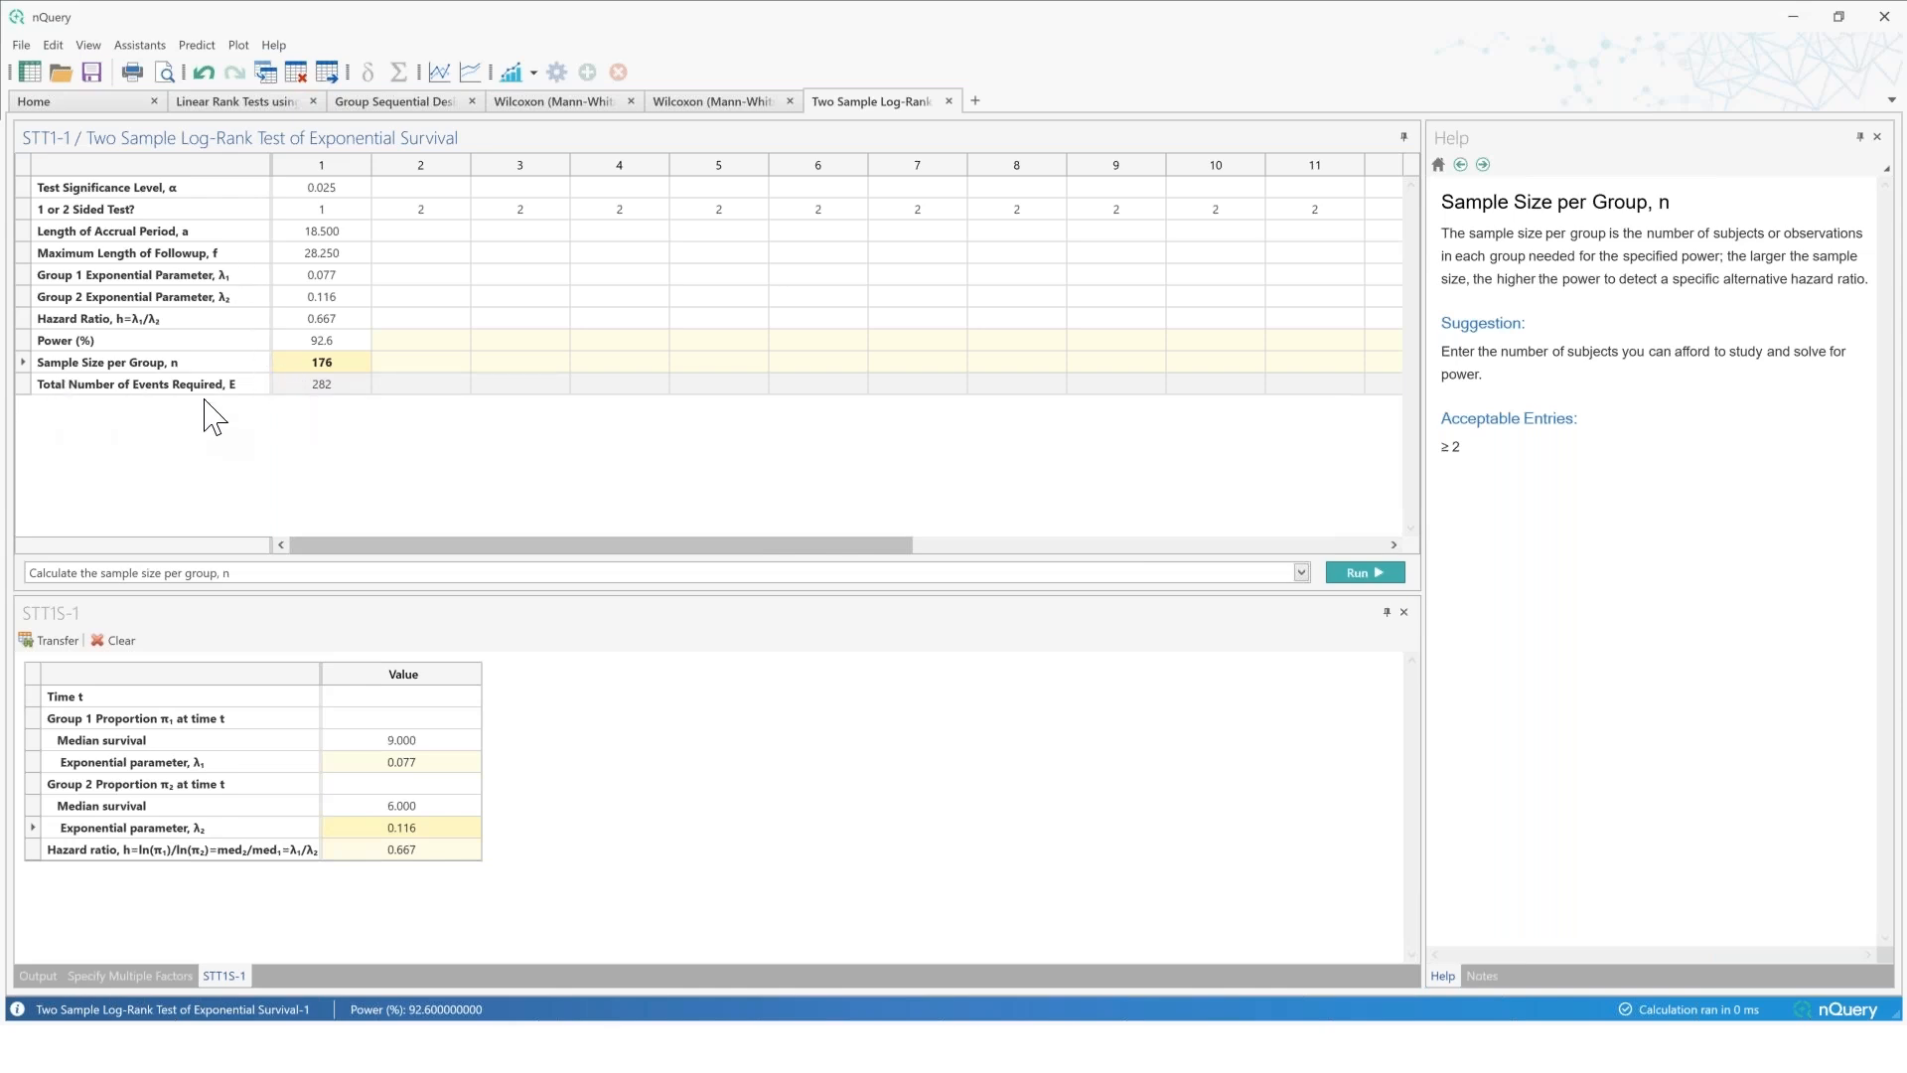
{"action": "left_click", "coordinate": [314, 388]}
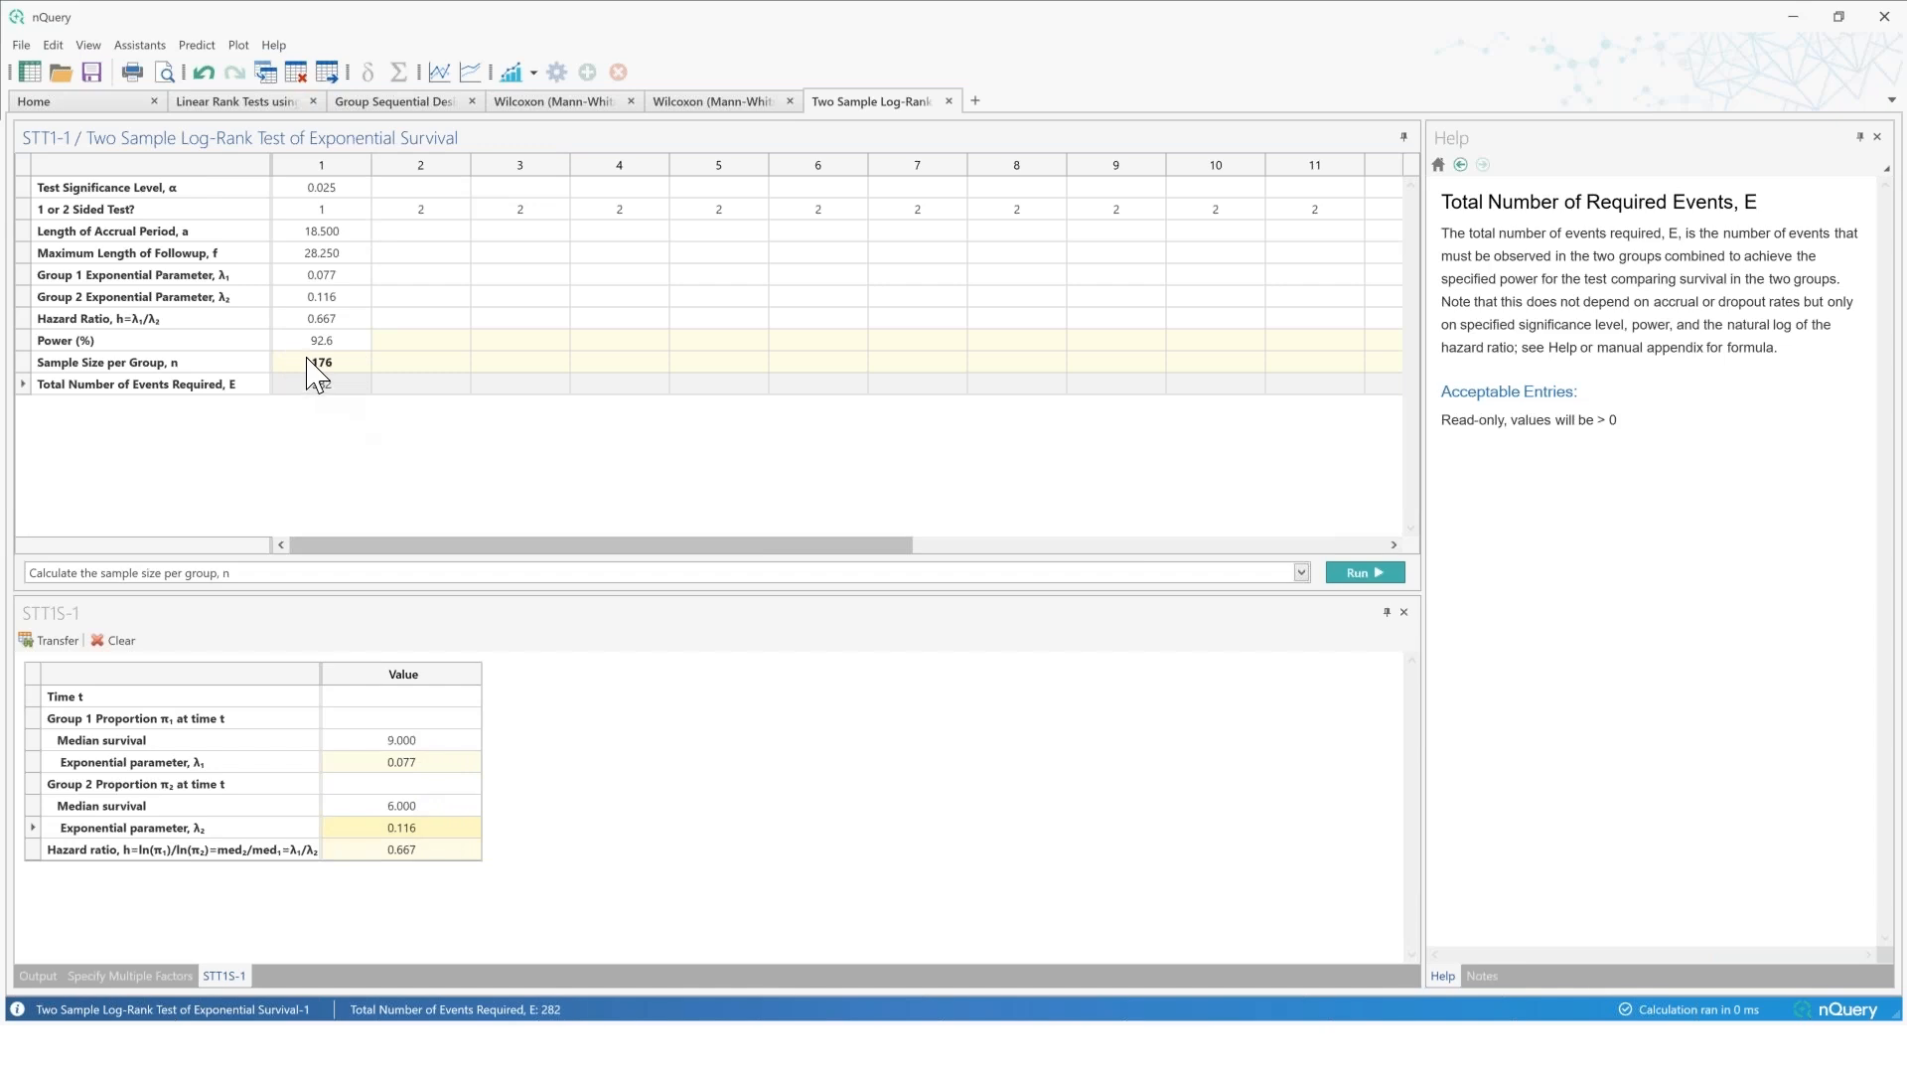
Step: Switch to the 2024 recap - December 2024 Webinar presentation in Google Slides and start its slideshow from the Survival Analysis example slide
{"action": "mouse_move", "coordinate": [385, 1047]}
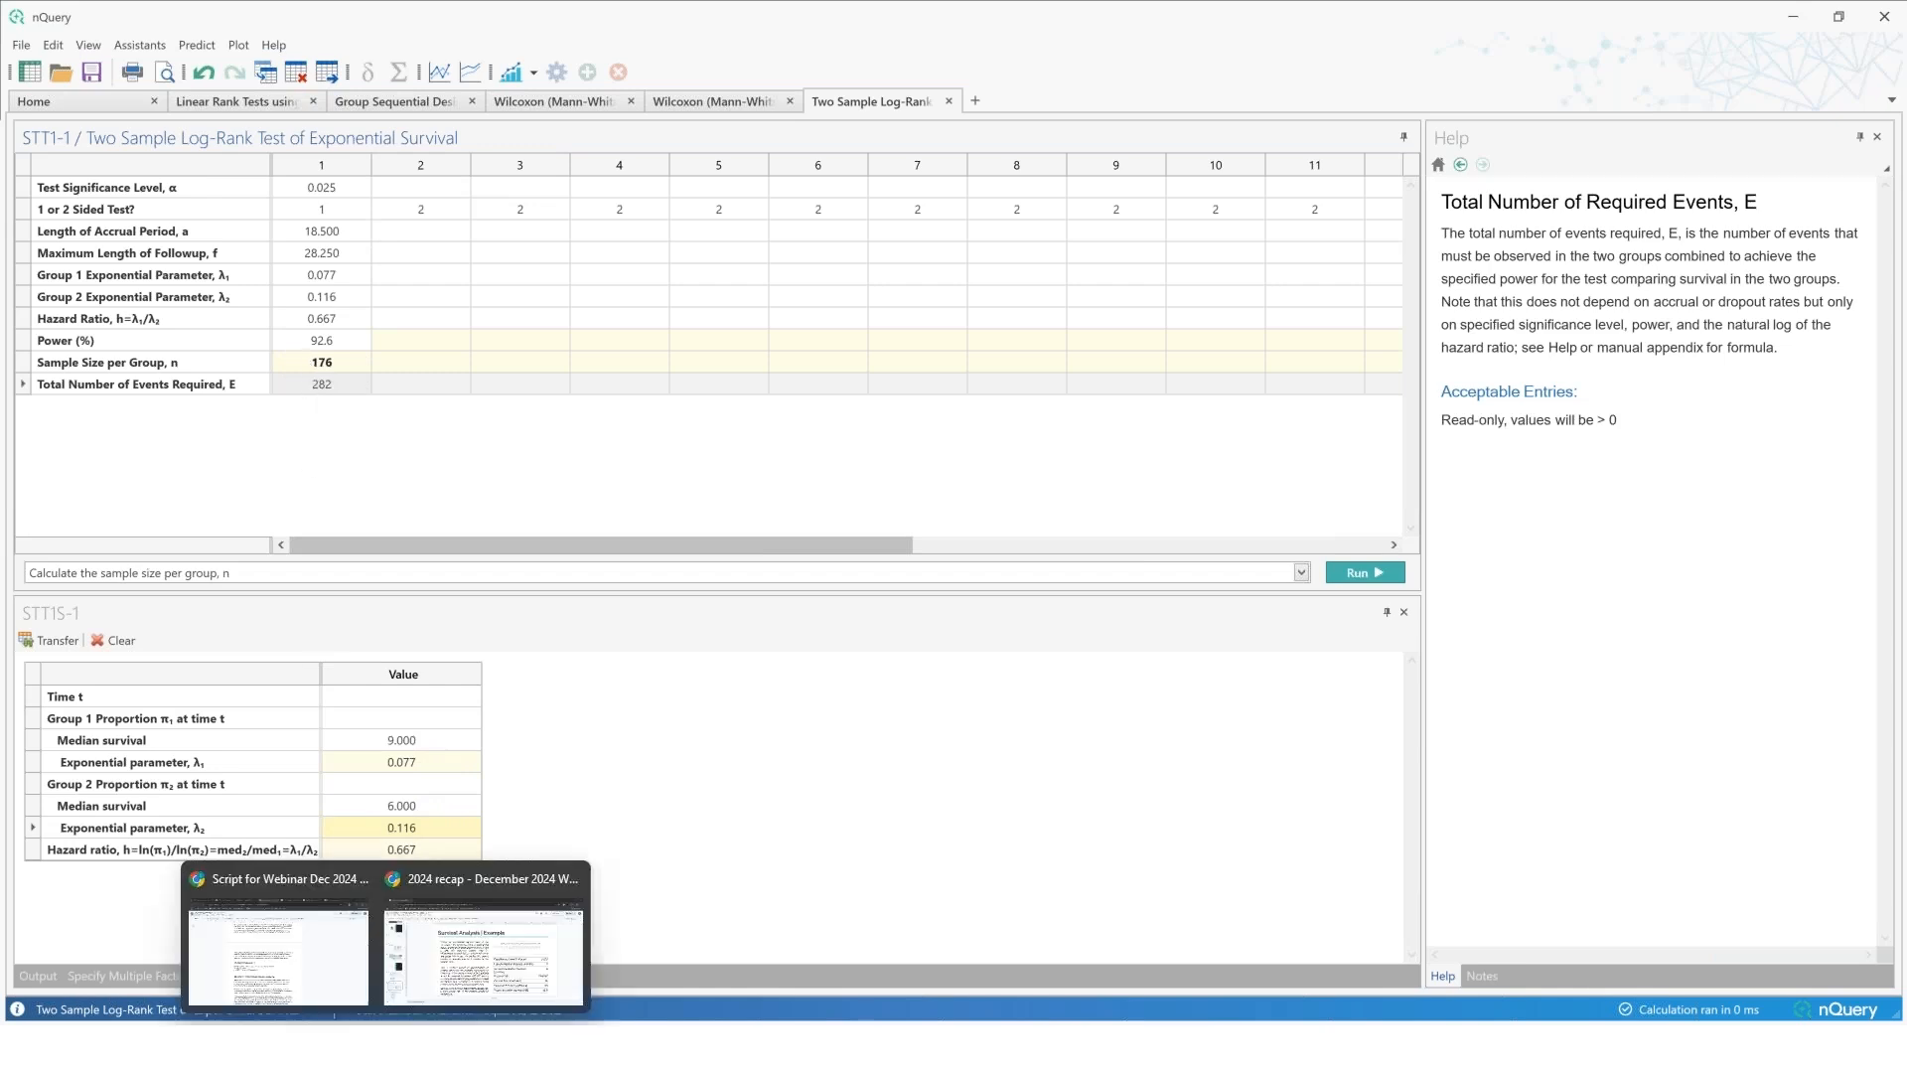
{"action": "left_click", "coordinate": [440, 967]}
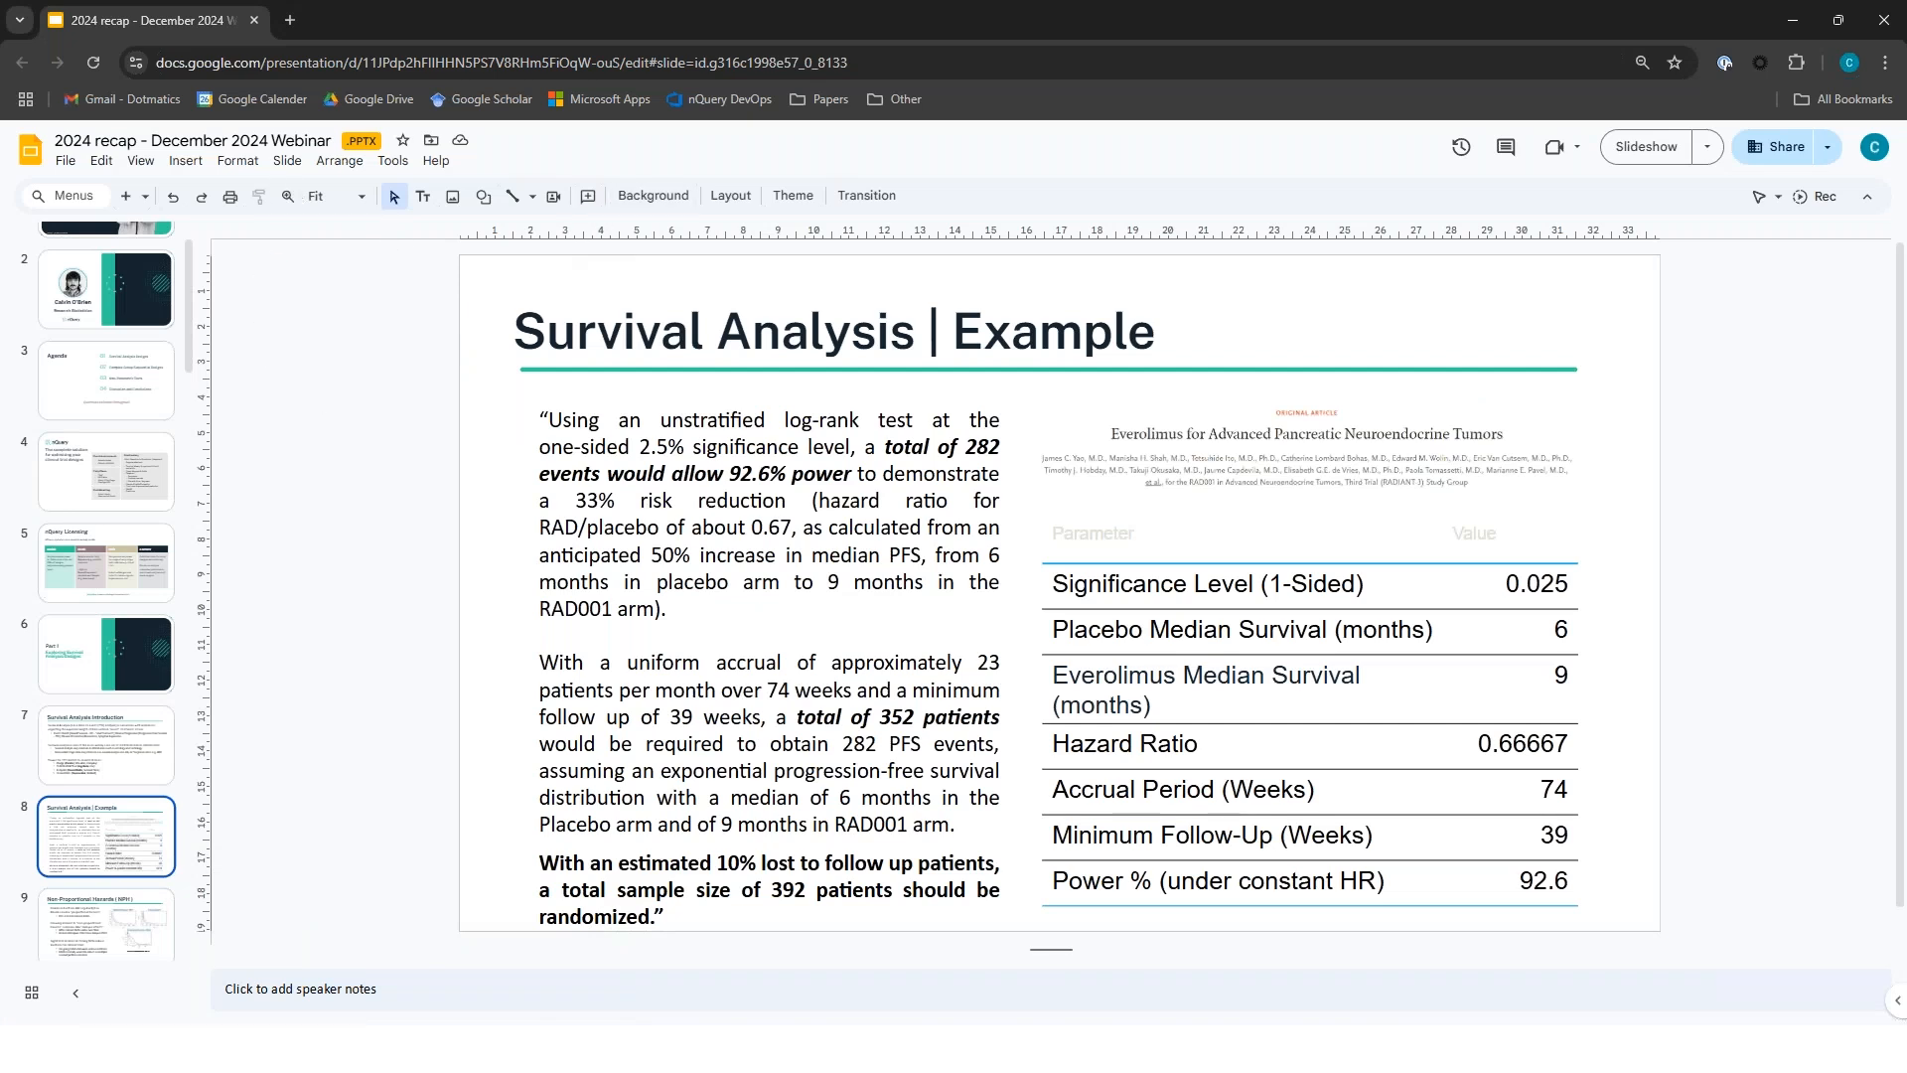
{"action": "left_click", "coordinate": [1688, 147]}
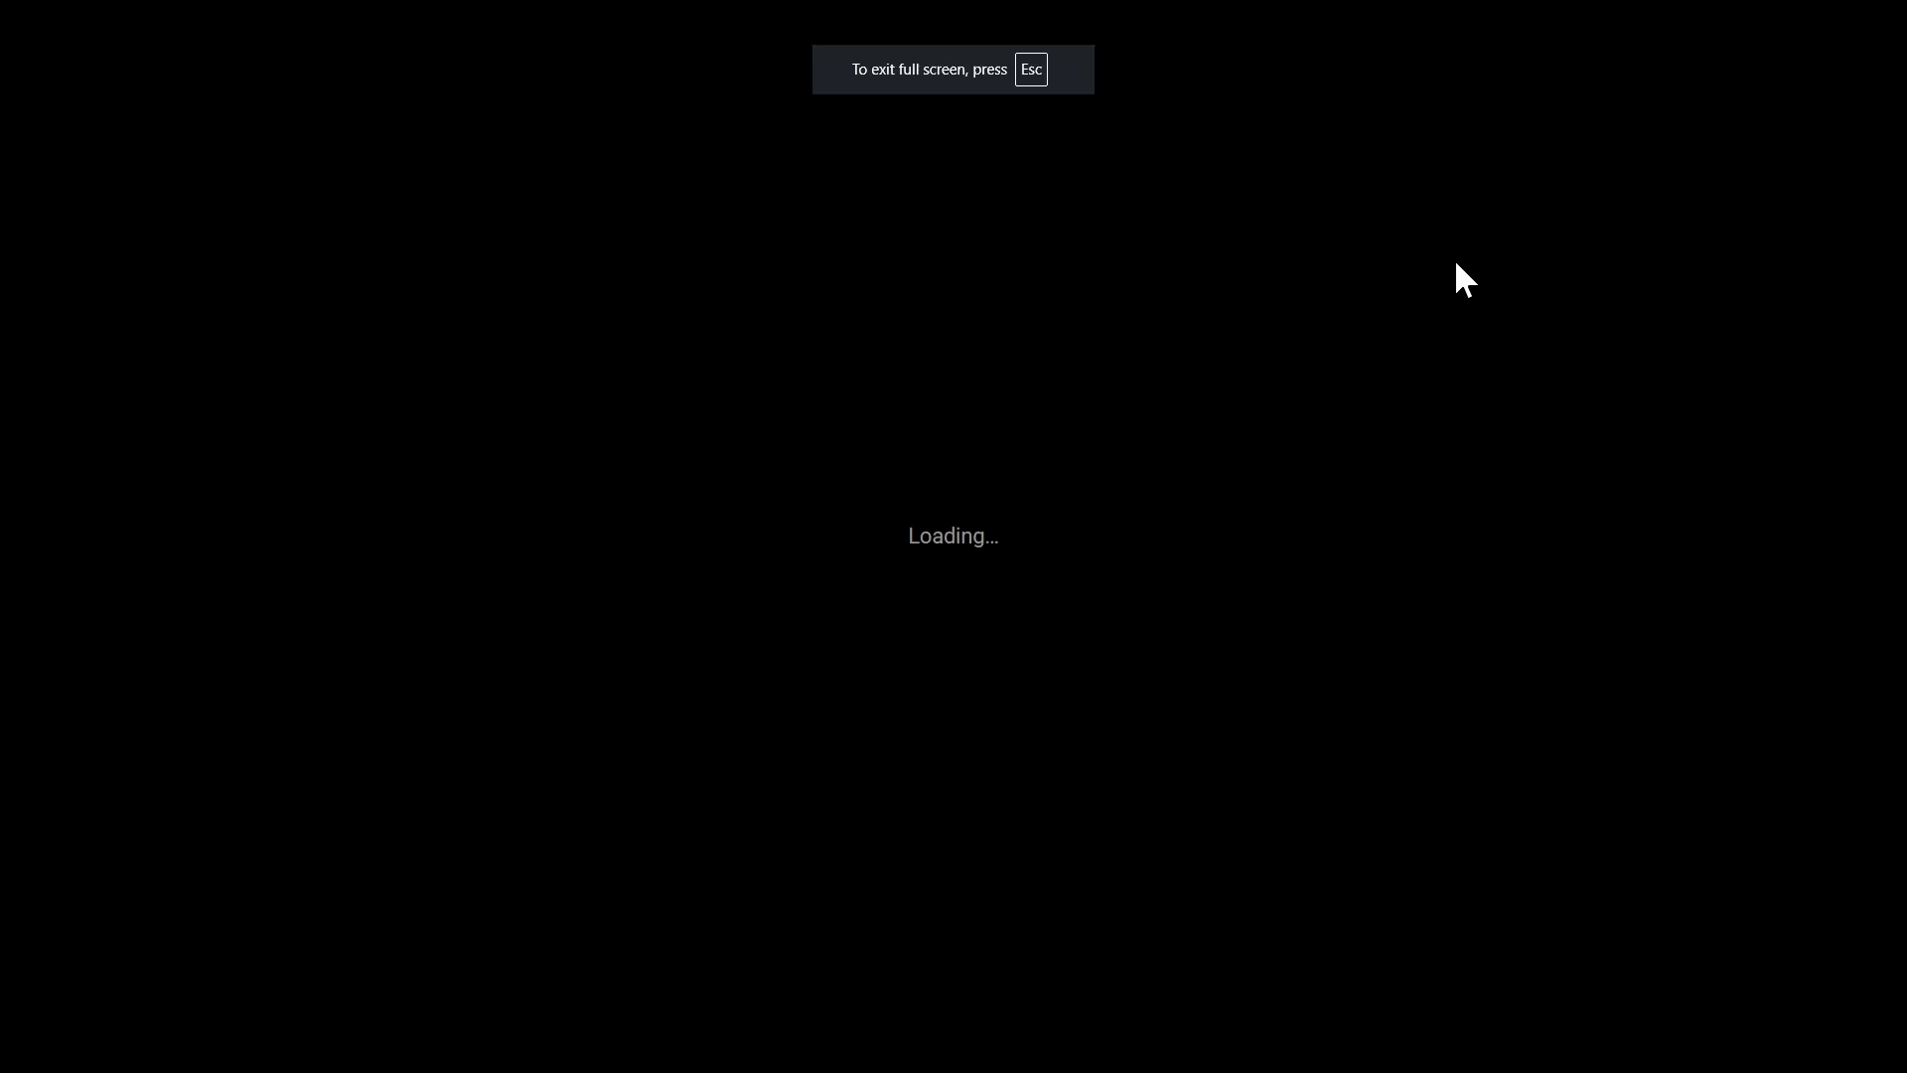
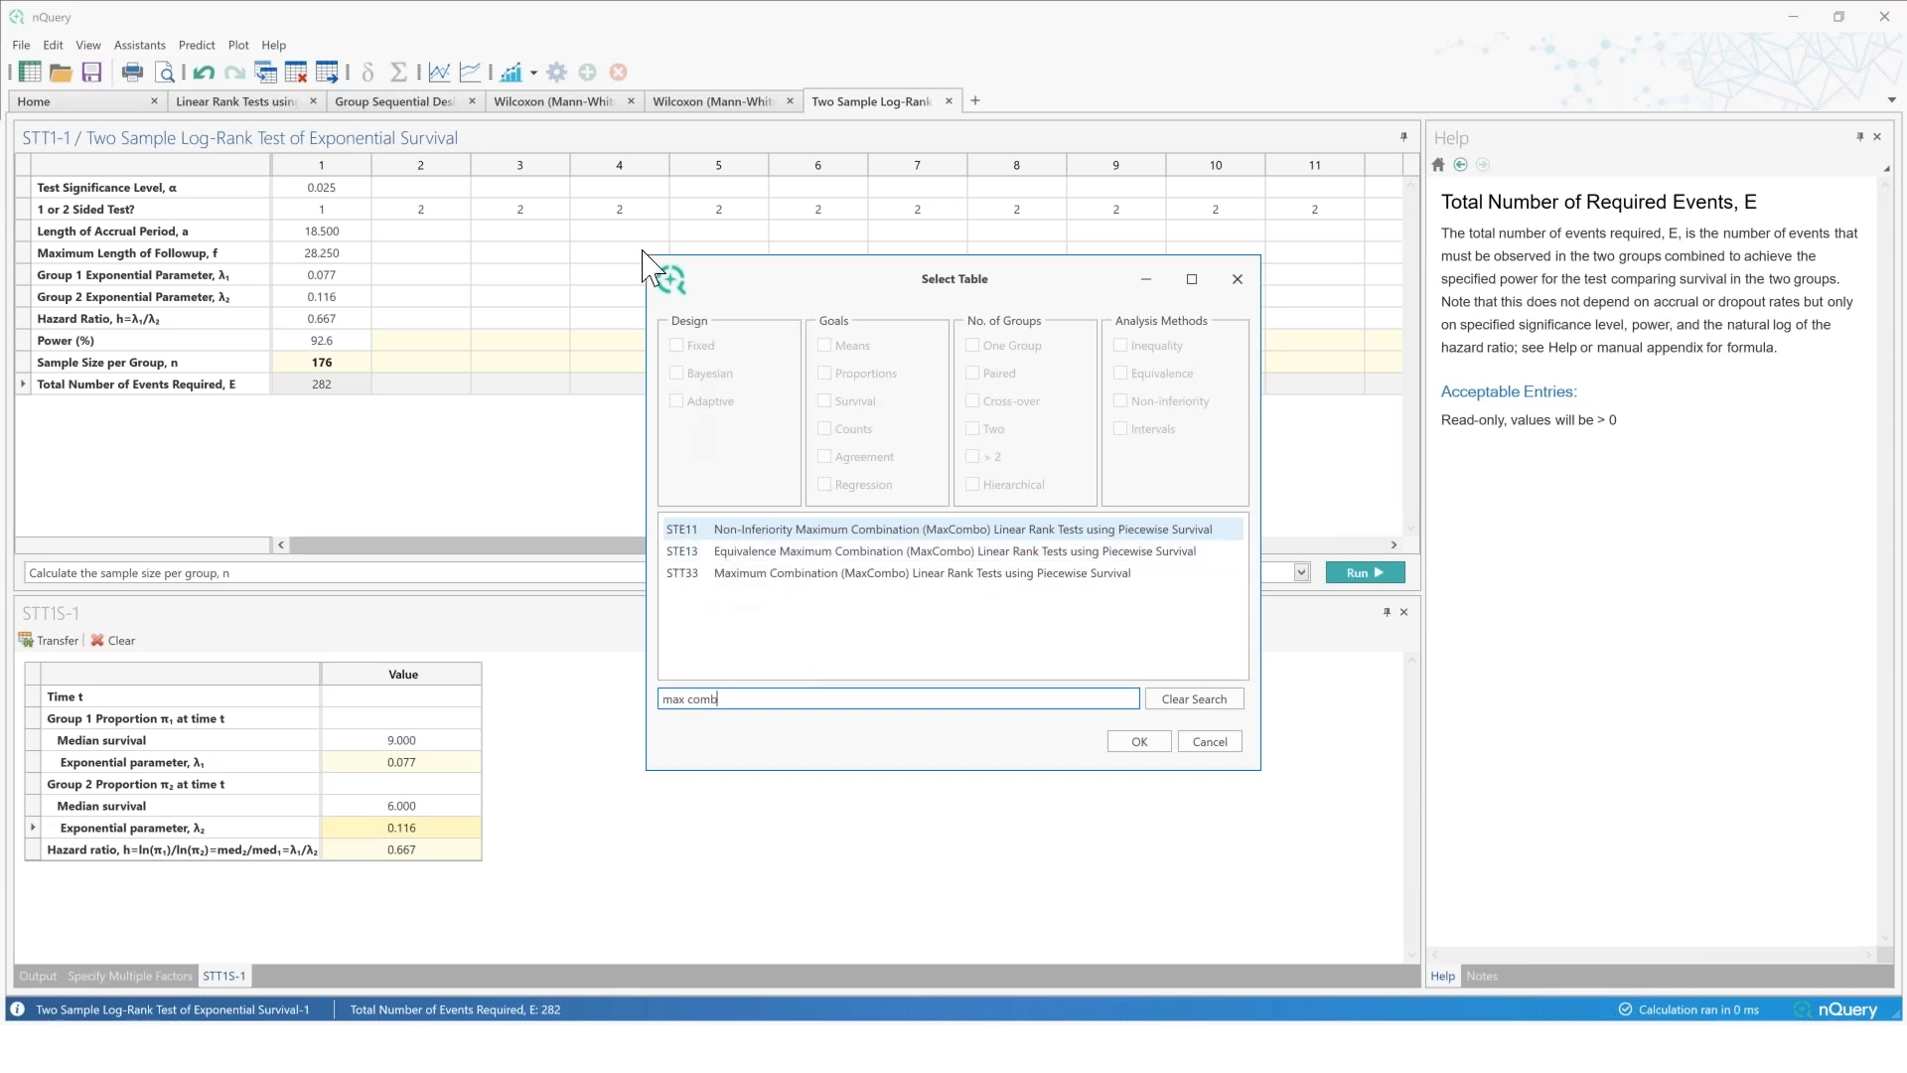
Step: Open the STT33 Maximum Combination (MaxCombo) Linear Rank Tests using Piecewise Survival table and set a 1-sided test at significance level 0.025
{"action": "left_click", "coordinate": [847, 573]}
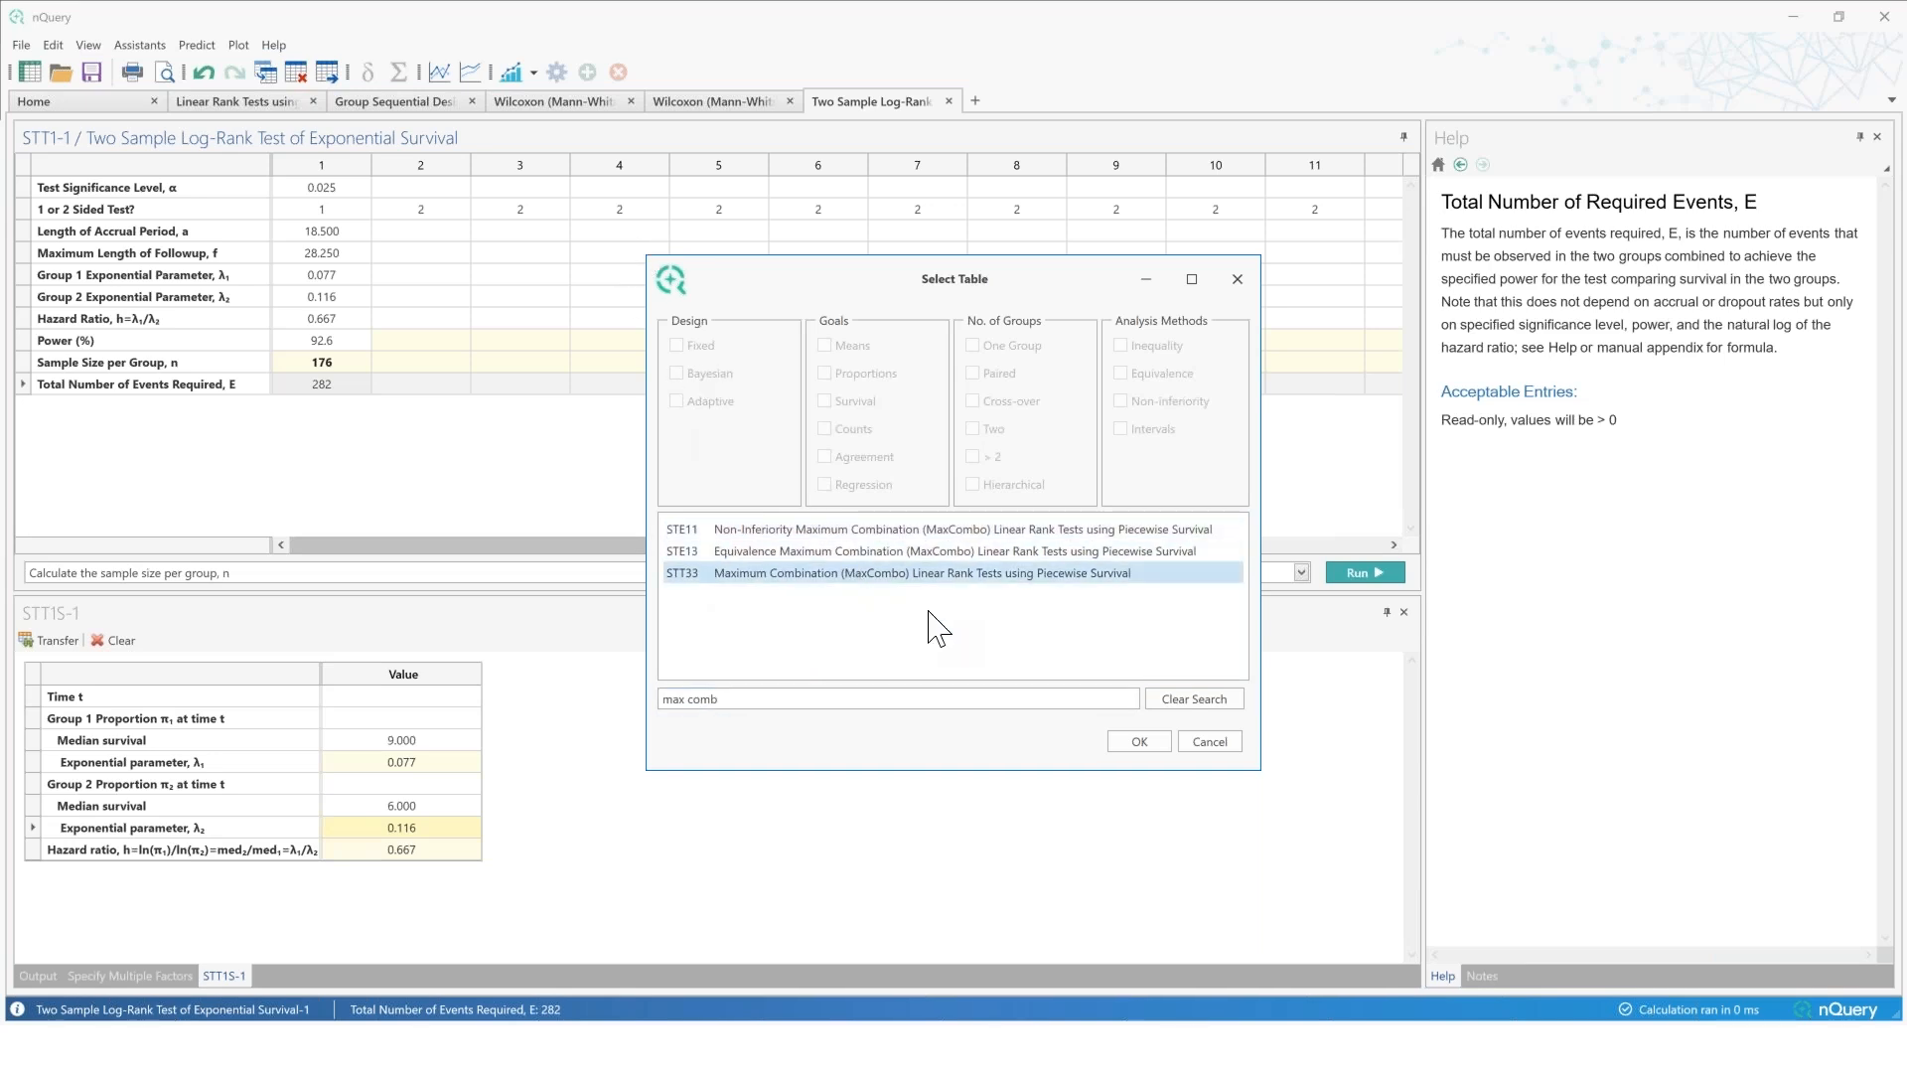
{"action": "left_click", "coordinate": [1139, 741]}
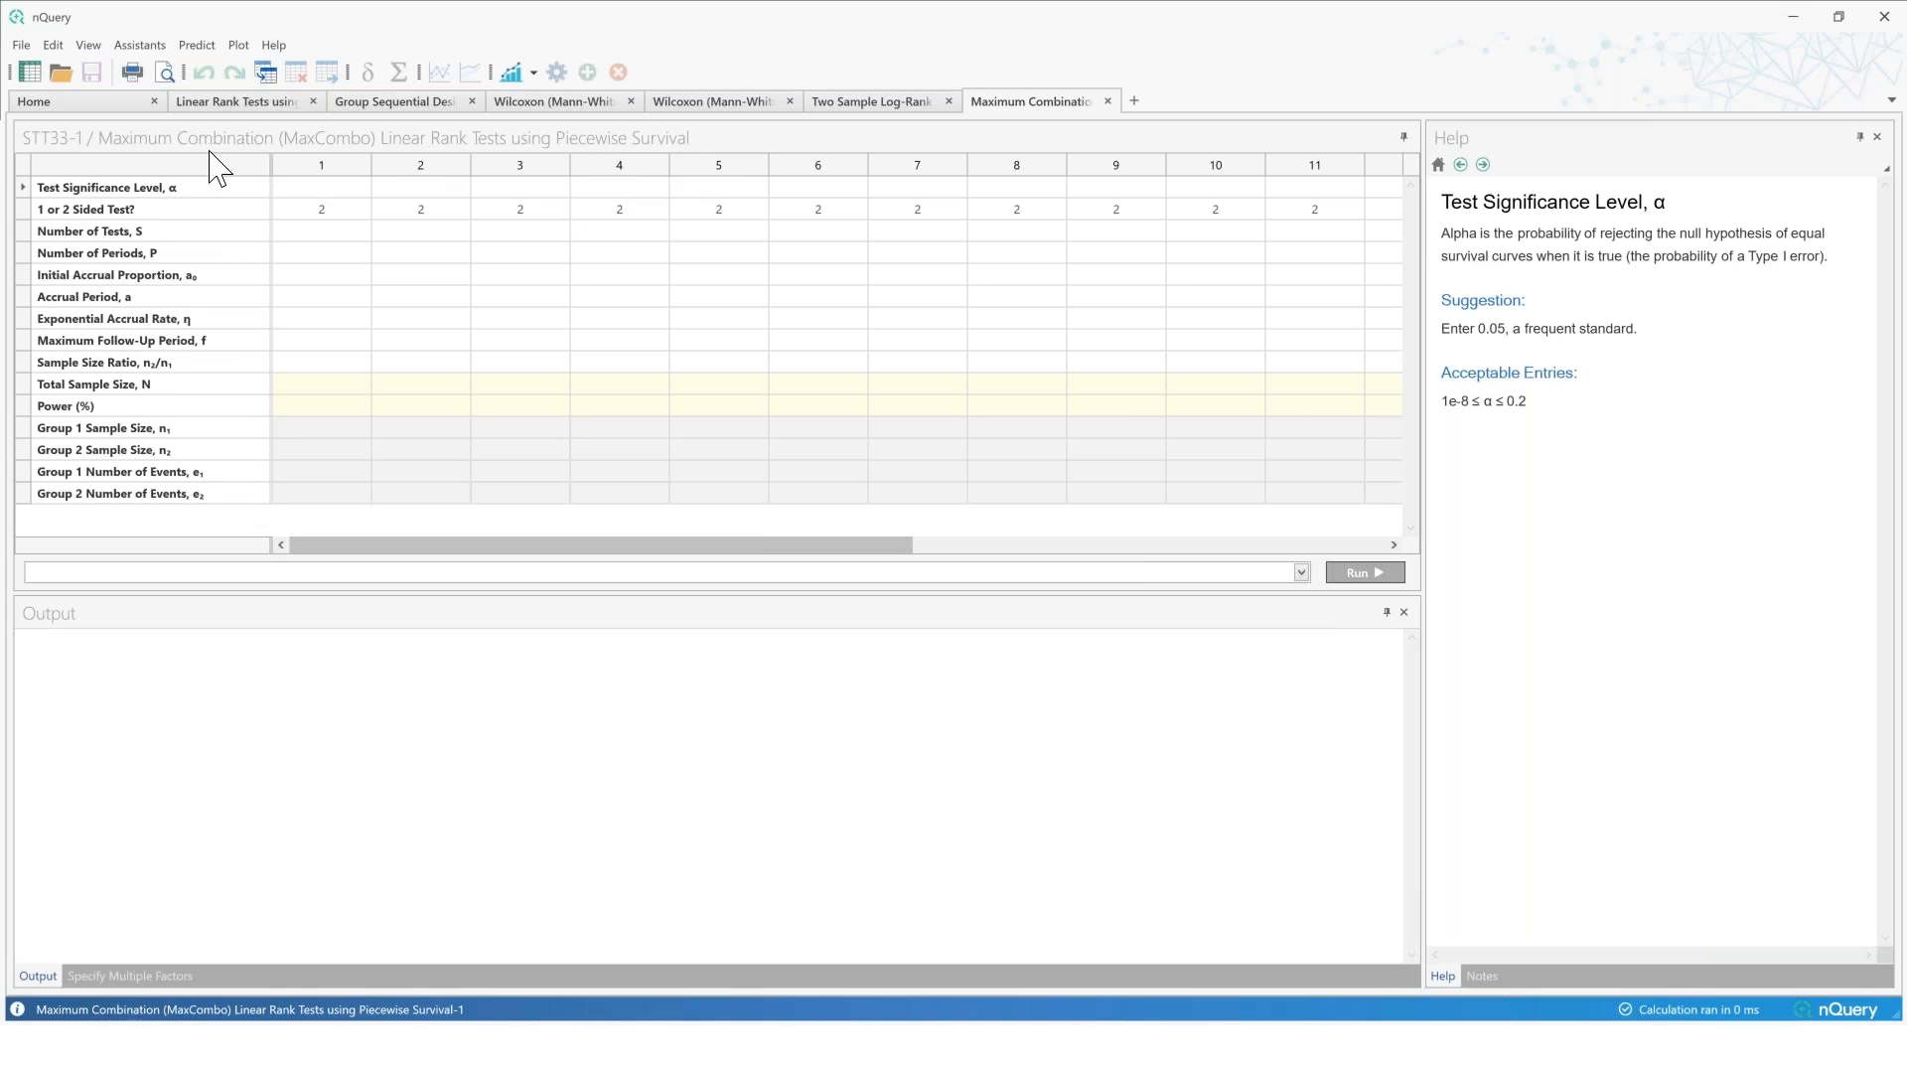
{"action": "left_click", "coordinate": [330, 187]}
{"action": "type", "text": "0.025"}
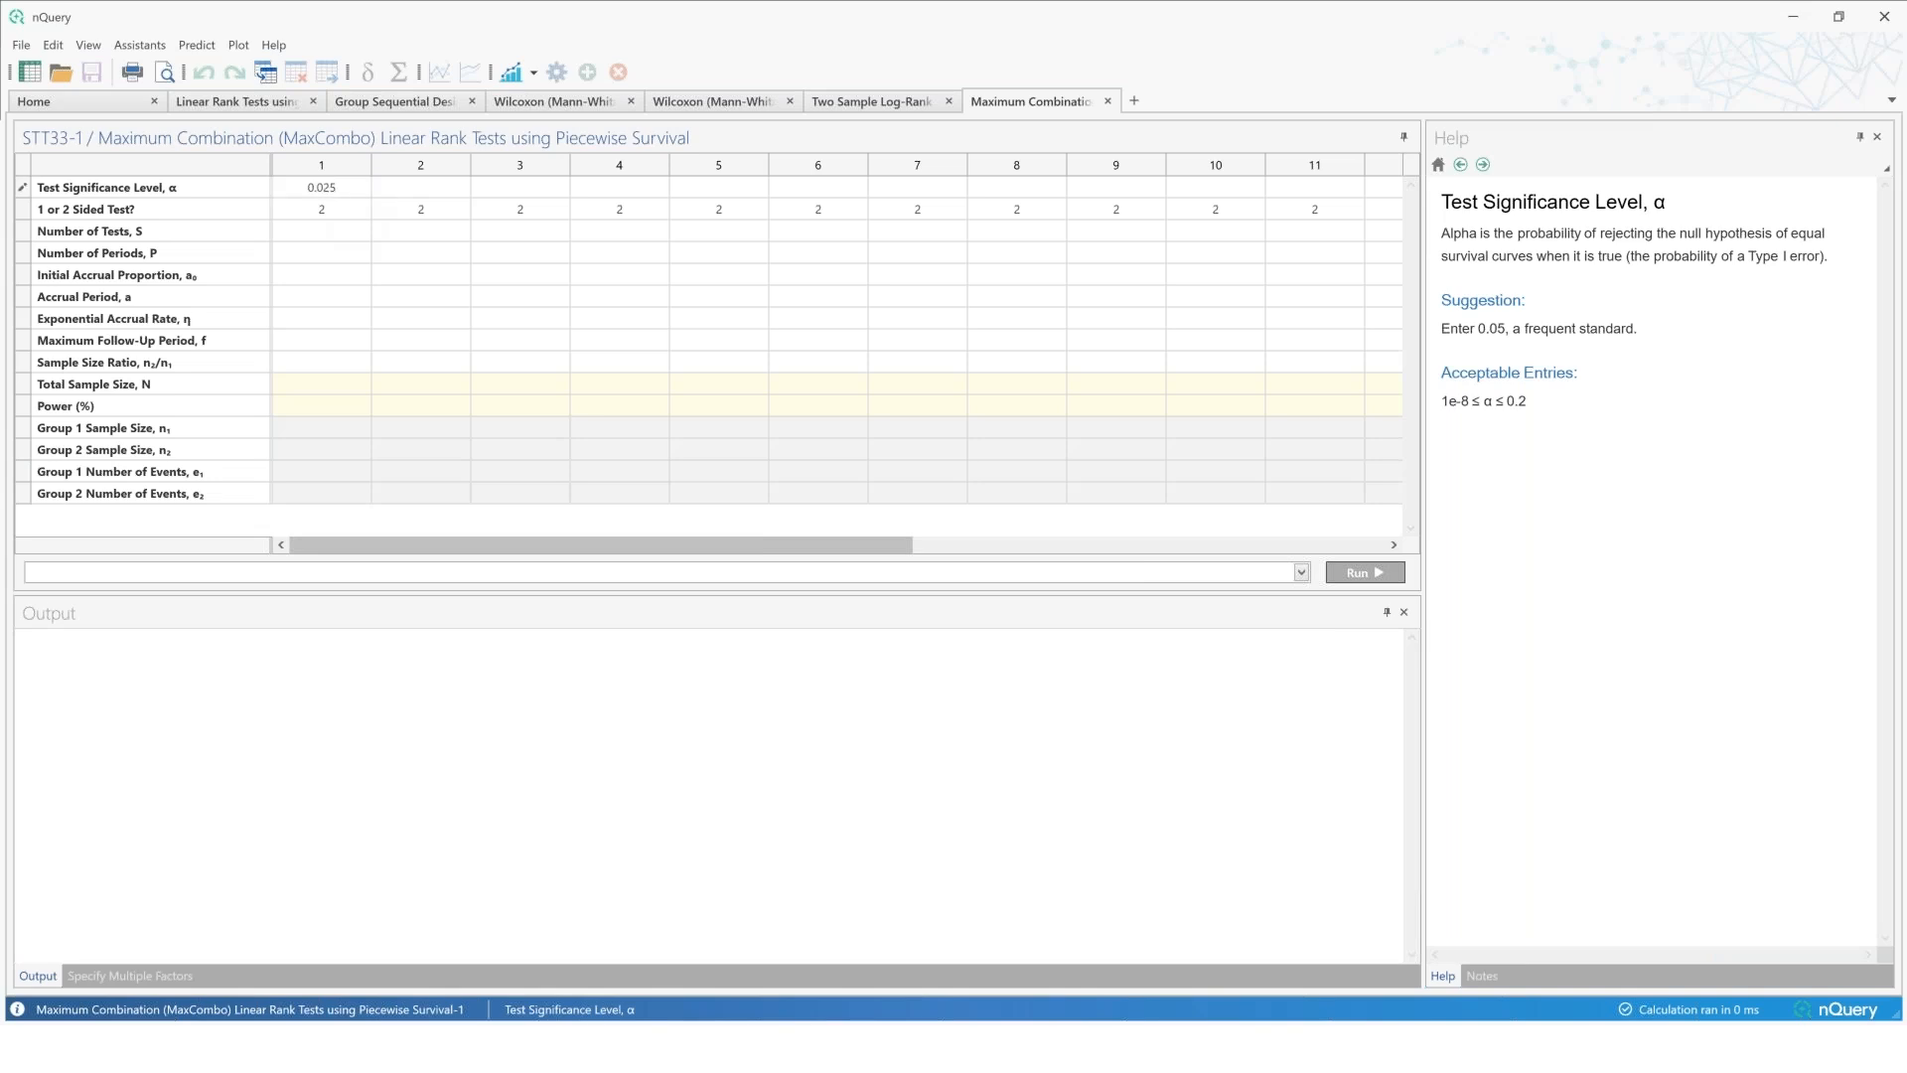
{"action": "key", "text": "Return"}
{"action": "type", "text": "1"}
{"action": "key", "text": "Return"}
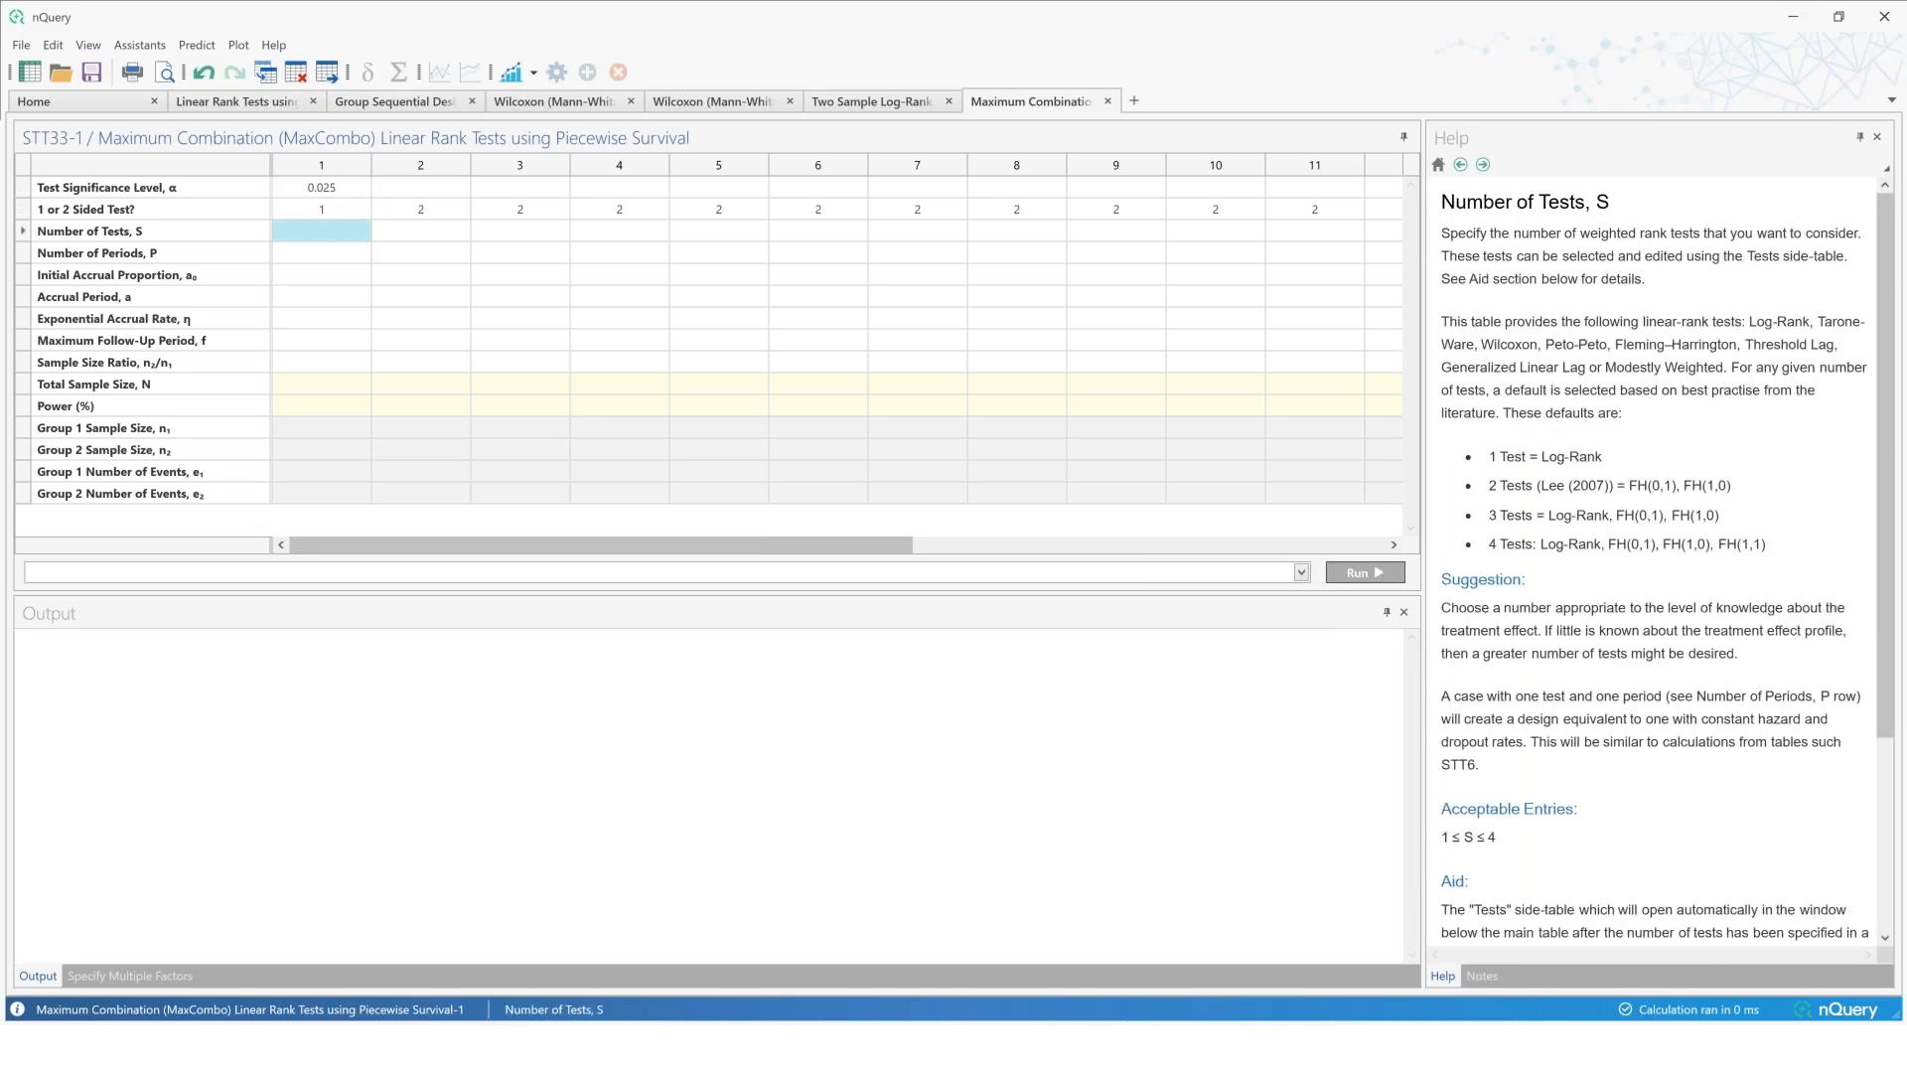
Step: Set the number of tests to 4, review the default tests in the side table, and set the number of periods to 3
{"action": "type", "text": "4"}
{"action": "key", "text": "Return"}
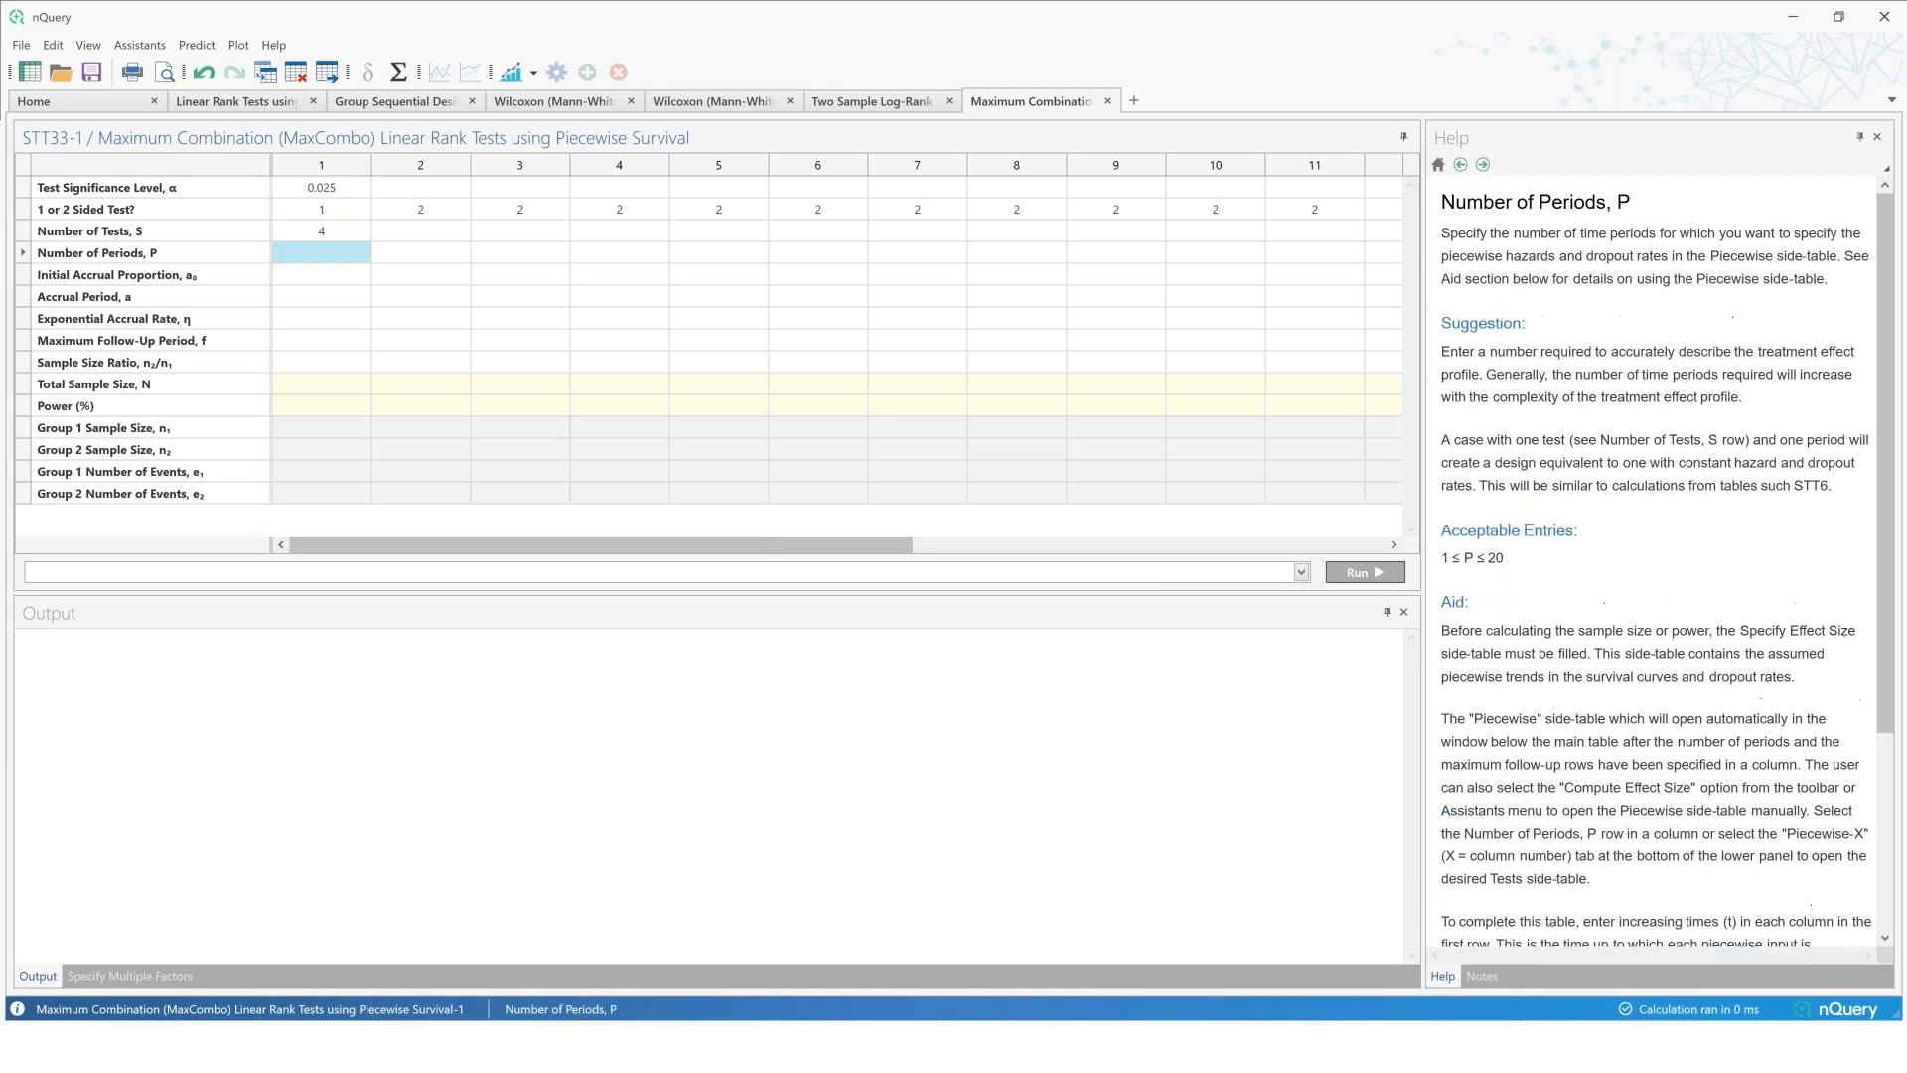
{"action": "key", "text": "Up"}
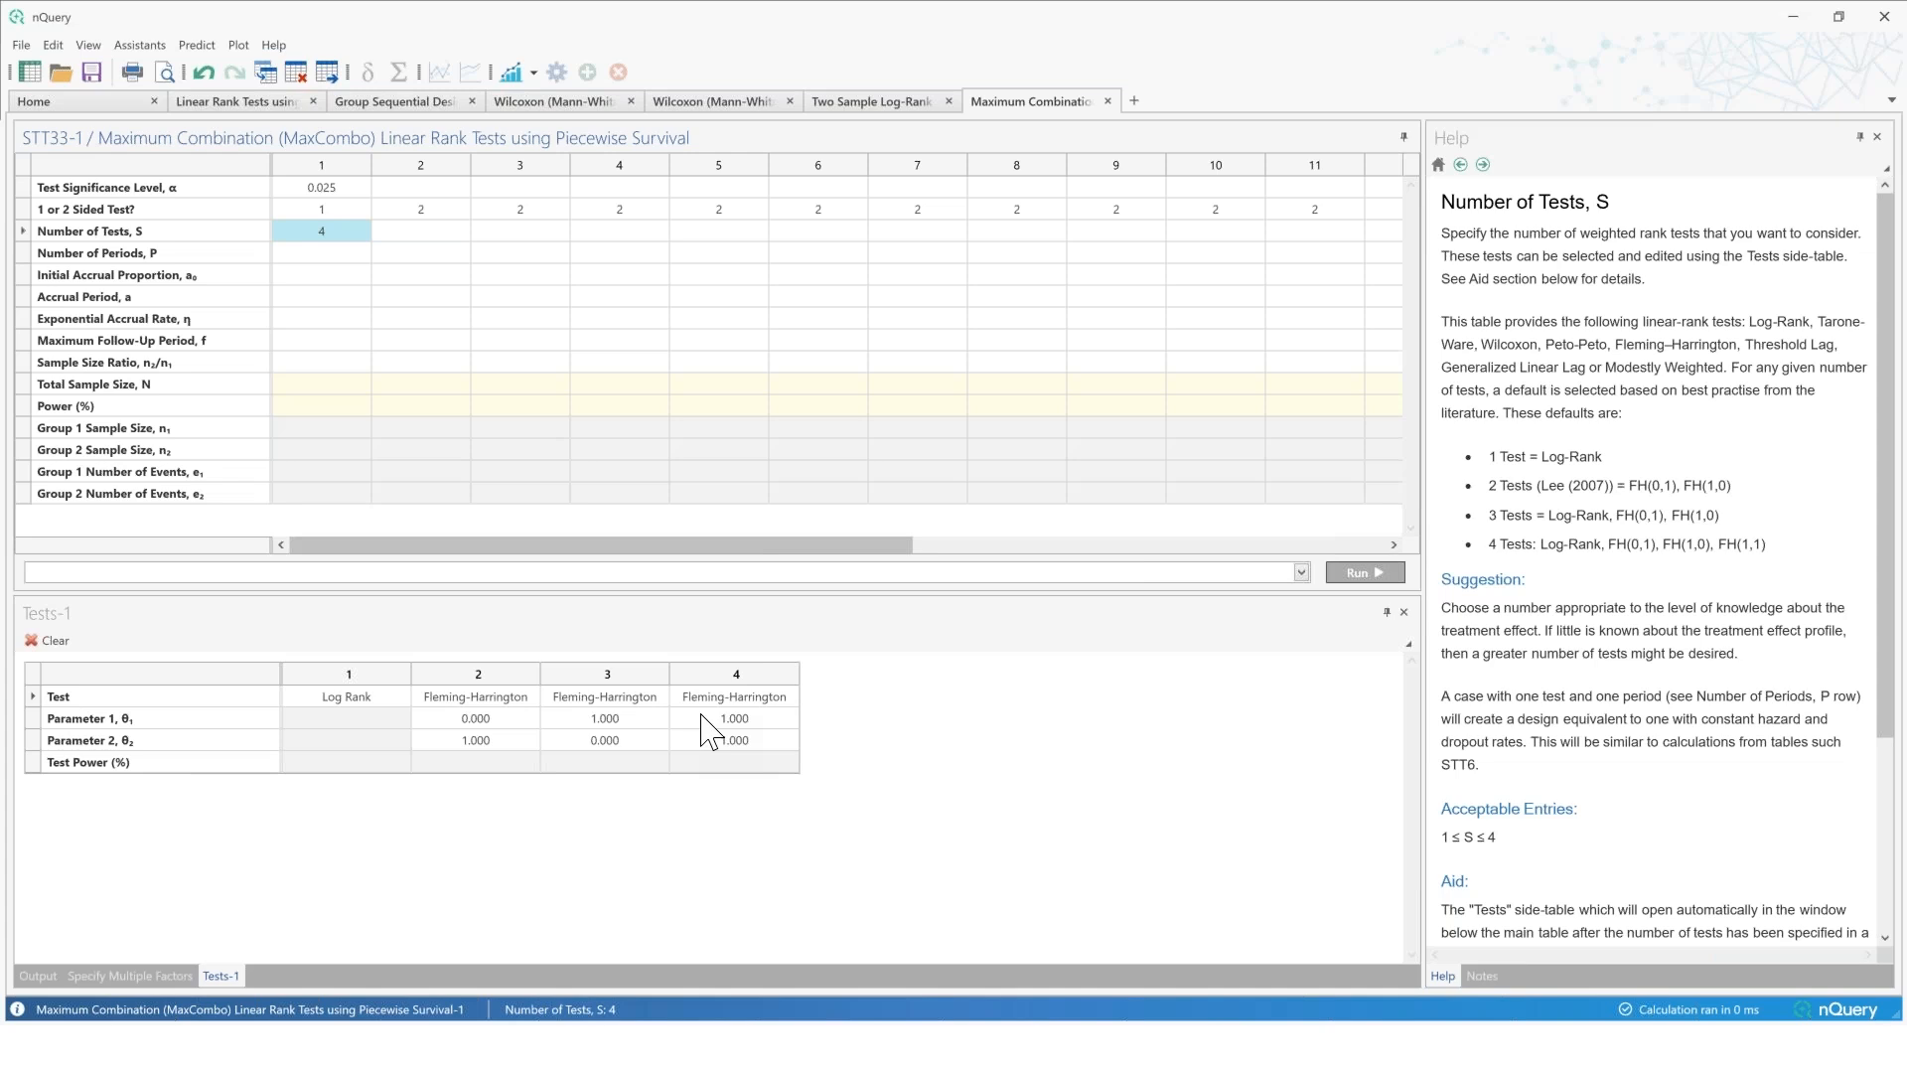
{"action": "left_click", "coordinate": [340, 257]}
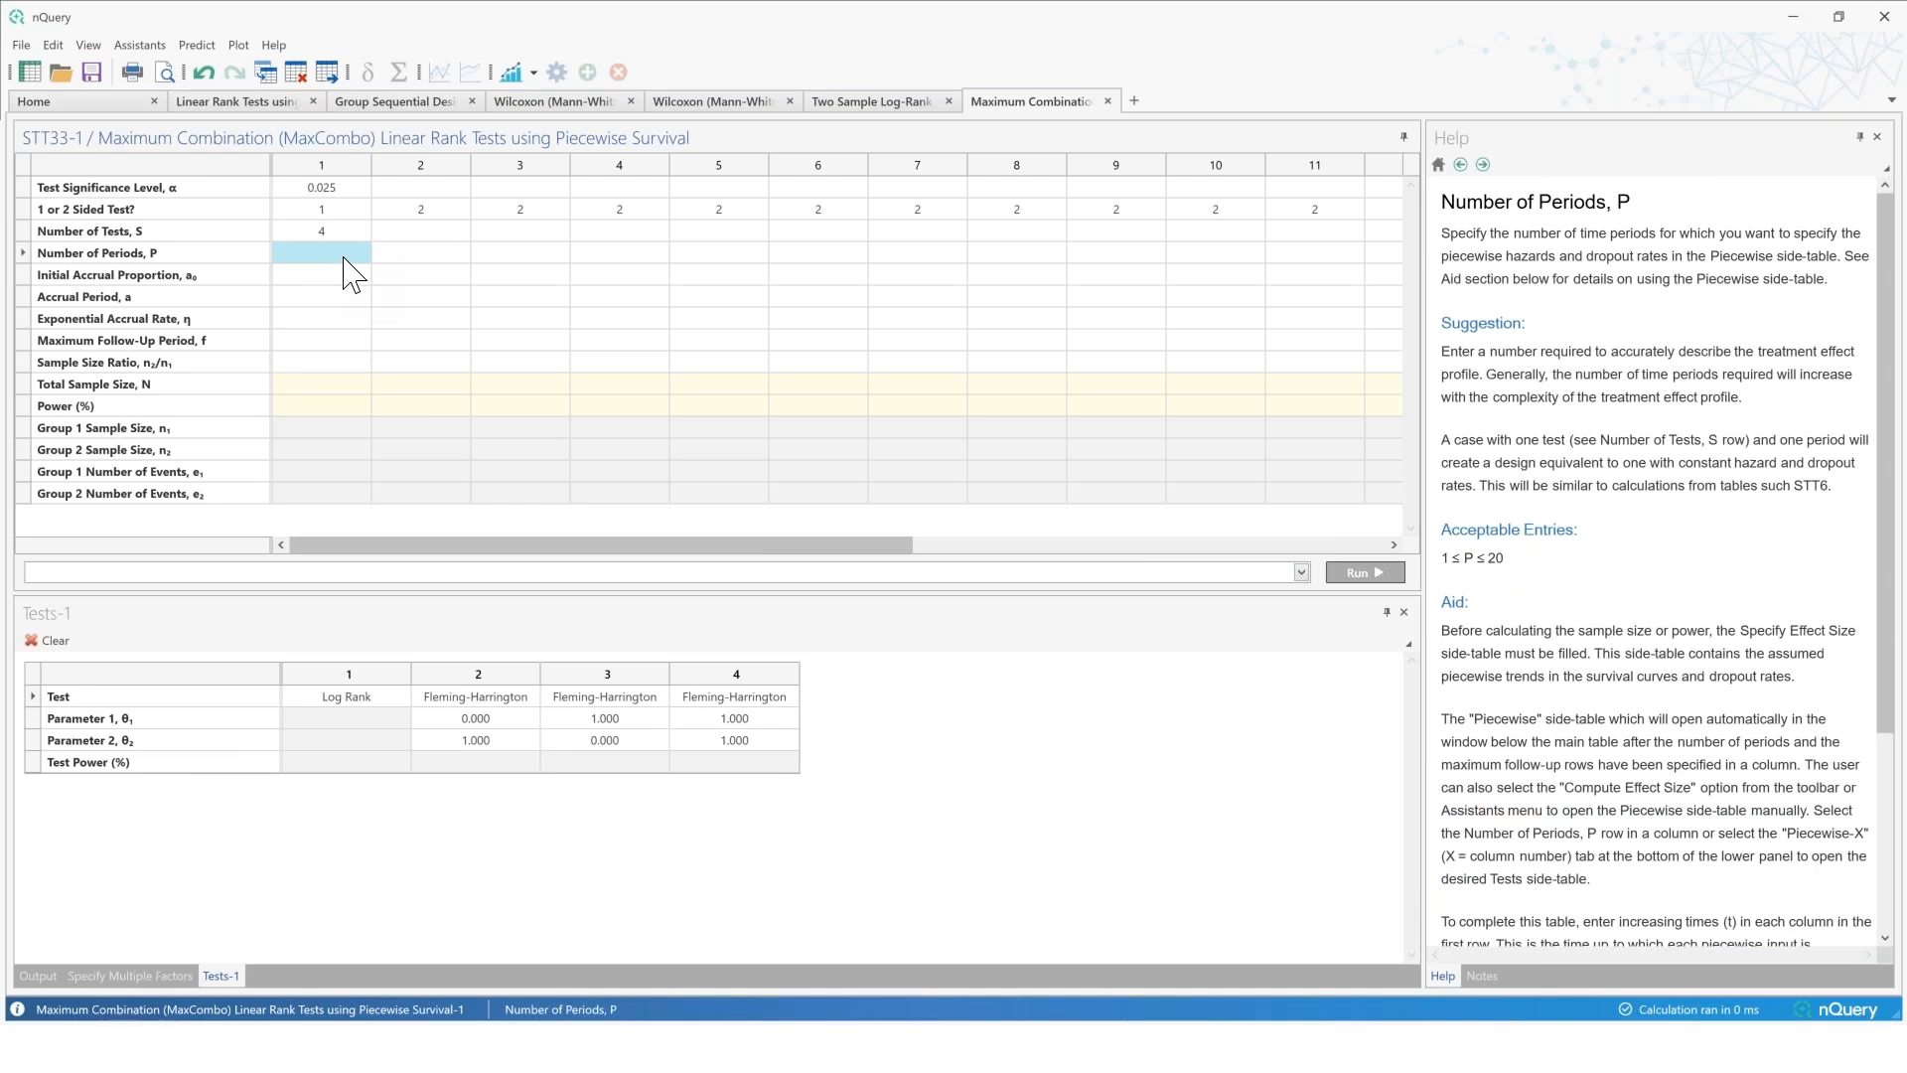
{"action": "type", "text": "3"}
{"action": "key", "text": "Return"}
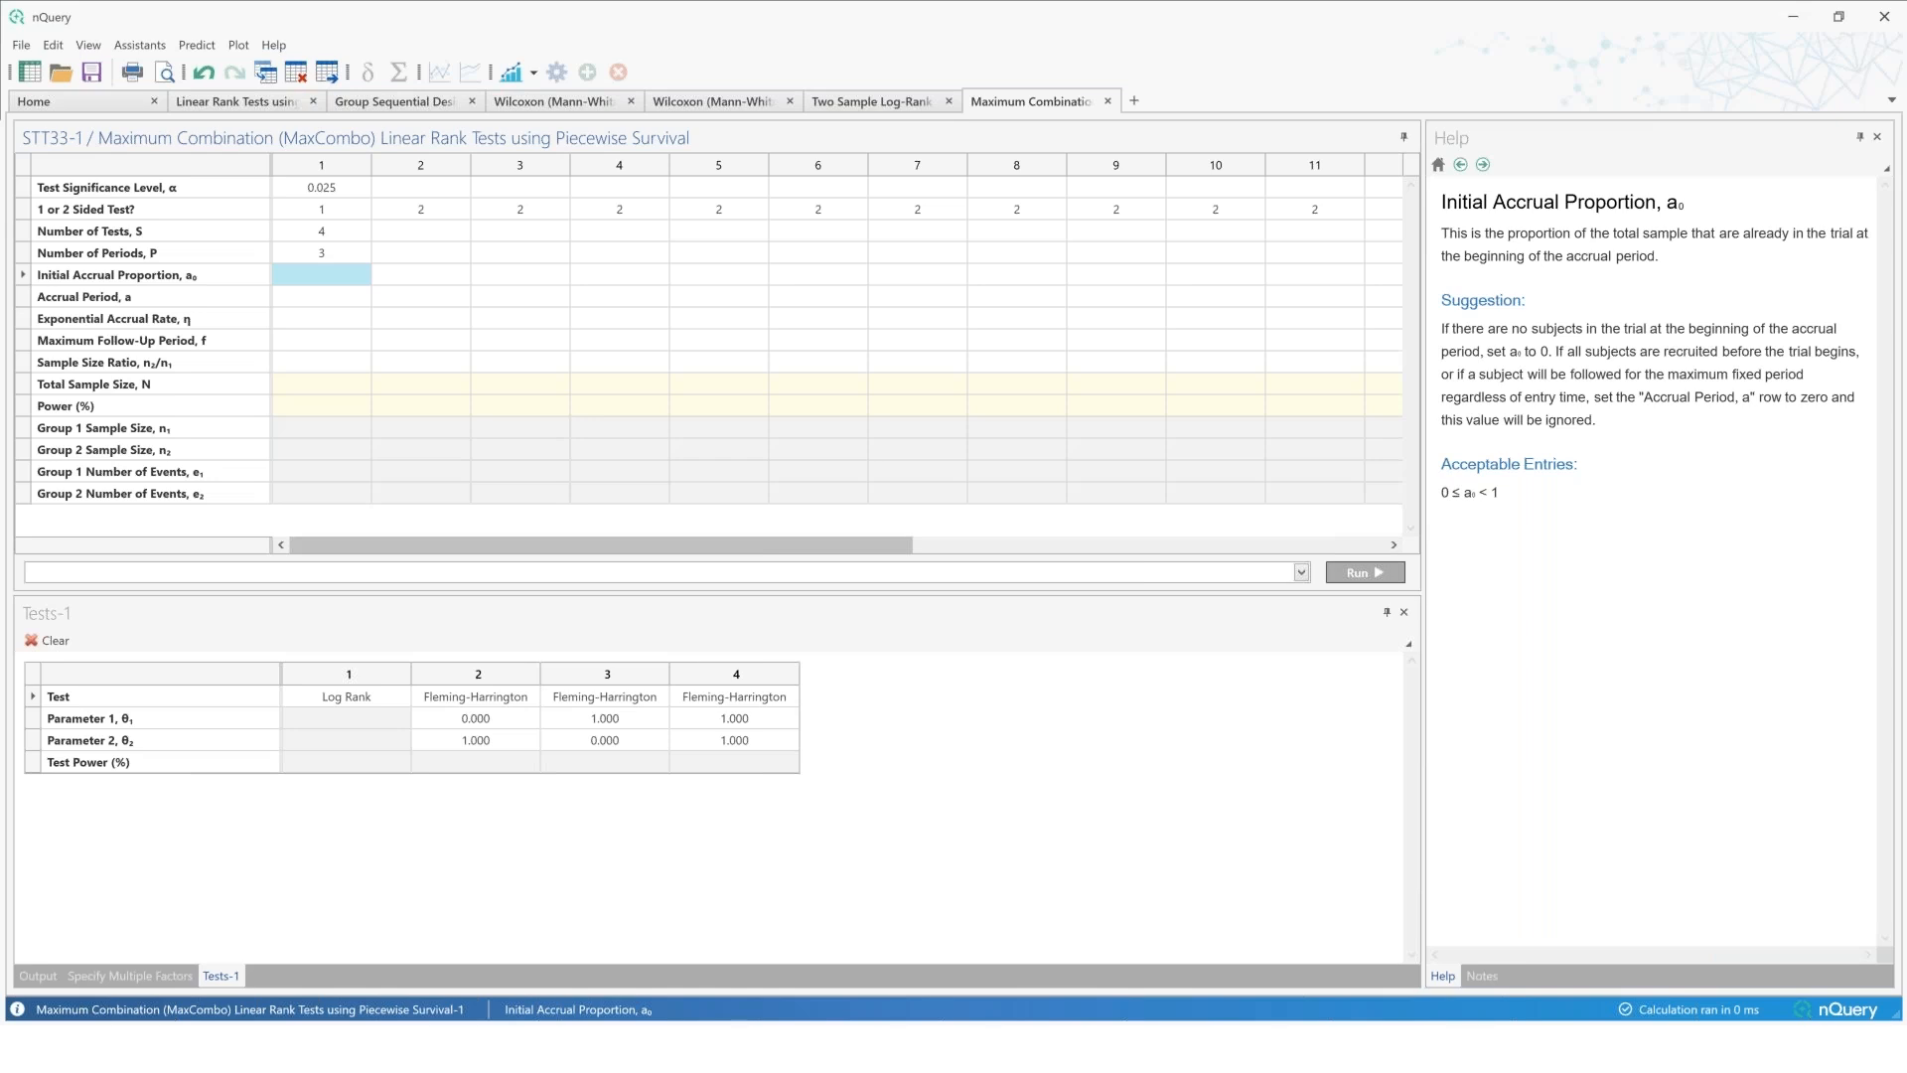
Step: Define uniform accrual in column 1 with initial accrual proportion 0, accrual period 18.5 and exponential accrual rate 0
{"action": "type", "text": "0"}
{"action": "key", "text": "Return"}
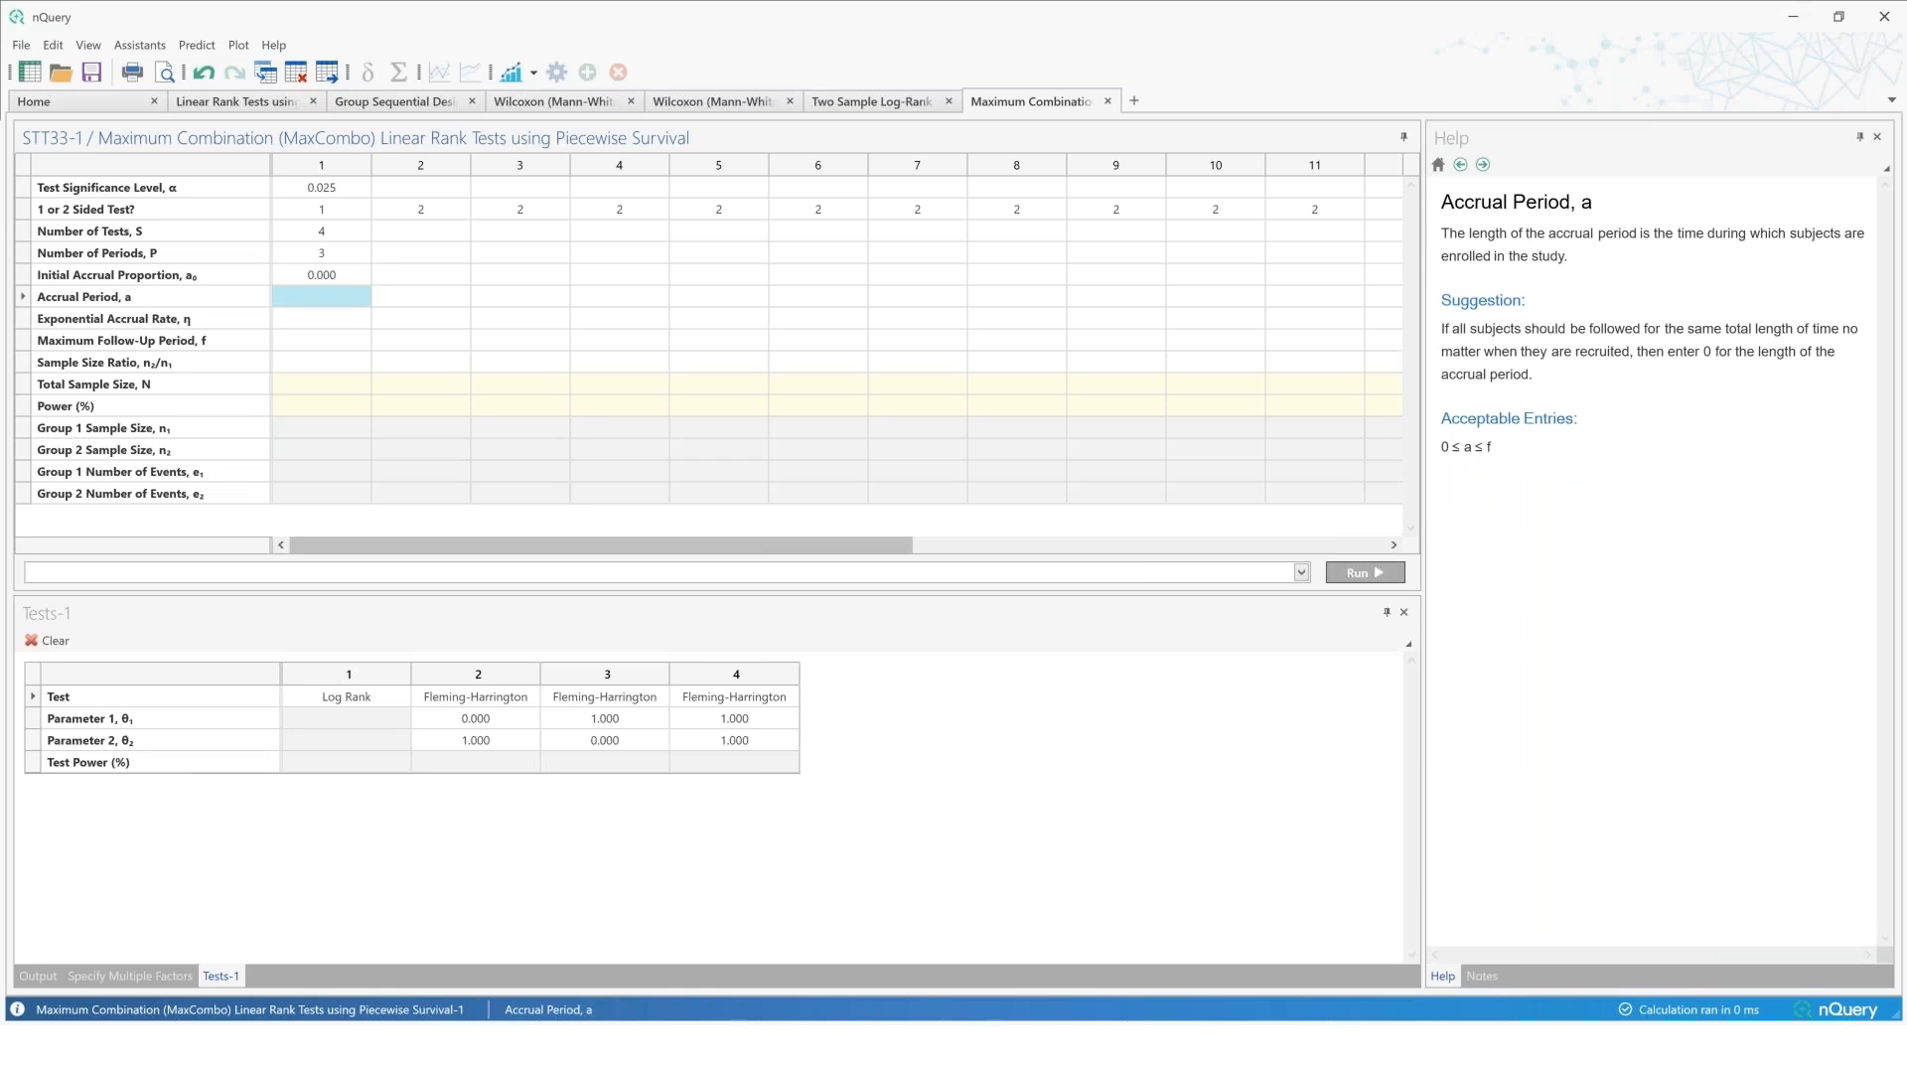
{"action": "type", "text": "18.5"}
{"action": "key", "text": "Return"}
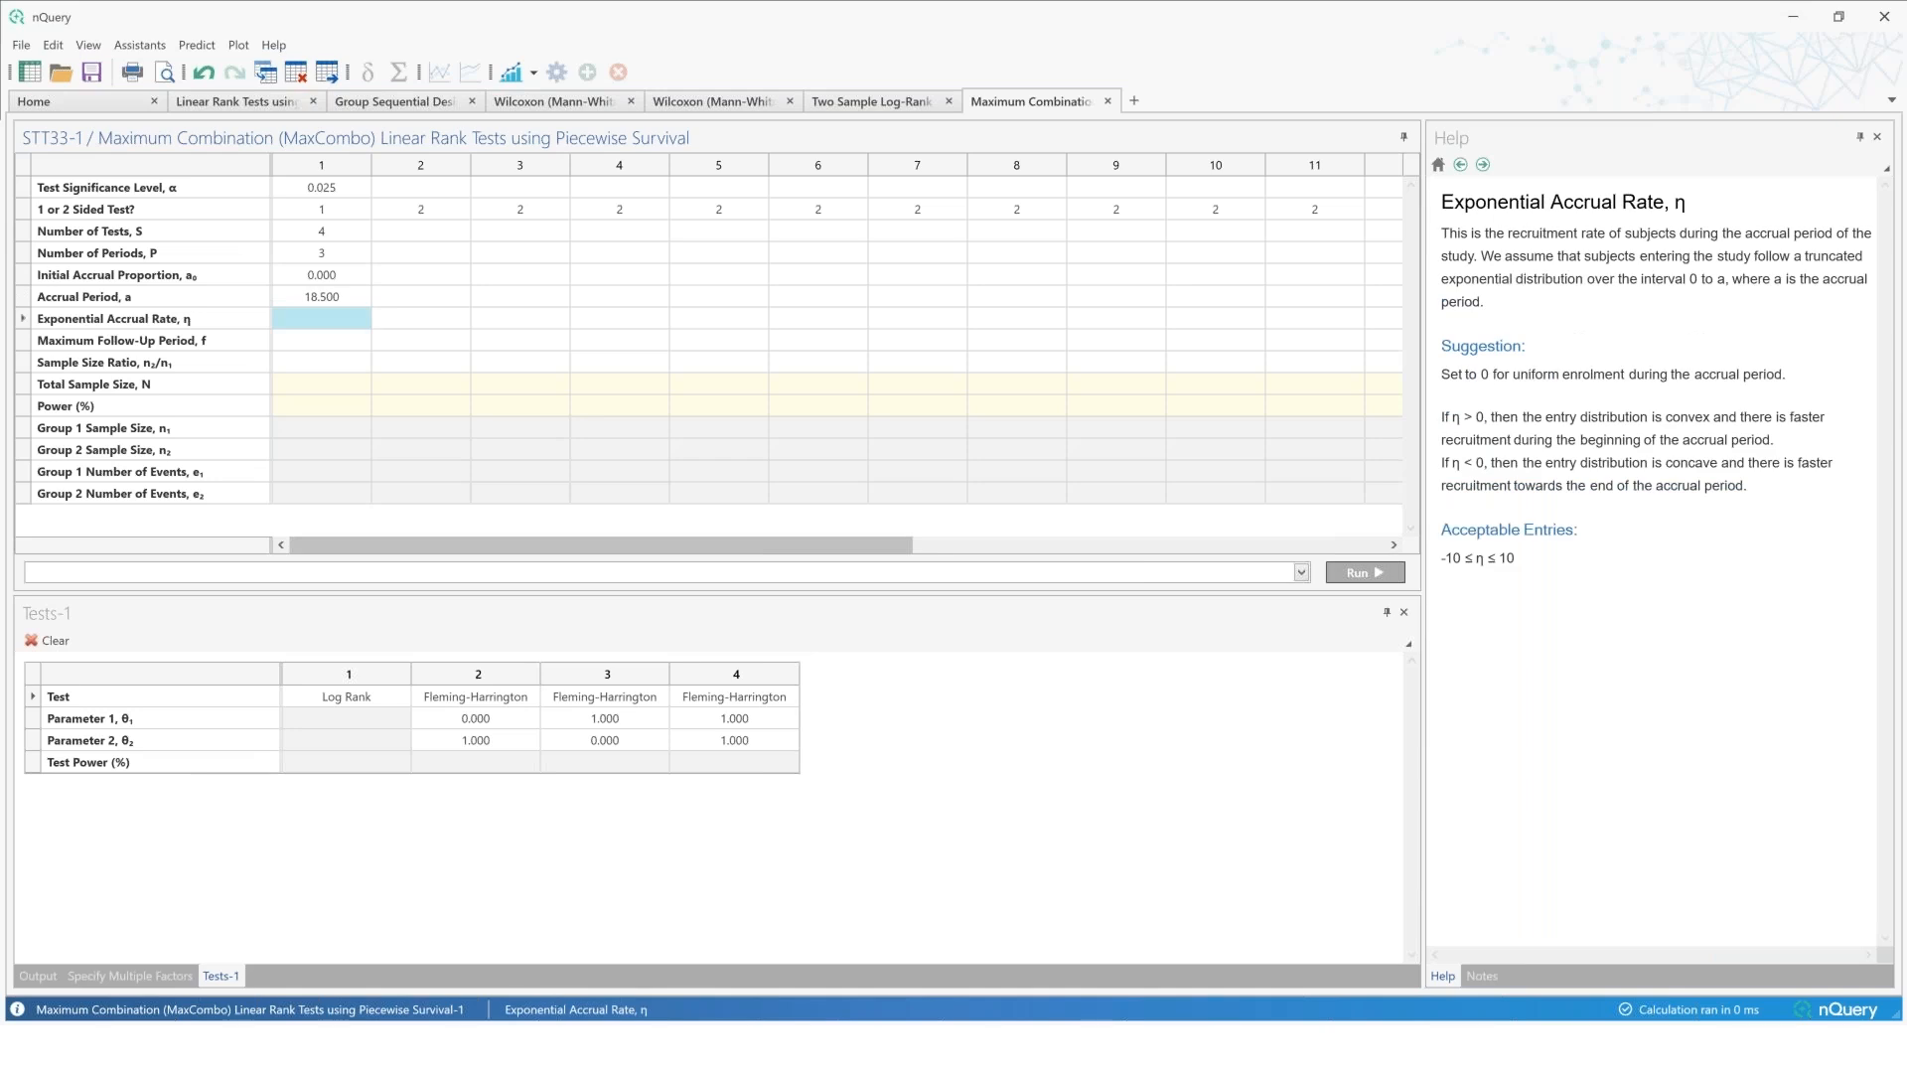
{"action": "type", "text": "0"}
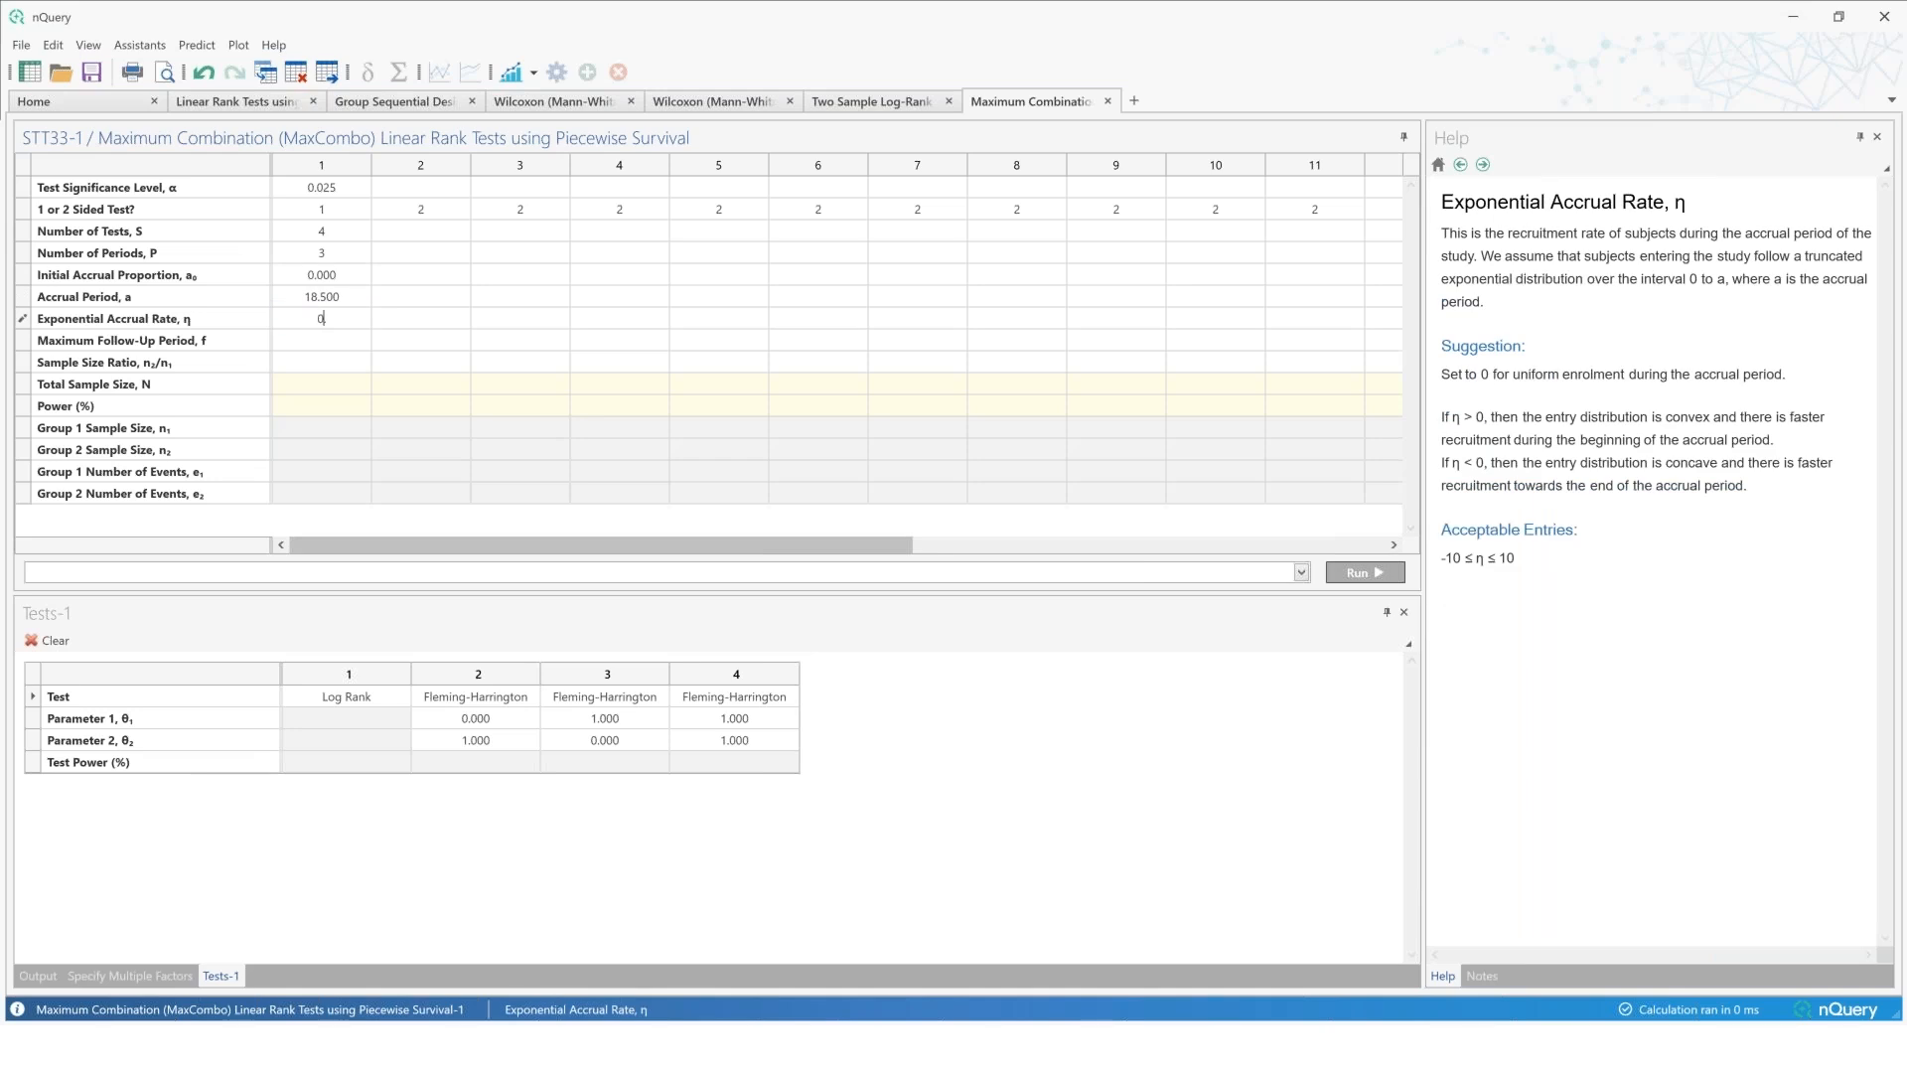
{"action": "key", "text": "Return"}
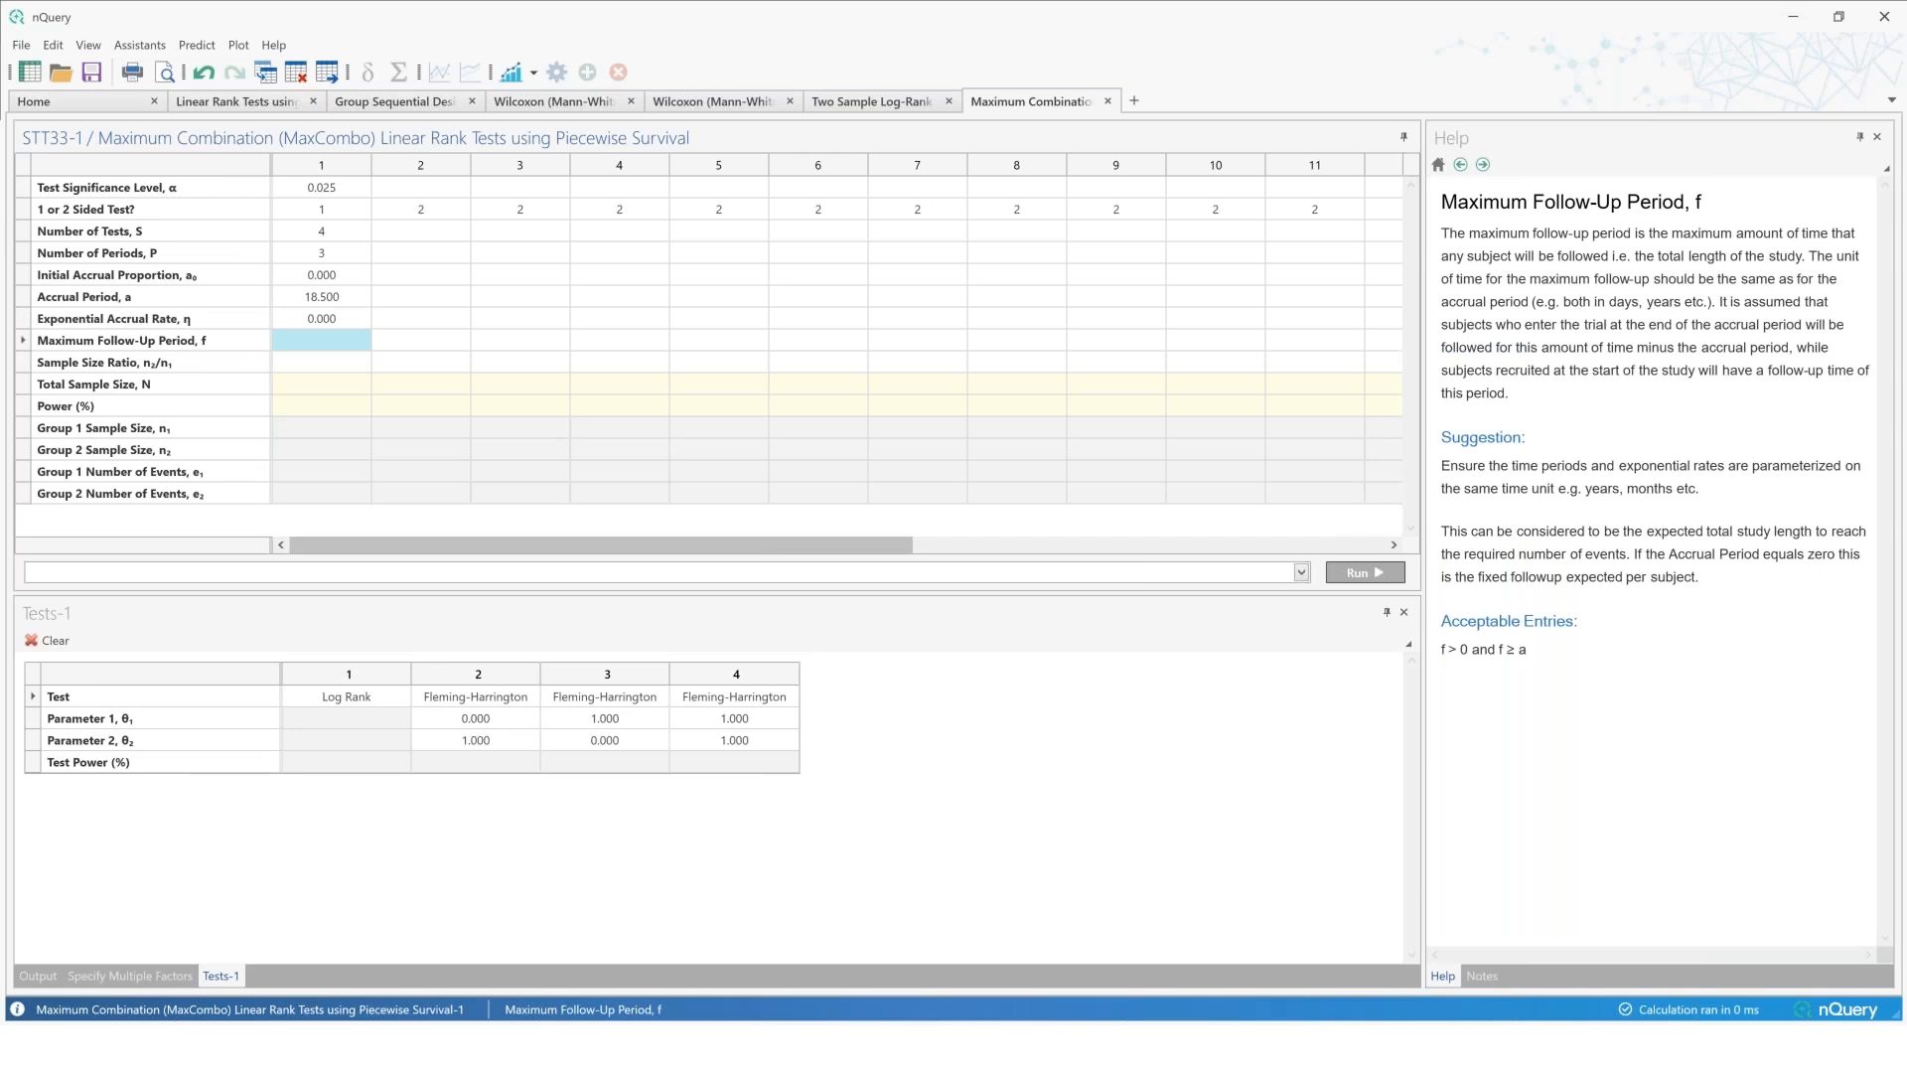
Step: Set the maximum follow-up period to 28.25 and the sample size ratio to 1 in column 1
{"action": "type", "text": "28.25"}
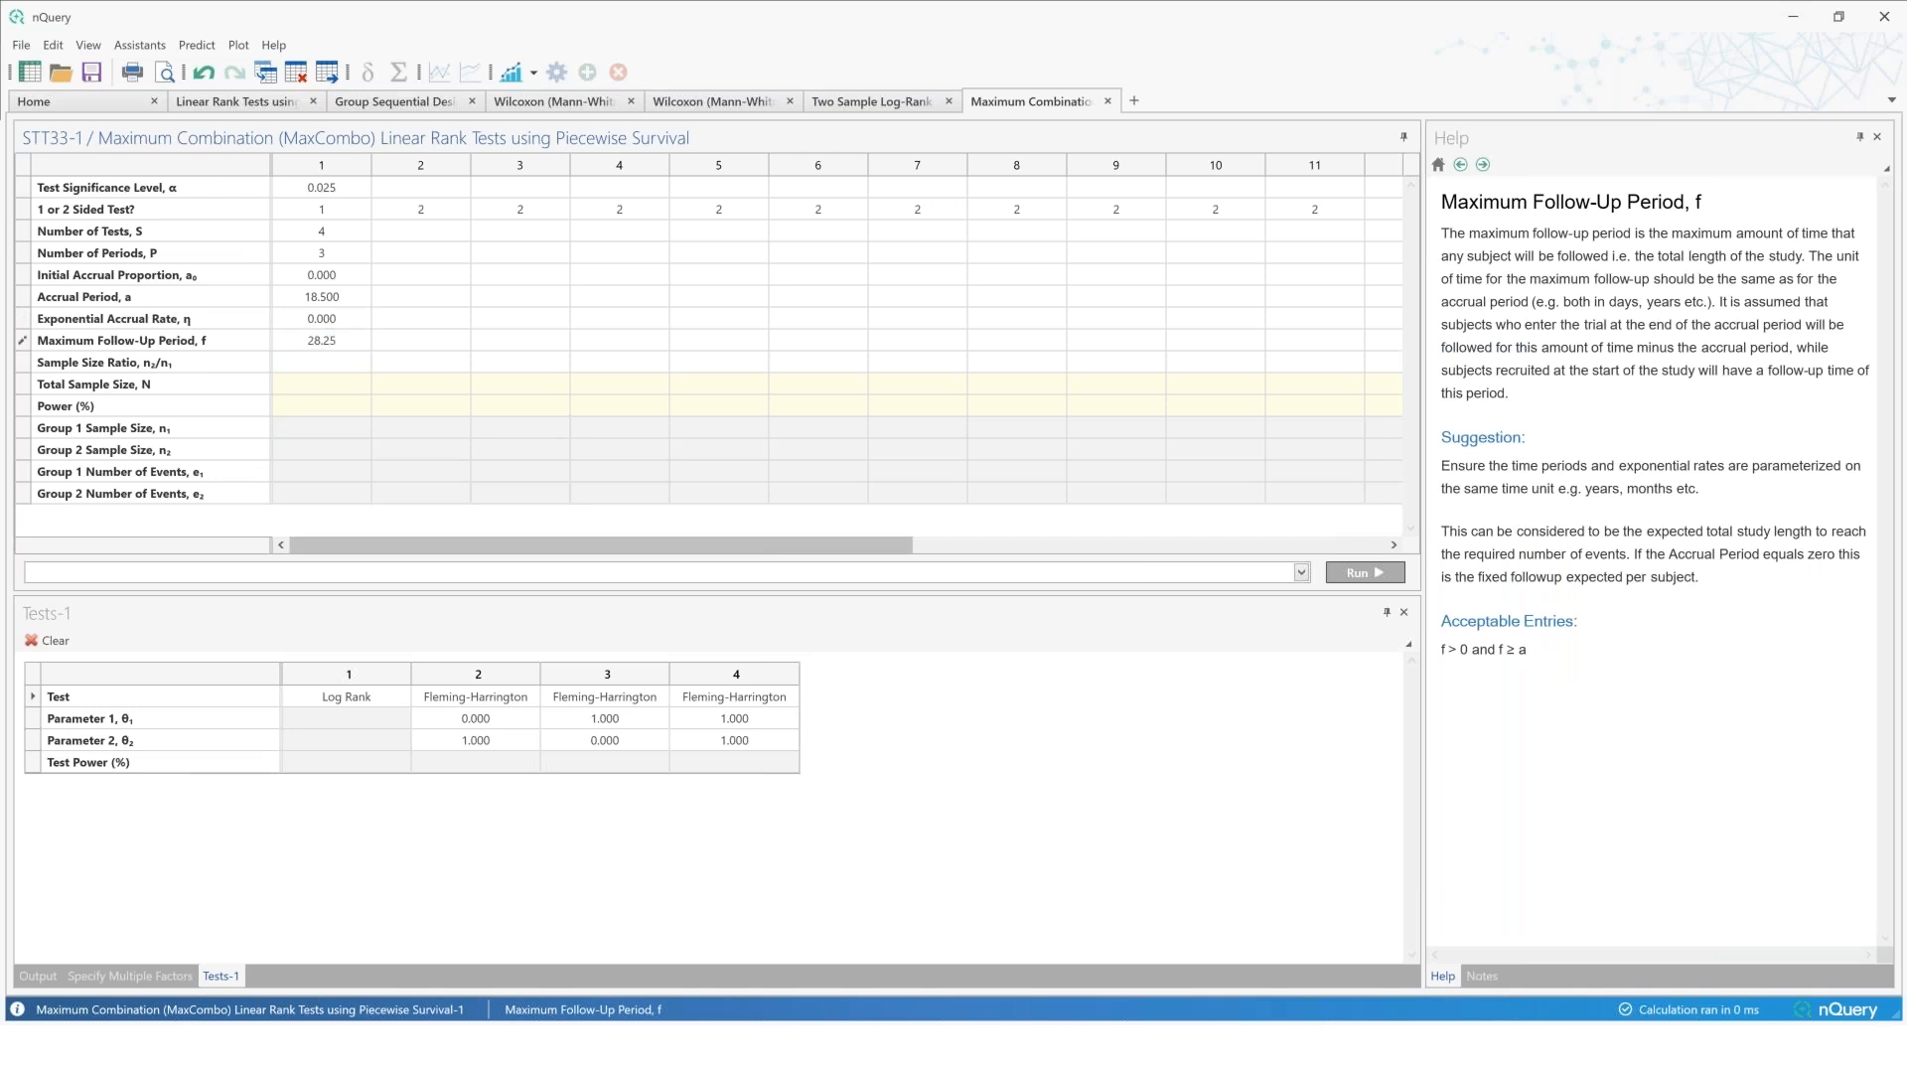
{"action": "key", "text": "Return"}
{"action": "type", "text": "1"}
{"action": "key", "text": "Return"}
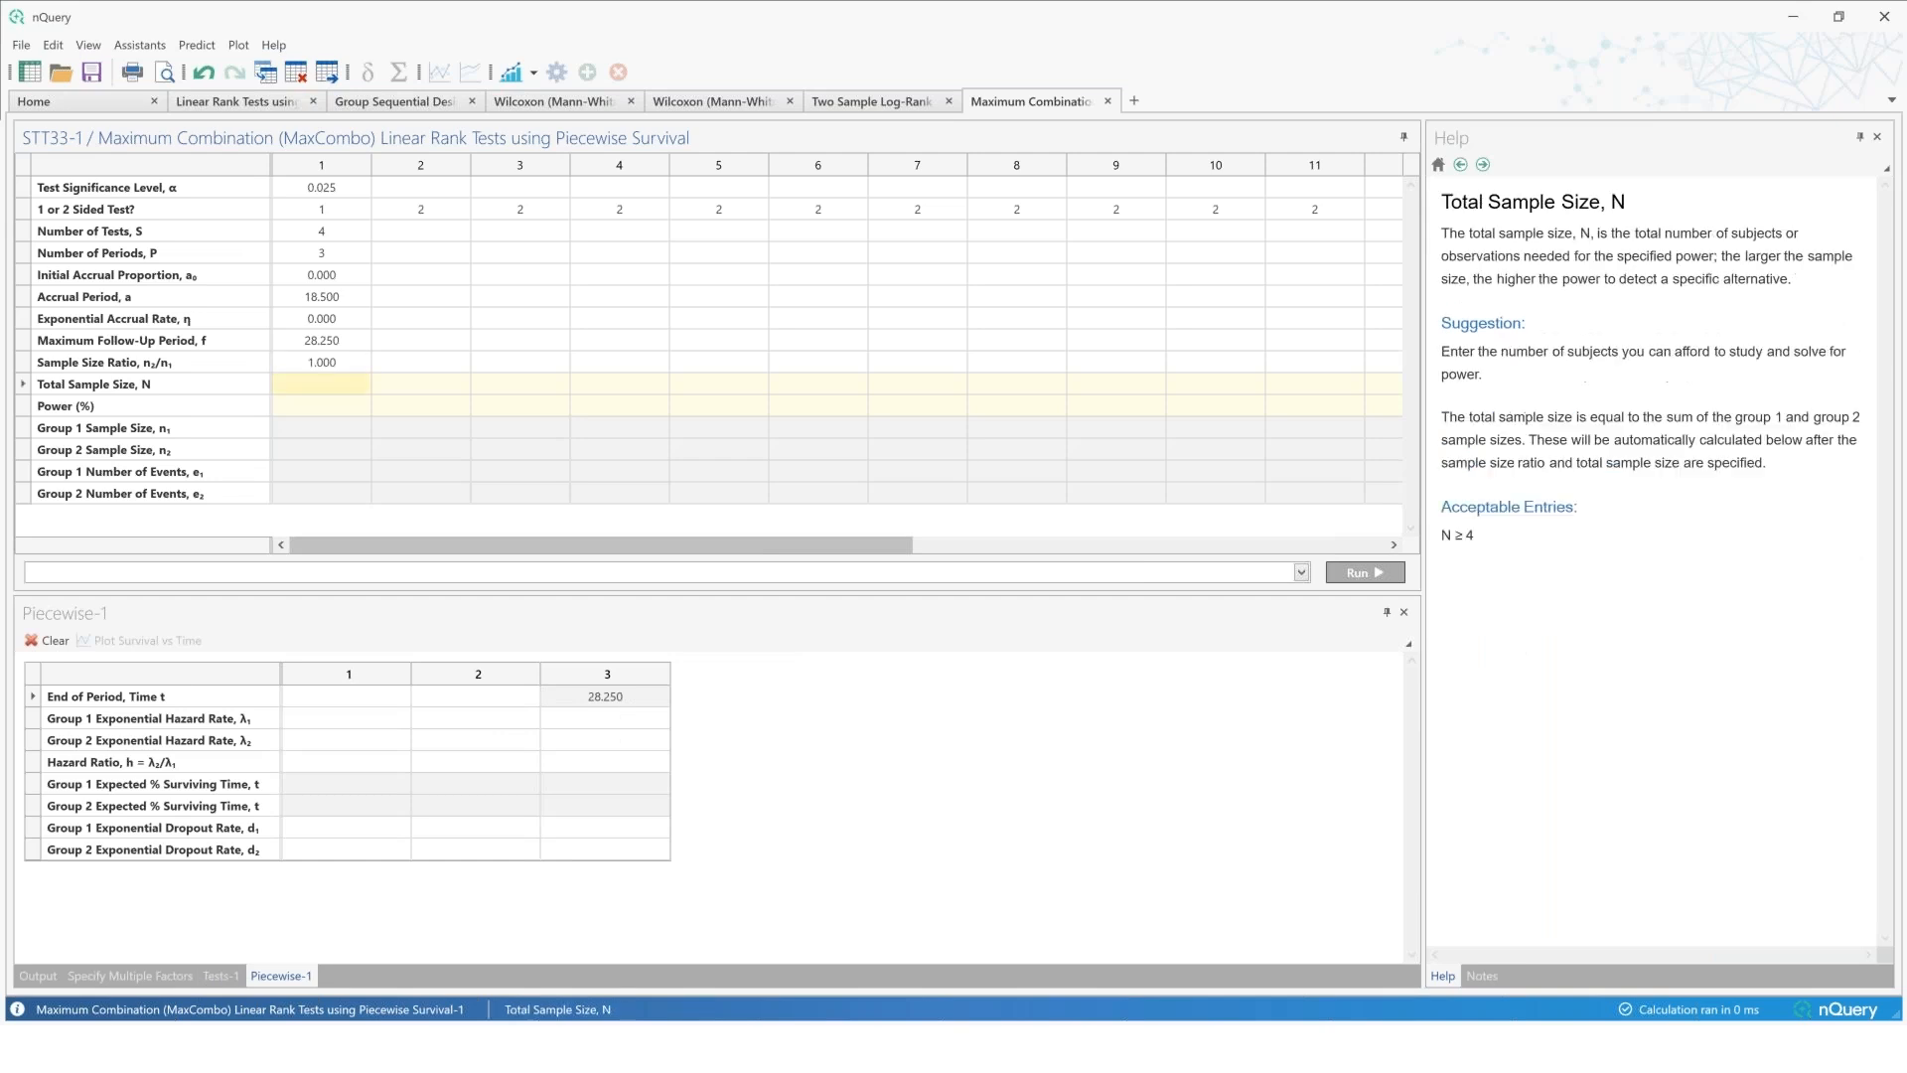
Step: Set the end-of-period times in the Piecewise side table to 6 for period 1 and 18.5 for period 2
{"action": "left_click", "coordinate": [359, 703]}
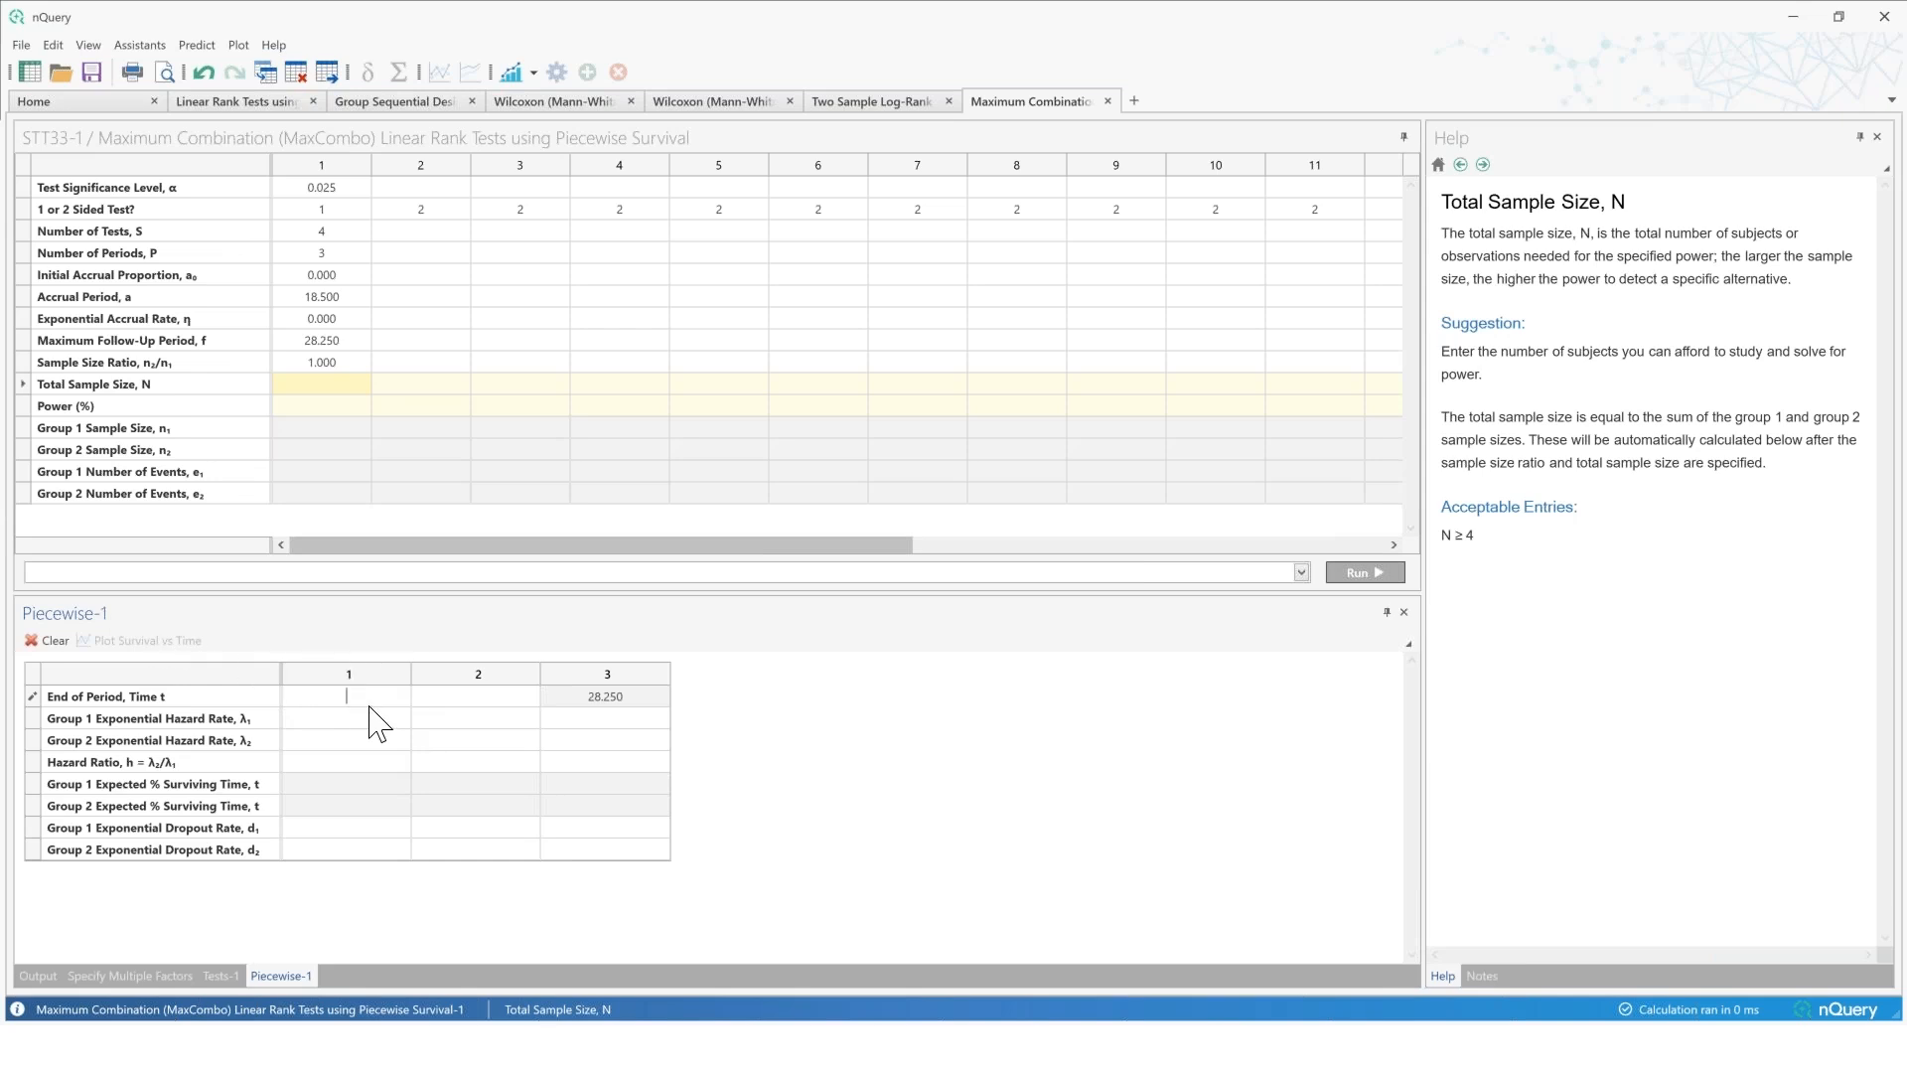
{"action": "type", "text": "6"}
{"action": "key", "text": "Return"}
{"action": "left_click", "coordinate": [476, 697]}
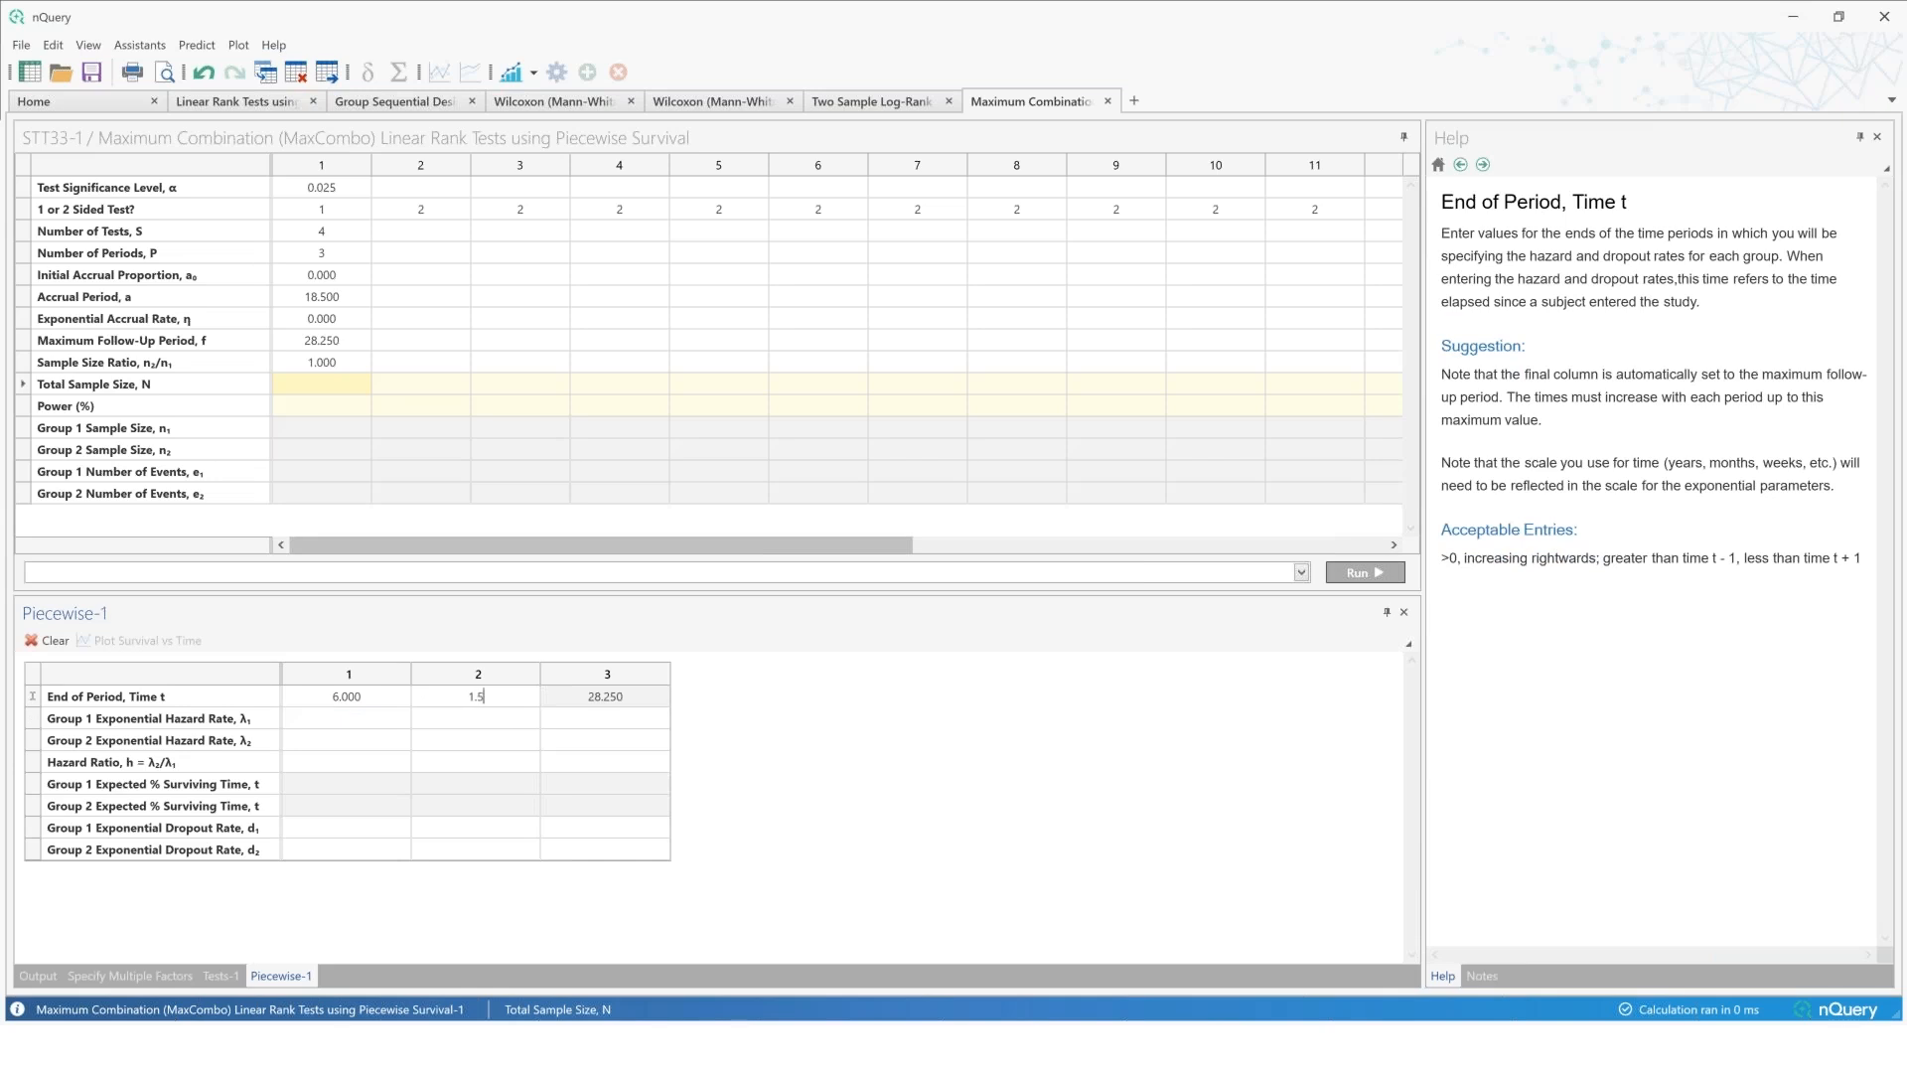
{"action": "type", "text": "1.5"}
{"action": "key", "text": "Return"}
{"action": "left_click", "coordinate": [511, 695]}
{"action": "type", "text": "18.5"}
{"action": "key", "text": "Return"}
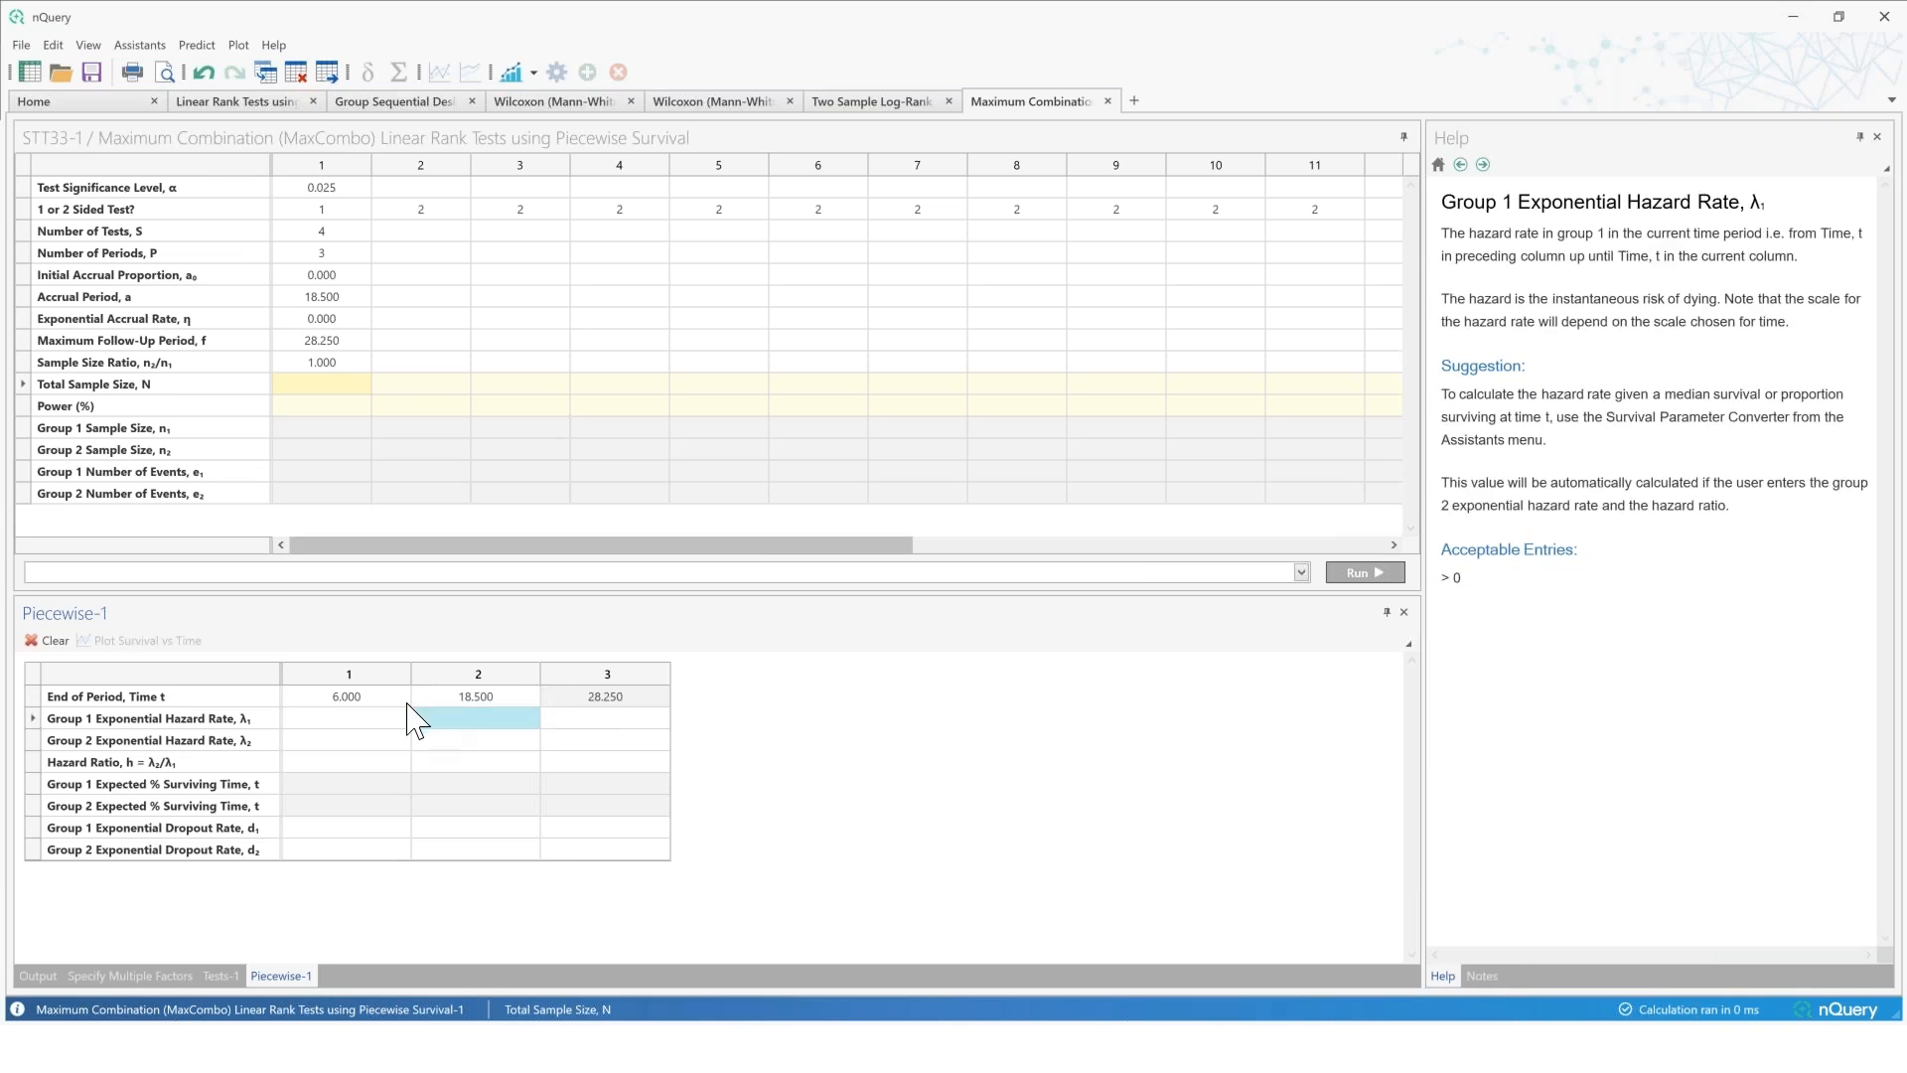
Step: Set the Piecewise hazard ratio to 1 for period 1 and 0.666667 for period 2, filling the latter across to period 3
{"action": "left_click", "coordinate": [347, 762]}
{"action": "type", "text": "1"}
{"action": "left_click", "coordinate": [476, 762]}
{"action": "type", "text": "0.666667"}
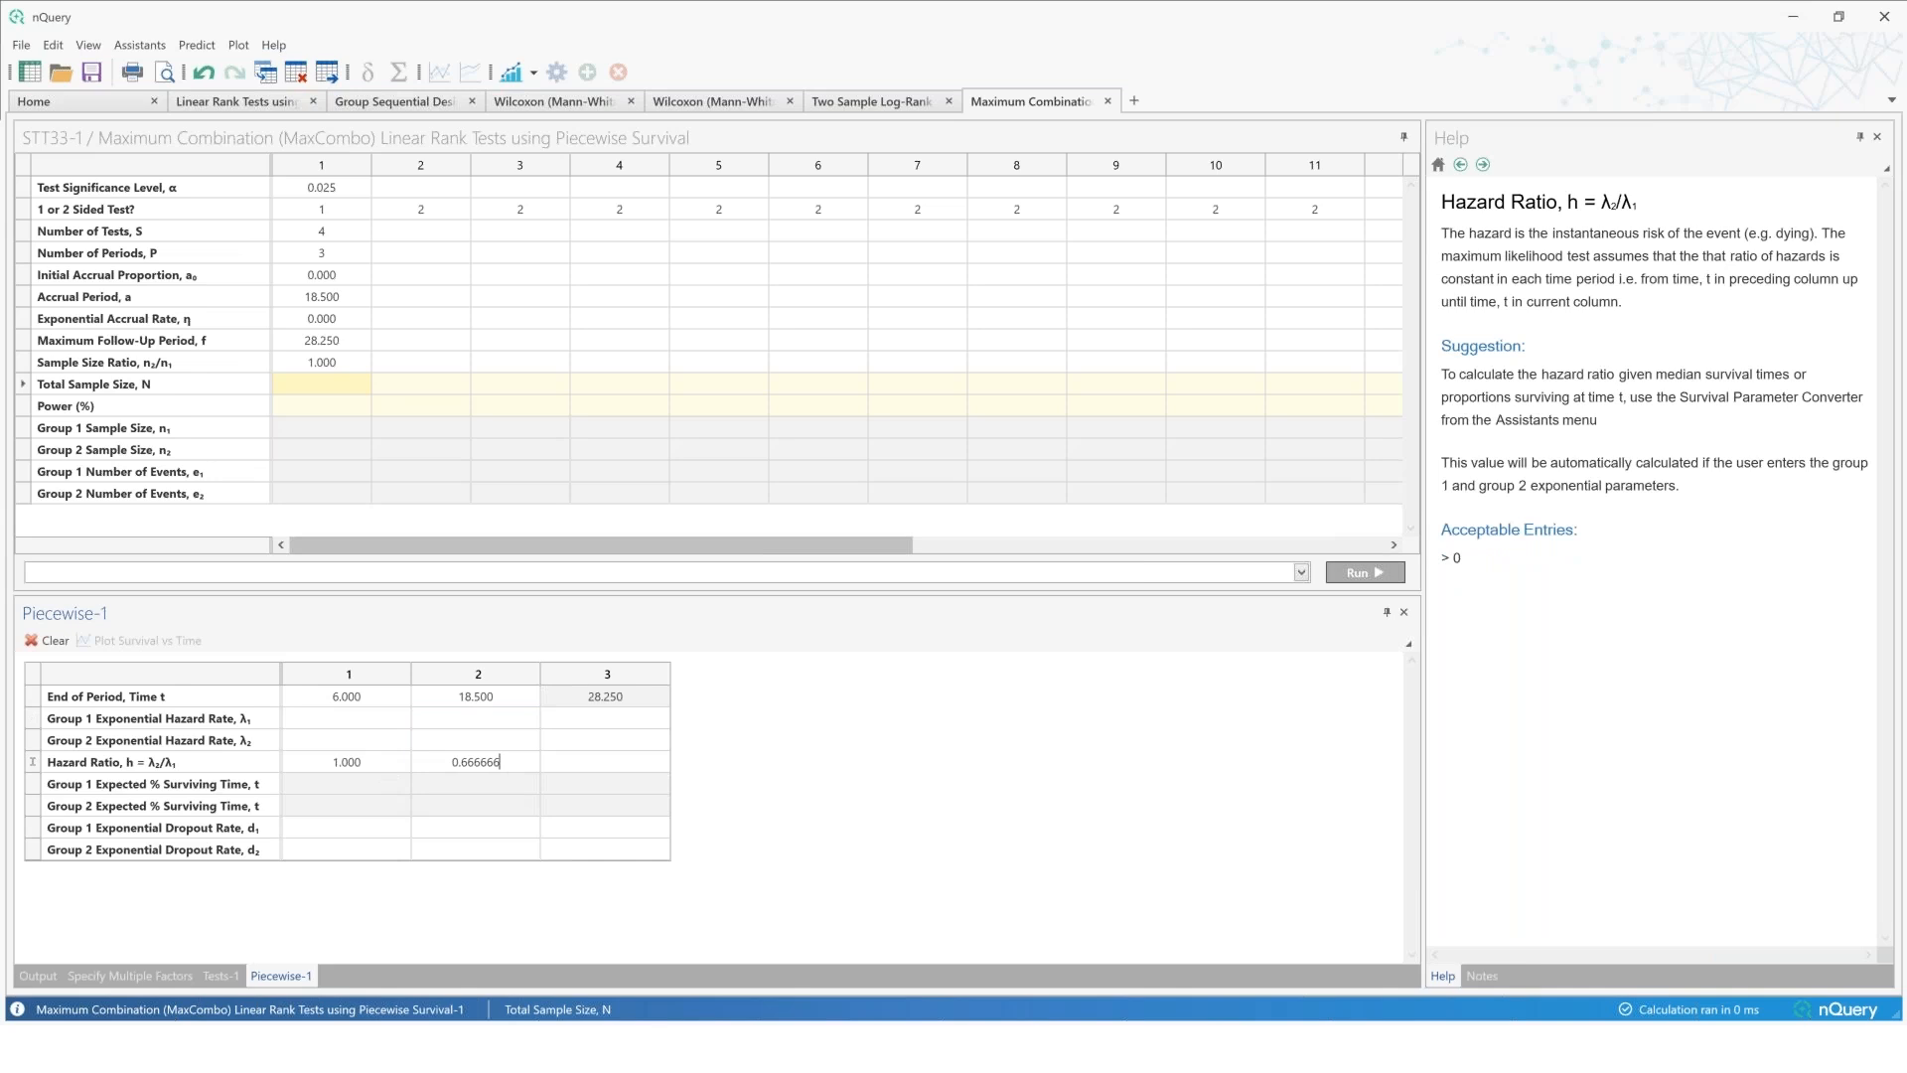
{"action": "key", "text": "Return"}
{"action": "right_click", "coordinate": [489, 769]}
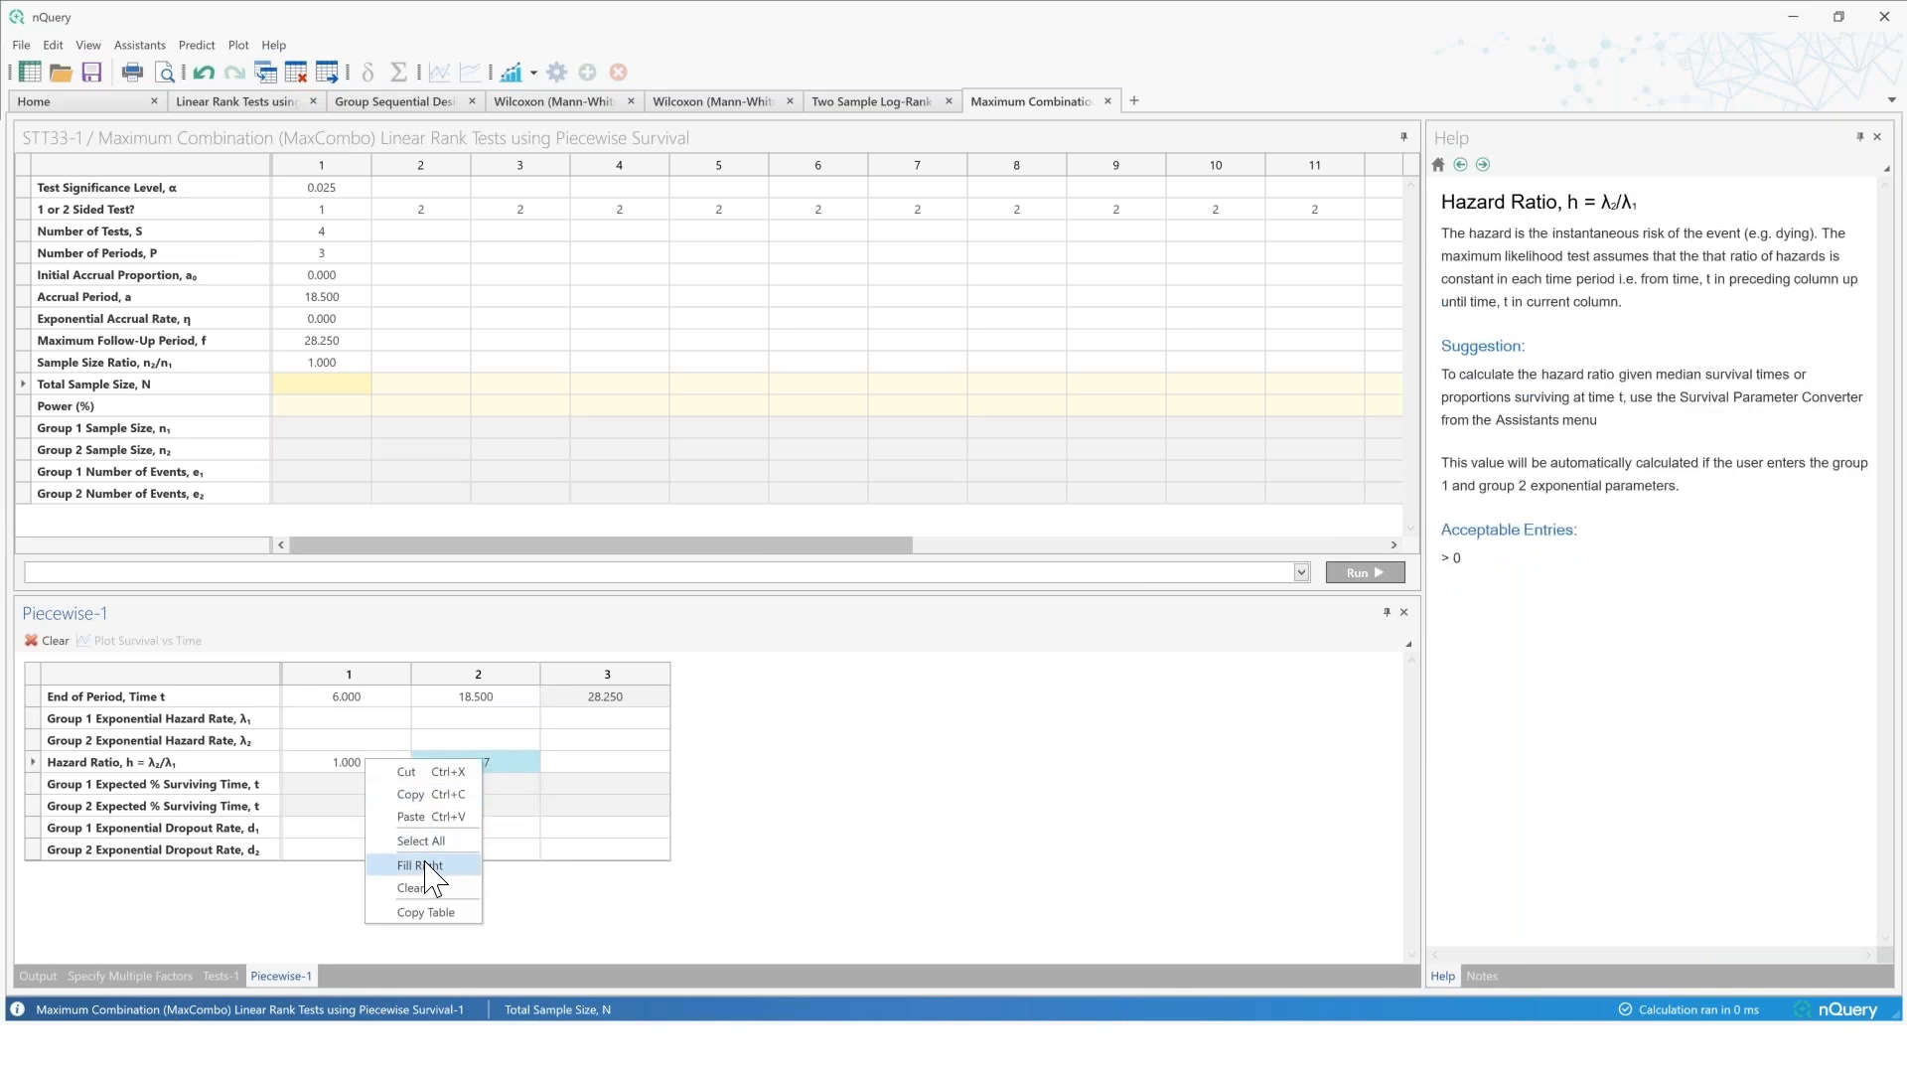
{"action": "left_click", "coordinate": [433, 870]}
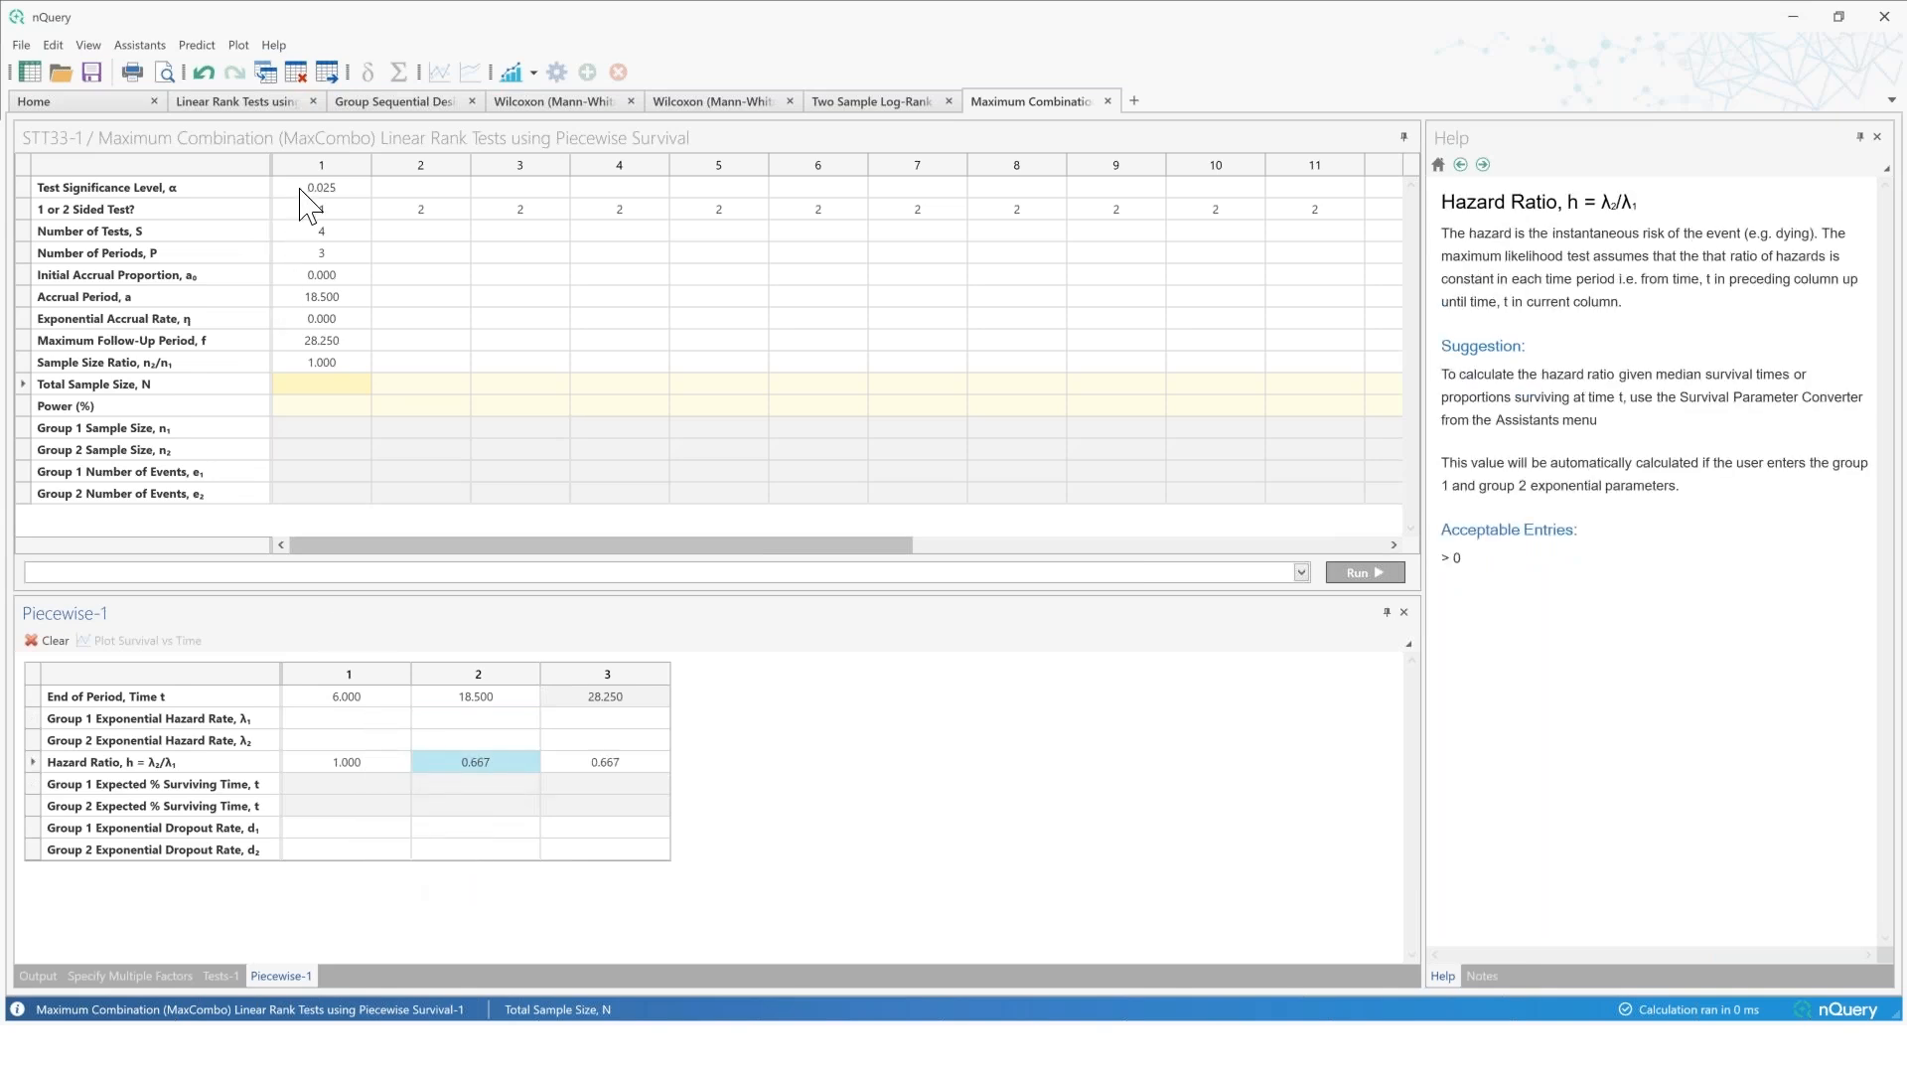
Step: Copy the unrounded group 1 exponential parameter, 0.077016353, from the side table of the Two Sample Log-Rank design
{"action": "left_click", "coordinate": [277, 101]}
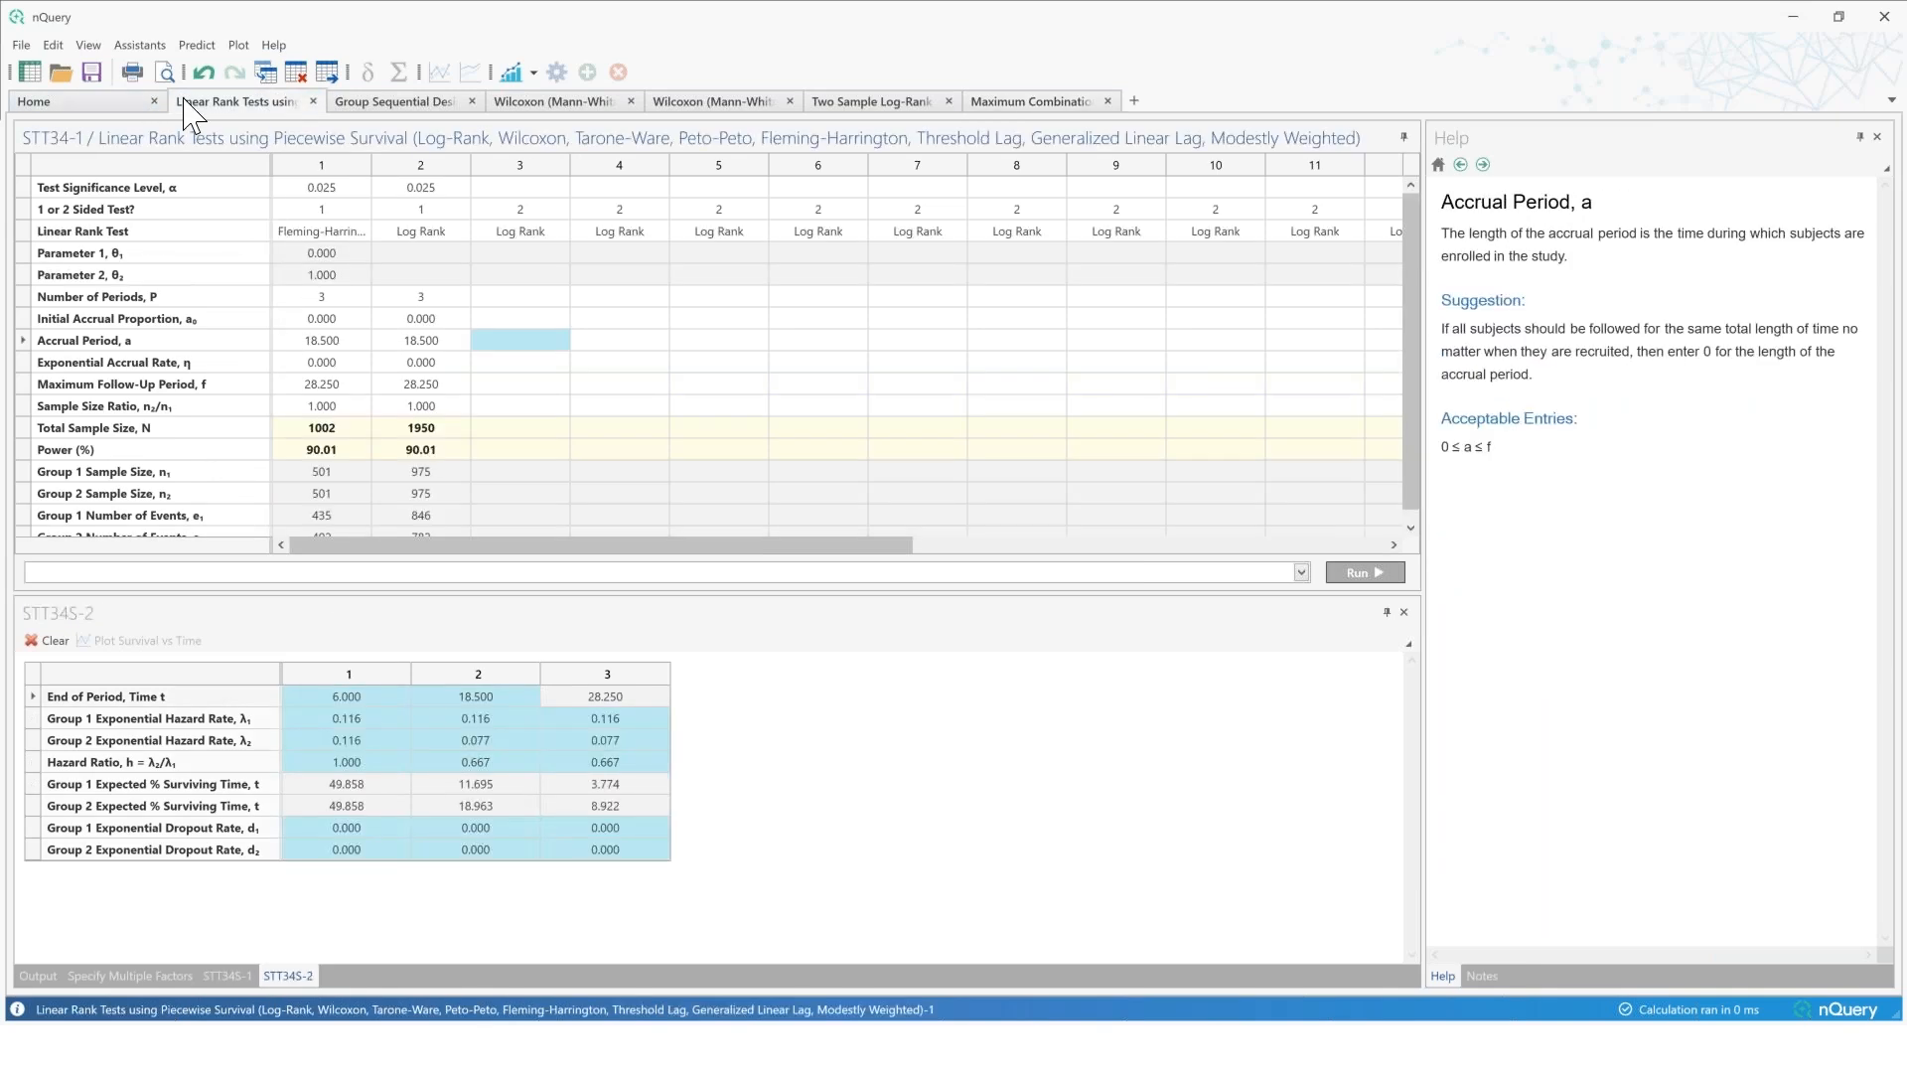
{"action": "left_click", "coordinate": [132, 102]}
{"action": "left_click", "coordinate": [1023, 104]}
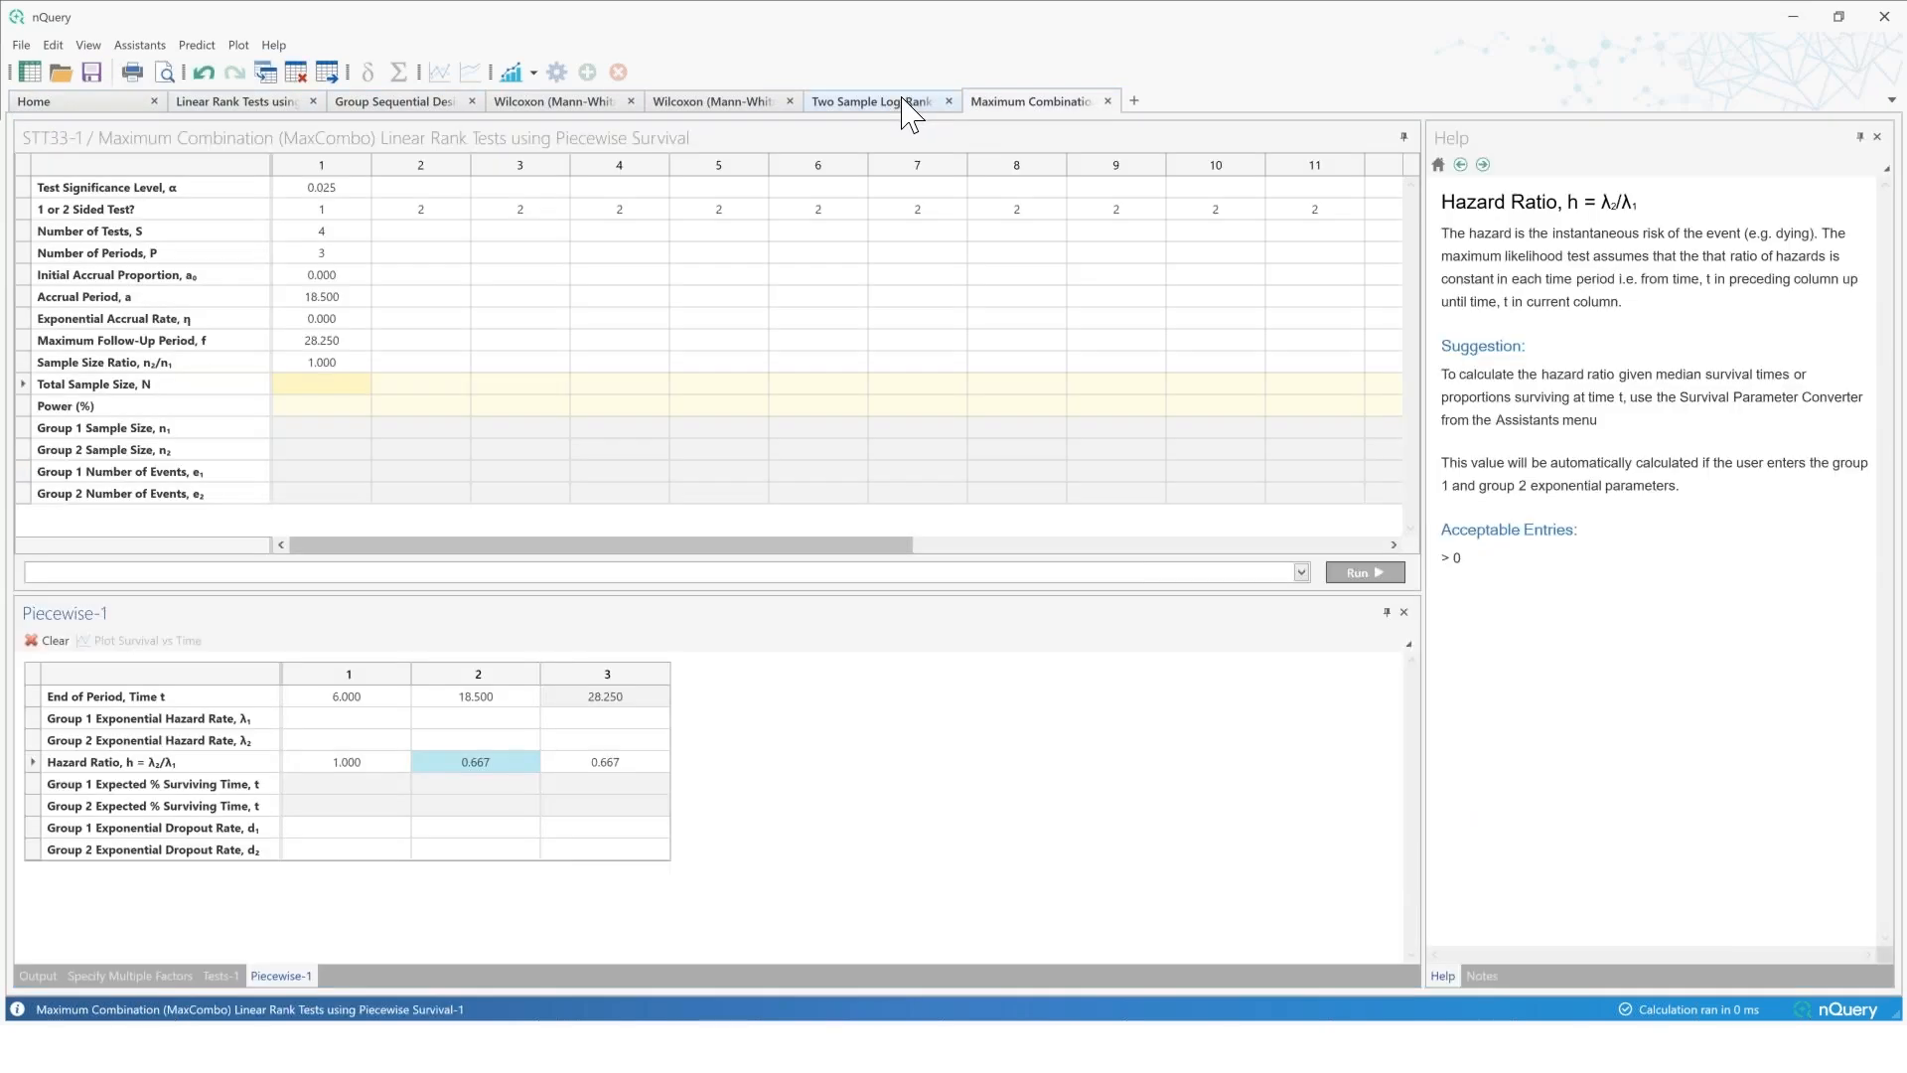
{"action": "left_click", "coordinate": [899, 101]}
{"action": "double_click", "coordinate": [418, 762]}
{"action": "left_click_drag", "start_coordinate": [439, 762], "coordinate": [283, 765]}
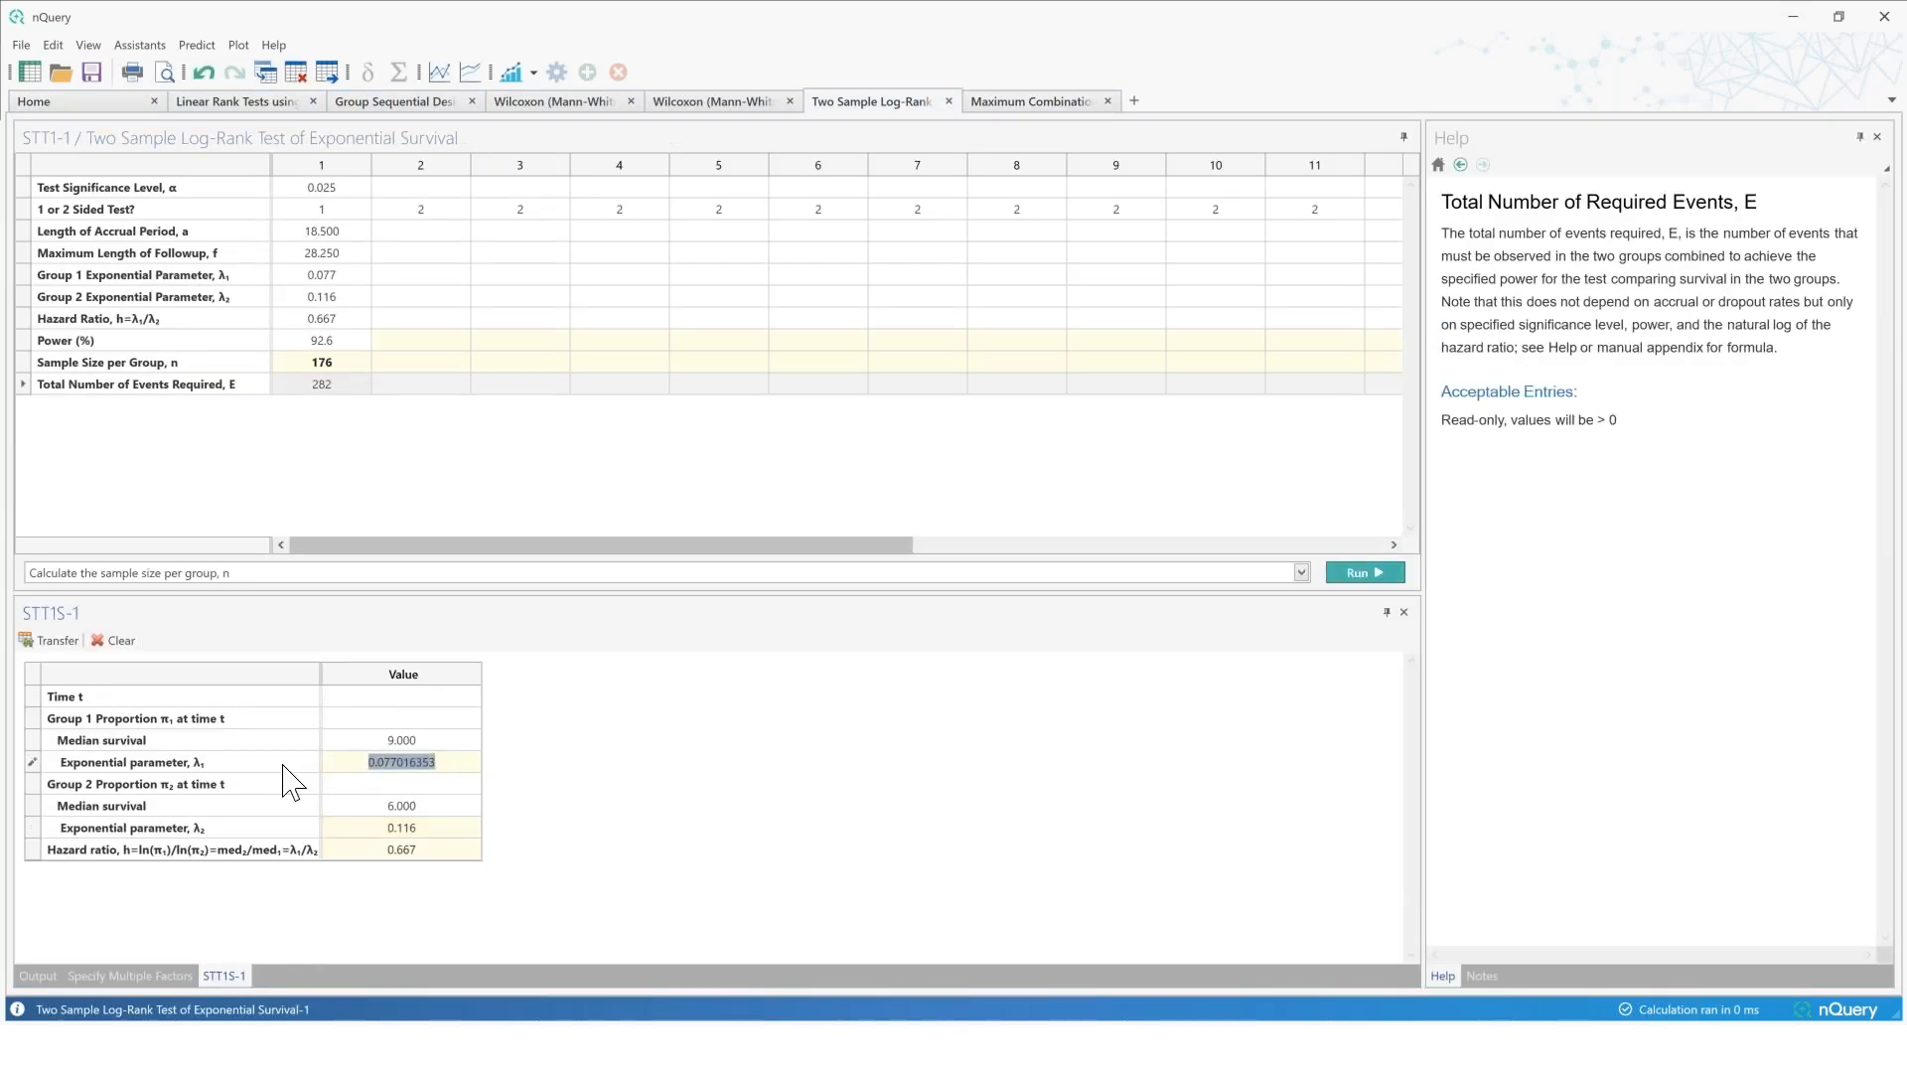
Step: Enter the copied 0.077016353 as the Group 2 exponential hazard rate for periods 1, 2 and 3 of the MaxCombo Piecewise table
{"action": "left_click", "coordinate": [1059, 102]}
{"action": "left_click", "coordinate": [371, 716]}
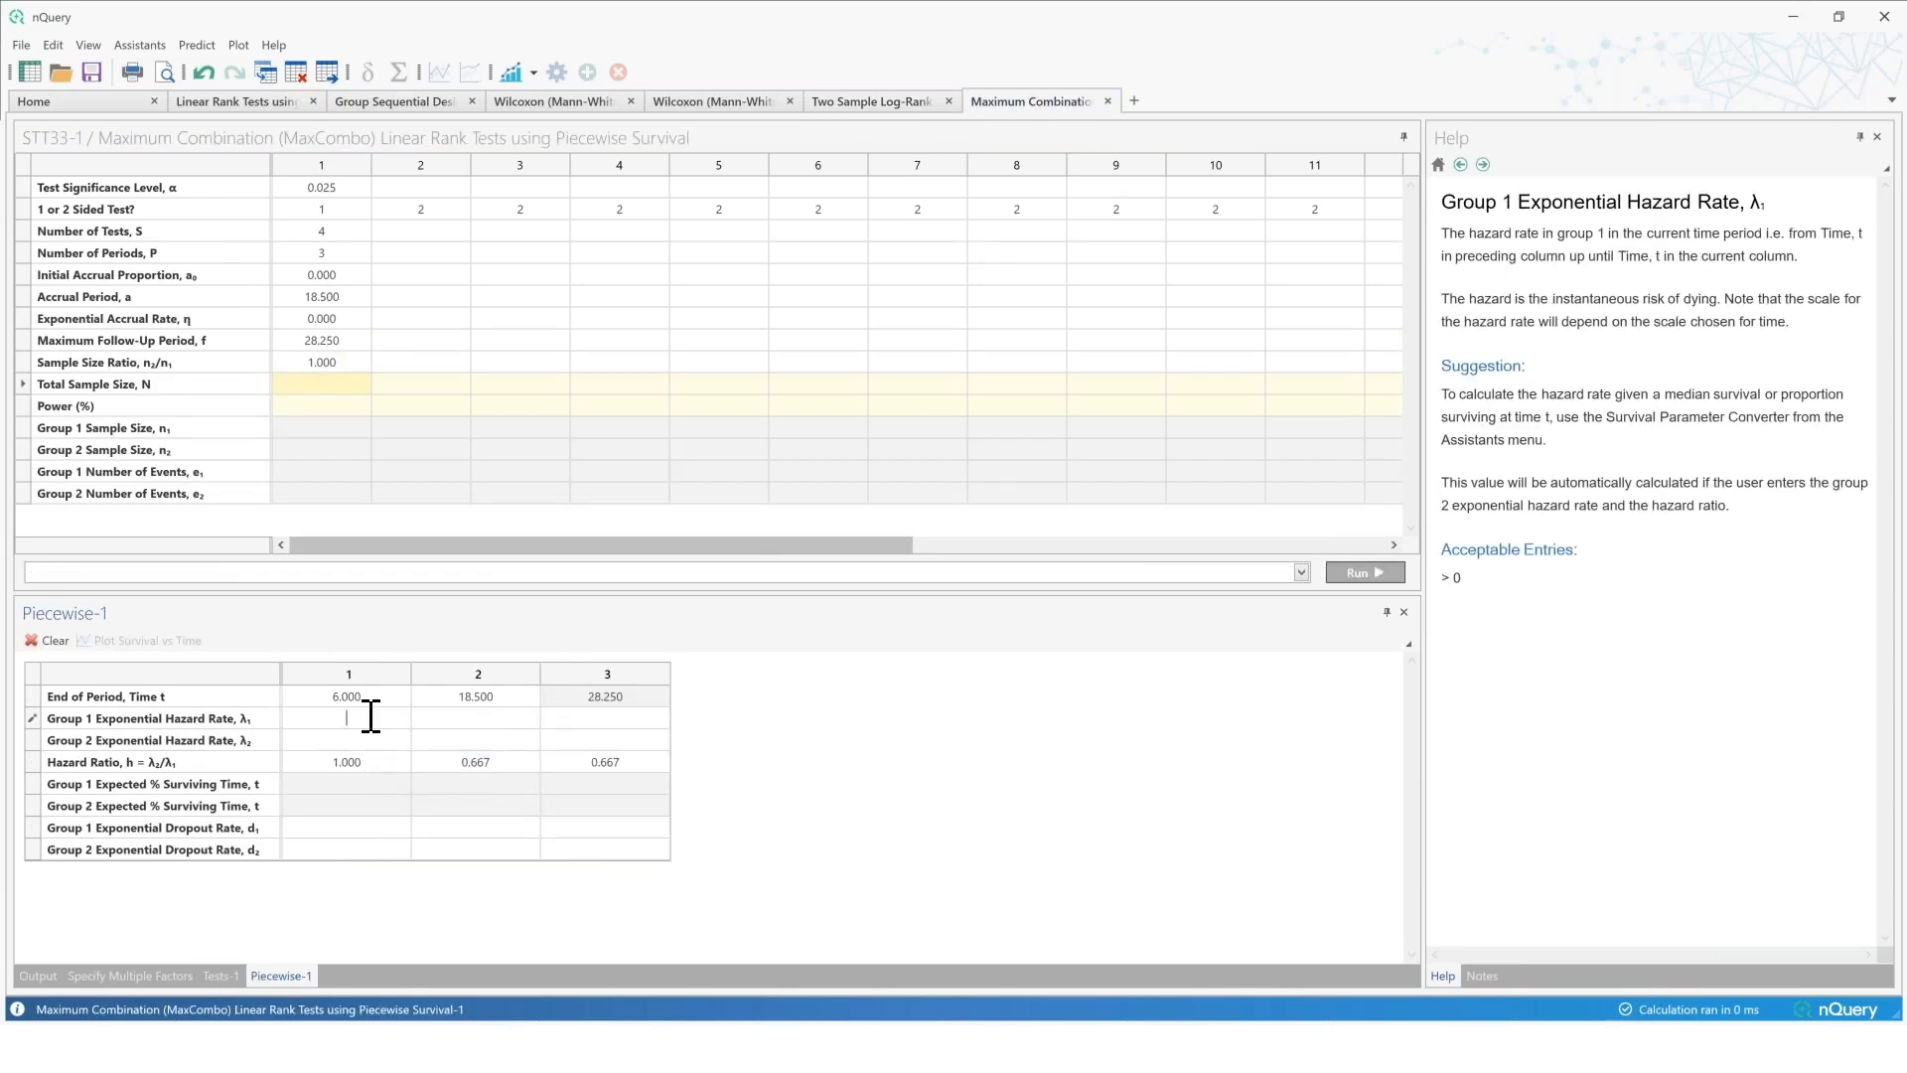
{"action": "left_click", "coordinate": [369, 740]}
{"action": "left_click", "coordinate": [420, 736]}
{"action": "key", "text": "ctrl+v"}
{"action": "left_click", "coordinate": [569, 739]}
{"action": "key", "text": "ctrl+v"}
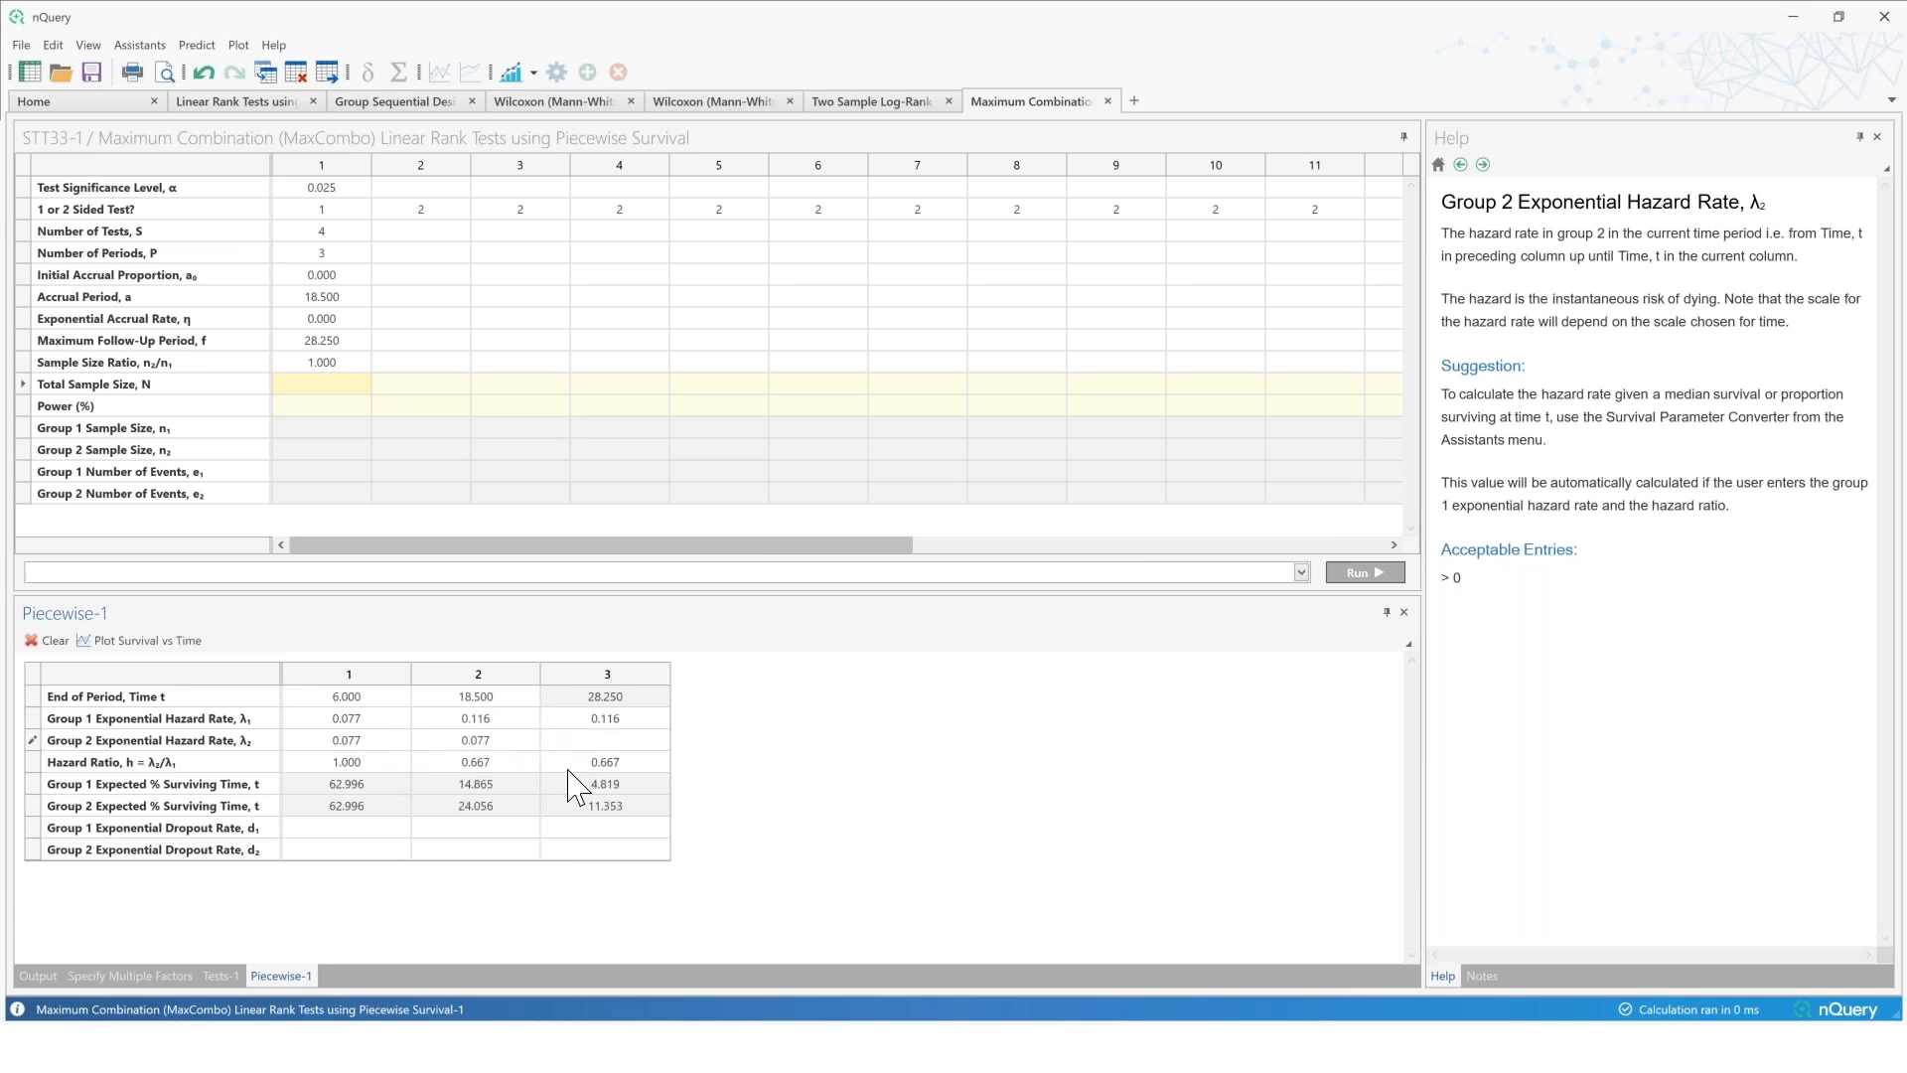
{"action": "key", "text": "Return"}
{"action": "left_click", "coordinate": [514, 718]}
{"action": "left_click", "coordinate": [511, 740]}
{"action": "left_click", "coordinate": [471, 740]}
{"action": "left_click", "coordinate": [460, 718]}
{"action": "left_click", "coordinate": [604, 720]}
{"action": "left_click", "coordinate": [373, 718]}
Step: Copy the group 2 exponential parameter 0.11552453 from the log-rank design into the MaxCombo Group 2 hazard rate for period 1
{"action": "left_click", "coordinate": [866, 103]}
{"action": "left_click", "coordinate": [445, 826]}
{"action": "left_click_drag", "start_coordinate": [445, 826], "coordinate": [259, 822]}
{"action": "key", "text": "ctrl+c"}
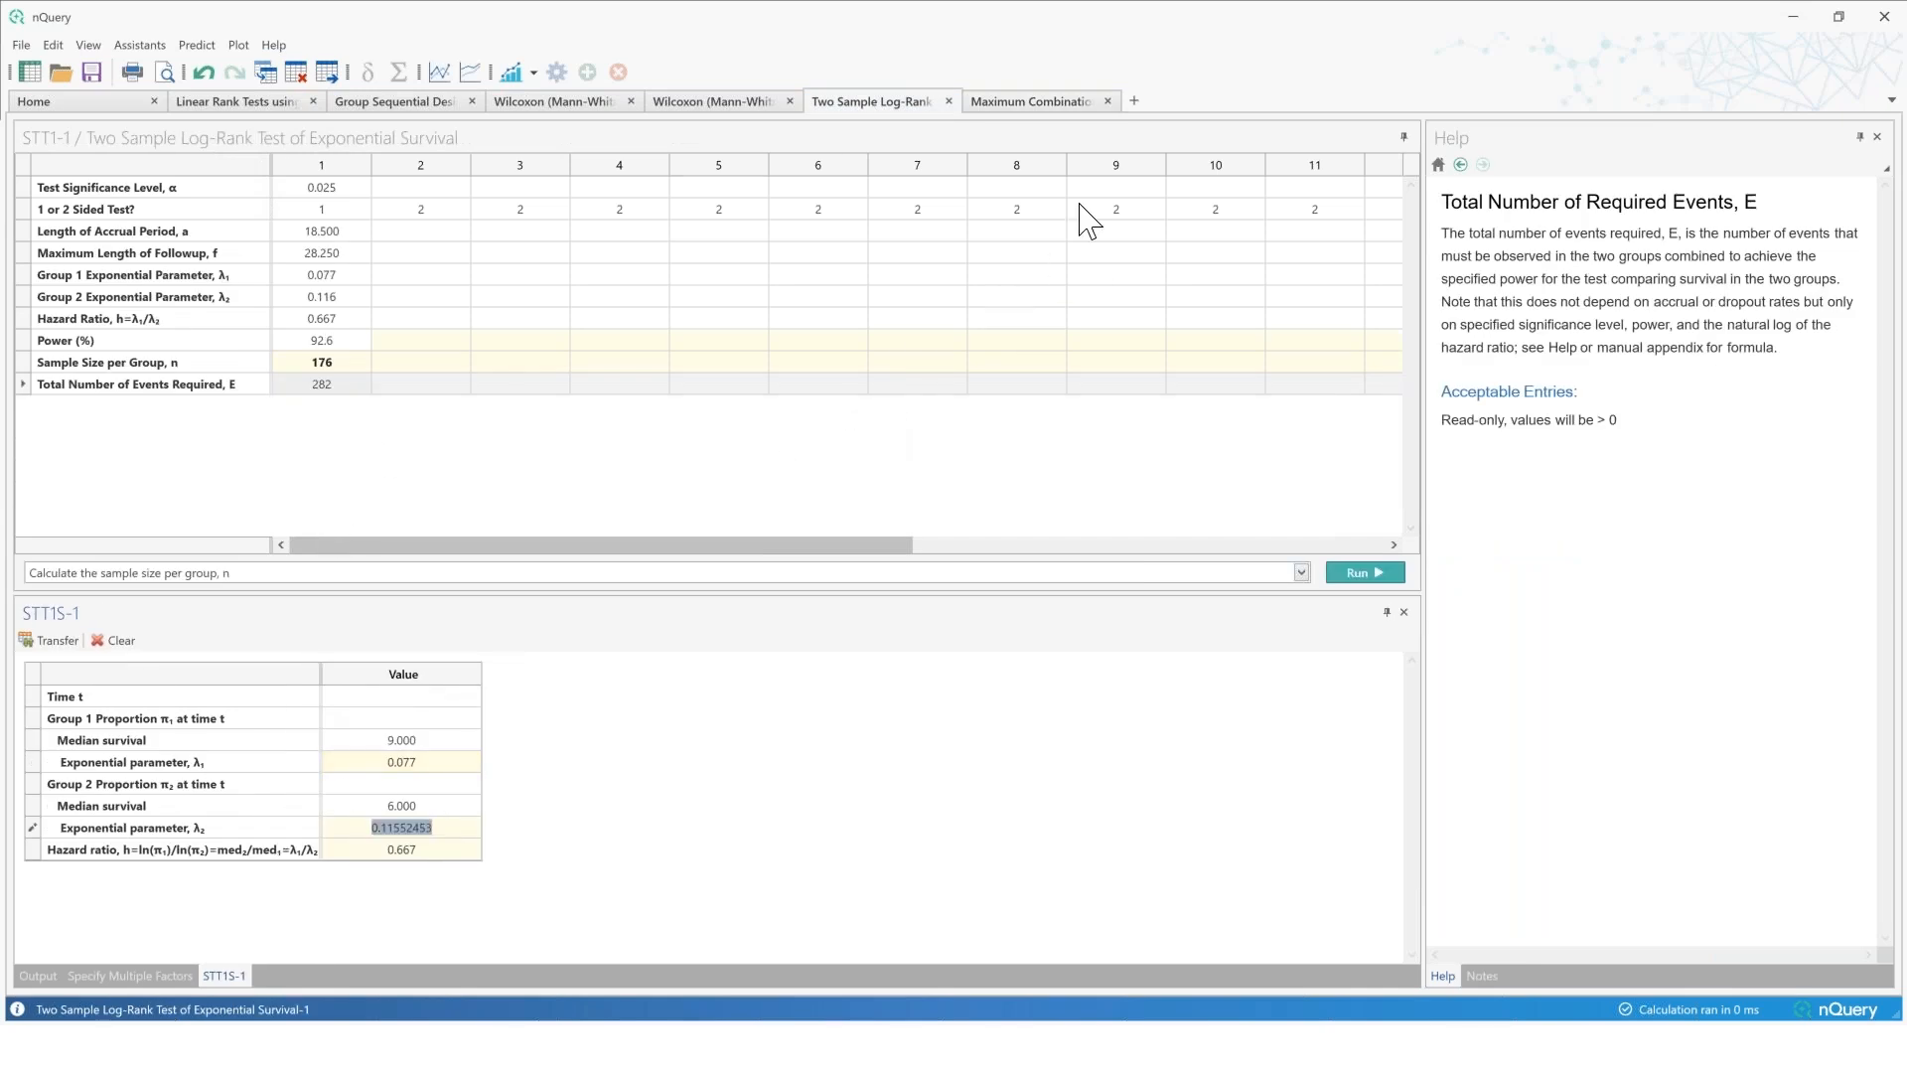
{"action": "left_click", "coordinate": [1051, 104]}
{"action": "left_click_drag", "start_coordinate": [389, 742], "coordinate": [255, 755]}
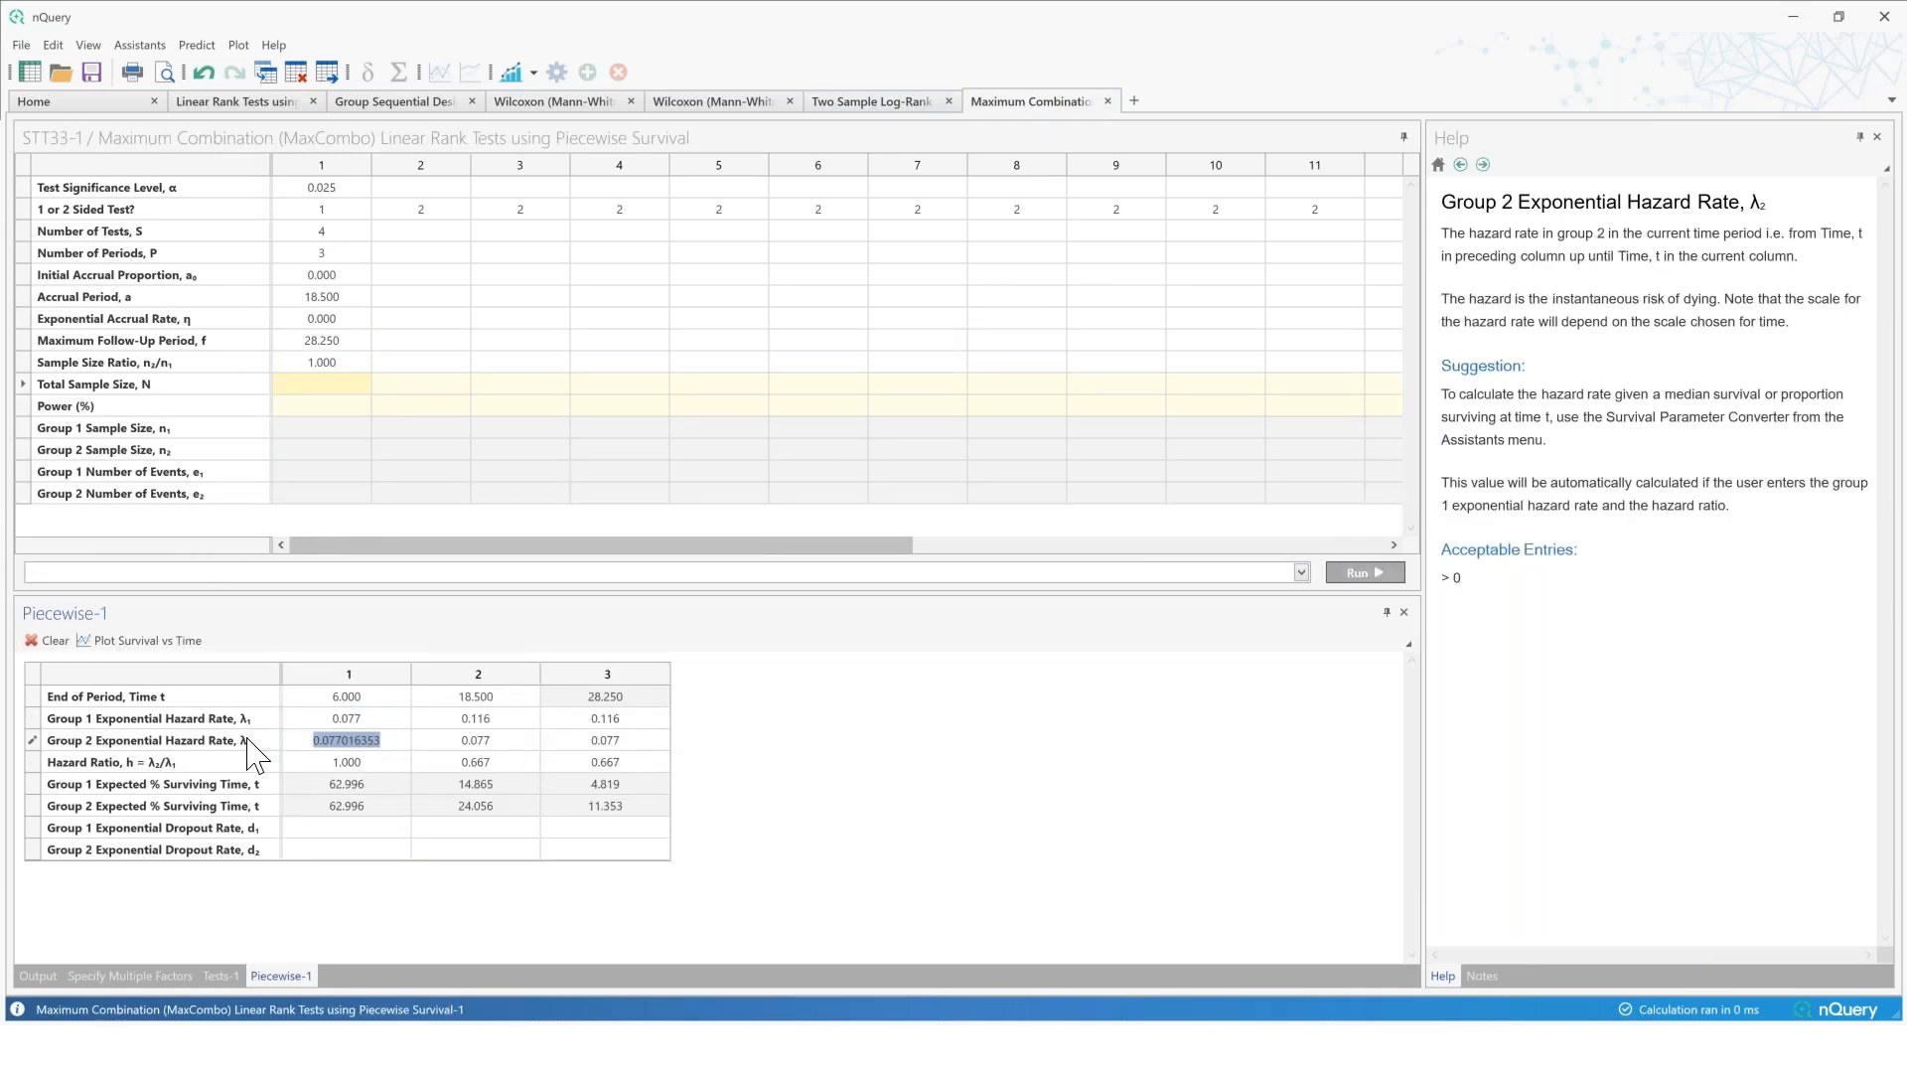
{"action": "key", "text": "ctrl+v"}
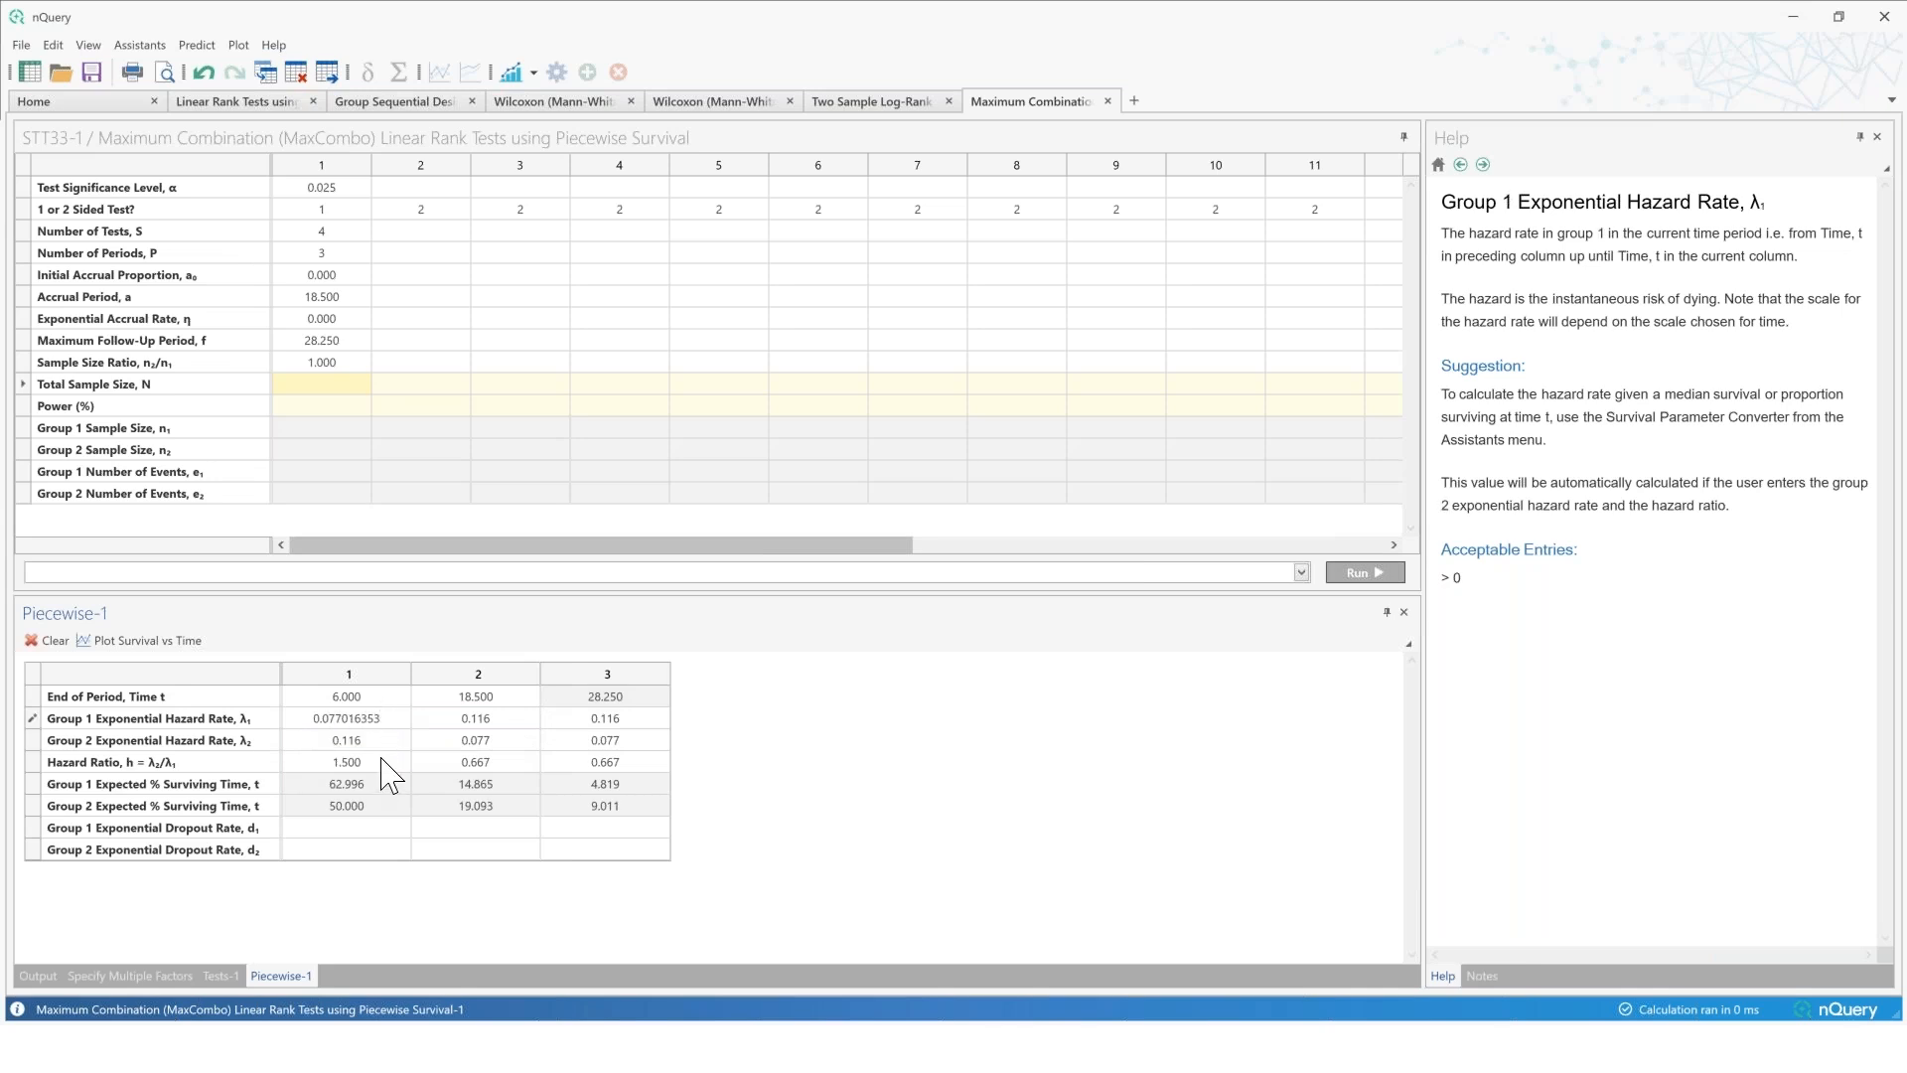
Step: Clear the period 1 hazard ratio and set both groups' period 1 exponential hazard rates to the copied parameter, 0.116 when rounded
{"action": "left_click", "coordinate": [384, 760]}
{"action": "left_click_drag", "start_coordinate": [408, 764], "coordinate": [203, 784]}
{"action": "key", "text": "Delete"}
{"action": "left_click", "coordinate": [387, 719]}
{"action": "left_click_drag", "start_coordinate": [388, 719], "coordinate": [283, 740]}
{"action": "key", "text": "Delete"}
{"action": "type", "text": "0.116"}
{"action": "left_click", "coordinate": [369, 742]}
{"action": "type", "text": "0.116"}
{"action": "left_click", "coordinate": [366, 764]}
{"action": "left_click", "coordinate": [373, 809]}
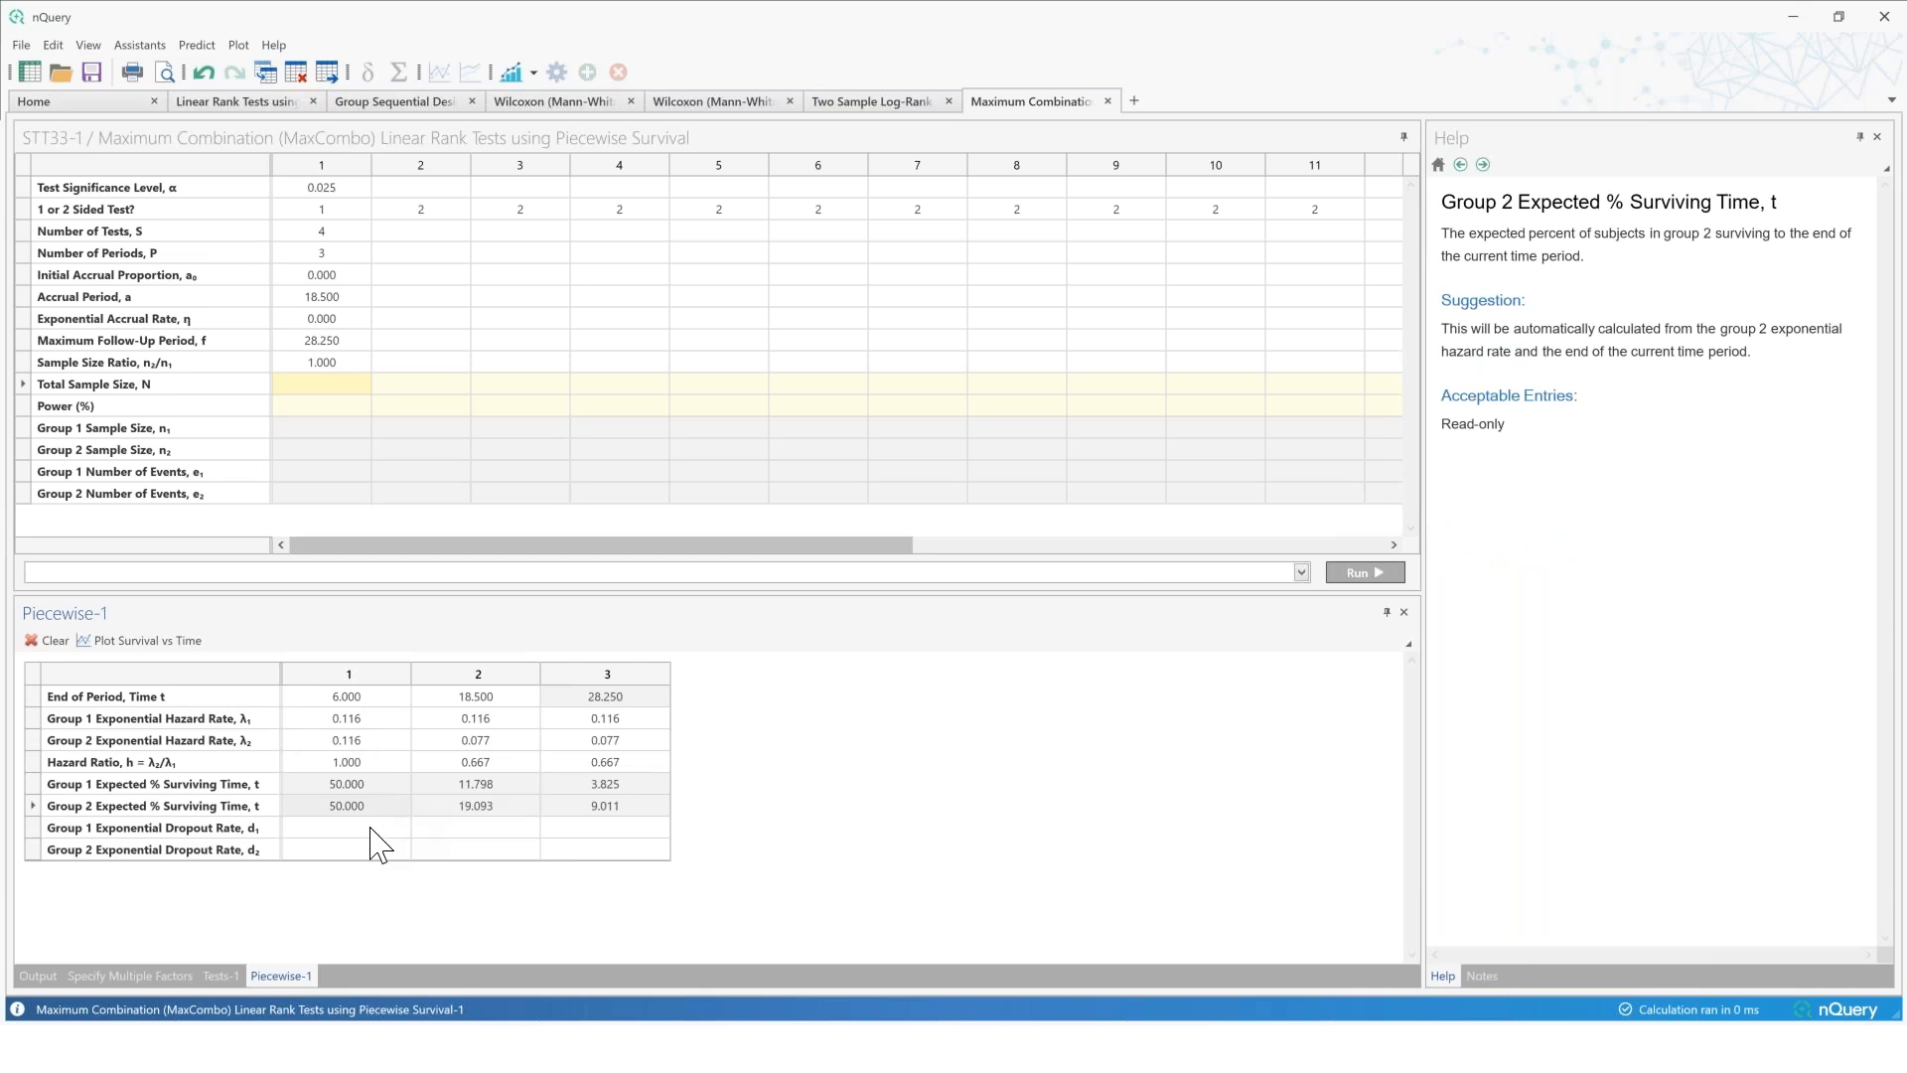
Step: Set the exponential dropout rates of Group 1 and Group 2 to 0 for all three periods
{"action": "left_click", "coordinate": [369, 826]}
{"action": "type", "text": "0."}
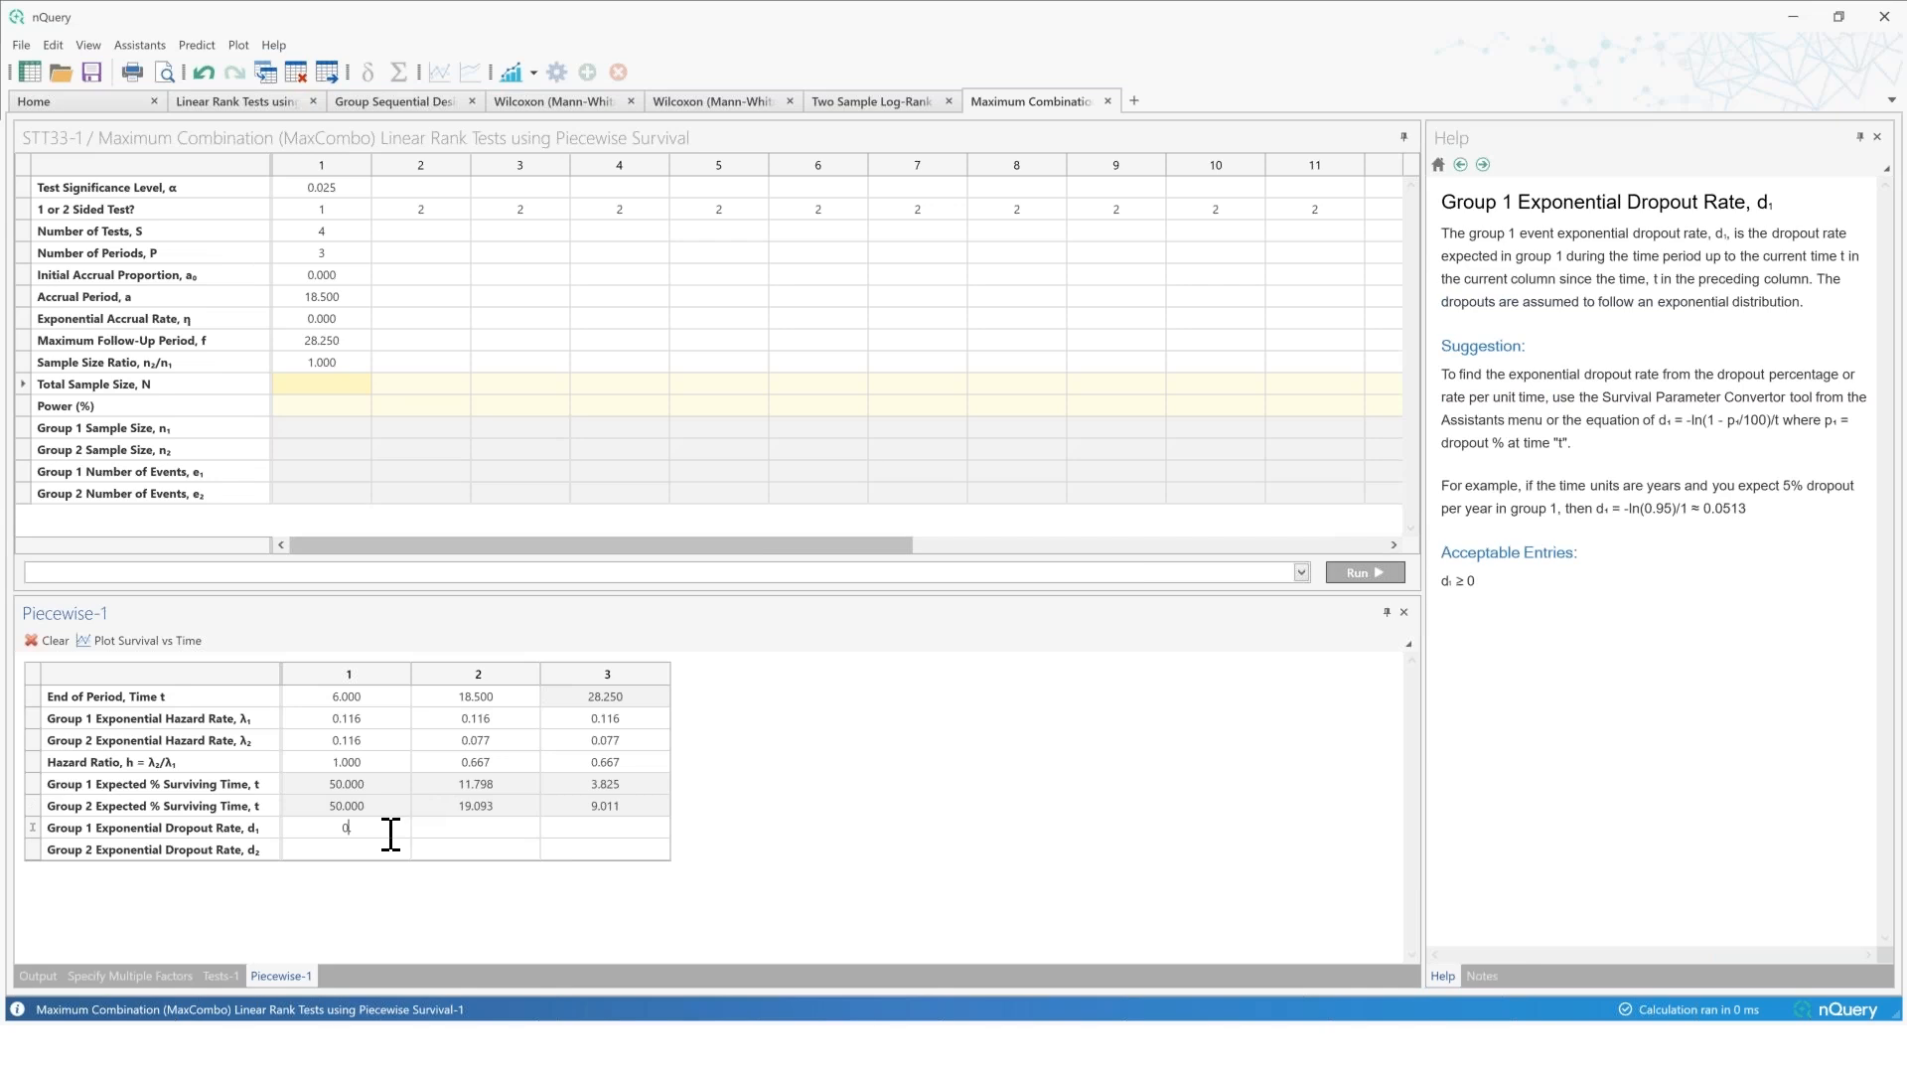
{"action": "left_click", "coordinate": [373, 848]}
{"action": "type", "text": "0"}
{"action": "left_click", "coordinate": [465, 828]}
{"action": "type", "text": "0"}
{"action": "left_click", "coordinate": [468, 849]}
{"action": "type", "text": "0"}
{"action": "left_click", "coordinate": [586, 828]}
{"action": "type", "text": "0"}
{"action": "left_click", "coordinate": [596, 849]}
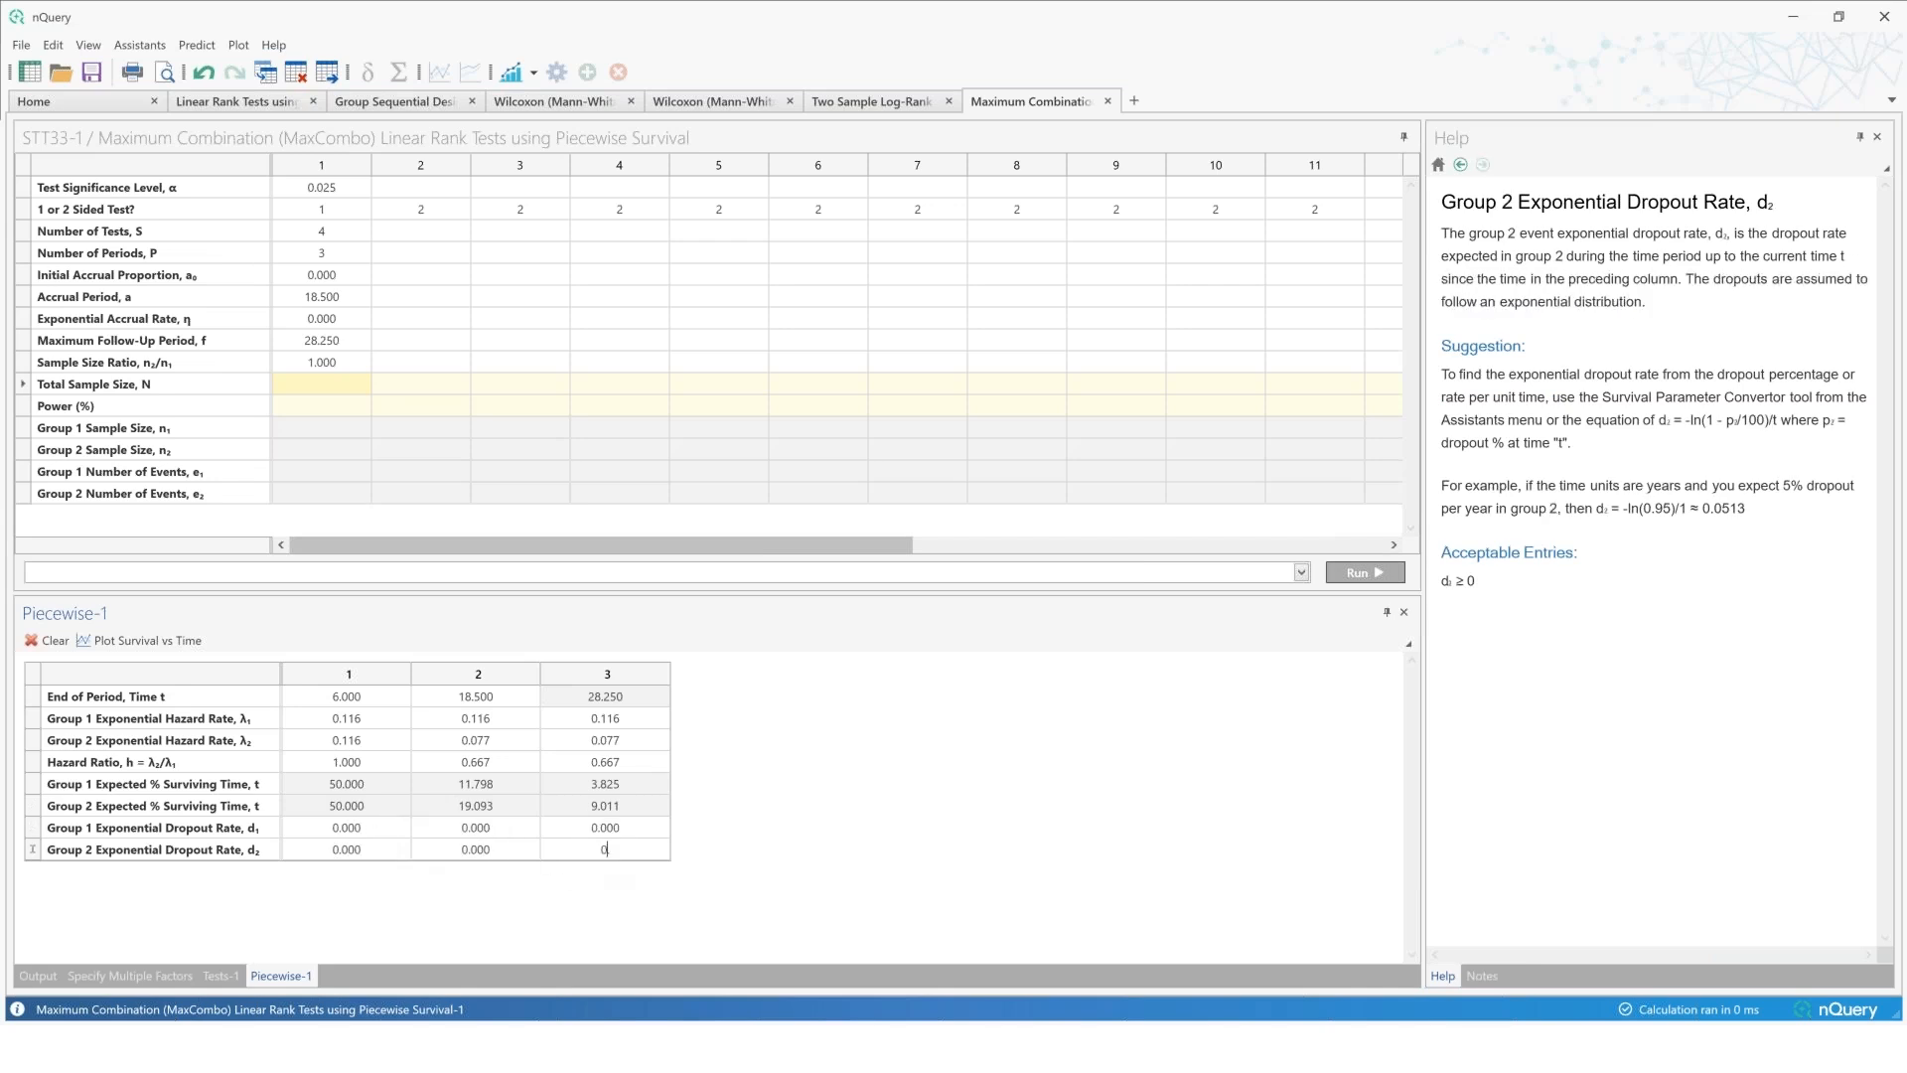
{"action": "type", "text": "000"}
{"action": "left_click", "coordinate": [791, 880]}
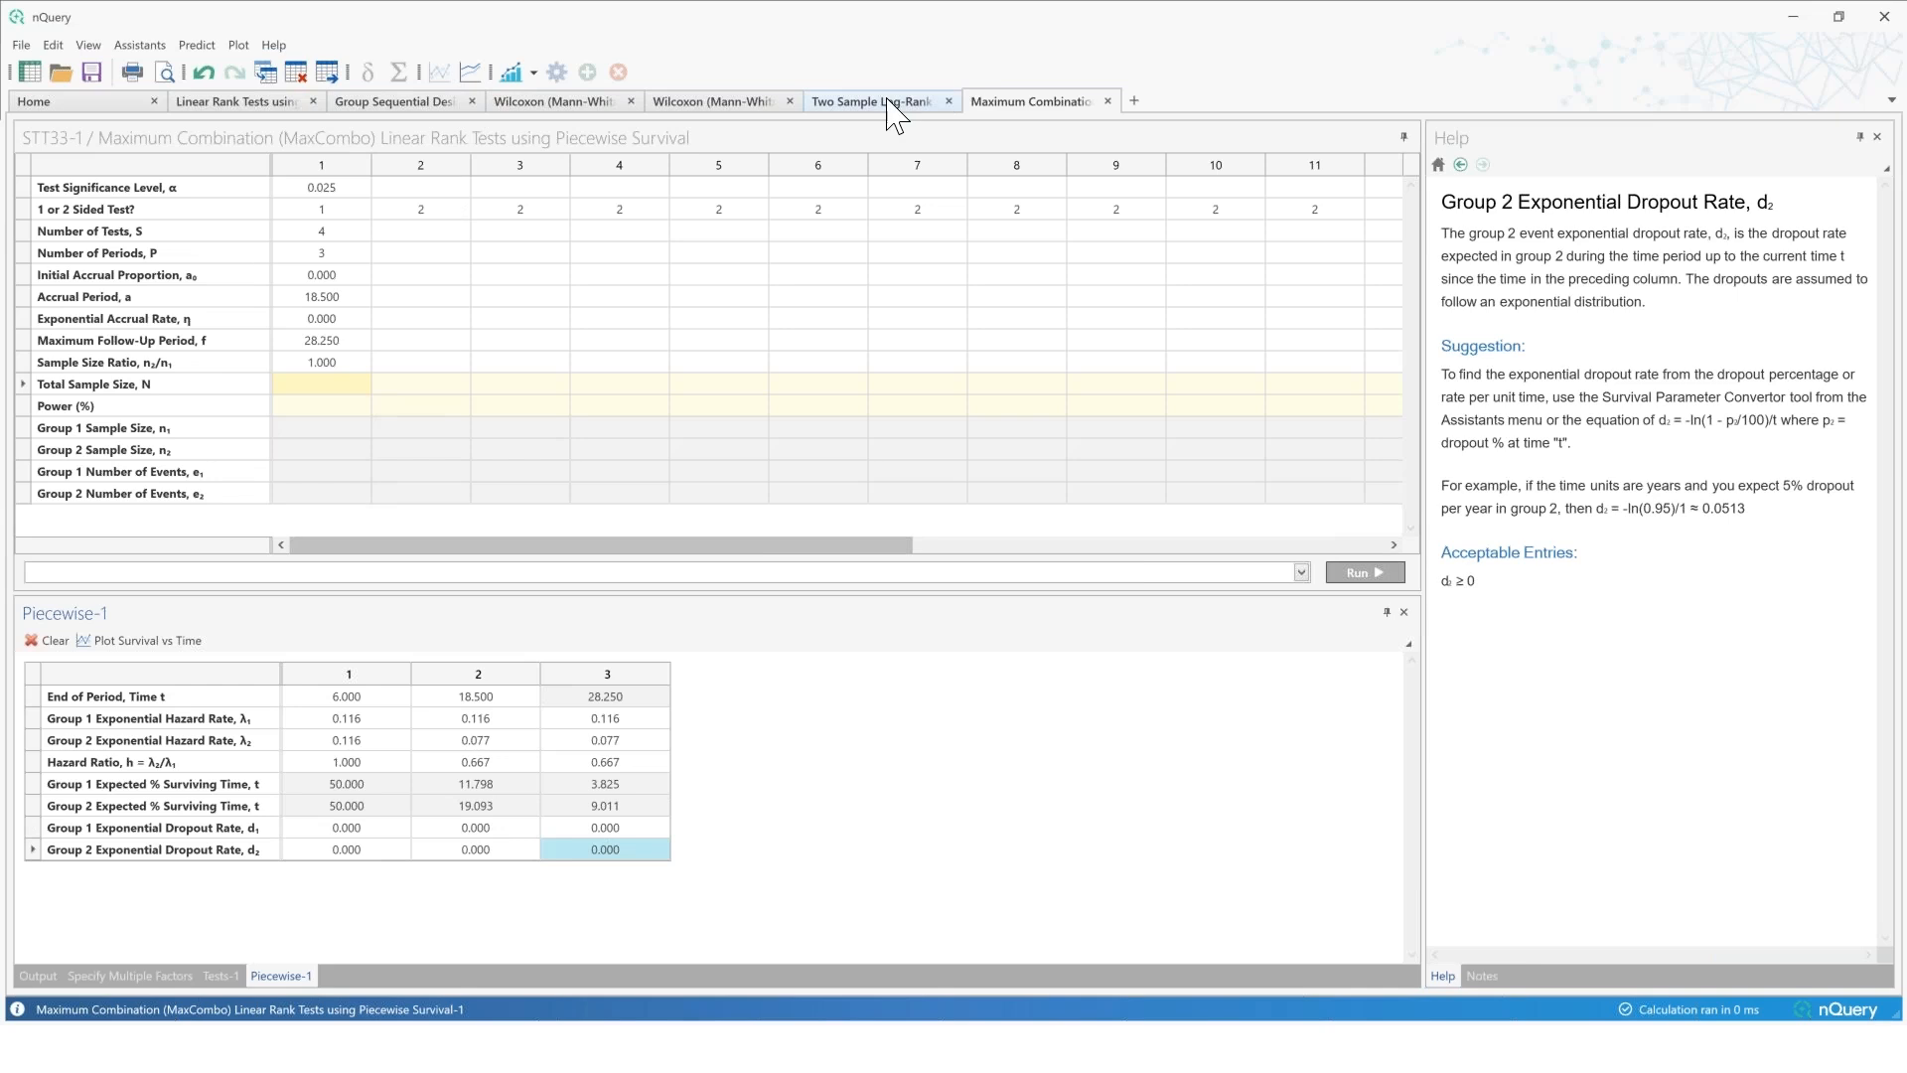
Step: Check the sample size in the Two Sample Log-Rank design and enter 352 as the MaxCombo total sample size in column 1
{"action": "left_click", "coordinate": [890, 101]}
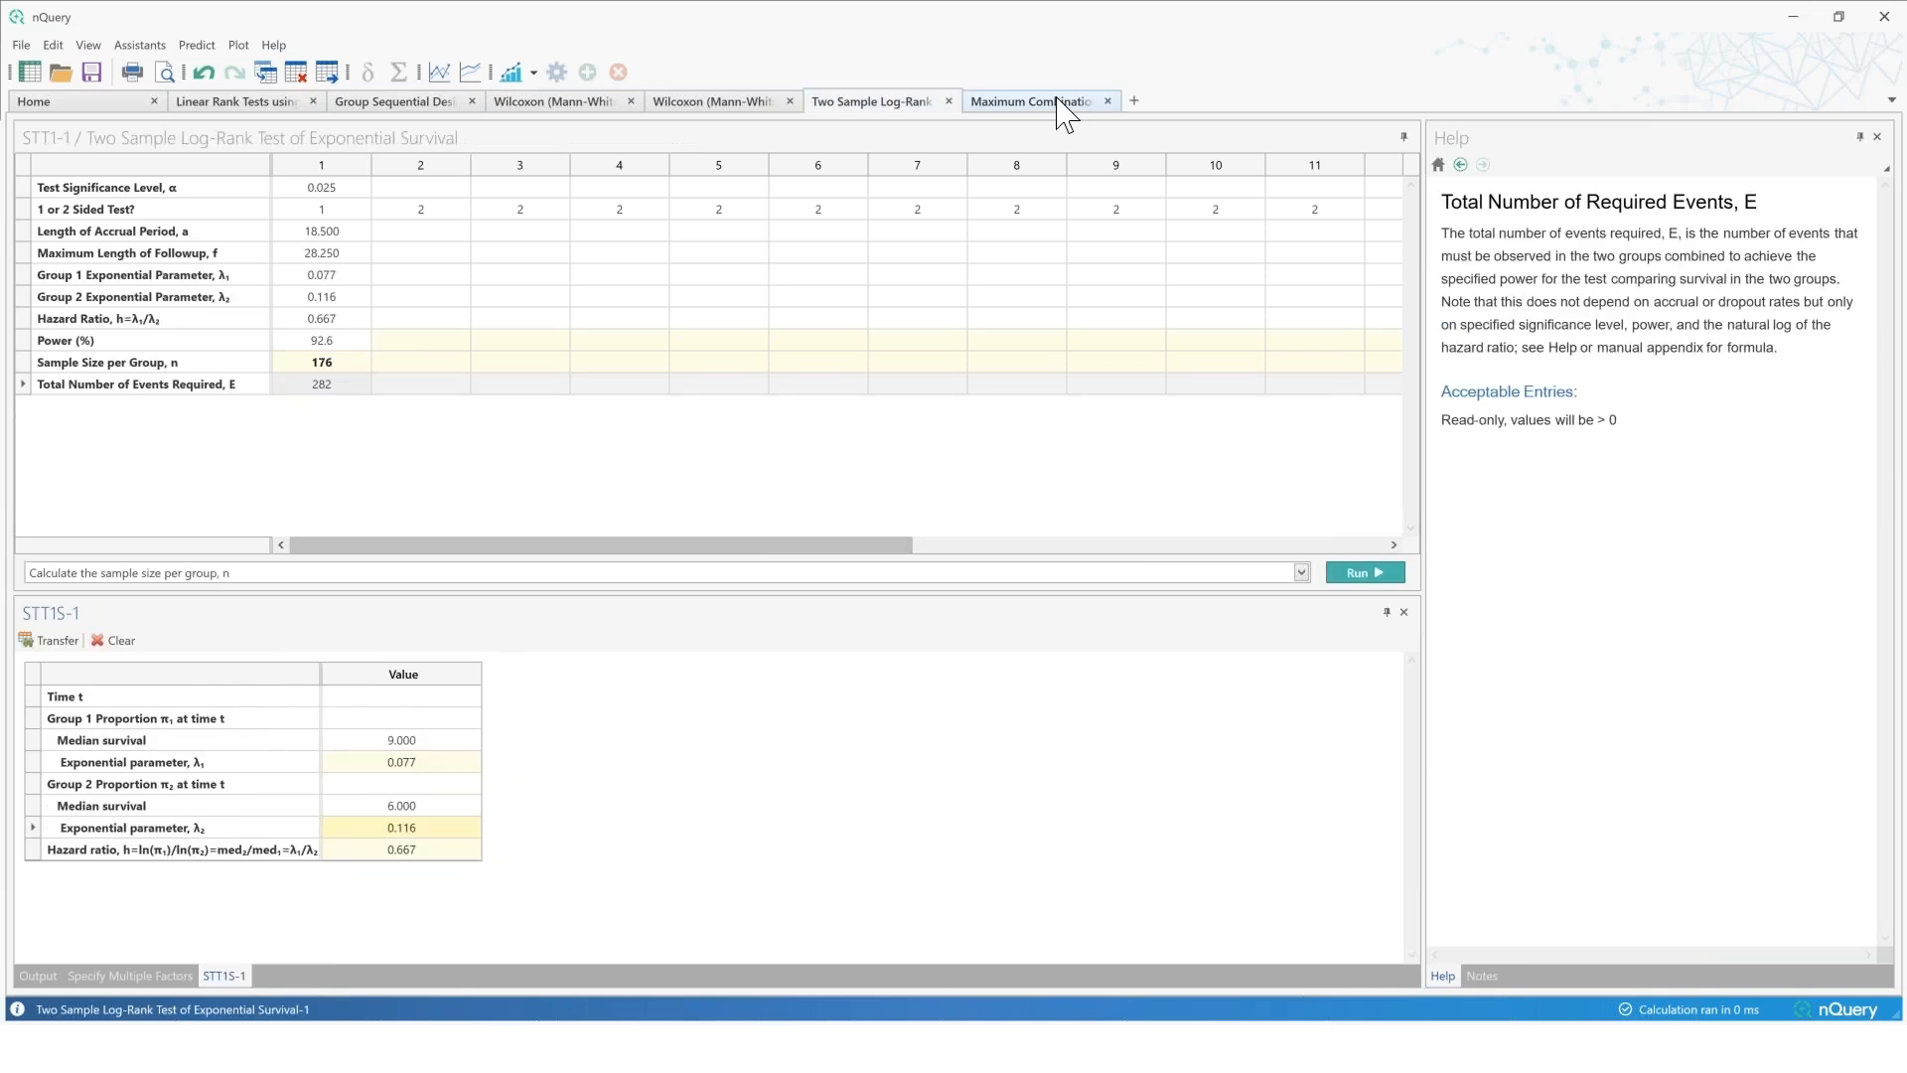
{"action": "left_click", "coordinate": [1062, 103]}
{"action": "left_click", "coordinate": [340, 385]}
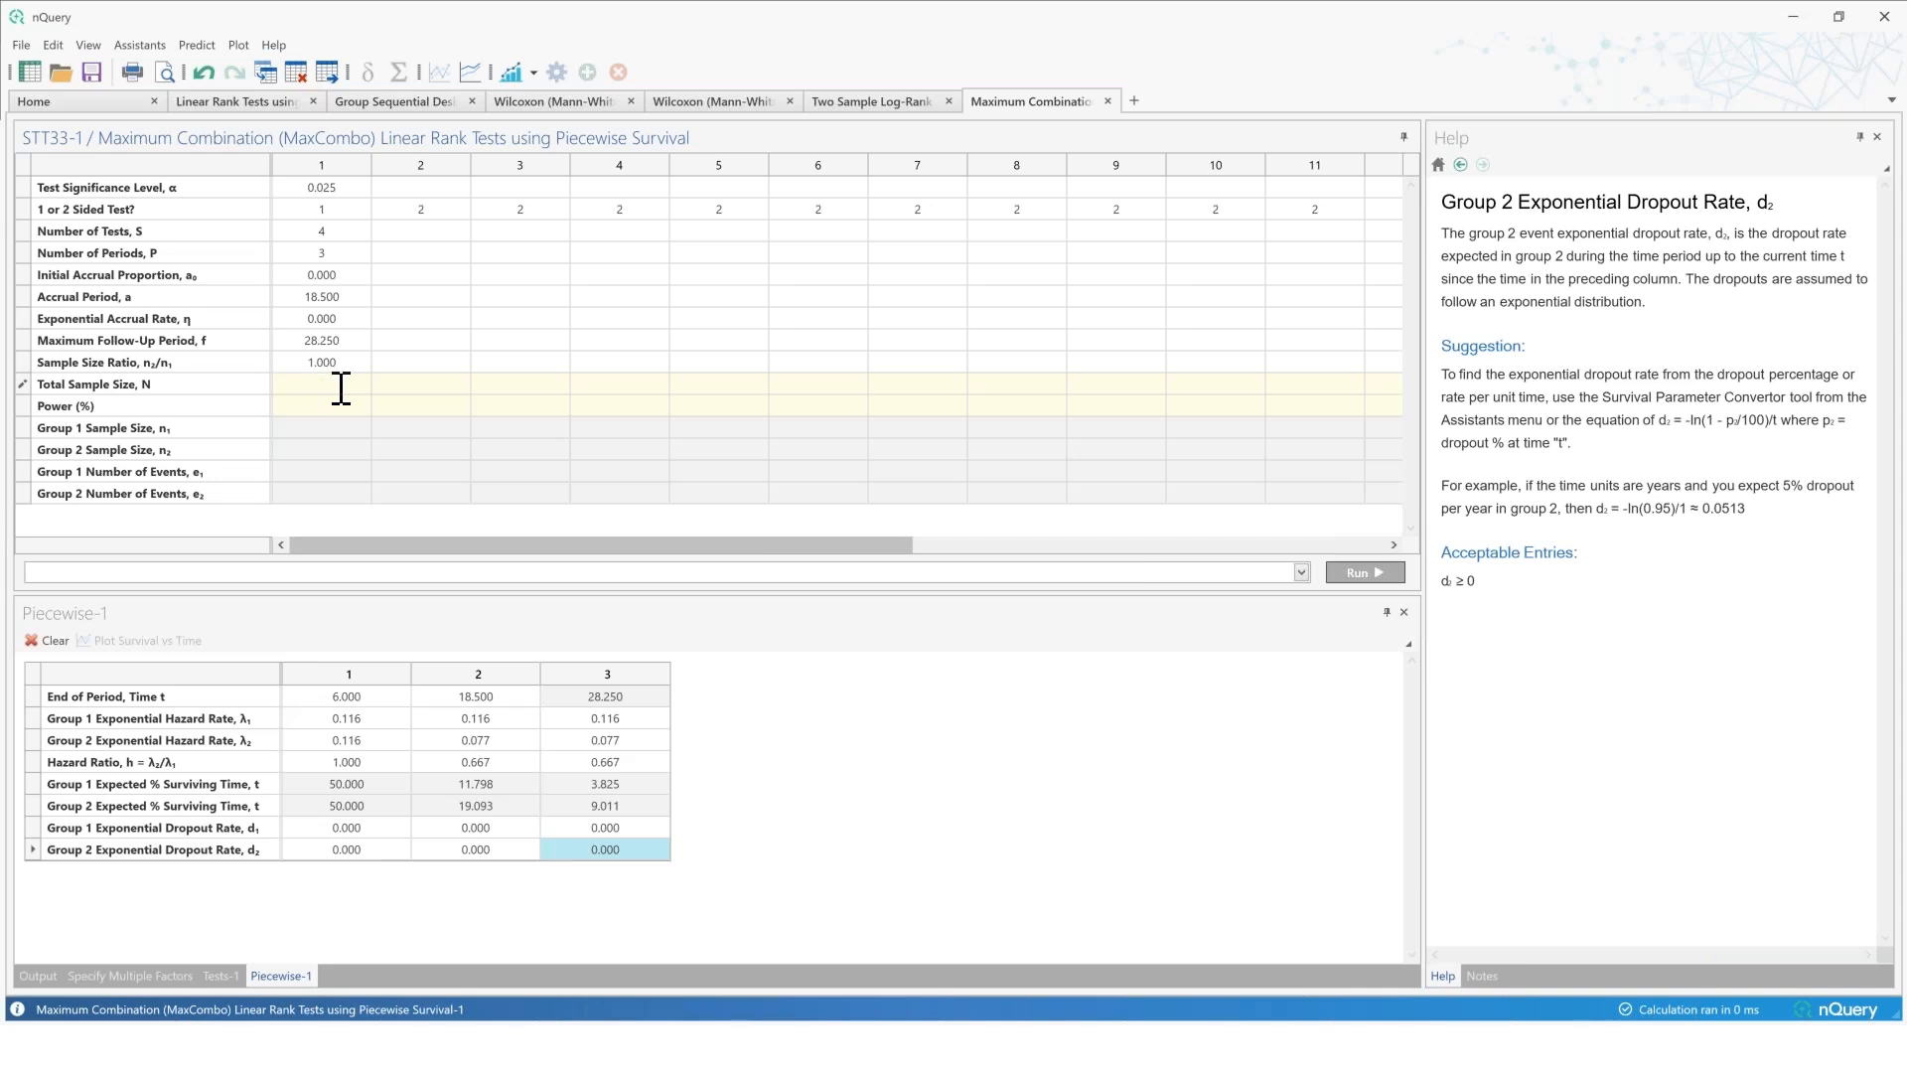
{"action": "type", "text": "352"}
Step: Compare the MaxCombo power and its individual test powers with the Two Sample Log-Rank and Linear Rank Tests designs
{"action": "left_click", "coordinate": [885, 103]}
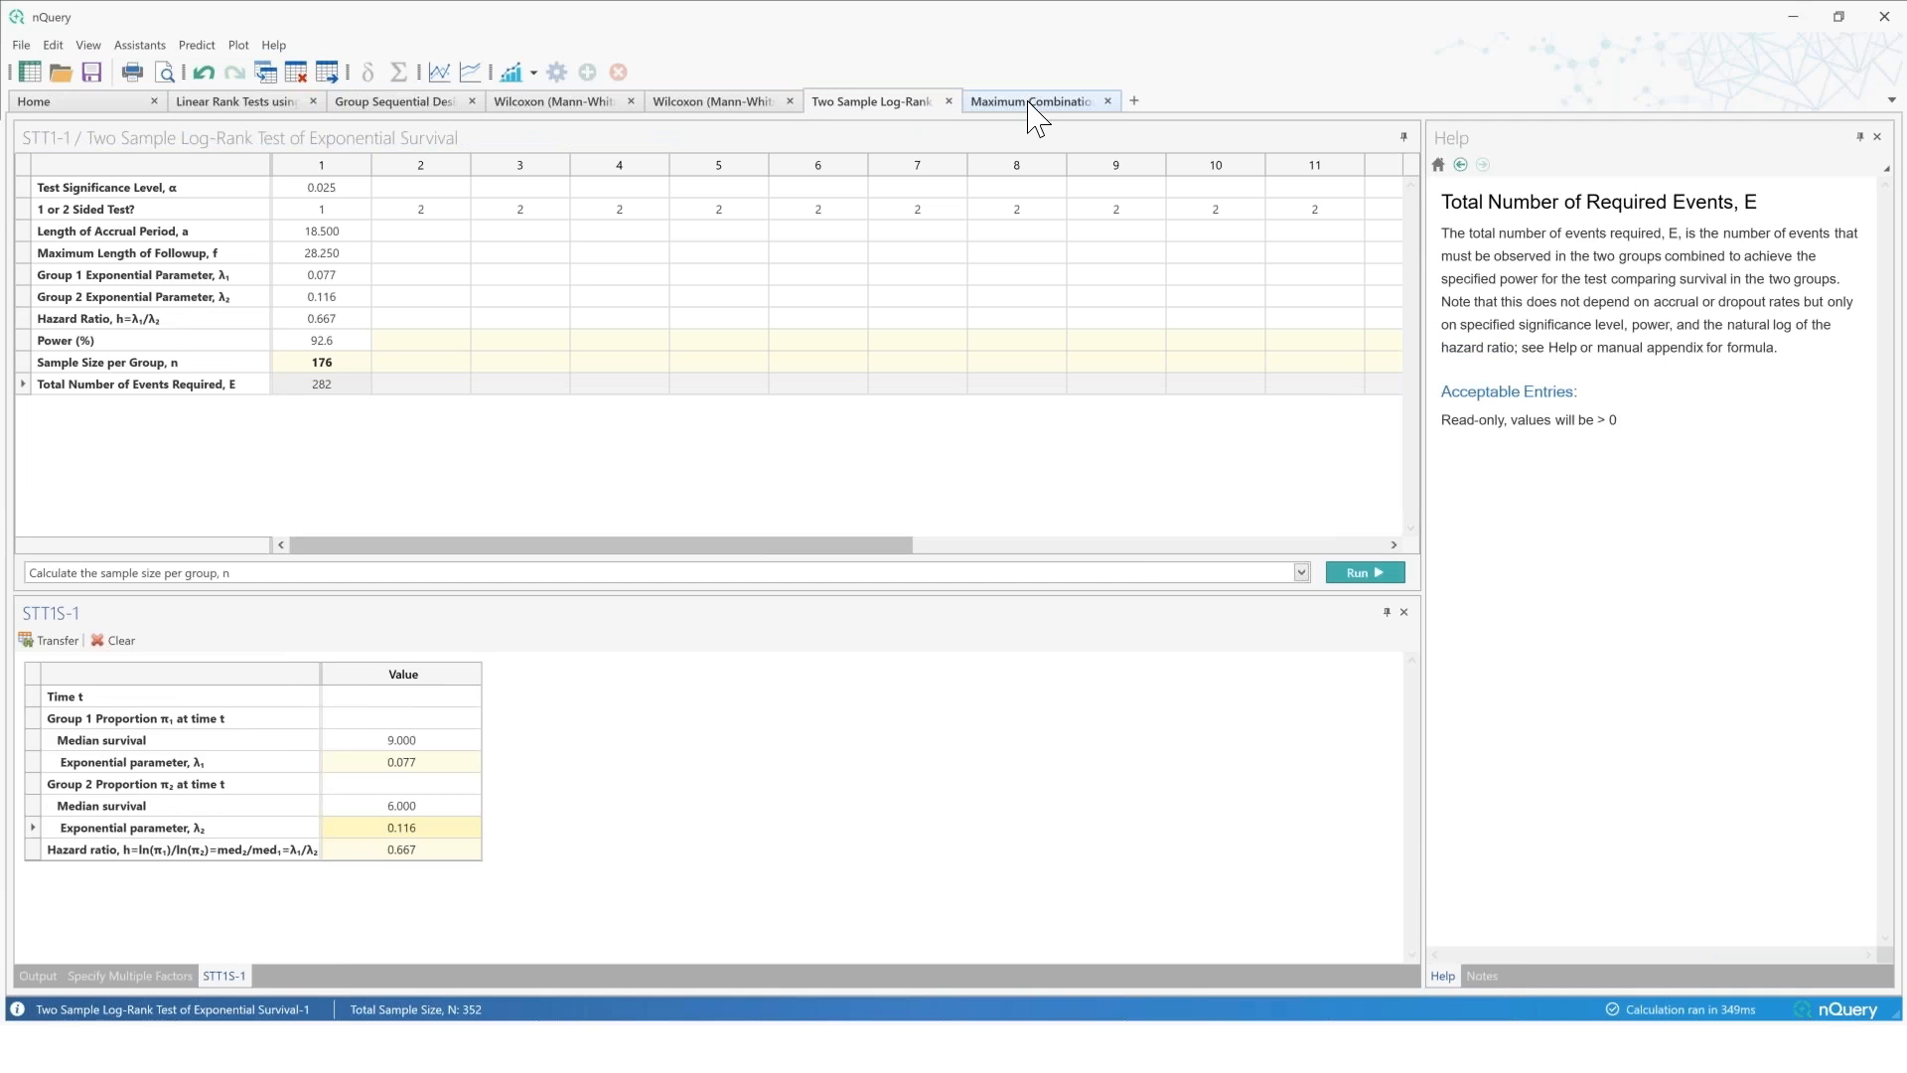
{"action": "left_click", "coordinate": [1029, 103]}
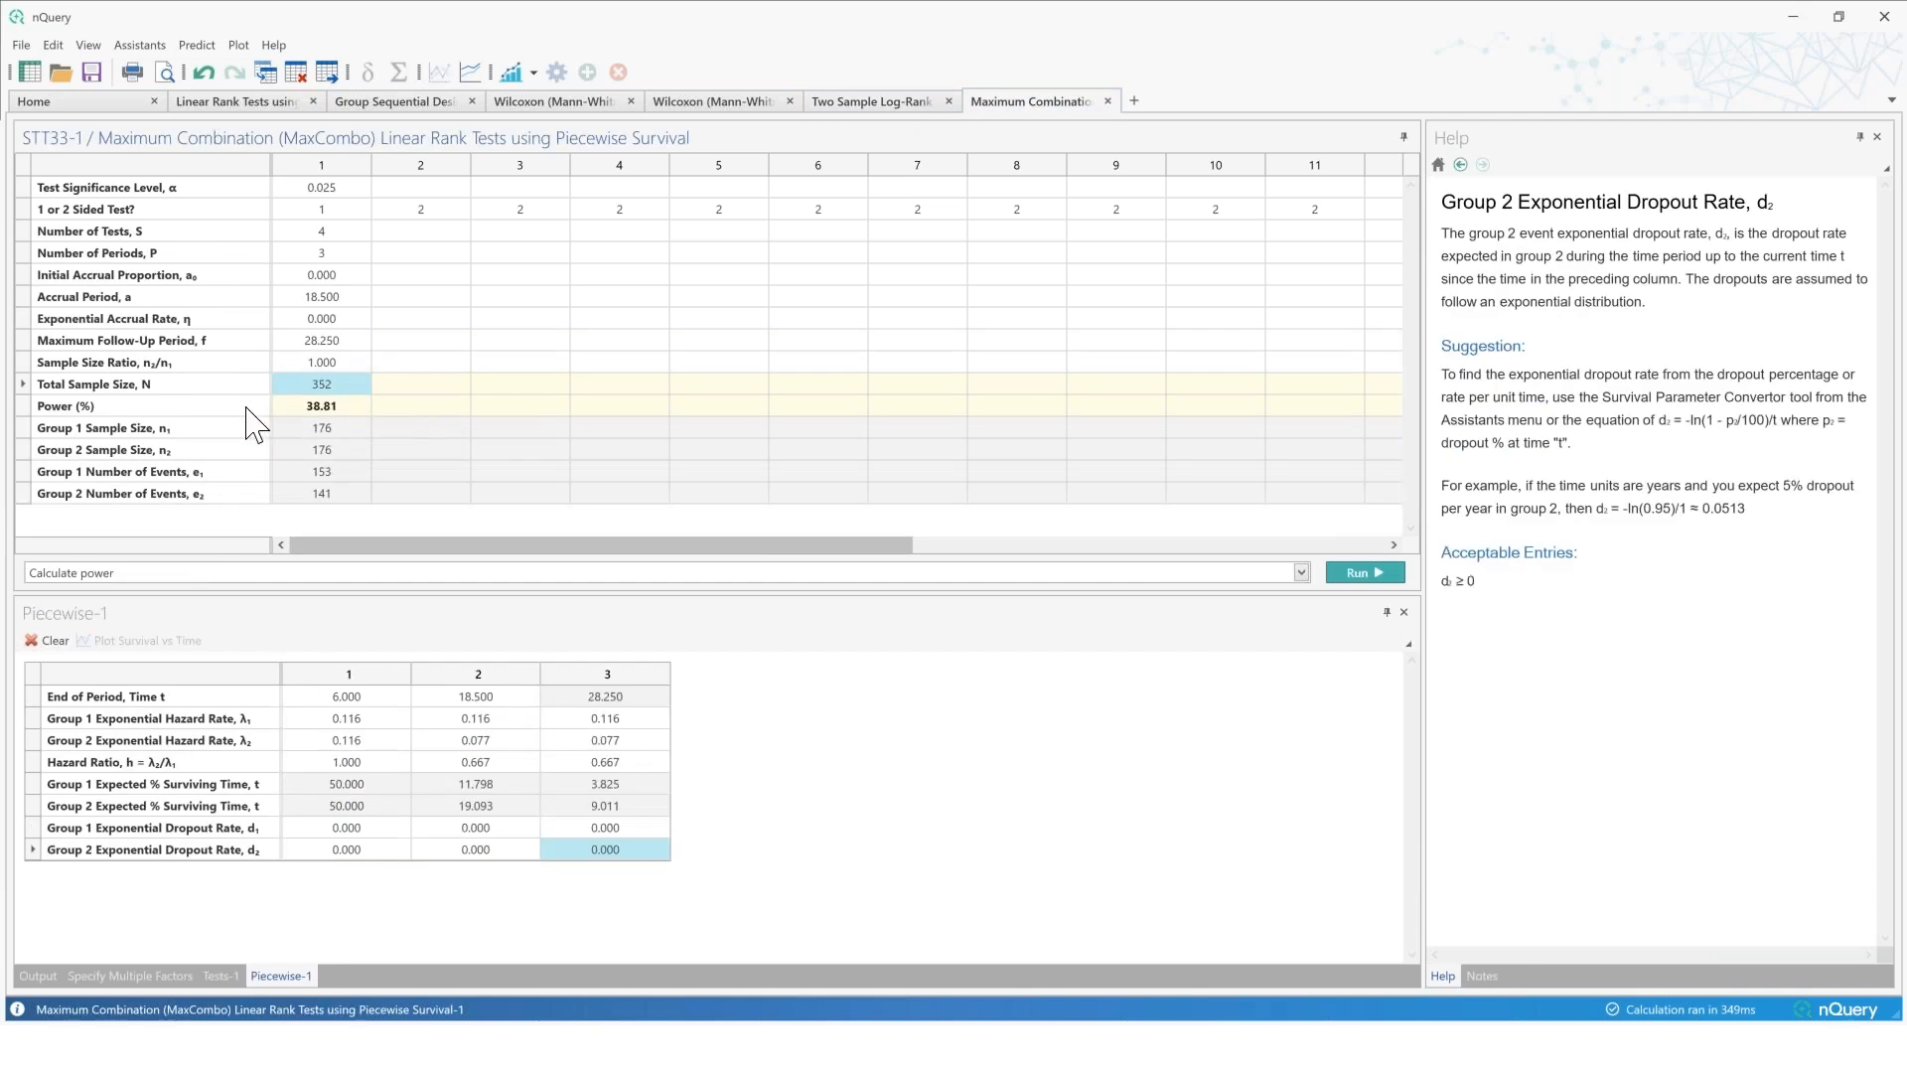
{"action": "left_click", "coordinate": [356, 410]}
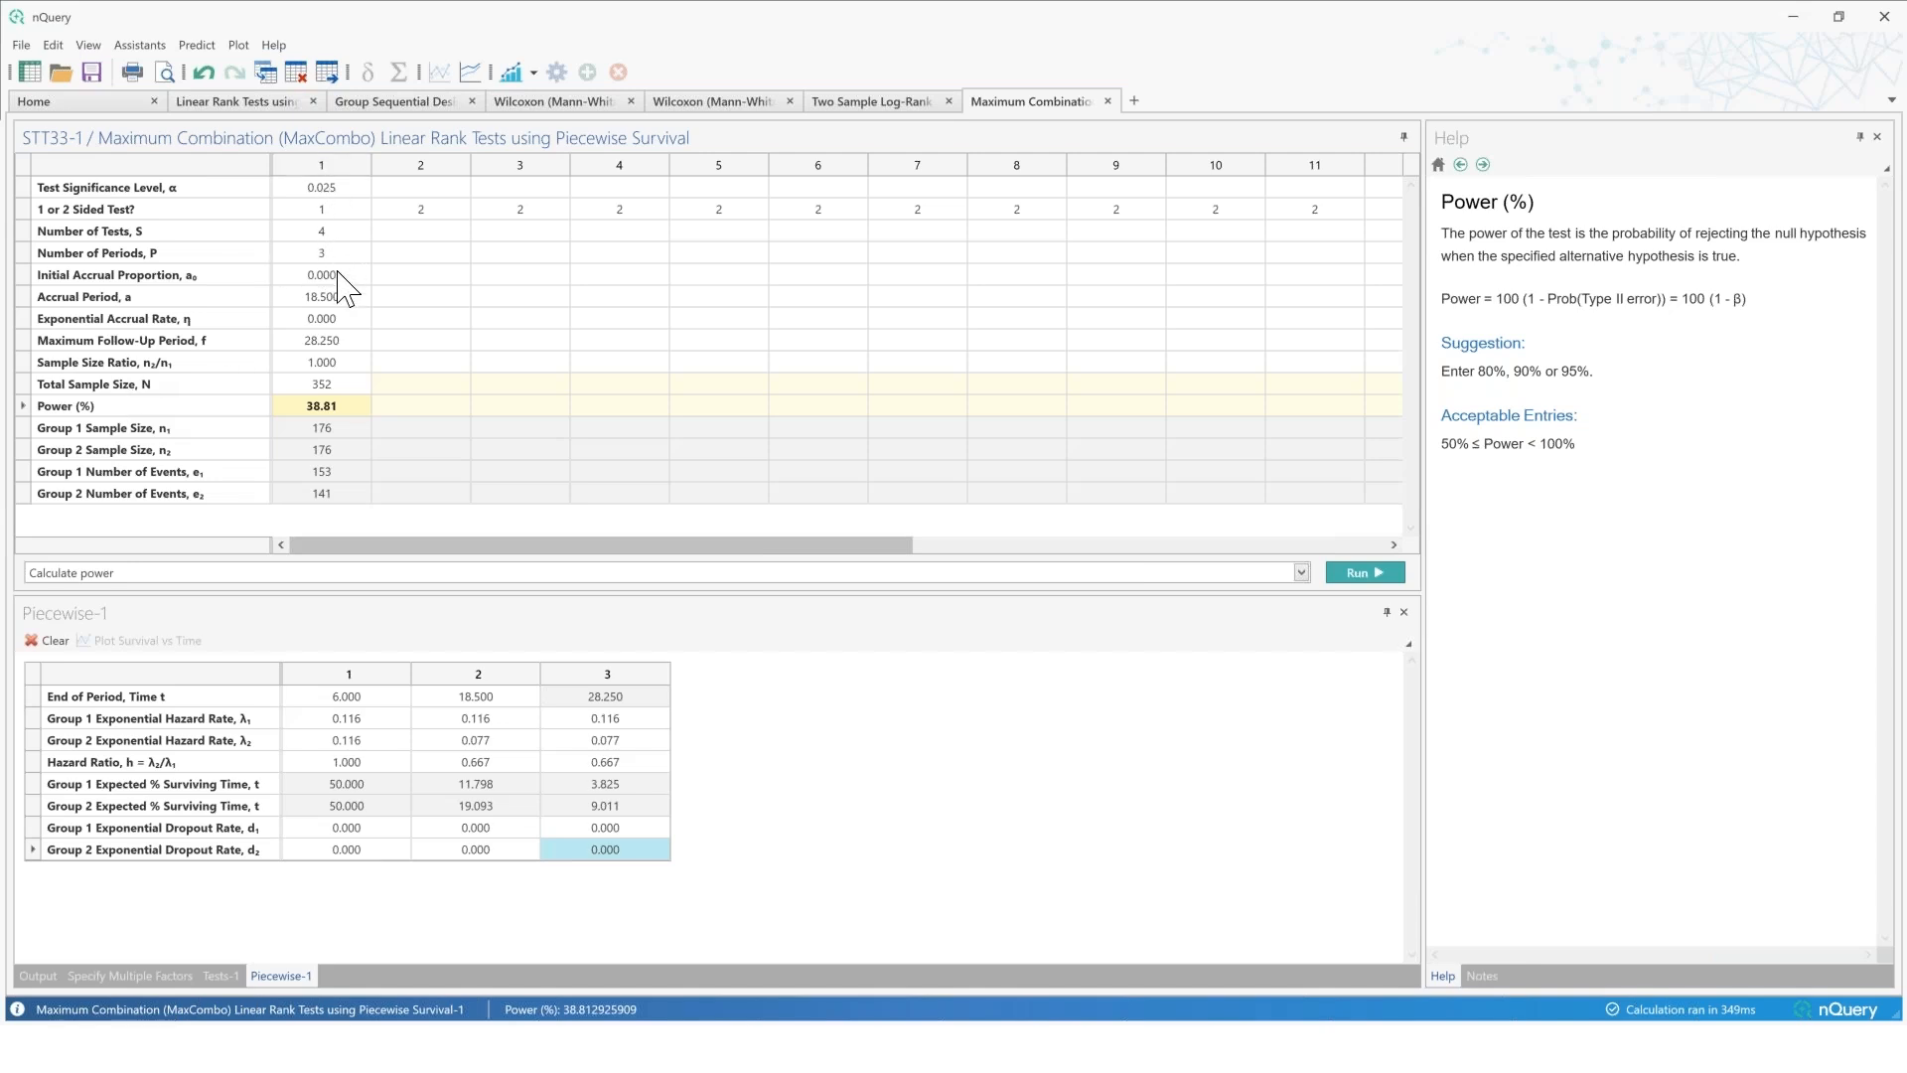
{"action": "left_click", "coordinate": [337, 232]}
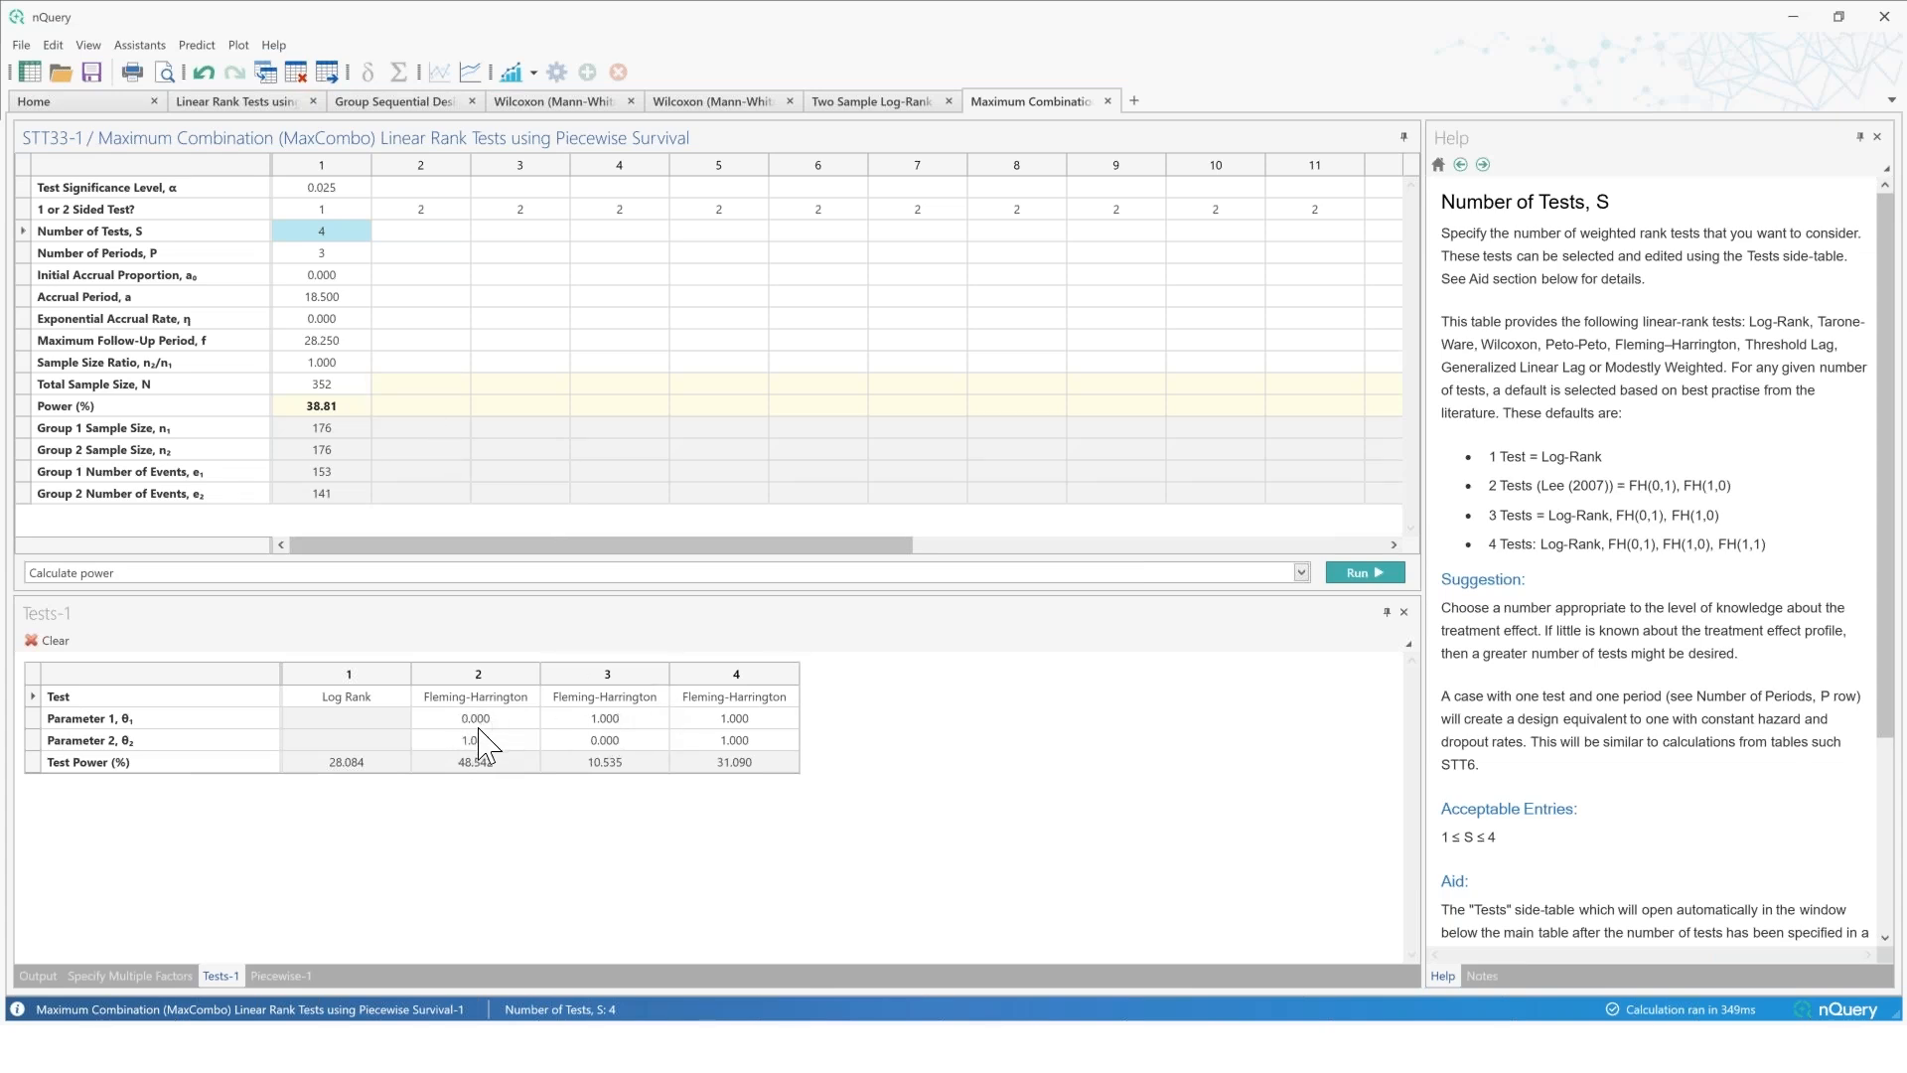
{"action": "left_click", "coordinate": [281, 104]}
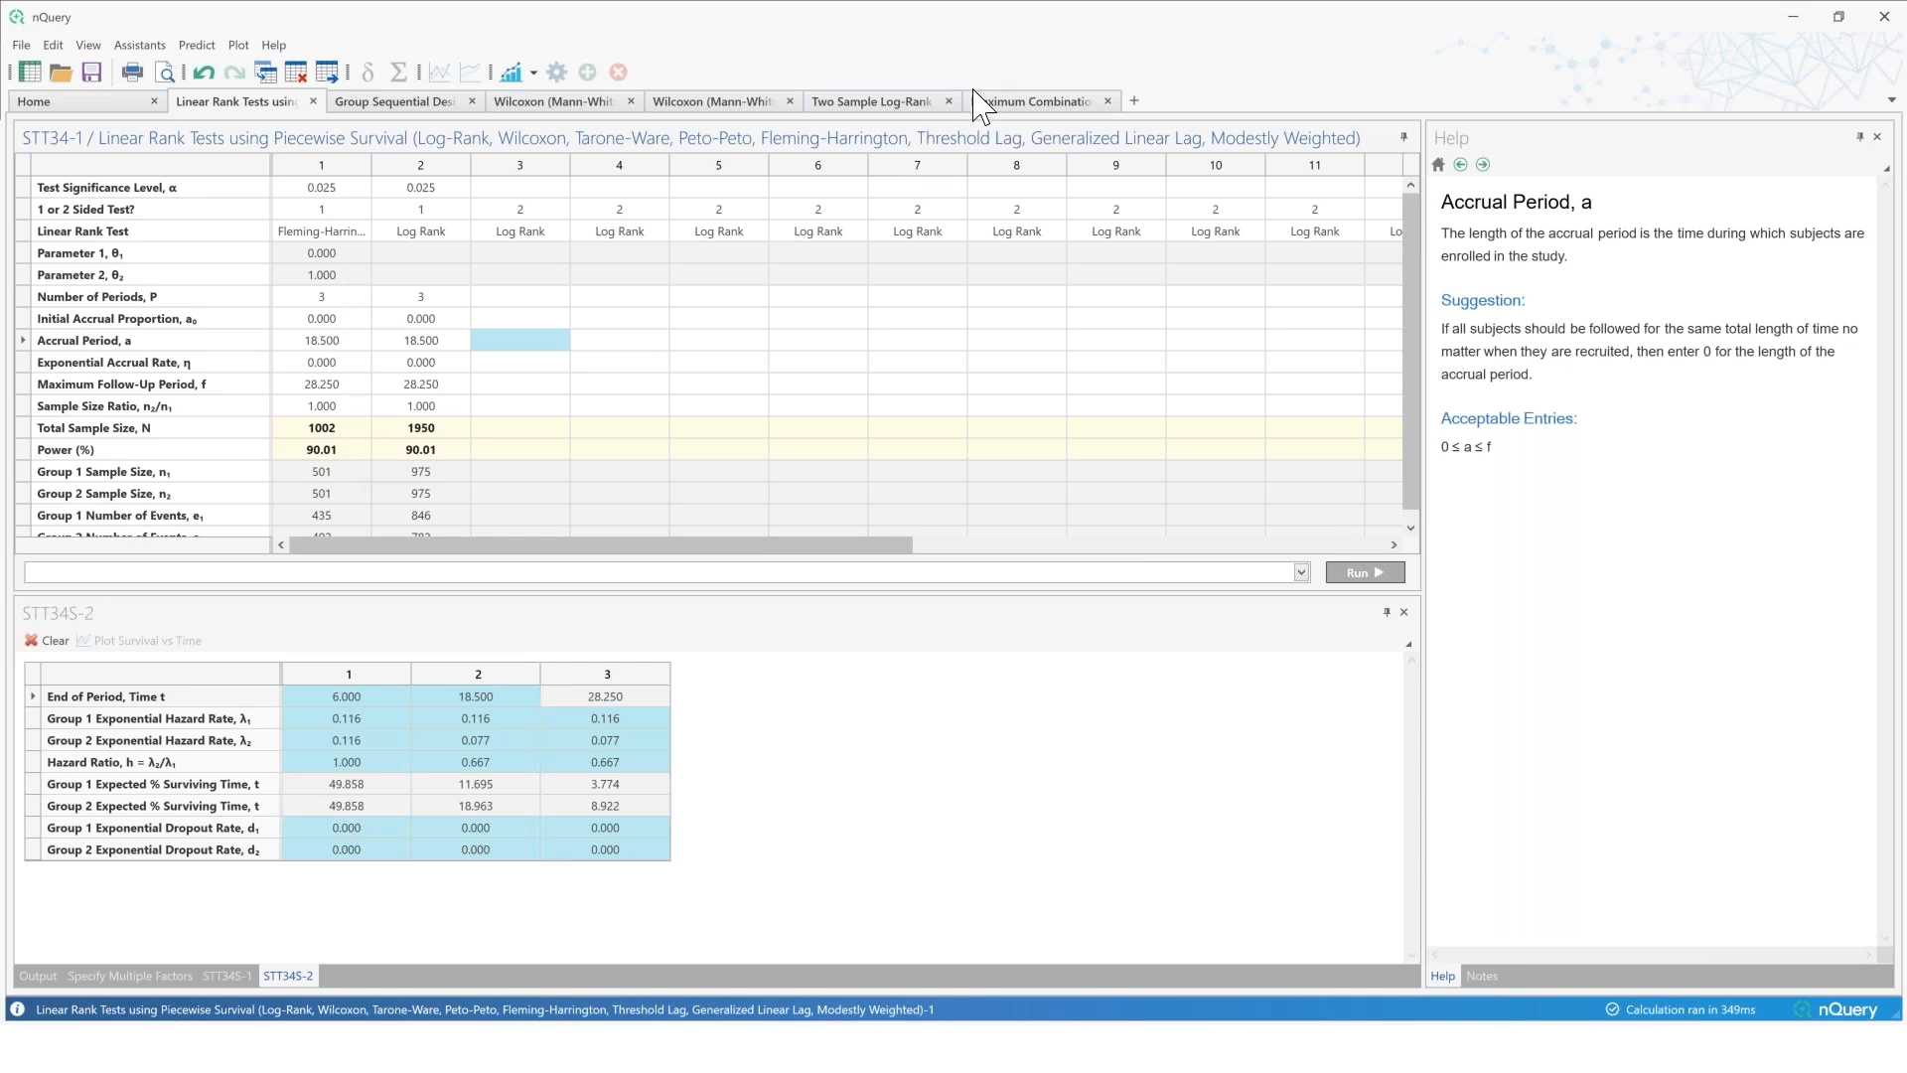
{"action": "left_click", "coordinate": [1013, 104]}
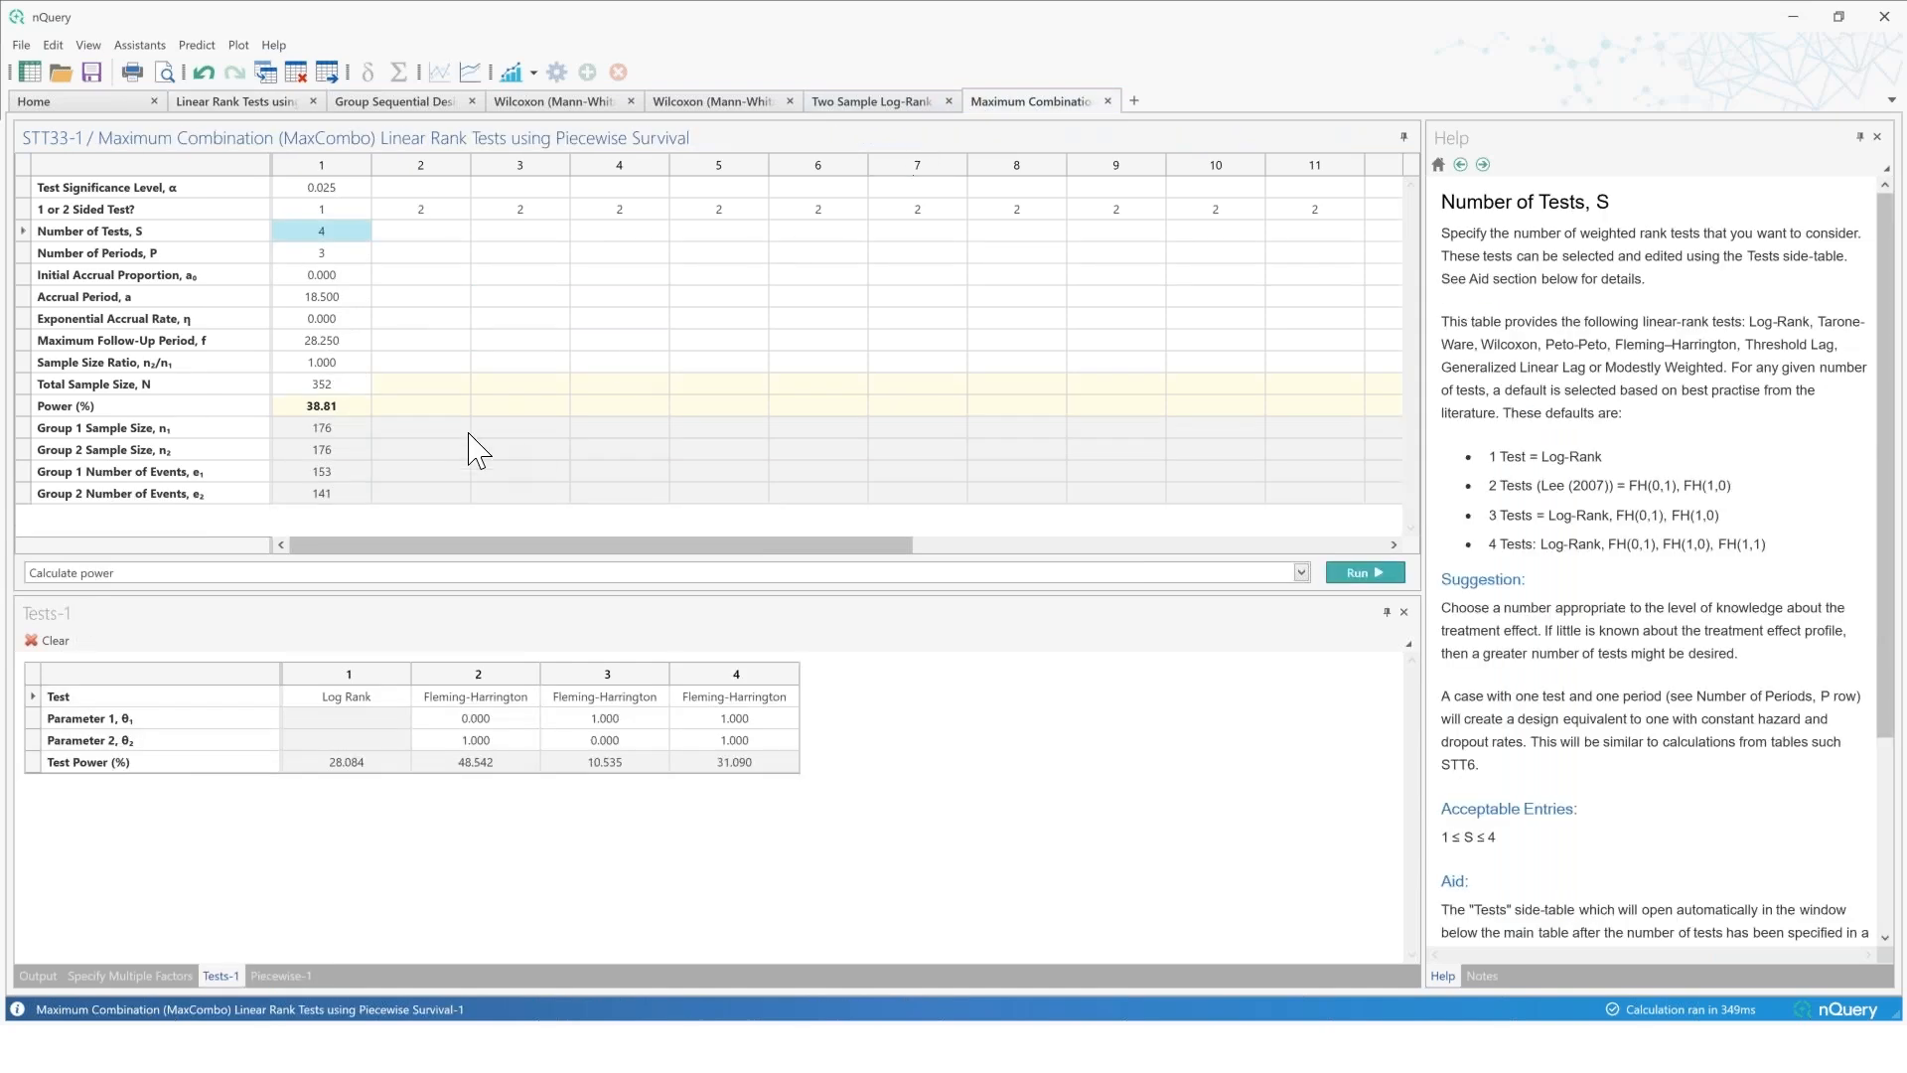
Step: Calculate the MaxCombo total sample size in column 1 for a target power of 90%
{"action": "left_click", "coordinate": [375, 573]}
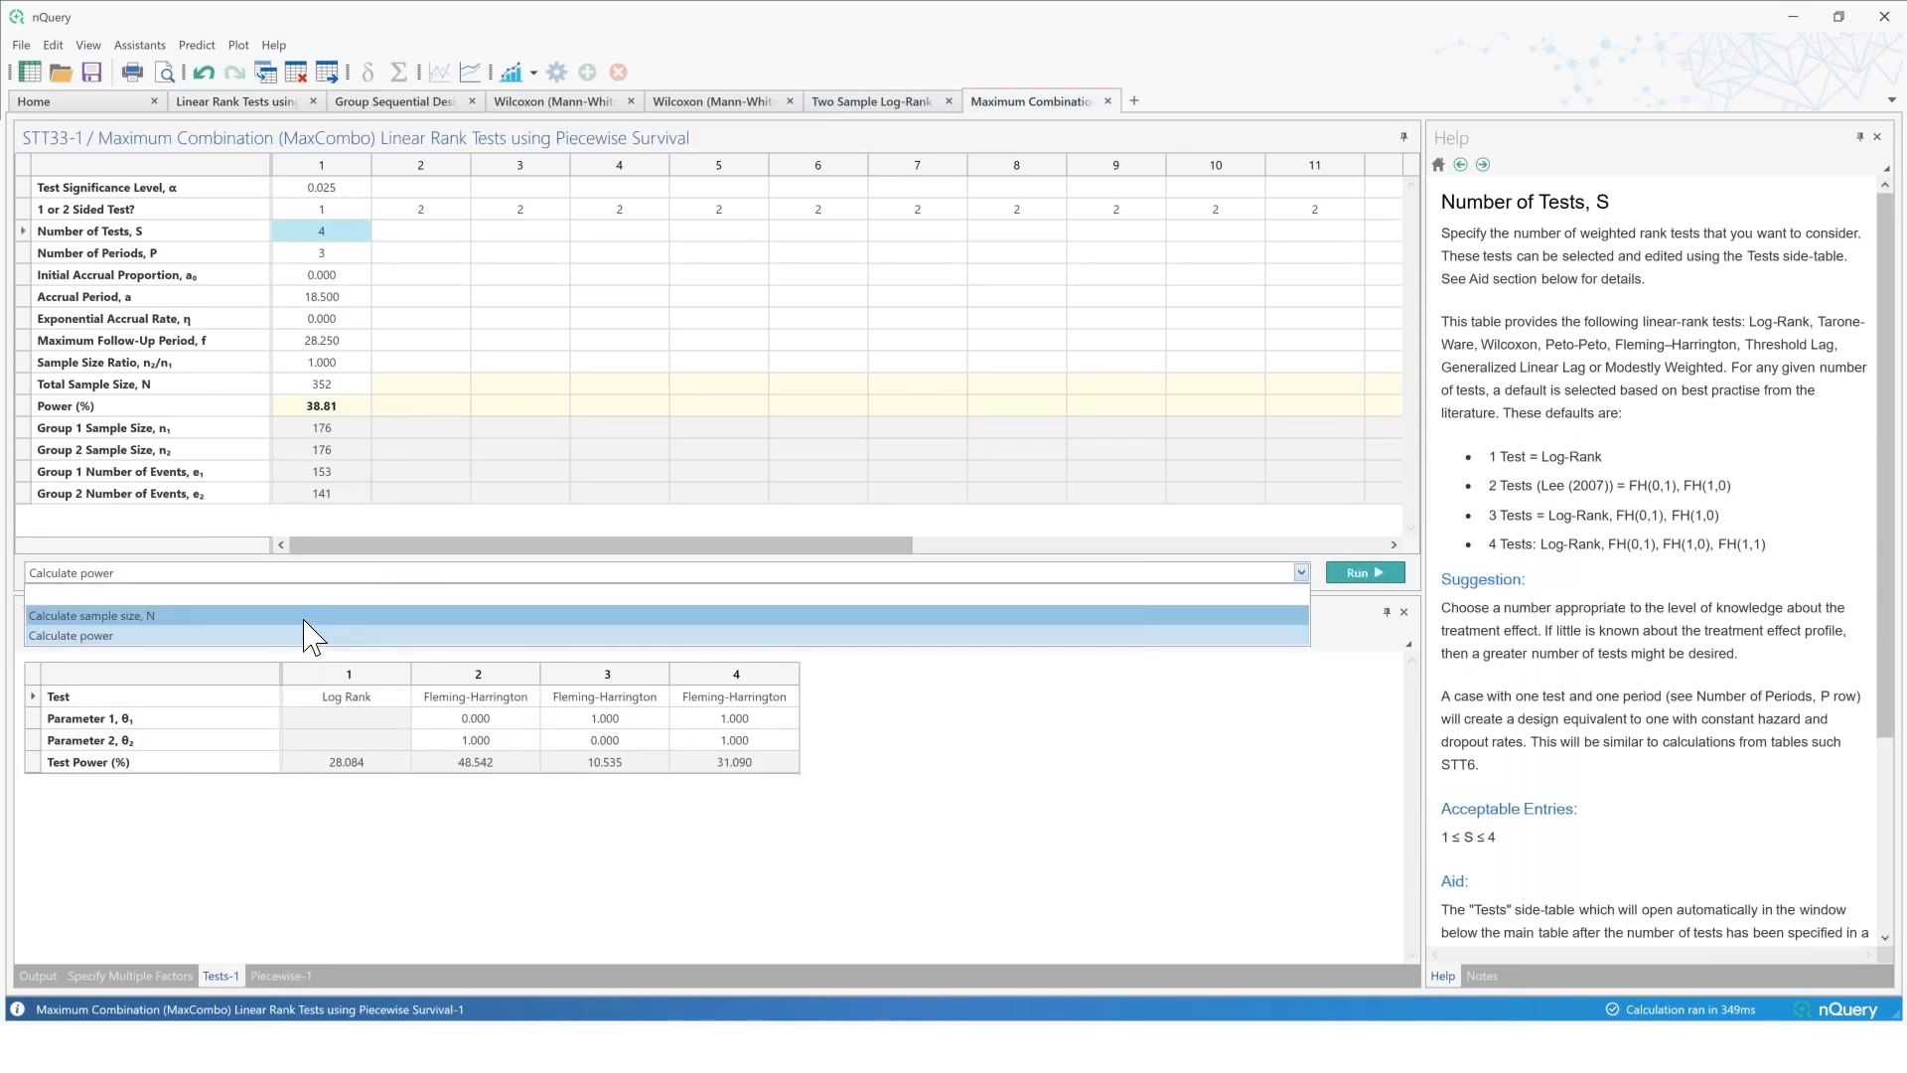
{"action": "left_click", "coordinate": [307, 618]}
{"action": "left_click", "coordinate": [1356, 576]}
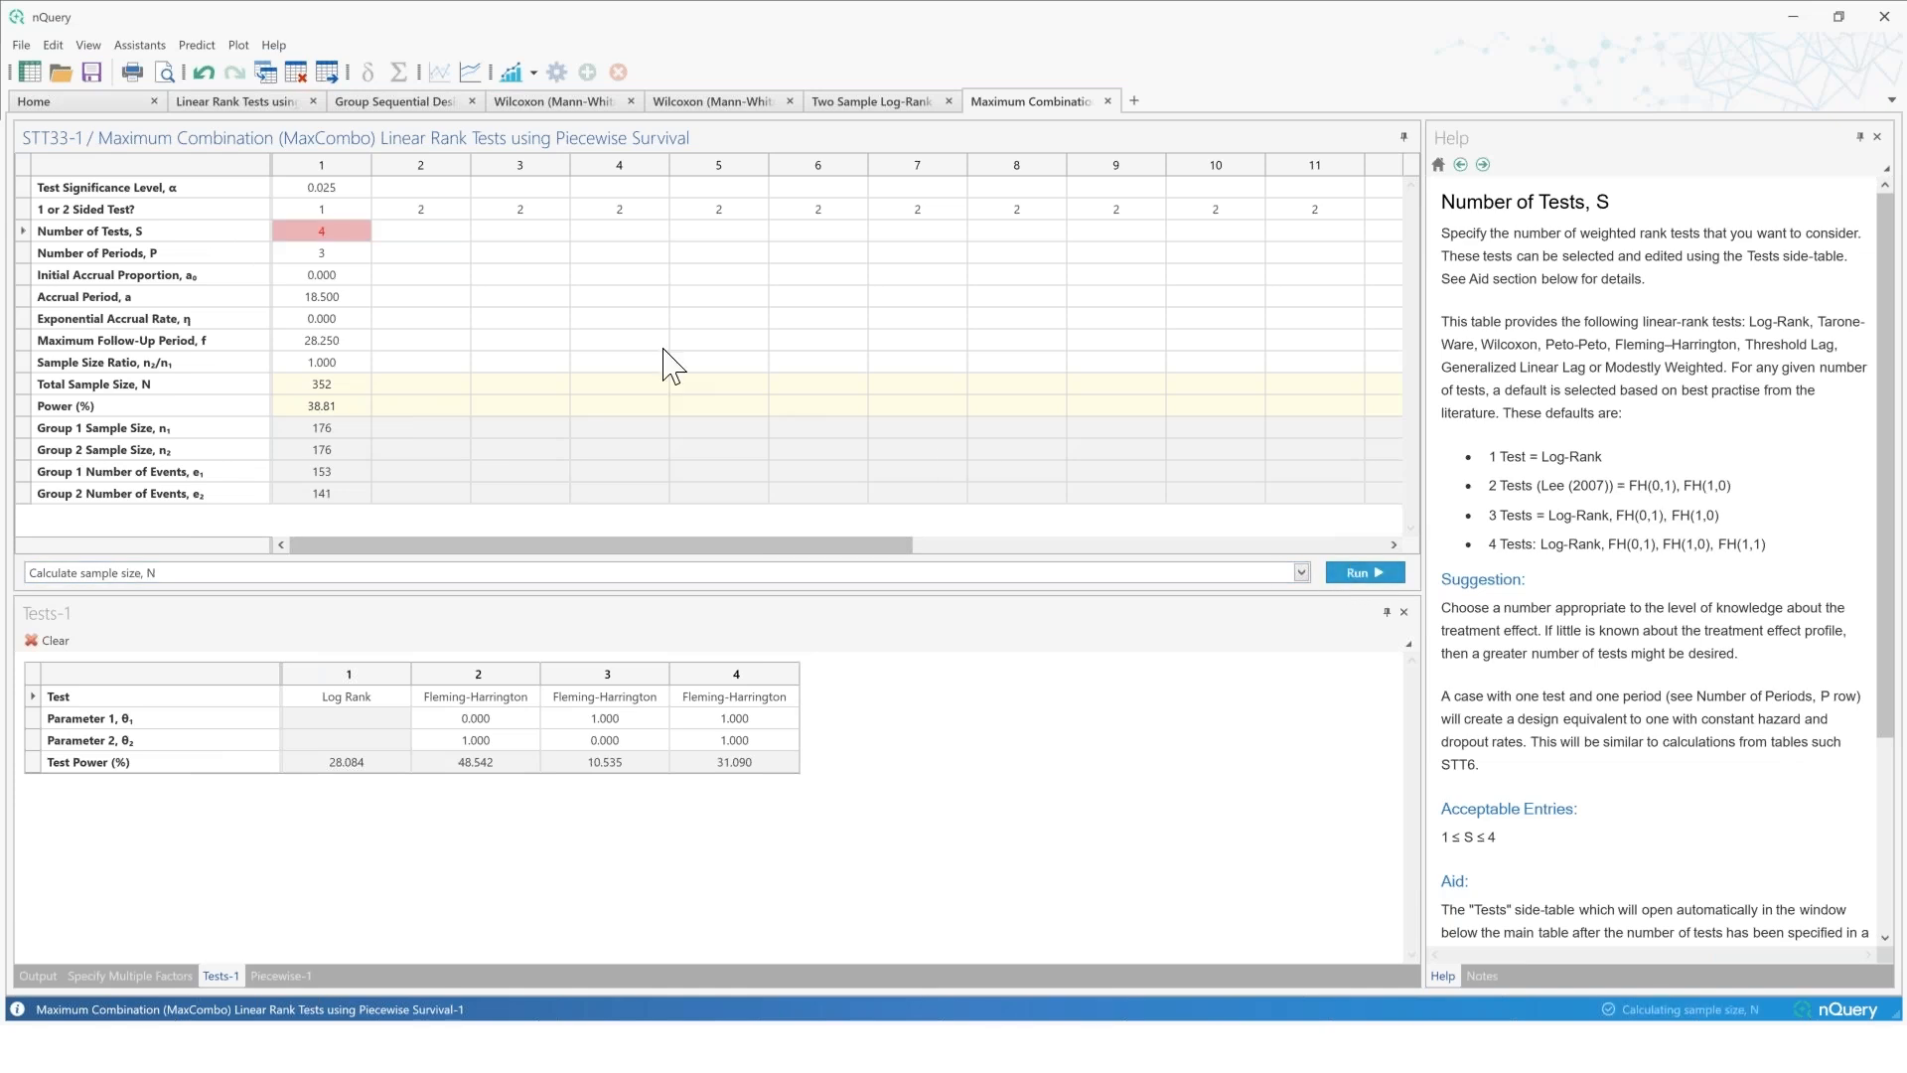
{"action": "left_click", "coordinate": [343, 409]}
{"action": "type", "text": "90"}
{"action": "key", "text": "Return"}
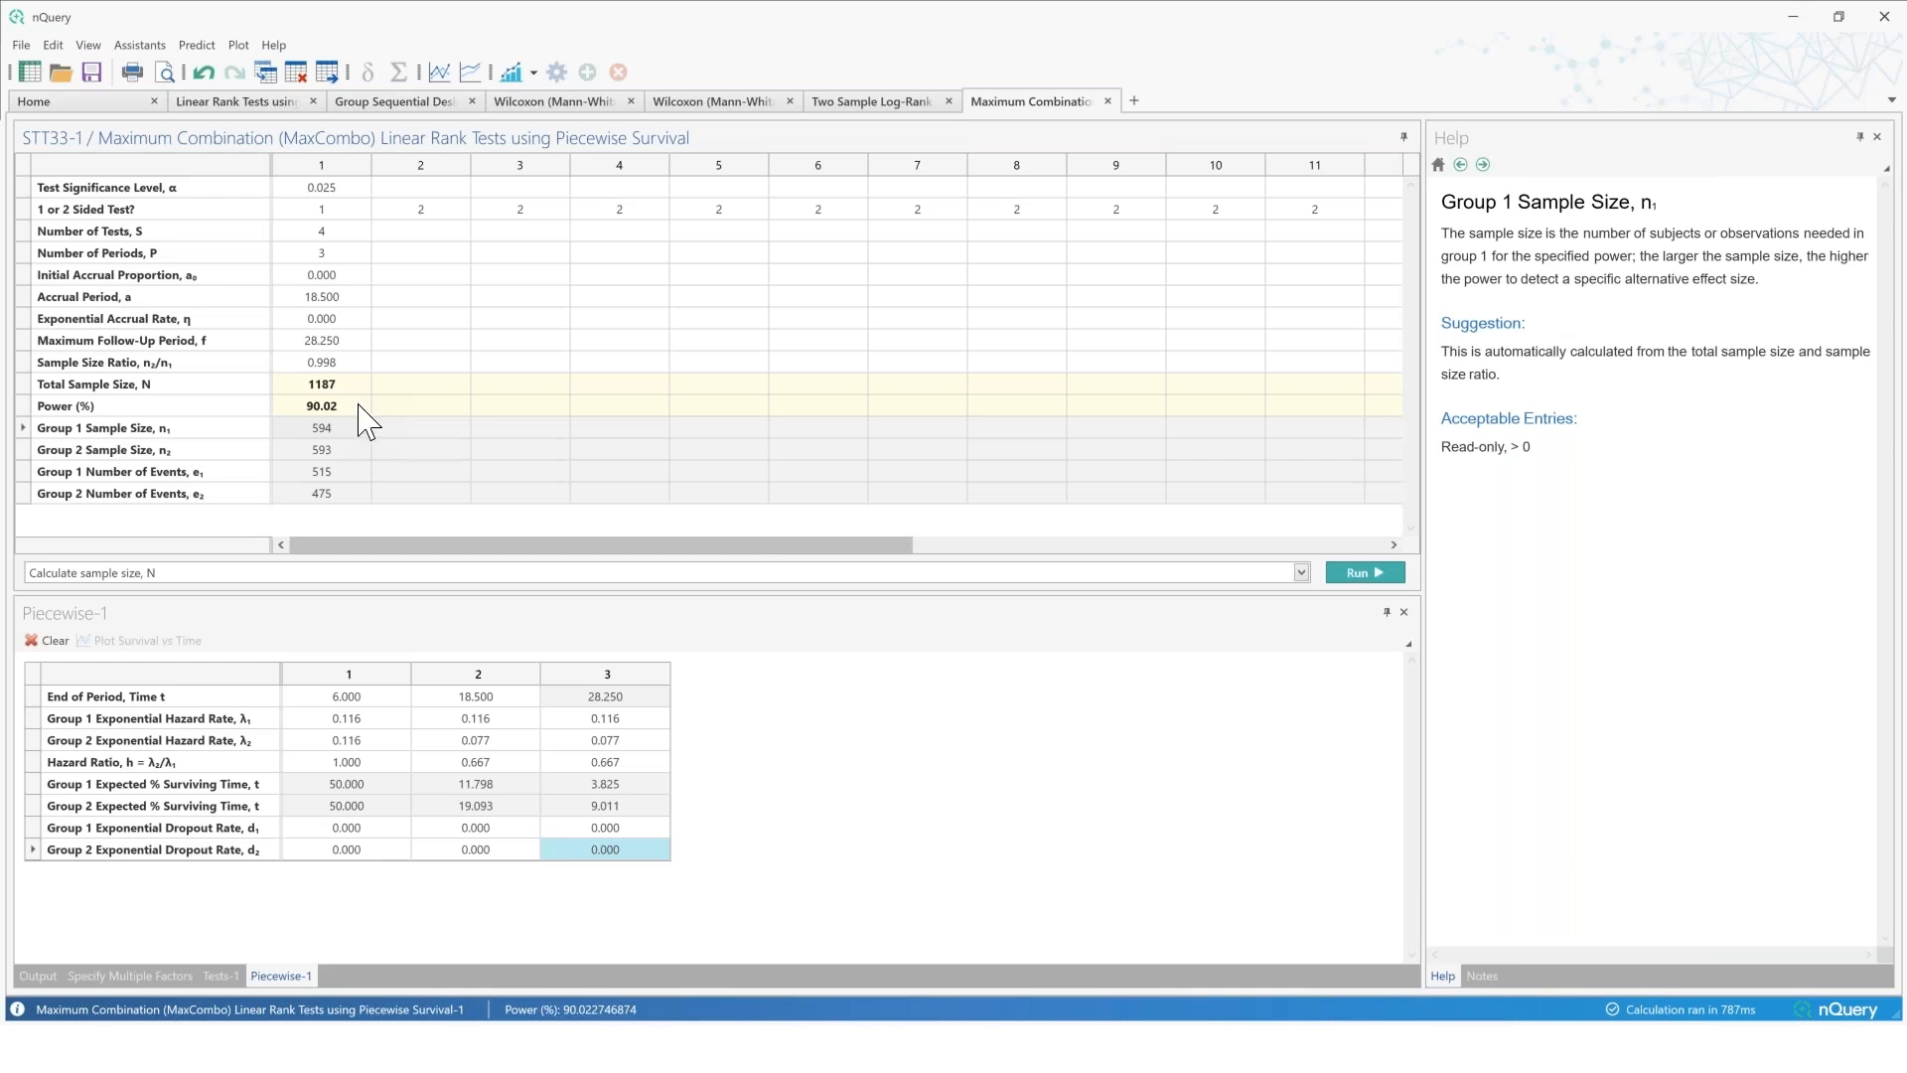
Step: Compare the MaxCombo sample size with the Linear Rank Tests design and examine the power of each component test
{"action": "left_click", "coordinate": [258, 104]}
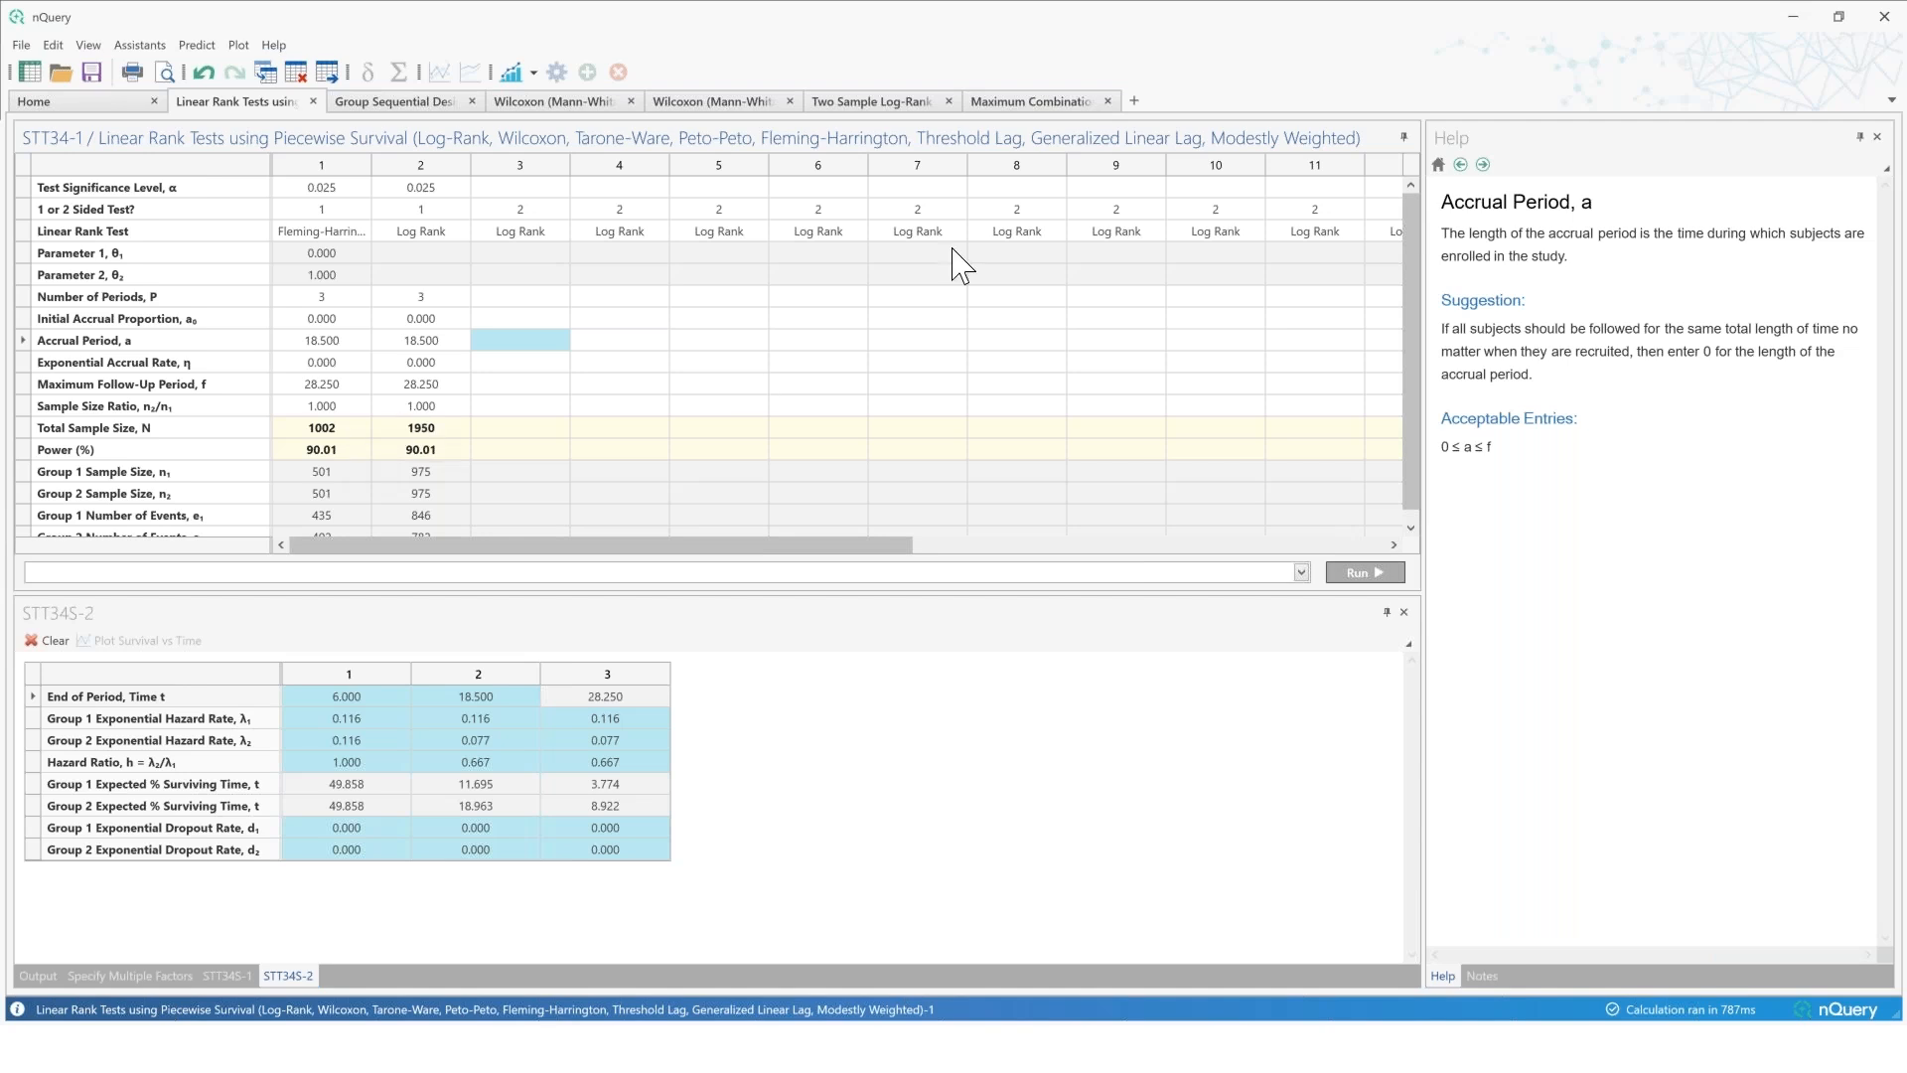
{"action": "left_click", "coordinate": [1001, 103]}
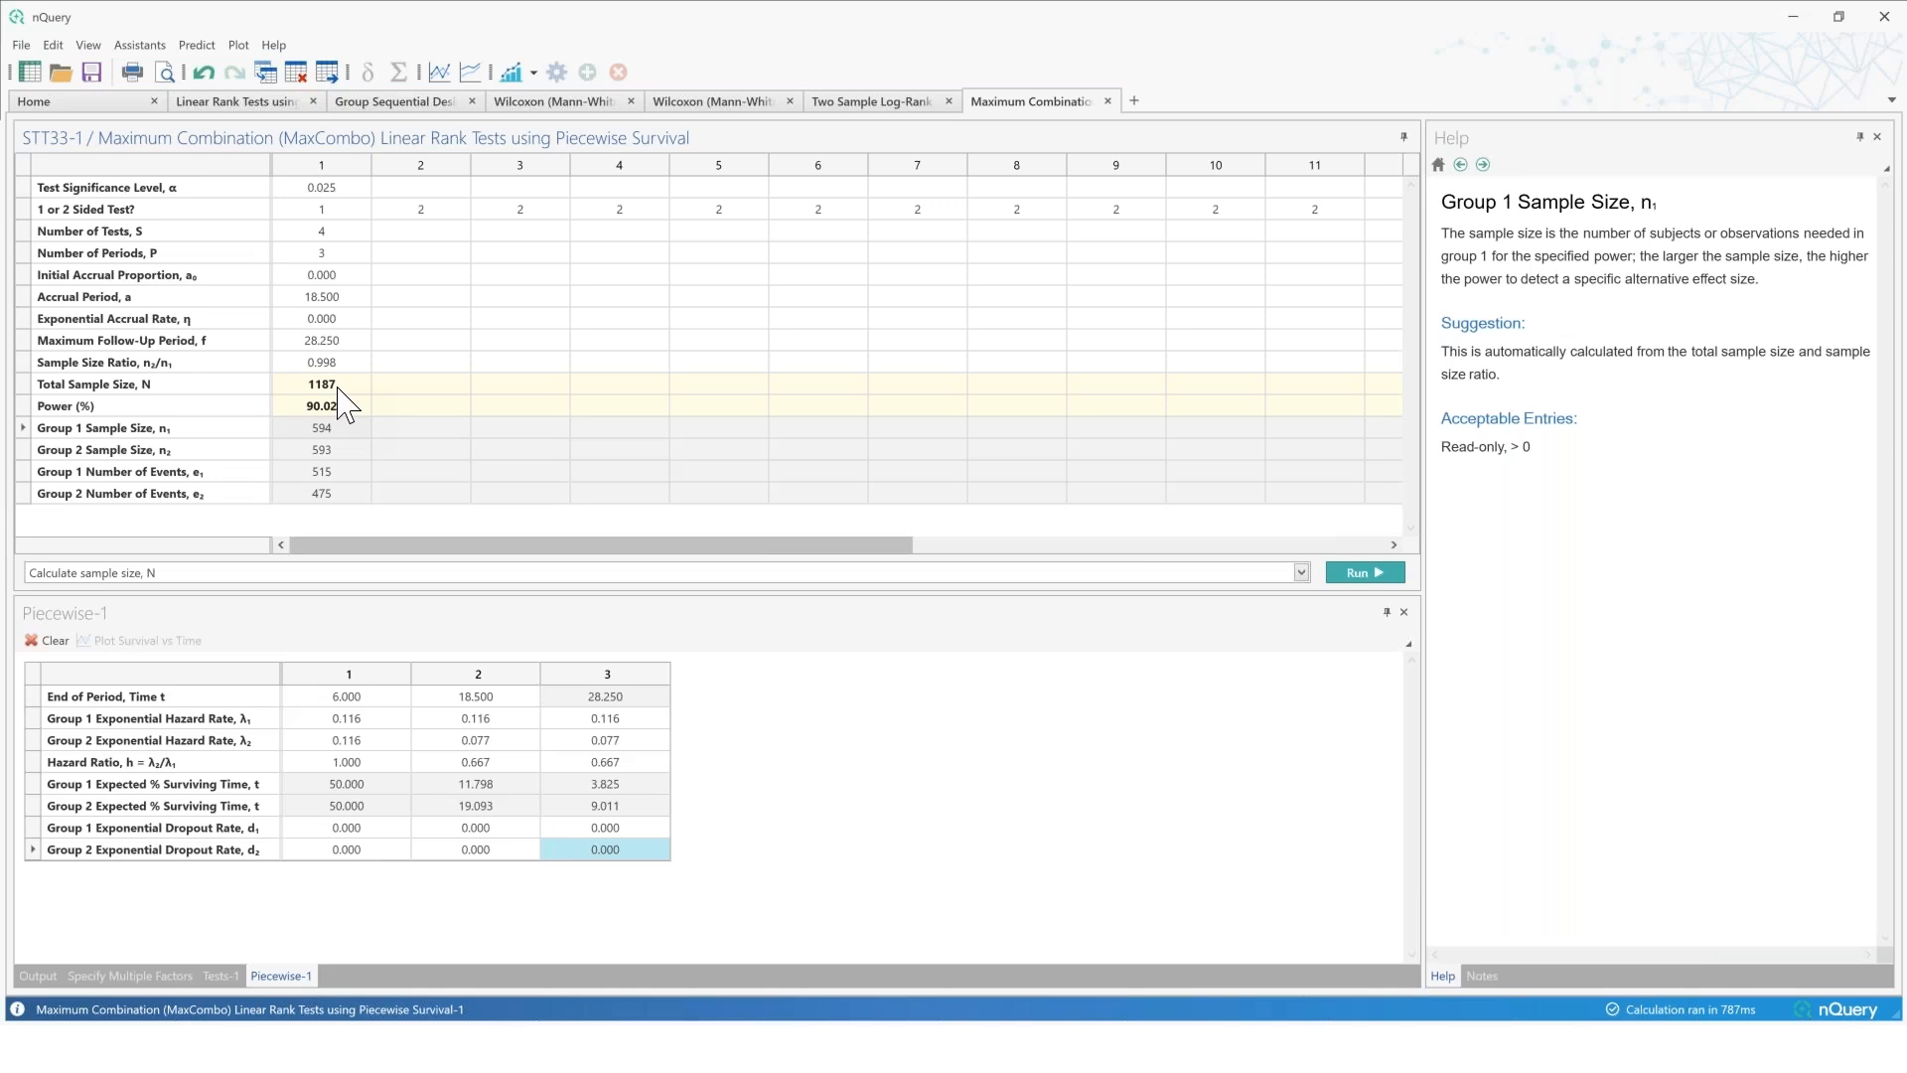
{"action": "left_click", "coordinate": [322, 252]}
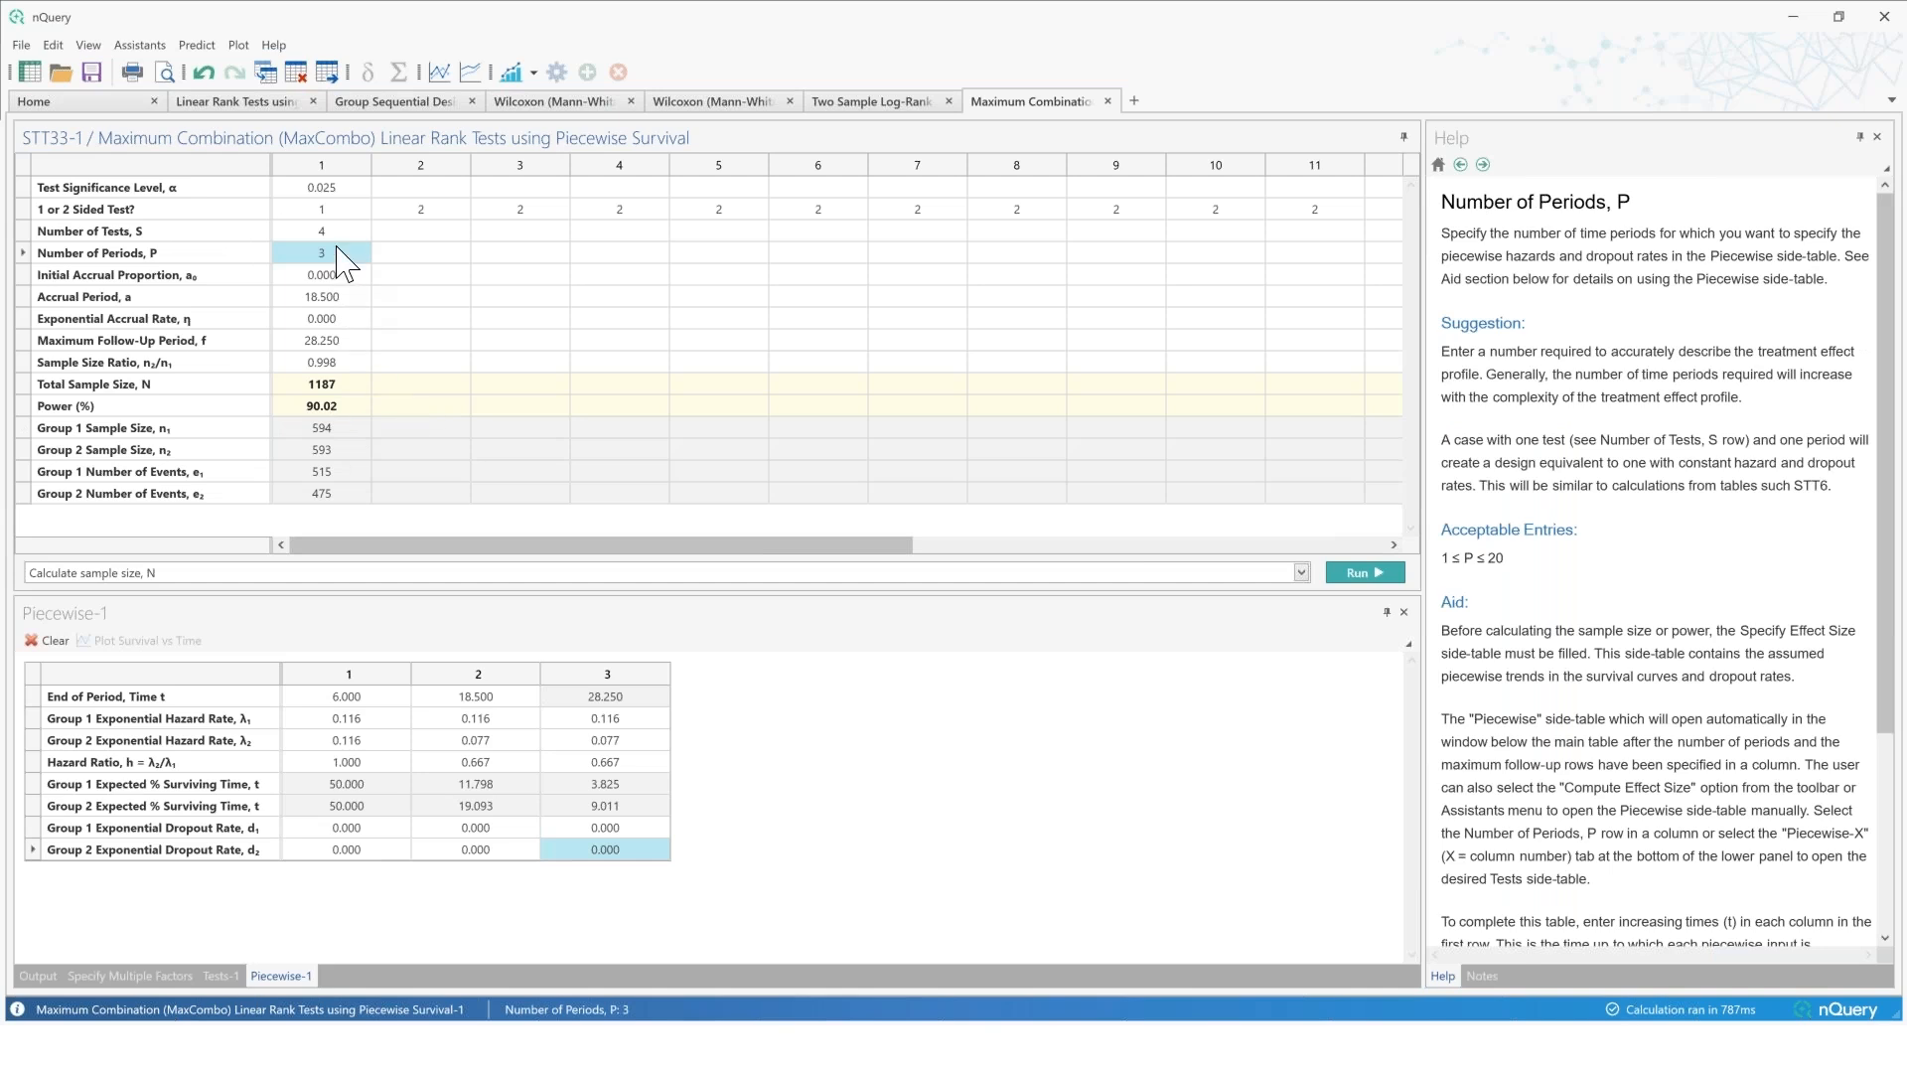
{"action": "left_click", "coordinate": [328, 230]}
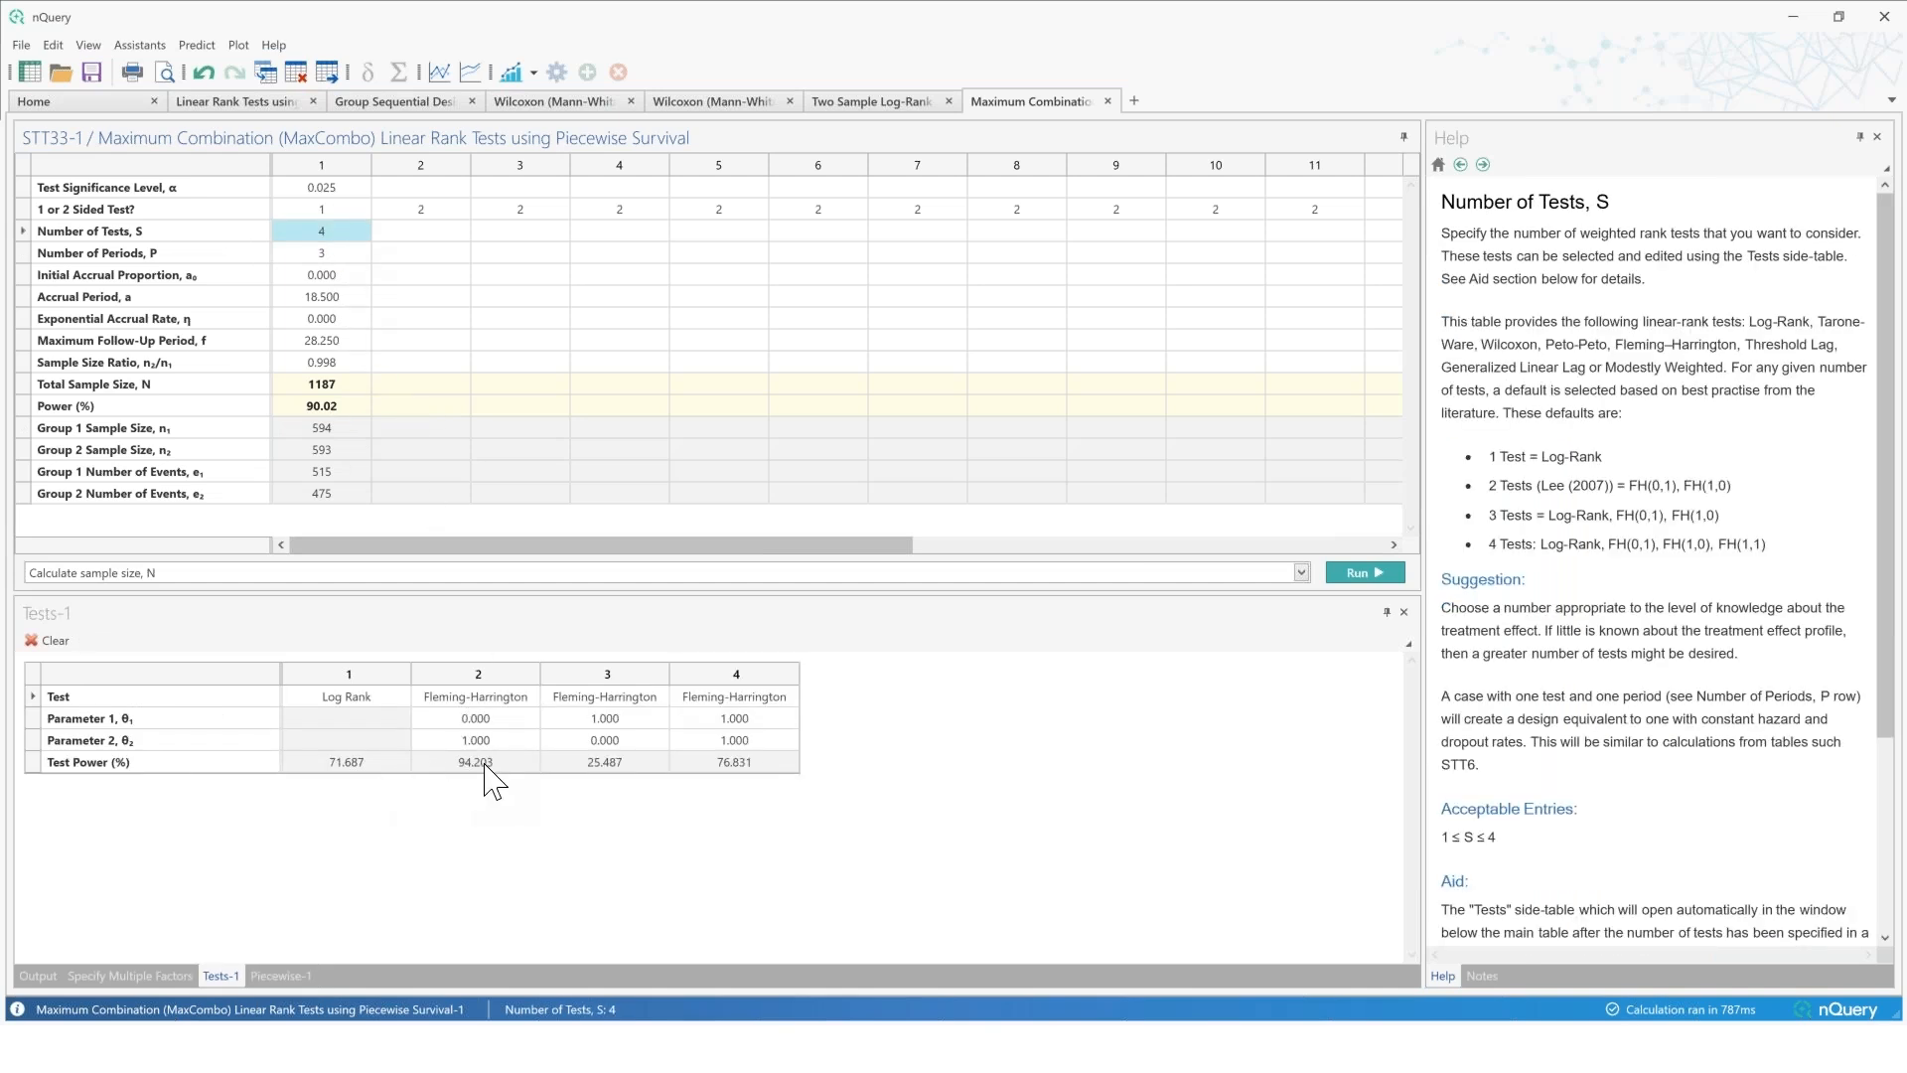
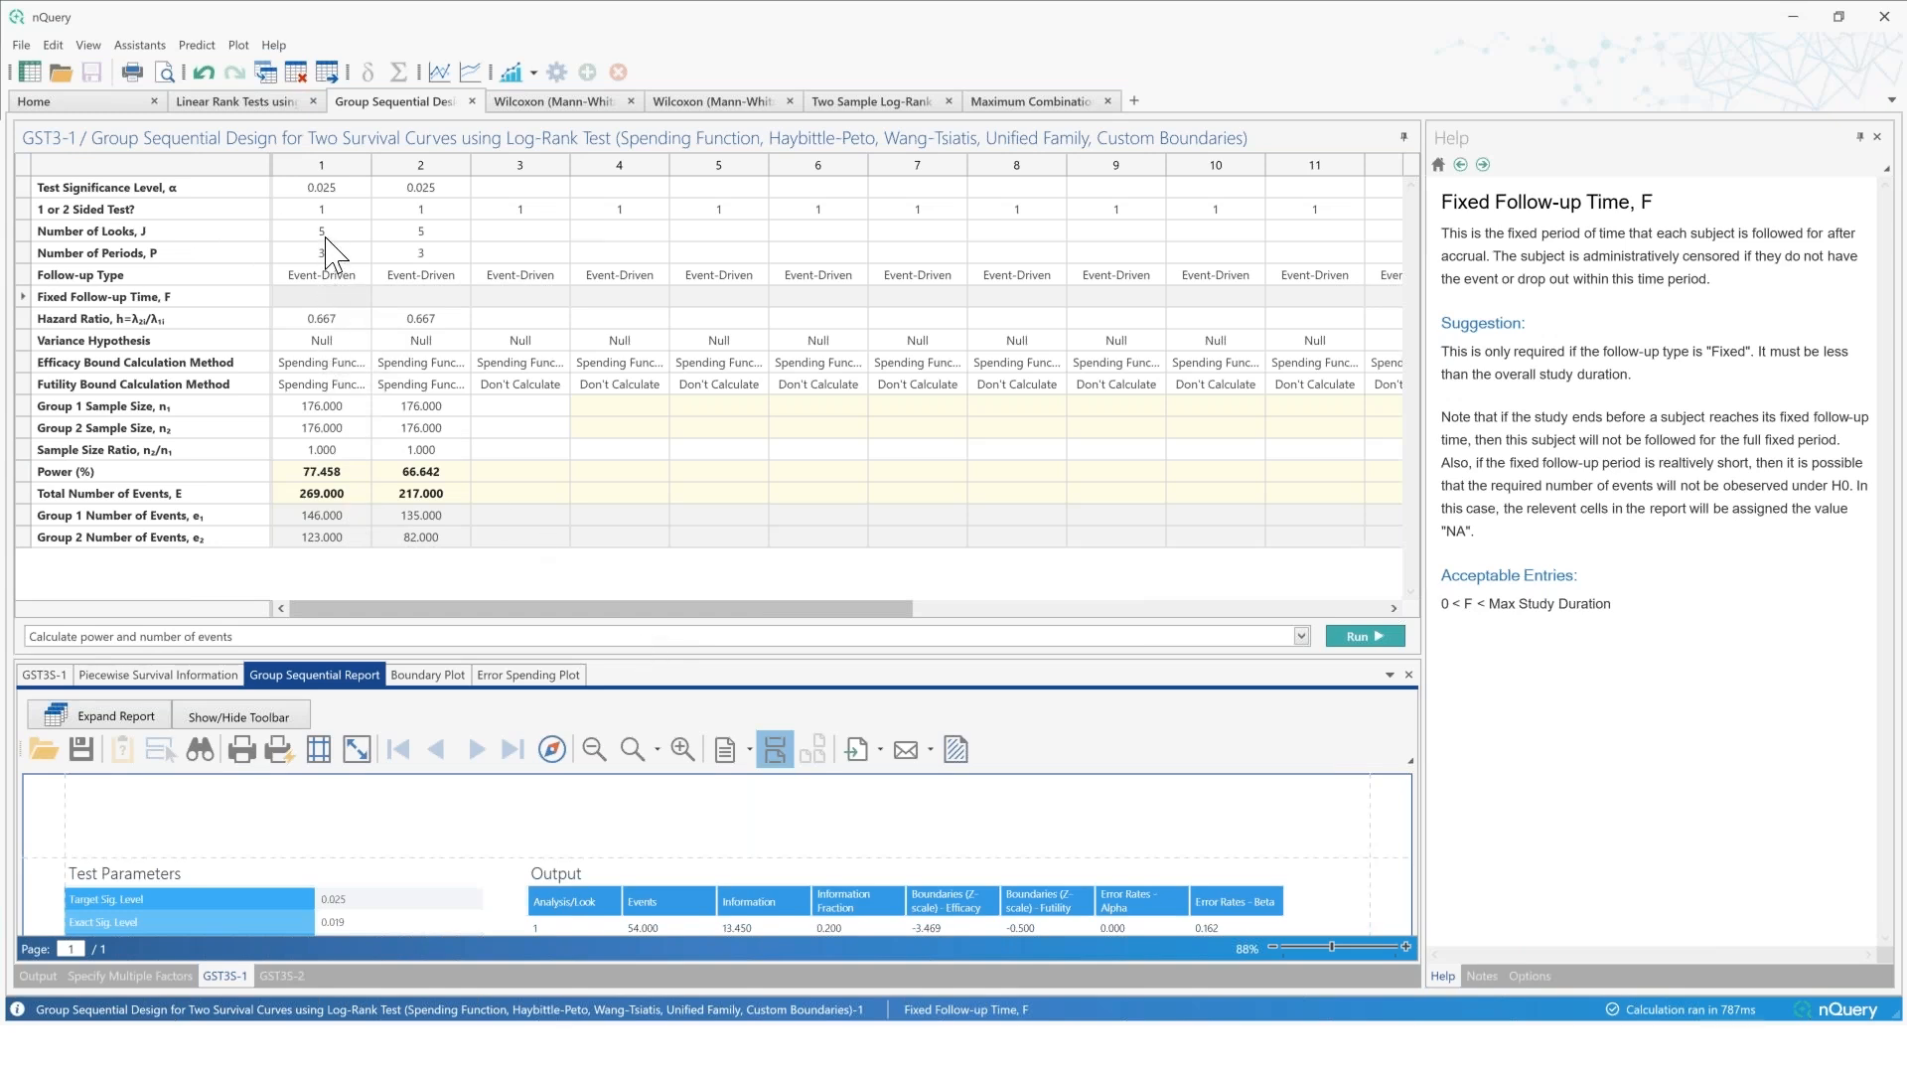
Step: Review the group sequential design's spending function parameters and bounds, piecewise survival information and report
{"action": "left_click", "coordinate": [48, 677]}
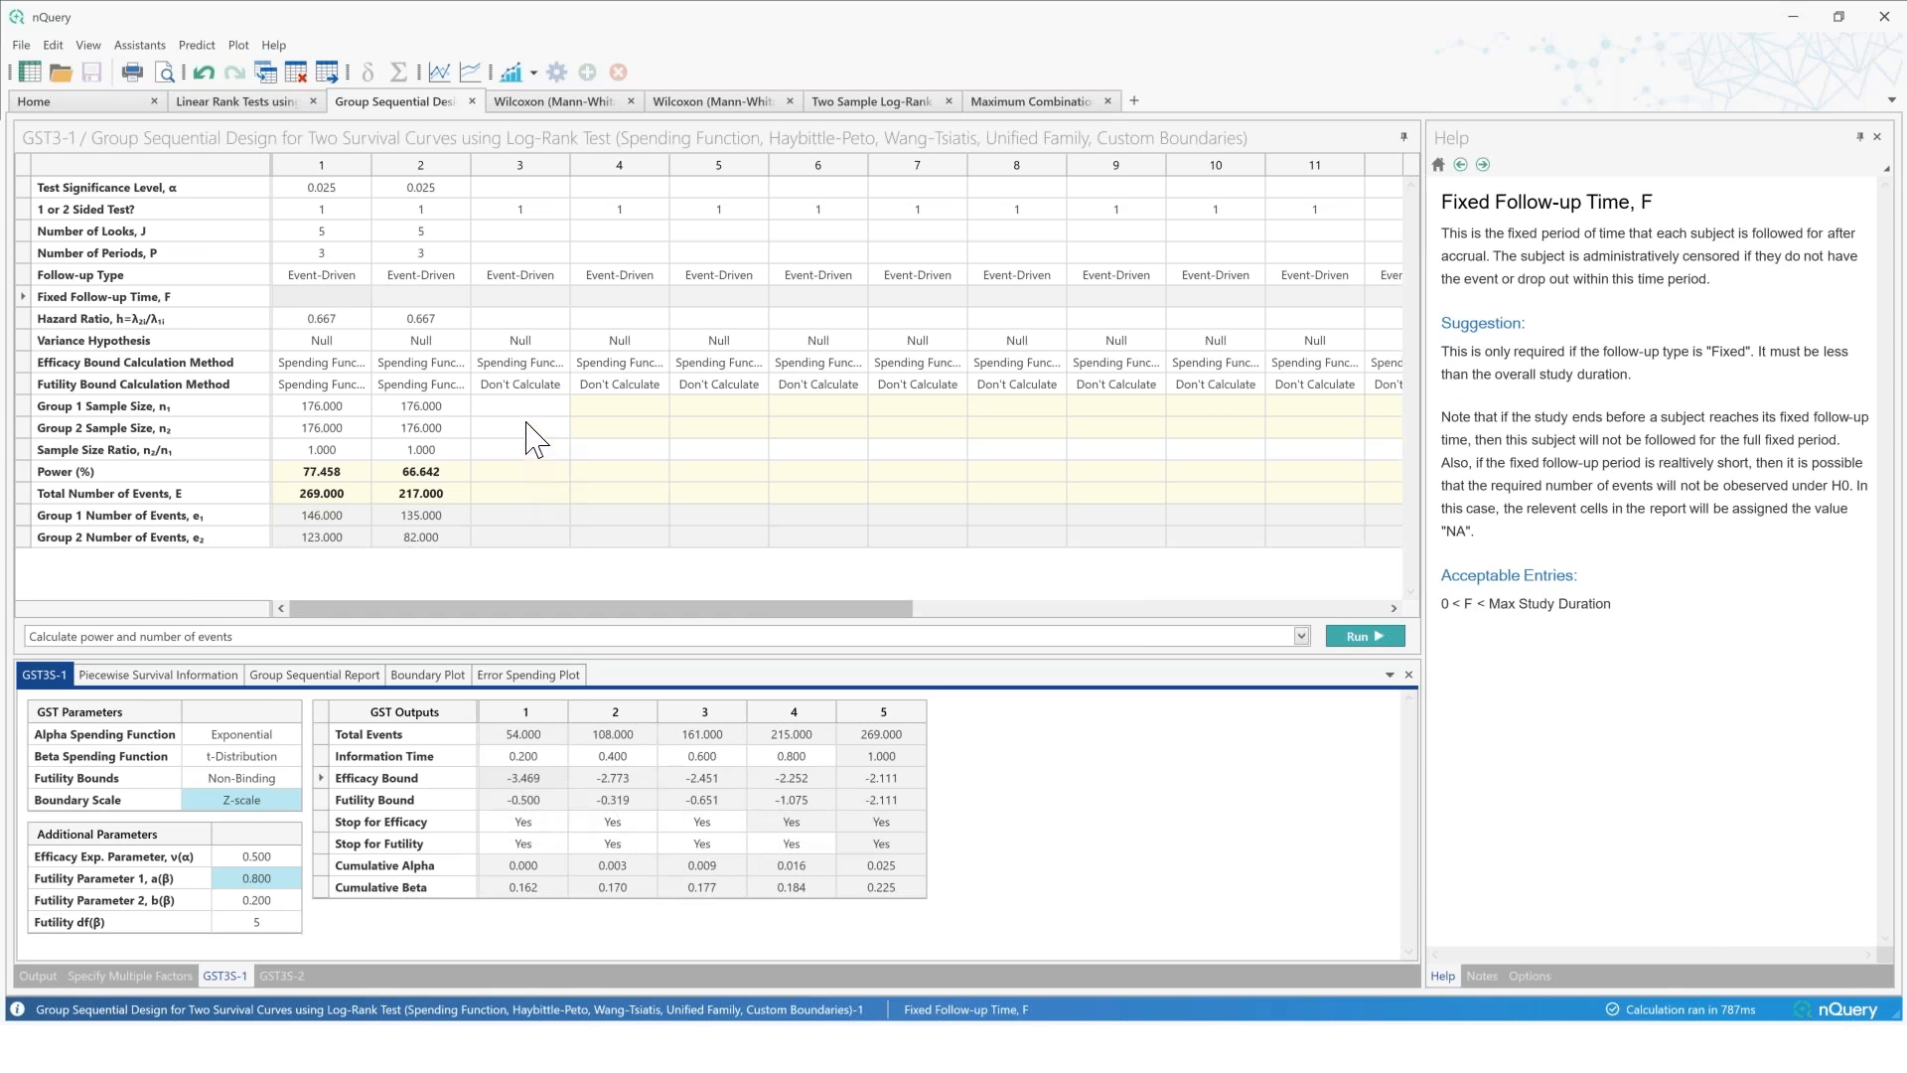
{"action": "left_click", "coordinate": [192, 678]}
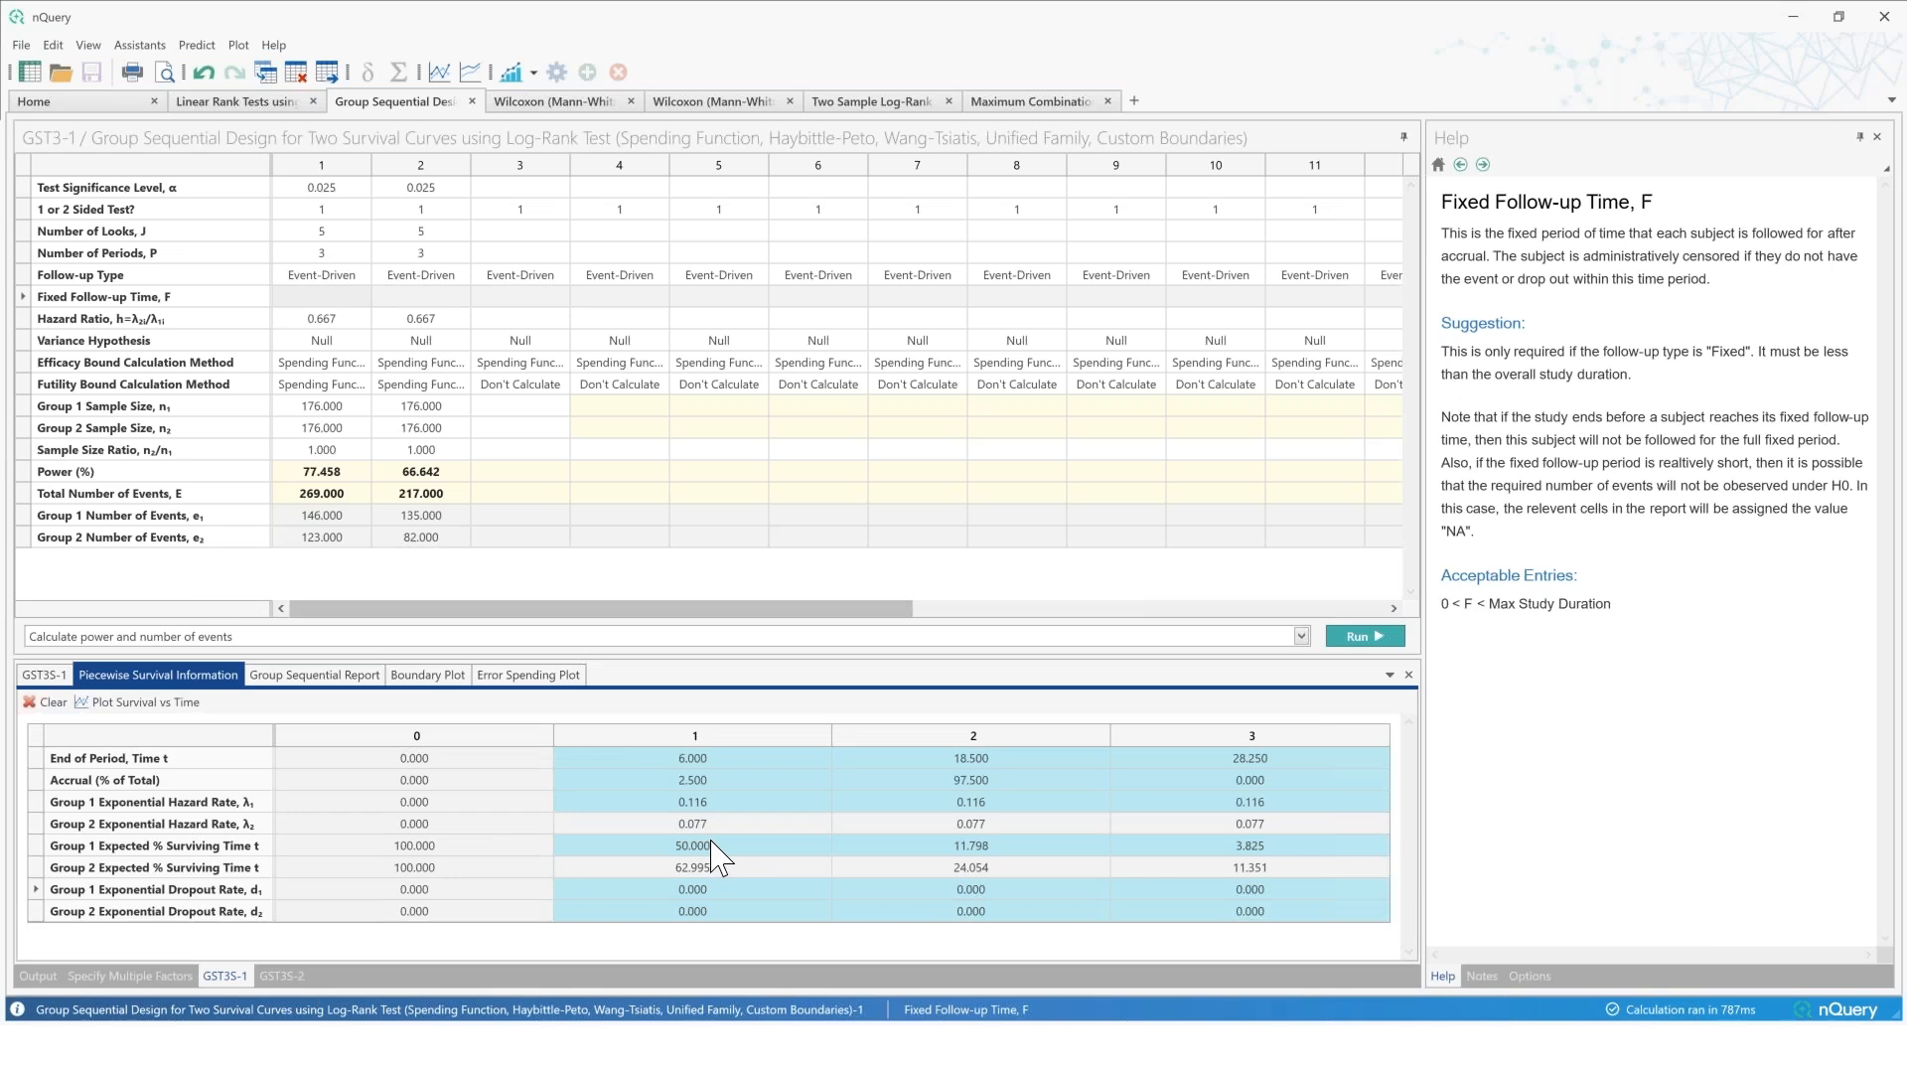
{"action": "left_click", "coordinate": [720, 886]}
{"action": "type", "text": "0."}
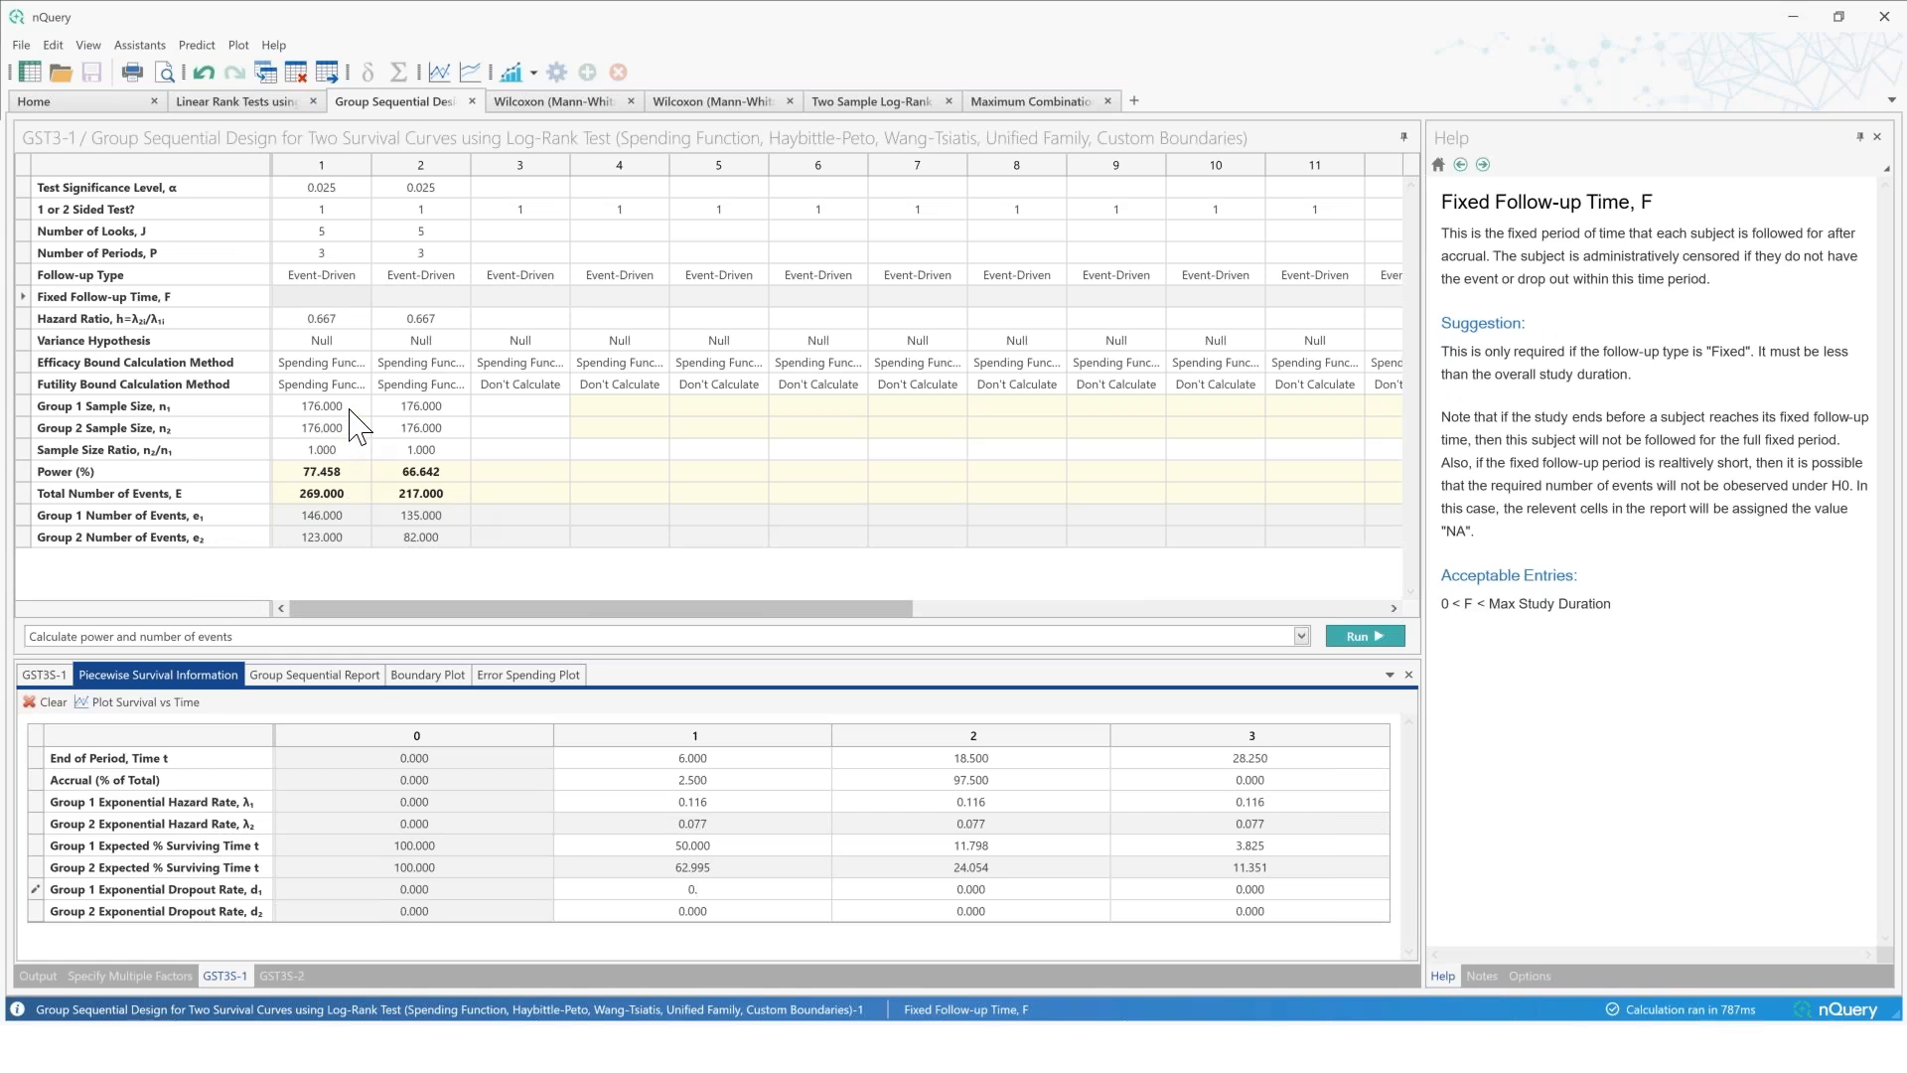
{"action": "left_click", "coordinate": [307, 676]}
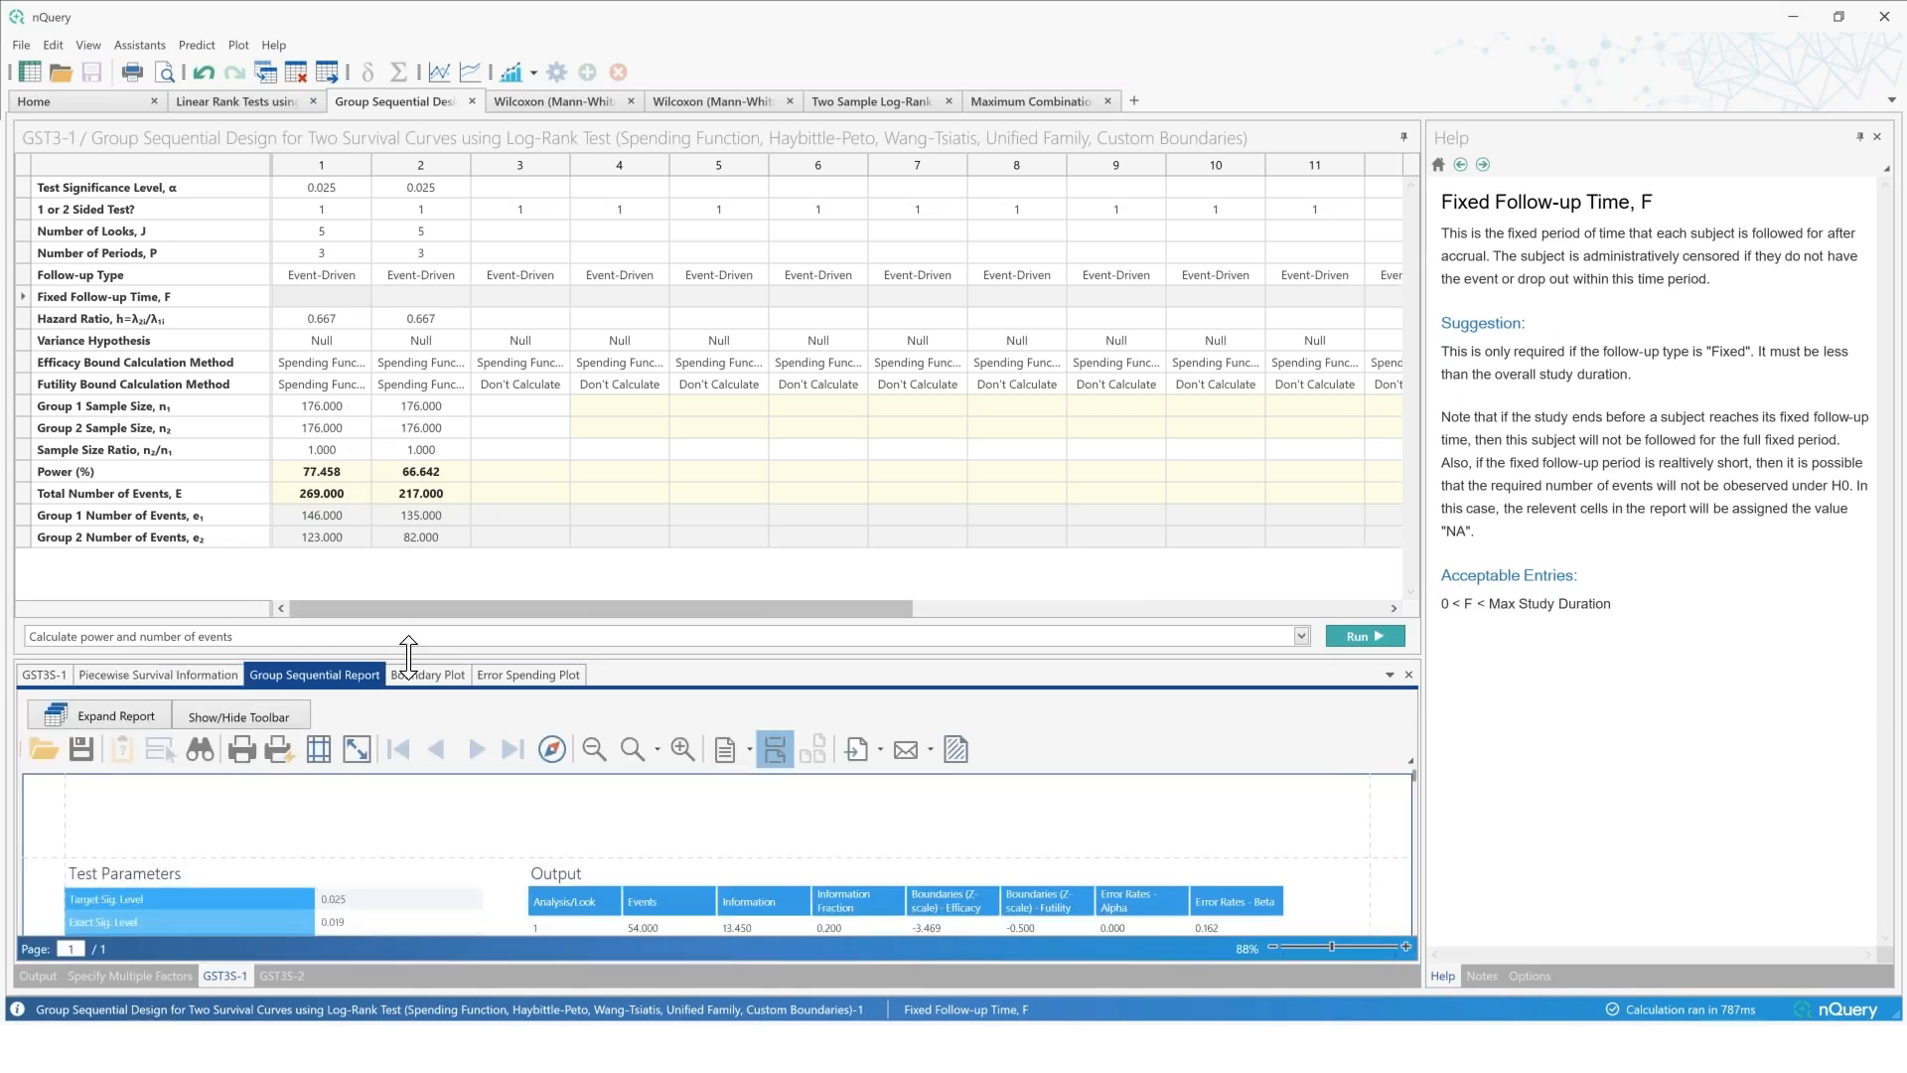
Step: Enlarge the column 1 group sequential report and examine its boundaries and the Error Spending Plot at the first look
{"action": "left_click_drag", "start_coordinate": [409, 649], "coordinate": [486, 182]}
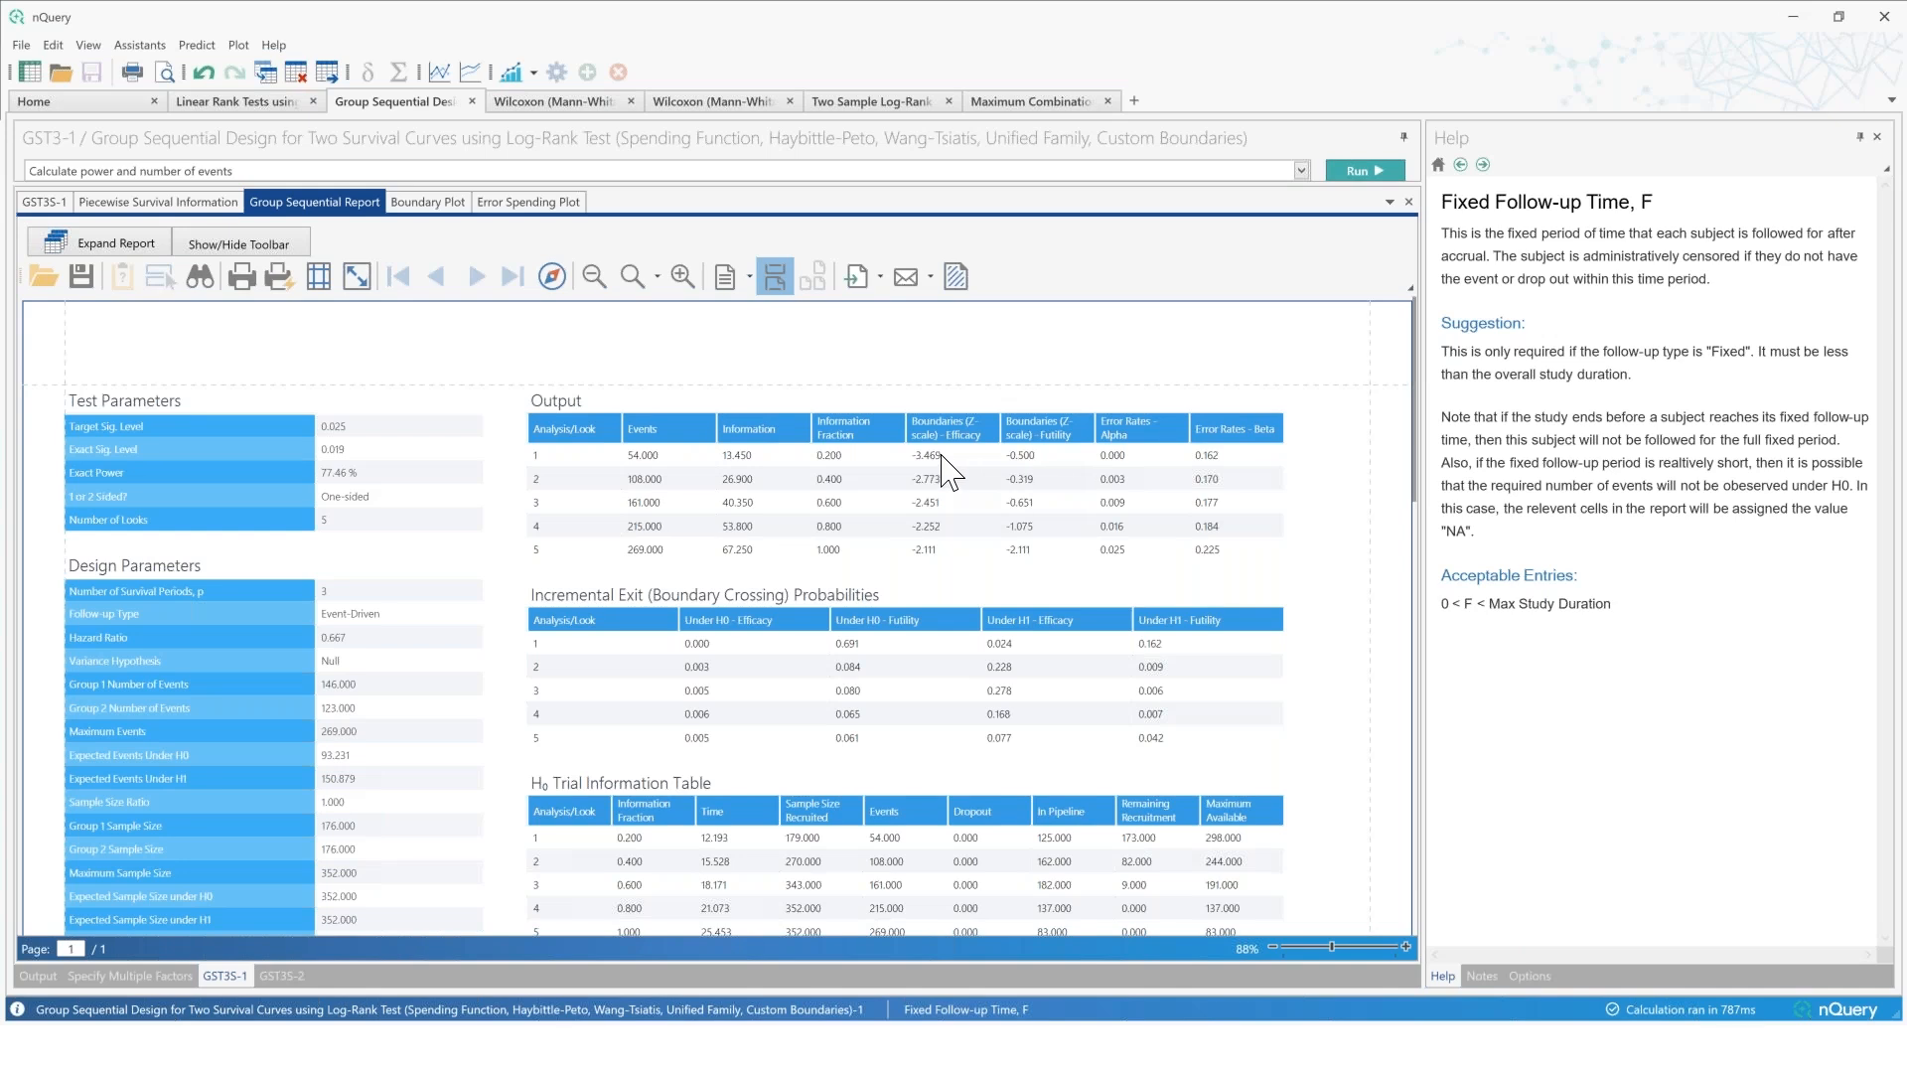
{"action": "scroll", "coordinate": [943, 467], "scroll_direction": "down", "scroll_amount": 2}
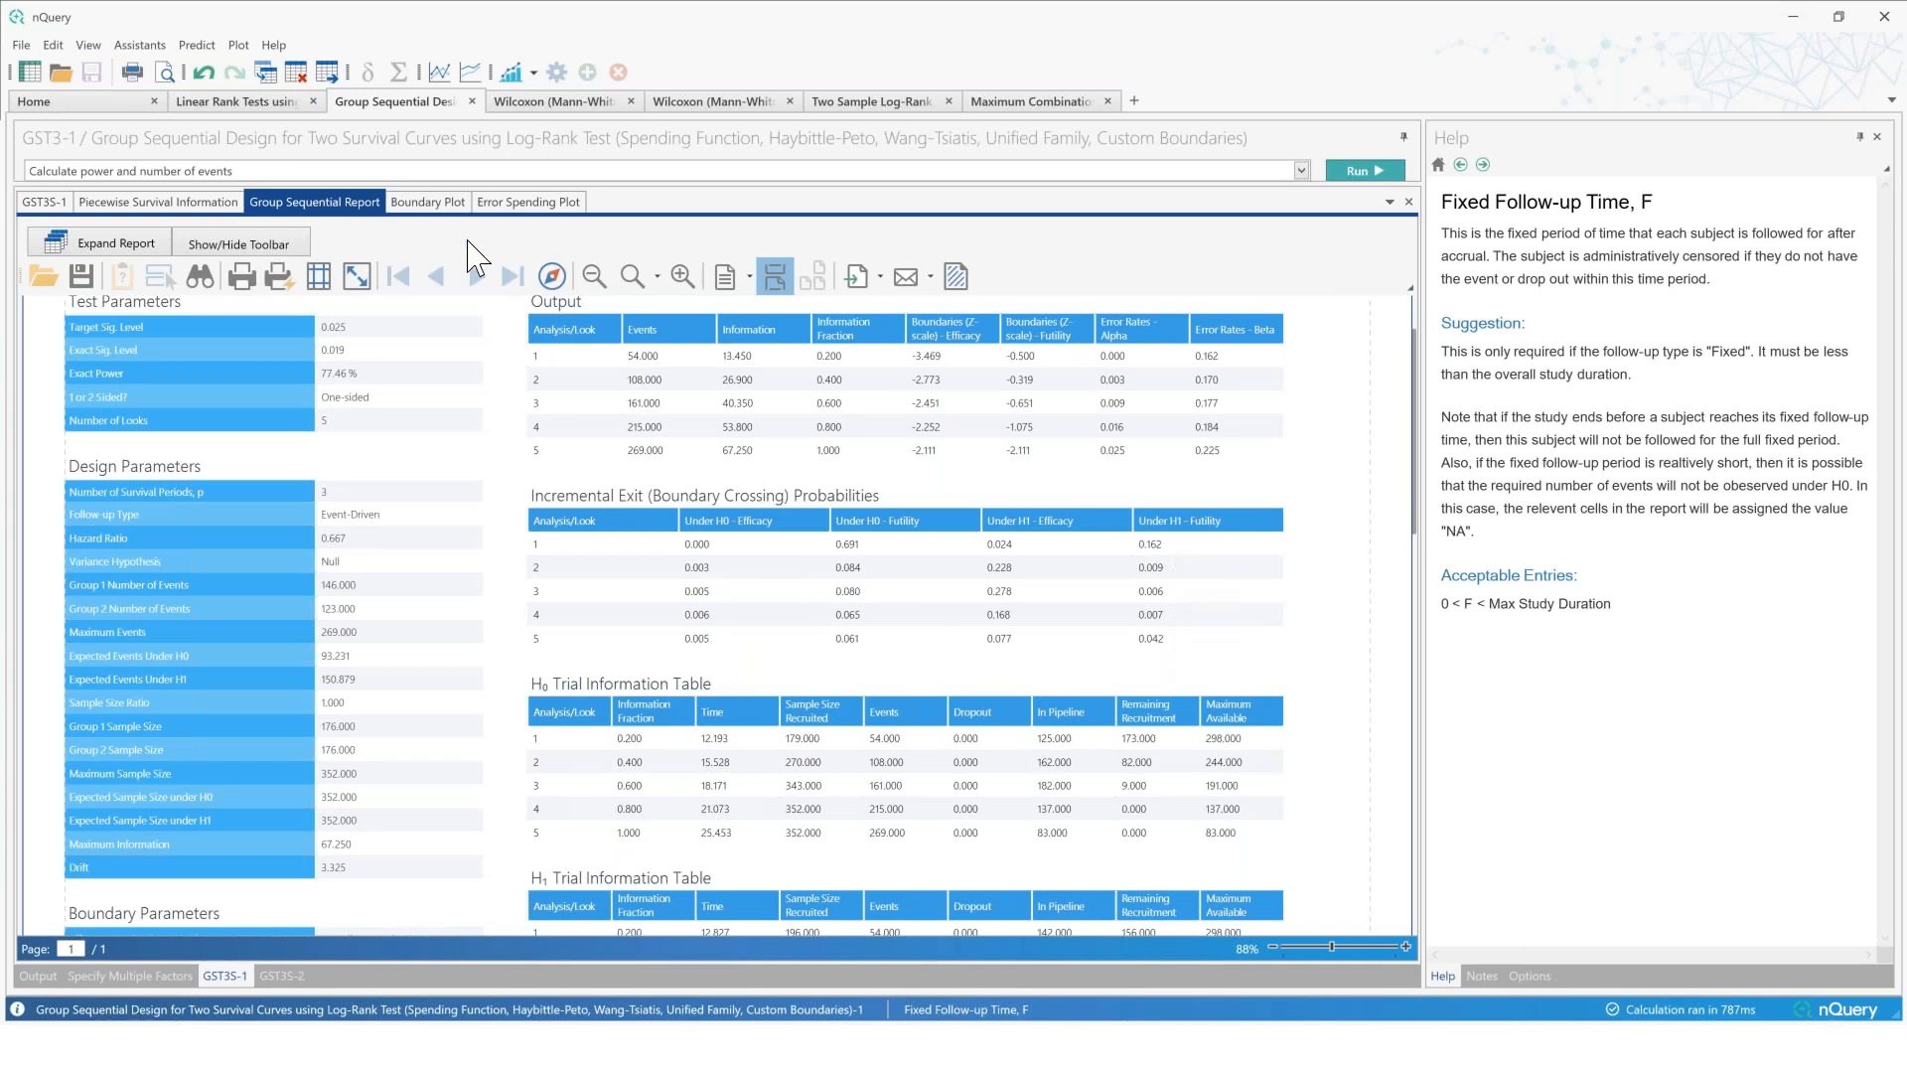
{"action": "left_click", "coordinate": [509, 204]}
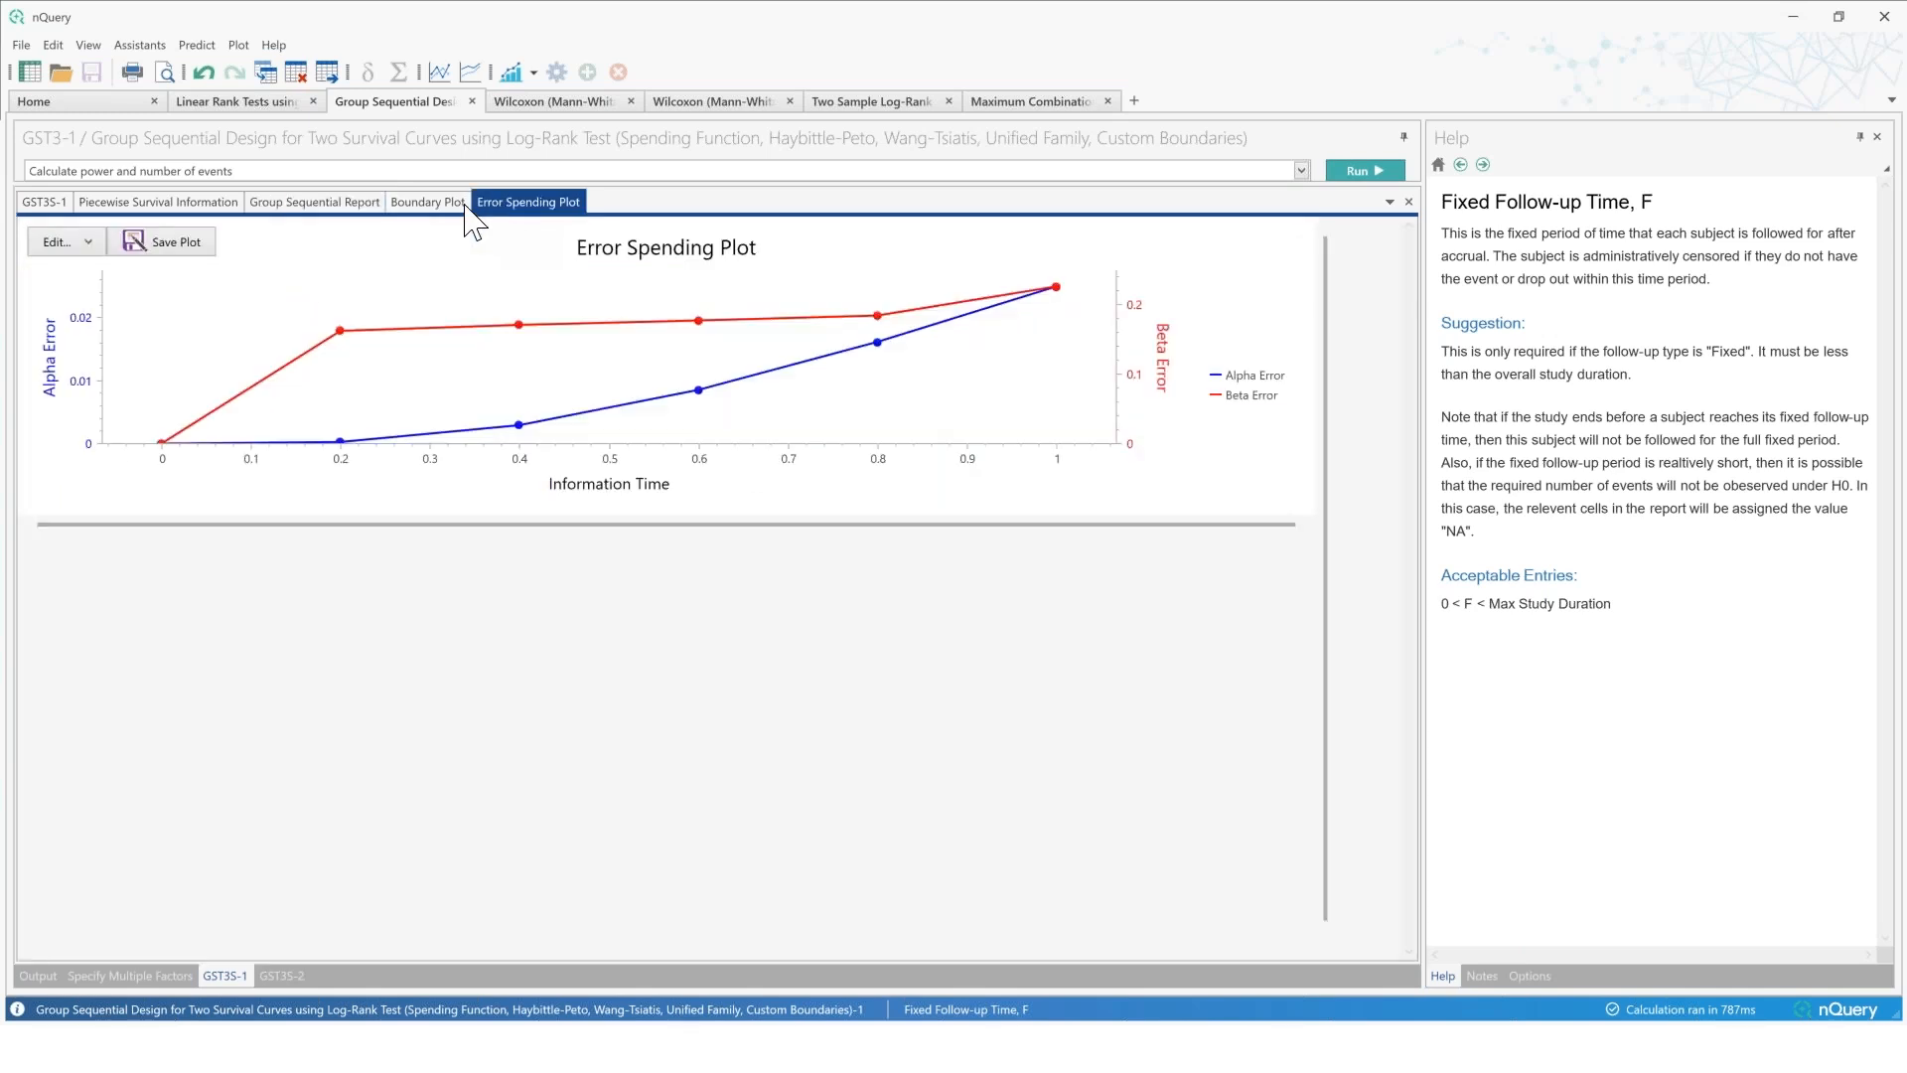
{"action": "mouse_move", "coordinate": [342, 334]}
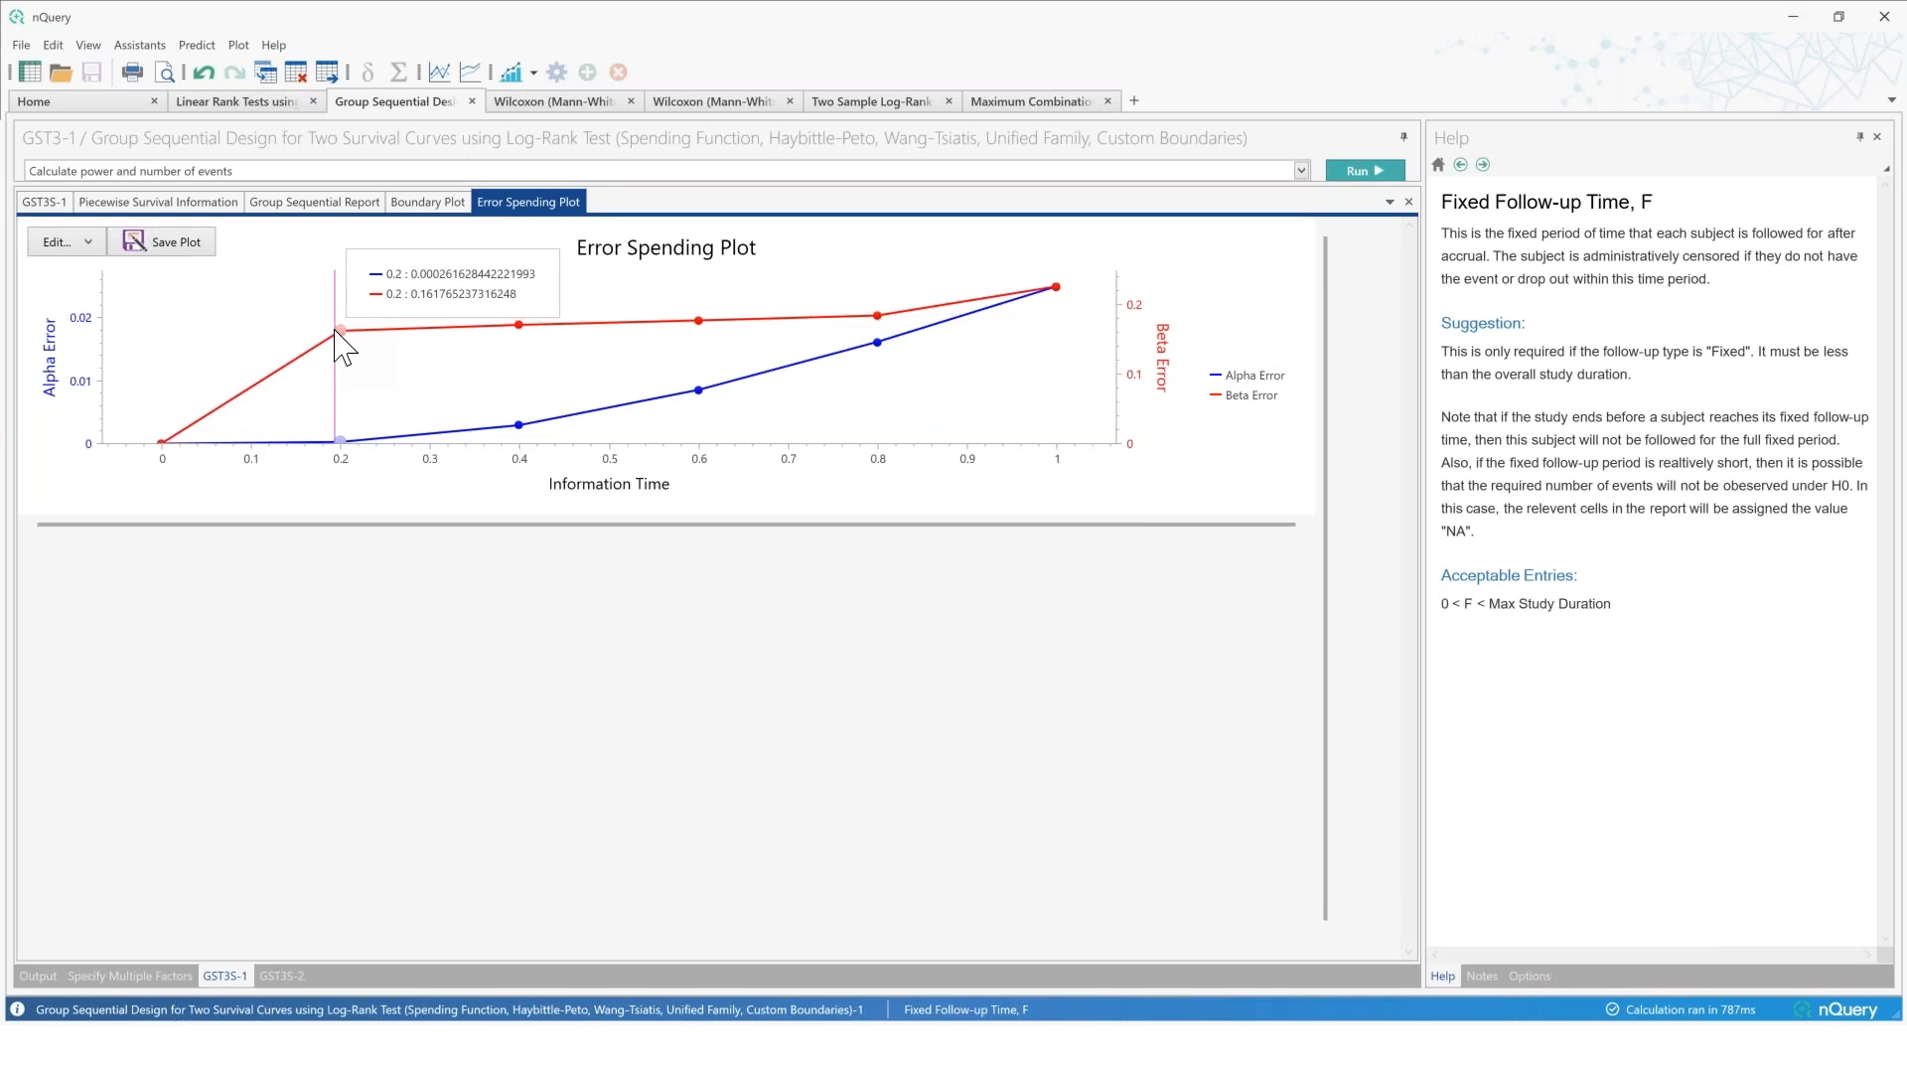
Step: Examine the column 1 report's boundary crossing probabilities, expected events and the trial information tables under H0 and H1
{"action": "left_click", "coordinate": [332, 204]}
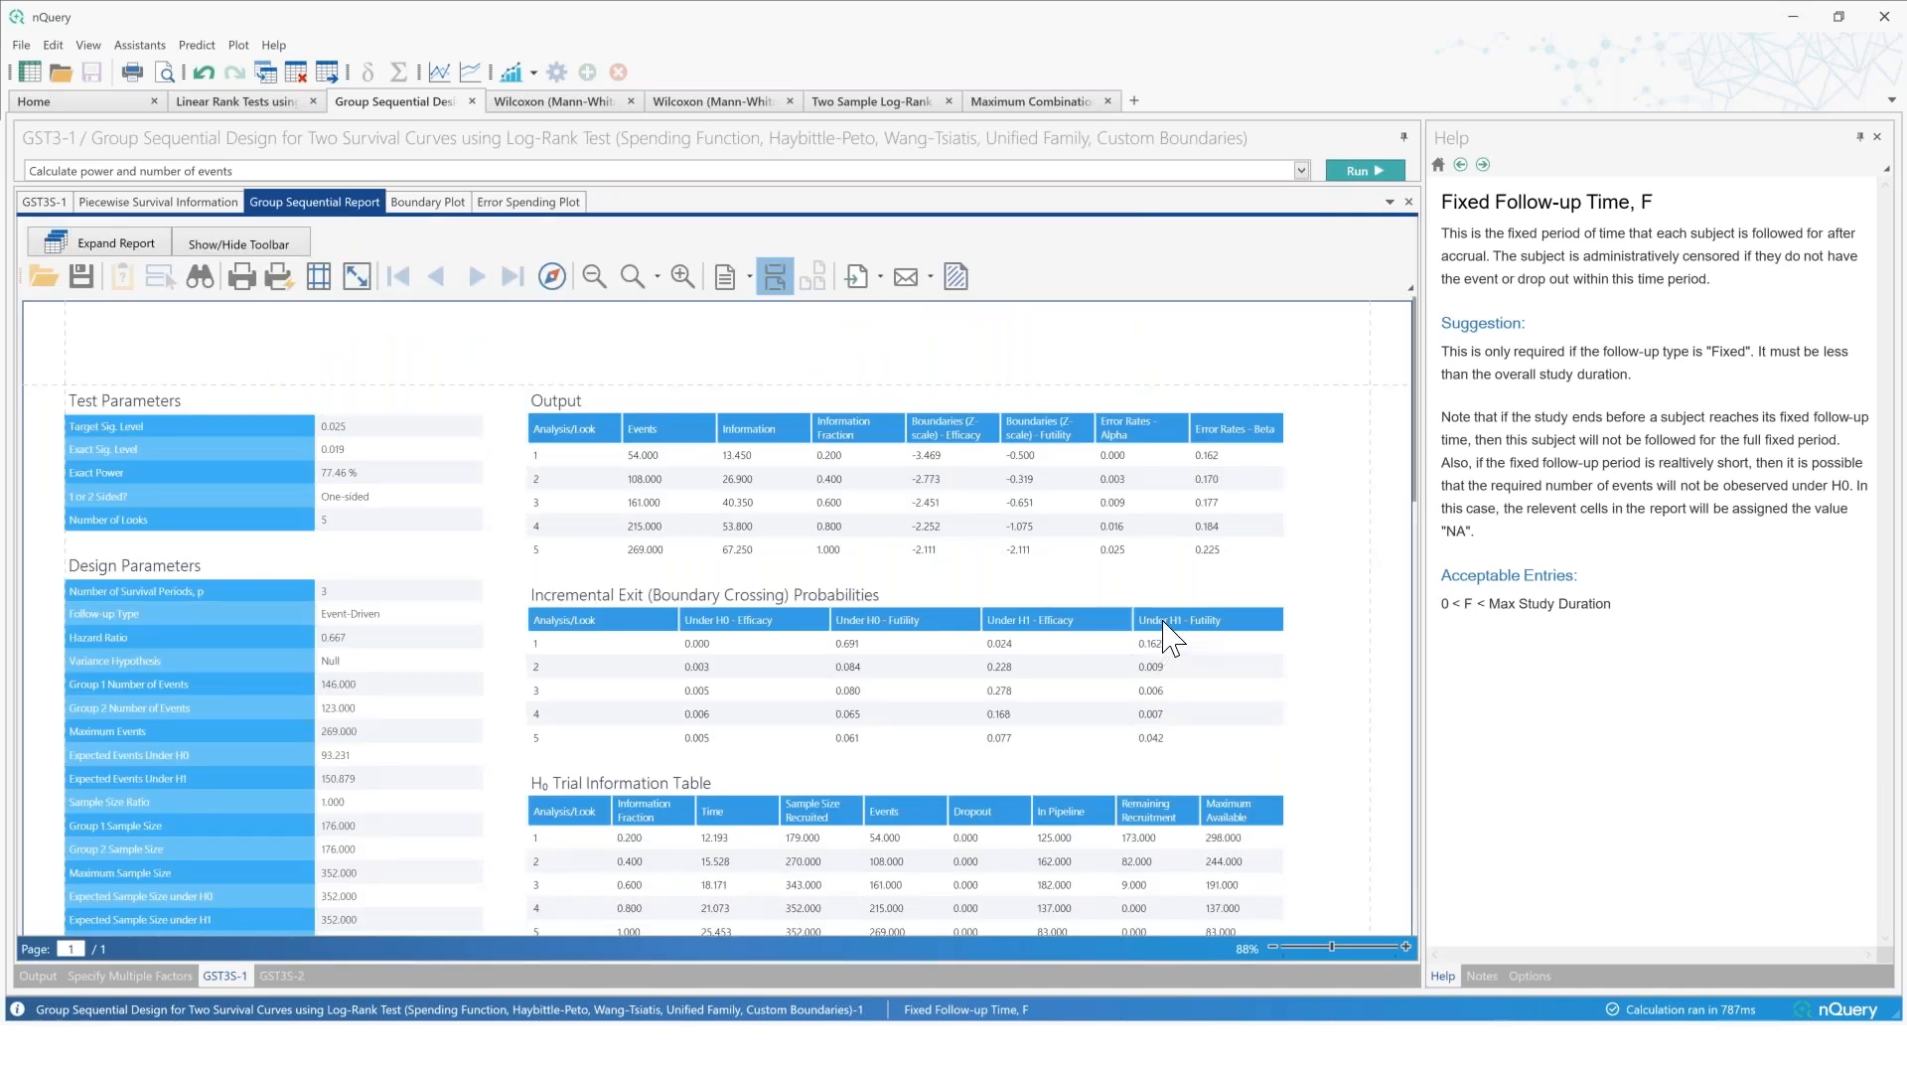
{"action": "scroll", "coordinate": [1164, 617], "scroll_direction": "down", "scroll_amount": 1}
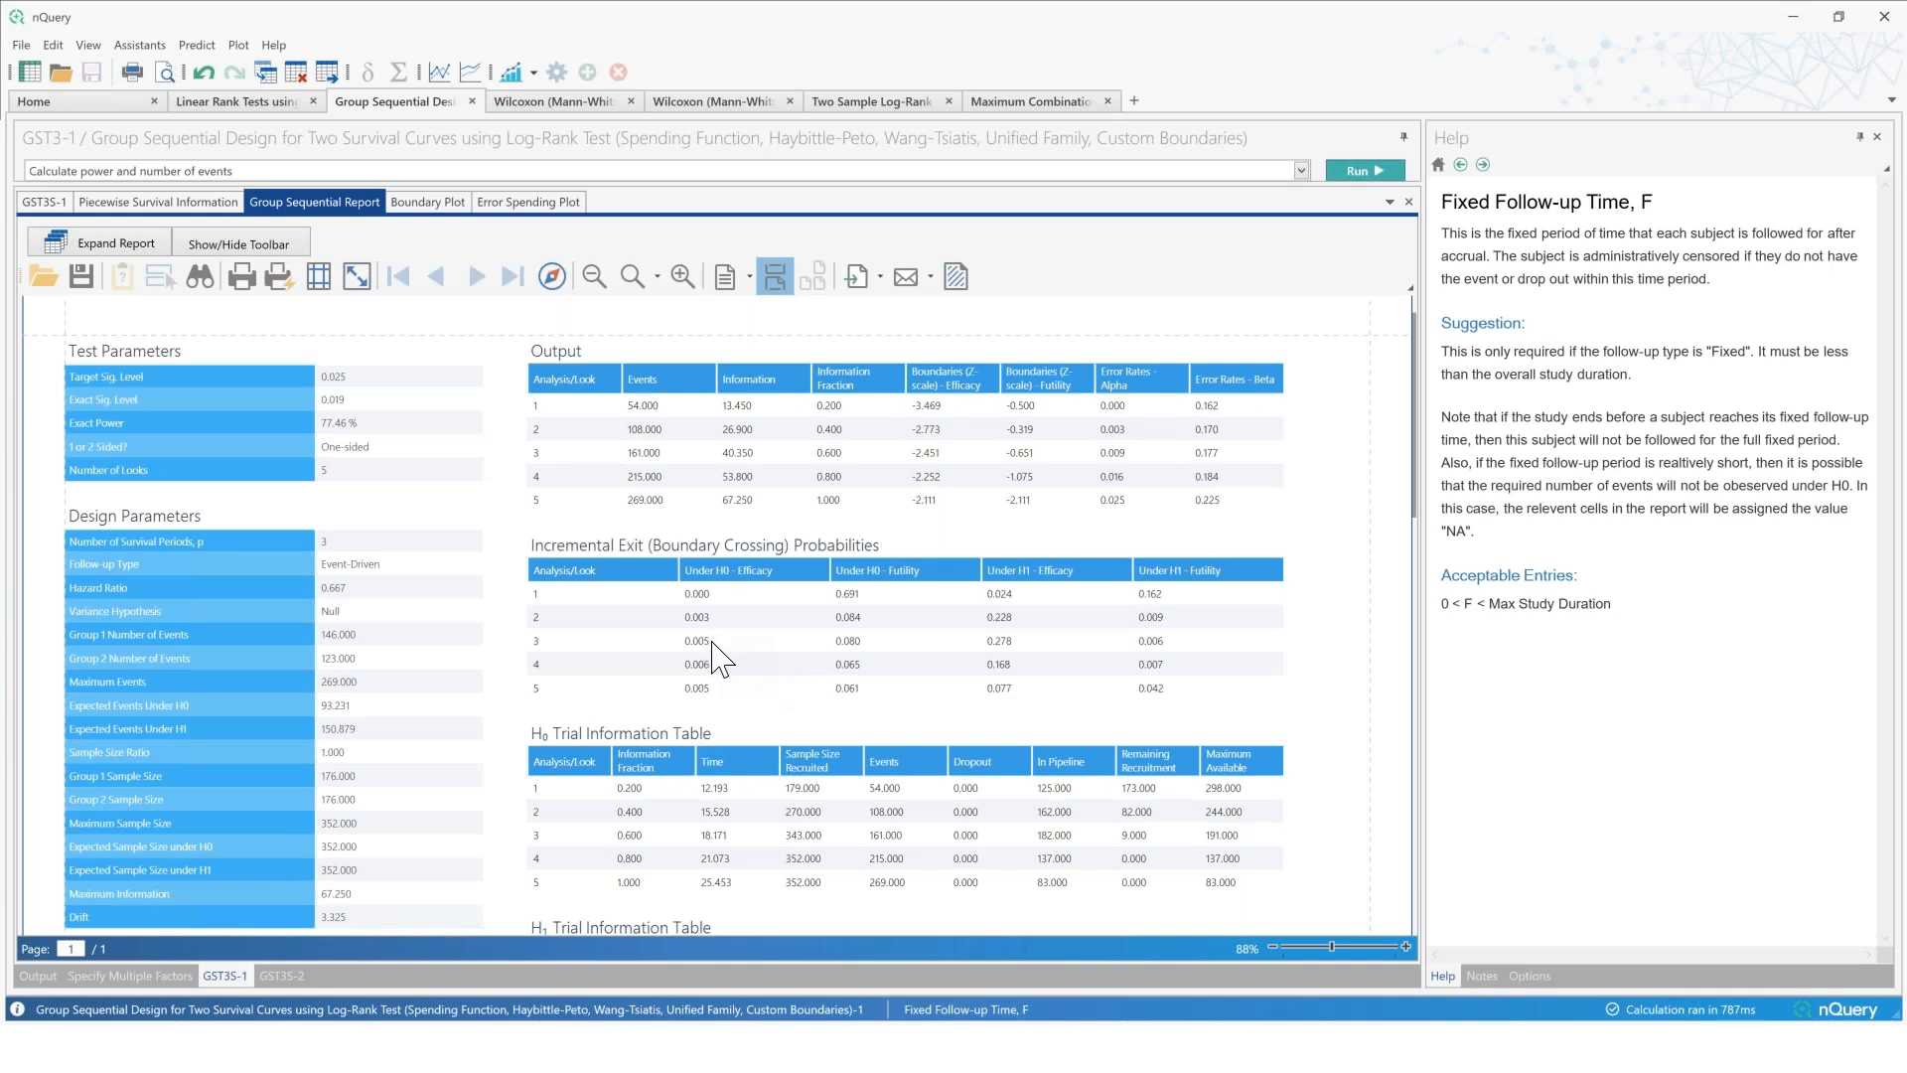
{"action": "scroll", "coordinate": [725, 663], "scroll_direction": "down", "scroll_amount": 5}
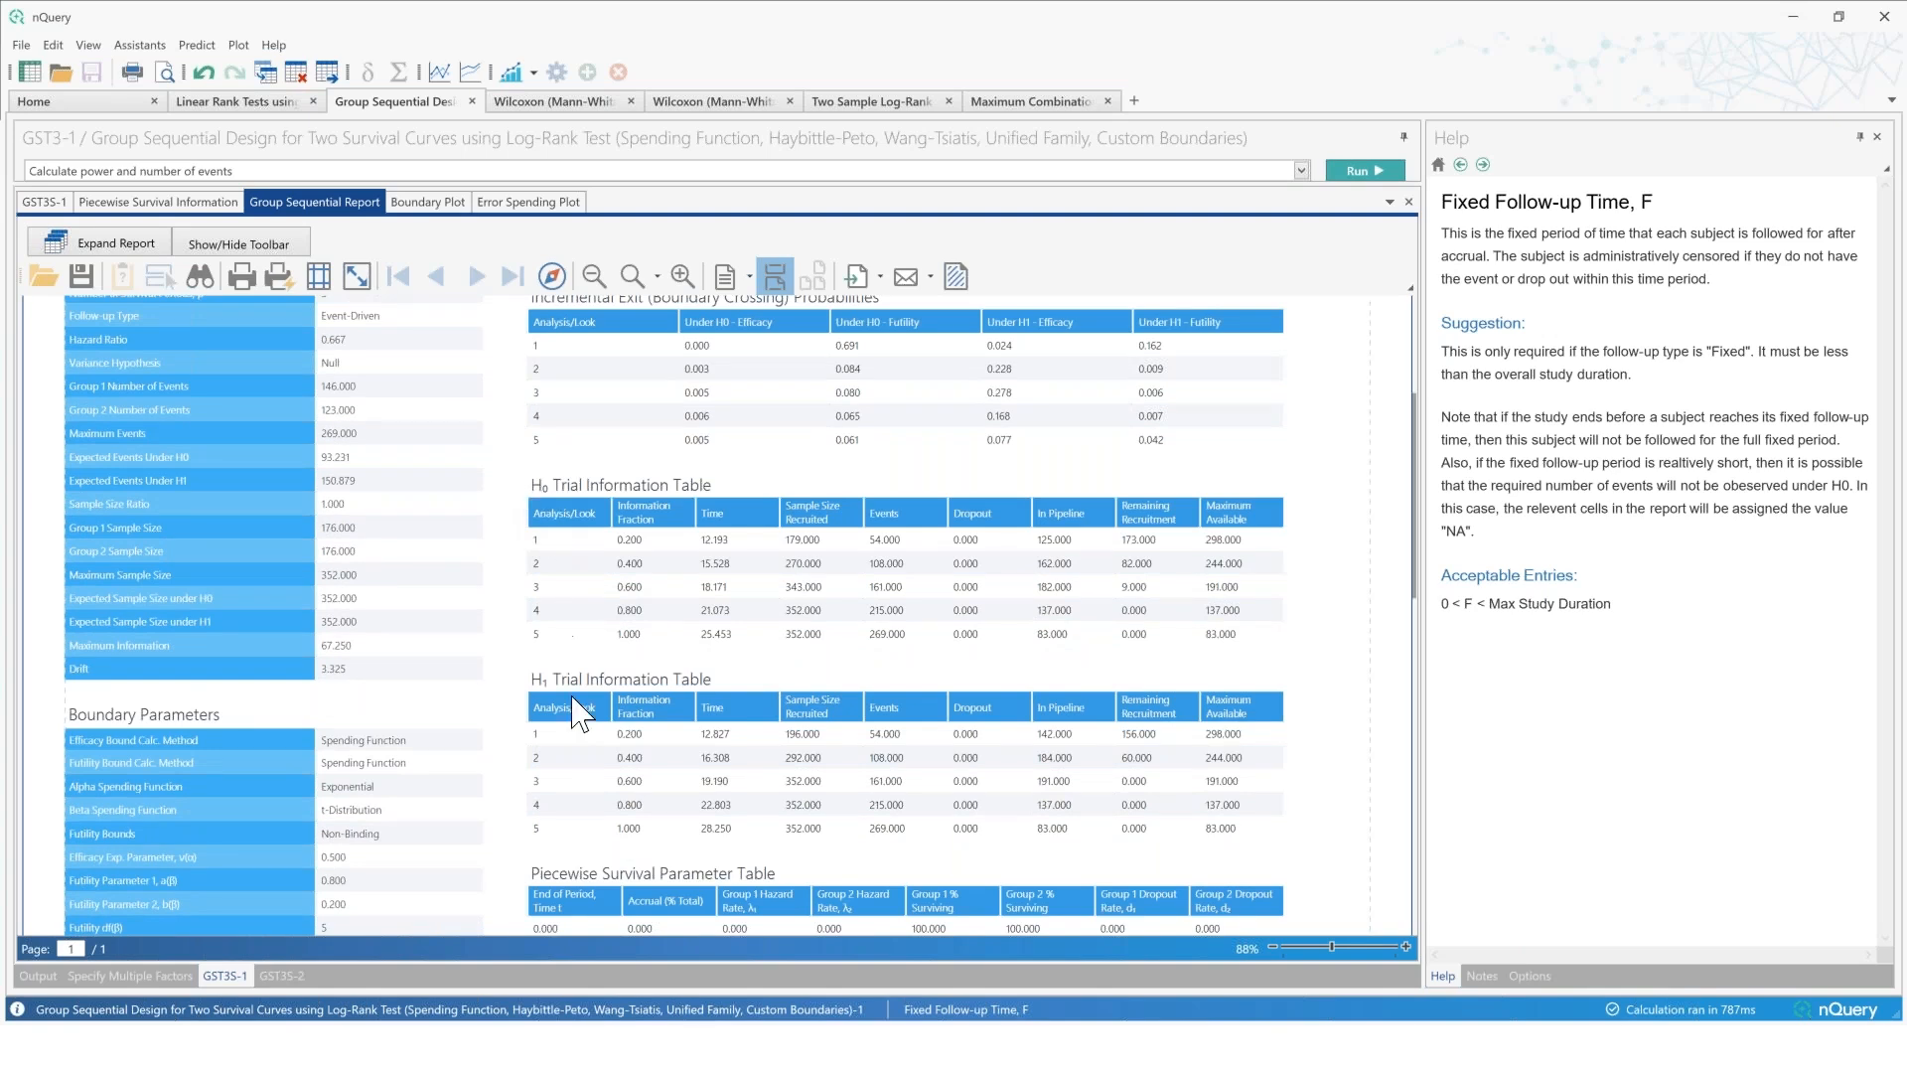
{"action": "scroll", "coordinate": [579, 689], "scroll_direction": "down", "scroll_amount": 1}
{"action": "scroll", "coordinate": [581, 685], "scroll_direction": "down", "scroll_amount": 1}
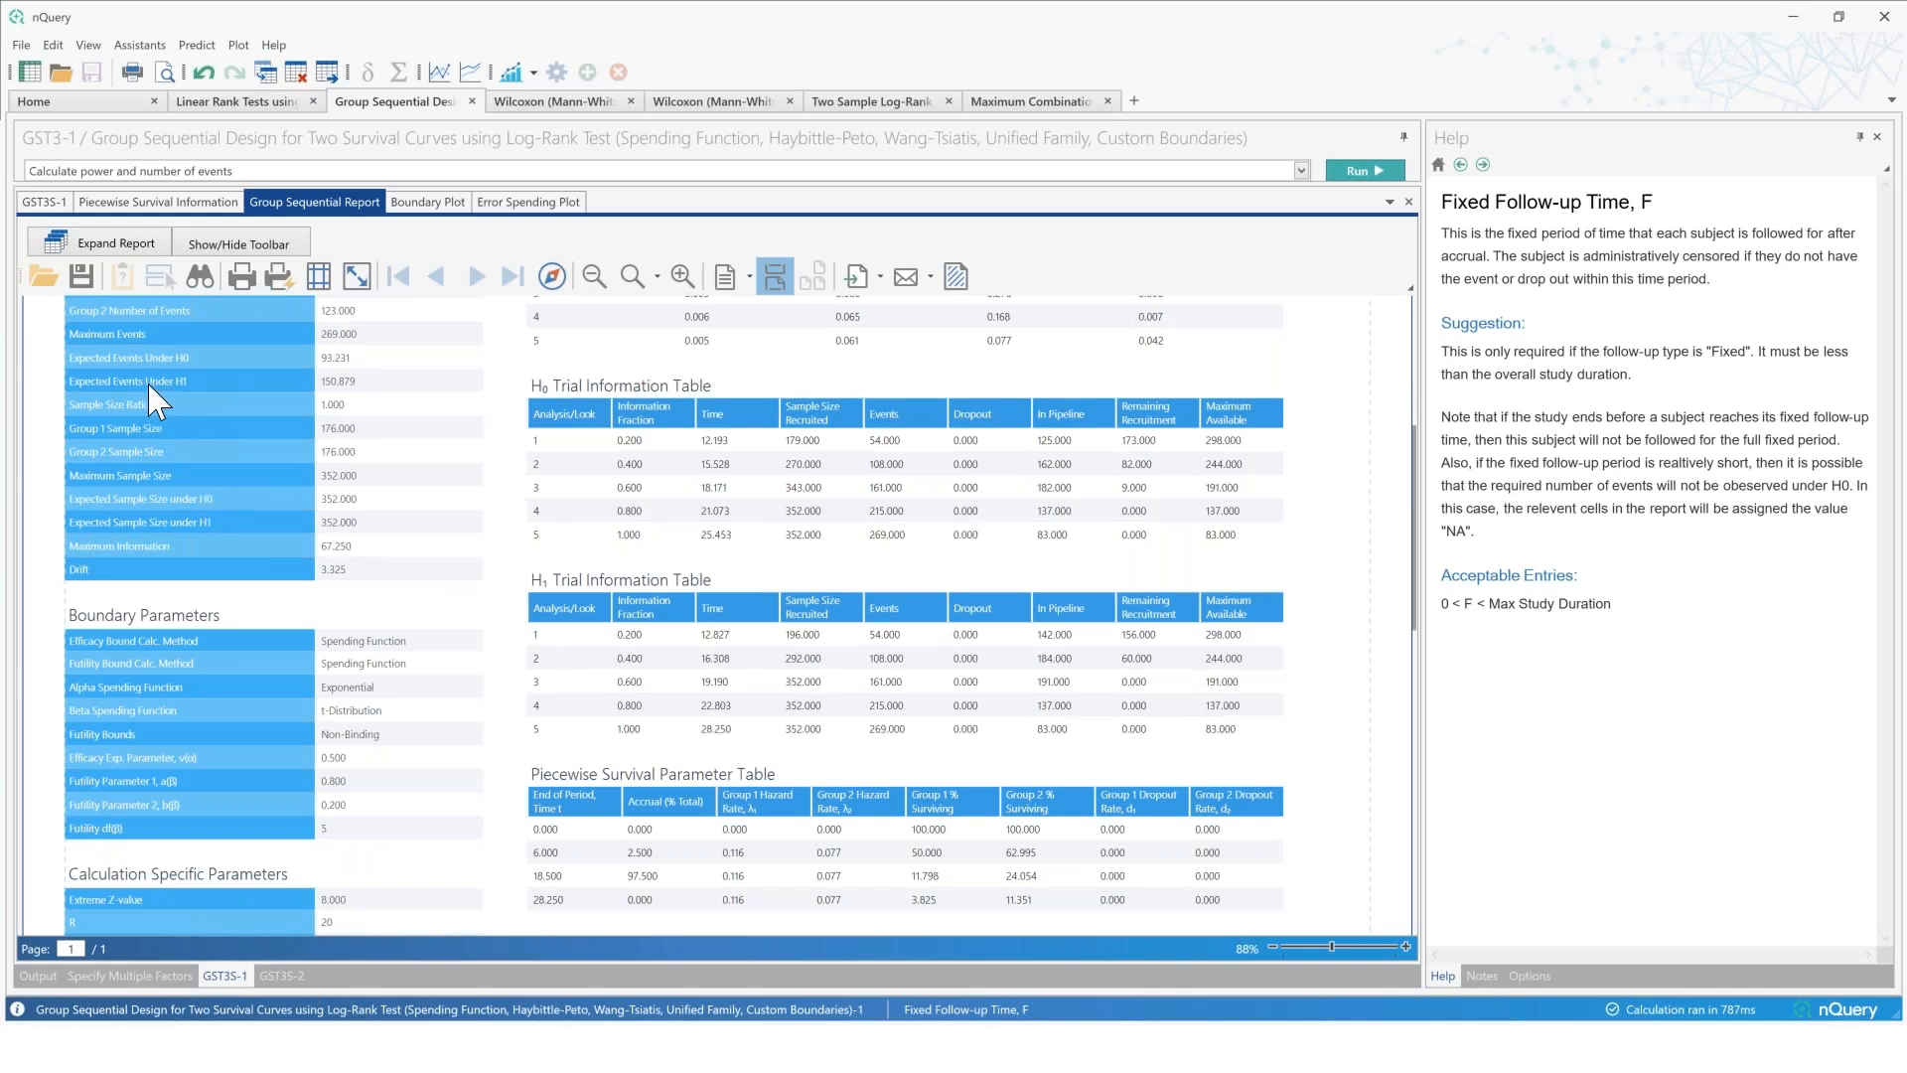
{"action": "scroll", "coordinate": [125, 367], "scroll_direction": "up", "scroll_amount": 1}
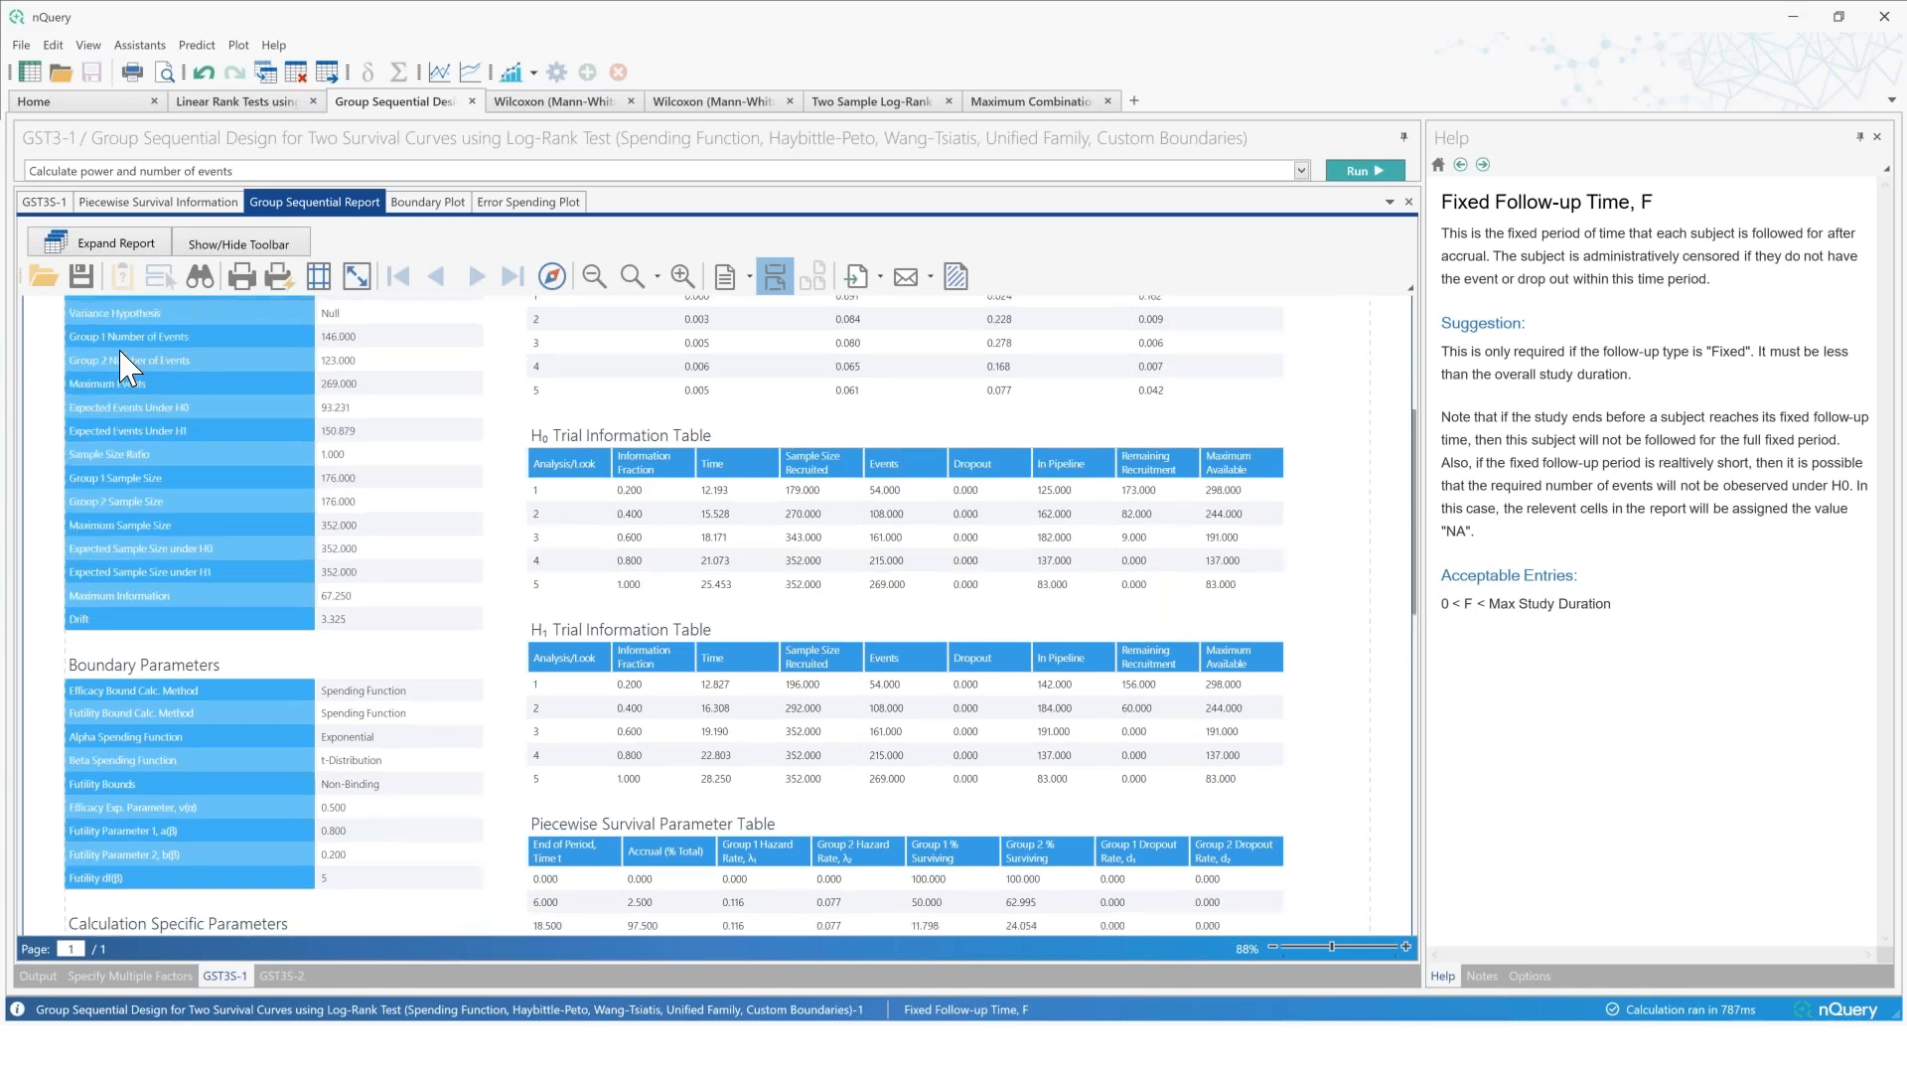
{"action": "scroll", "coordinate": [124, 367], "scroll_direction": "up", "scroll_amount": 1}
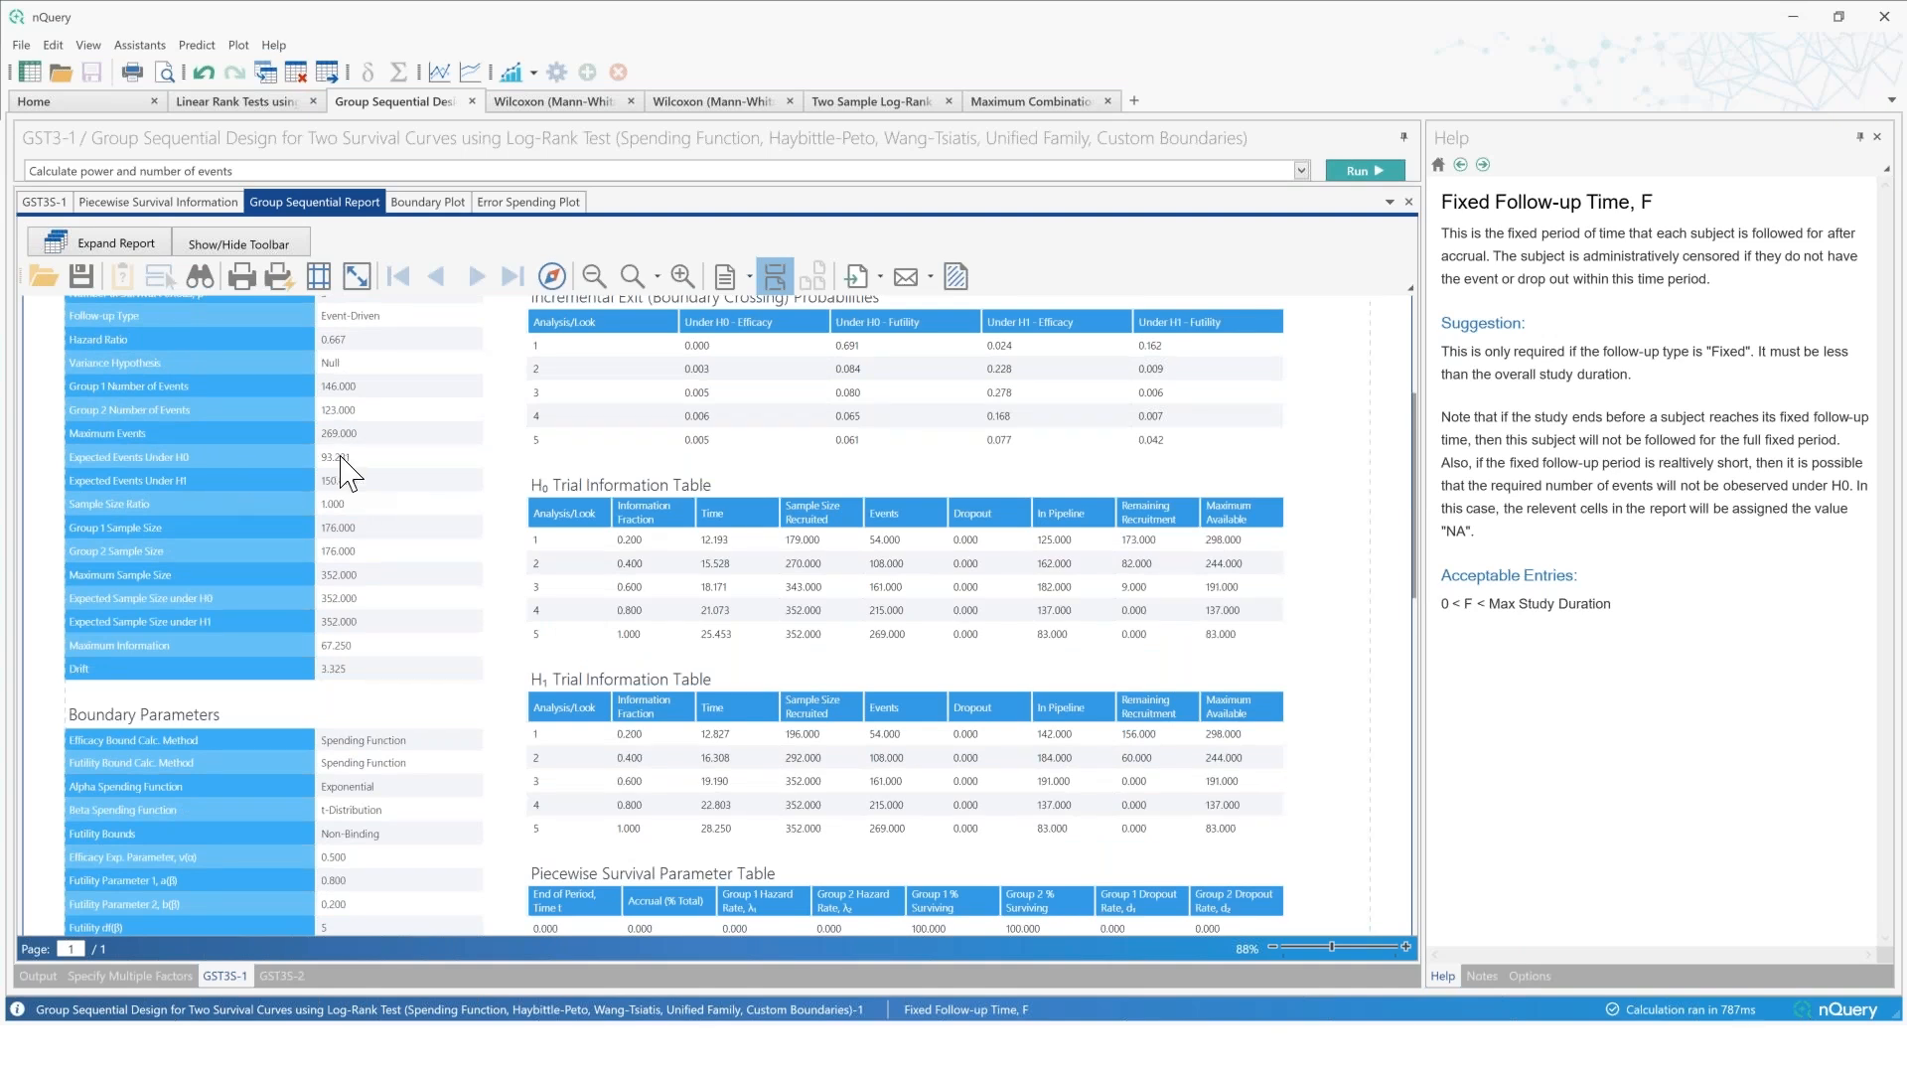
{"action": "scroll", "coordinate": [344, 486], "scroll_direction": "up", "scroll_amount": 1}
{"action": "scroll", "coordinate": [904, 646], "scroll_direction": "down", "scroll_amount": 3}
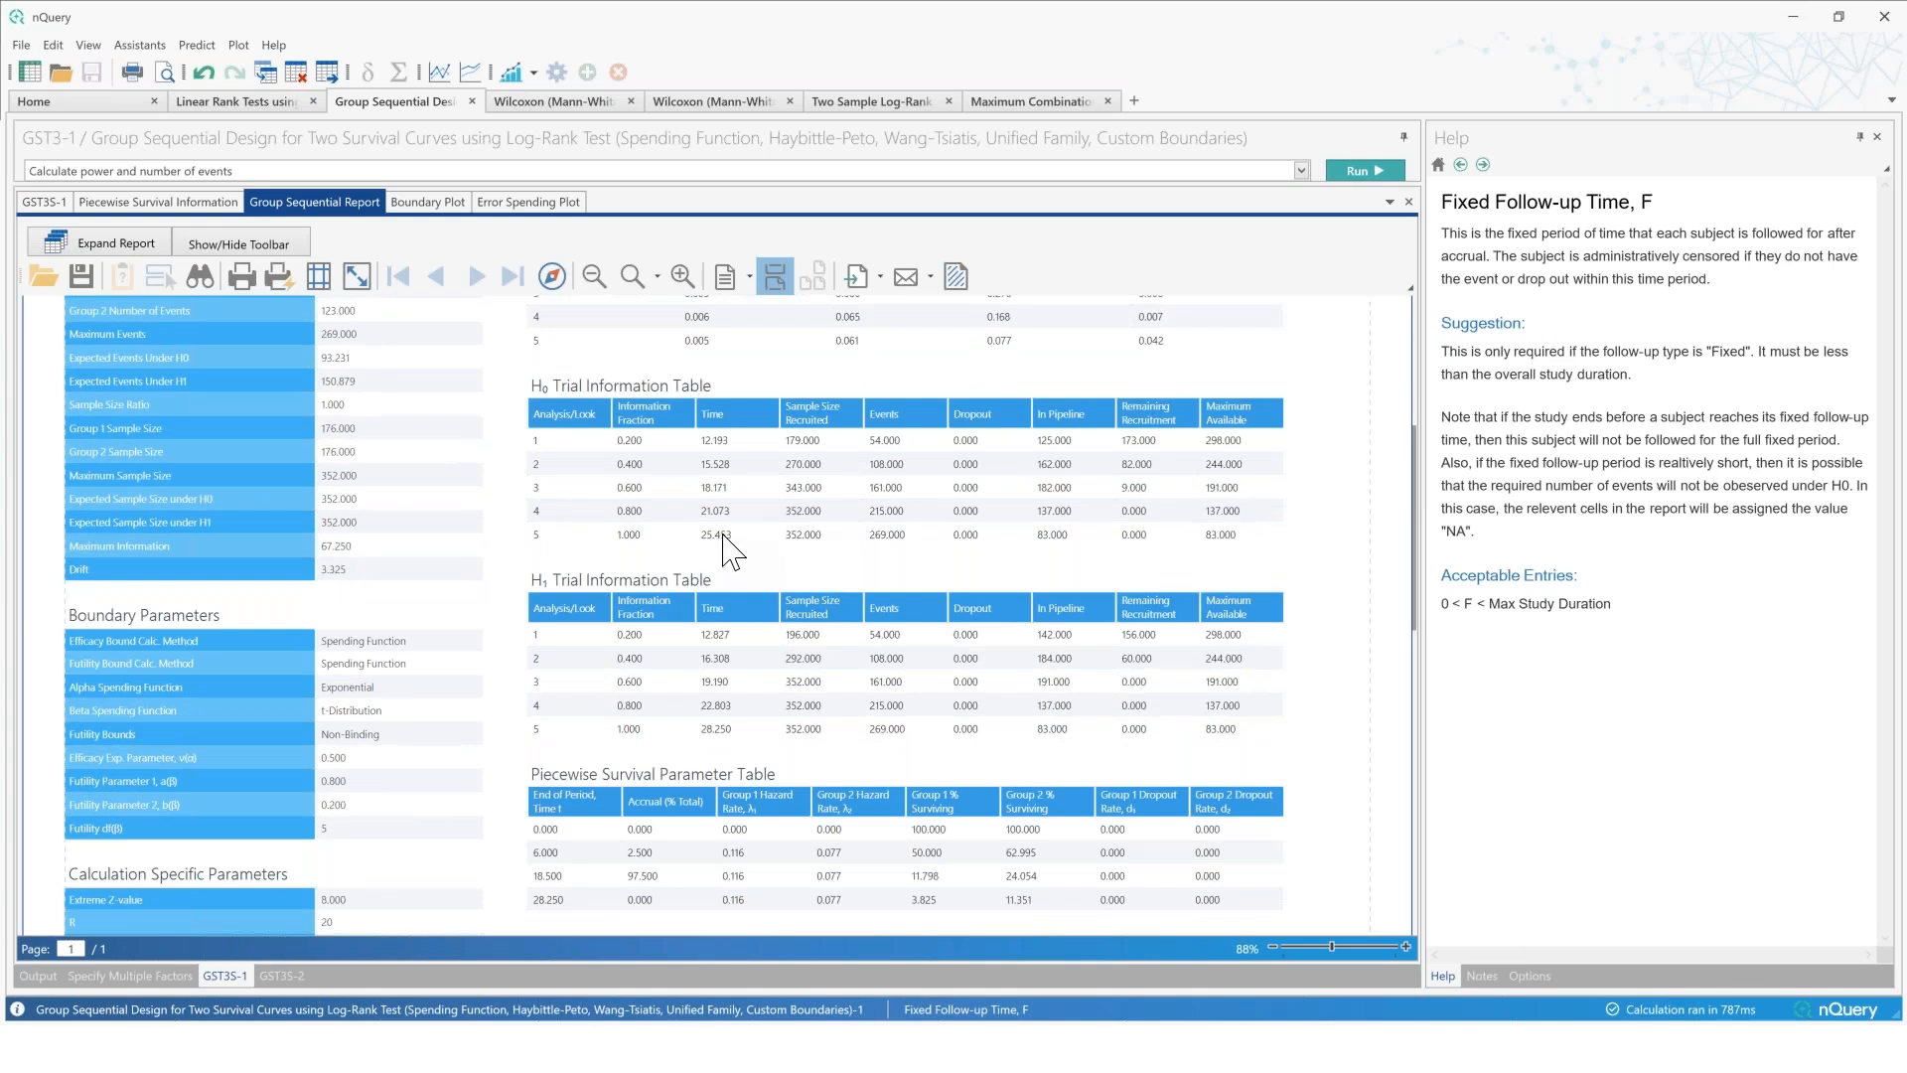
{"action": "scroll", "coordinate": [724, 545], "scroll_direction": "up", "scroll_amount": 4}
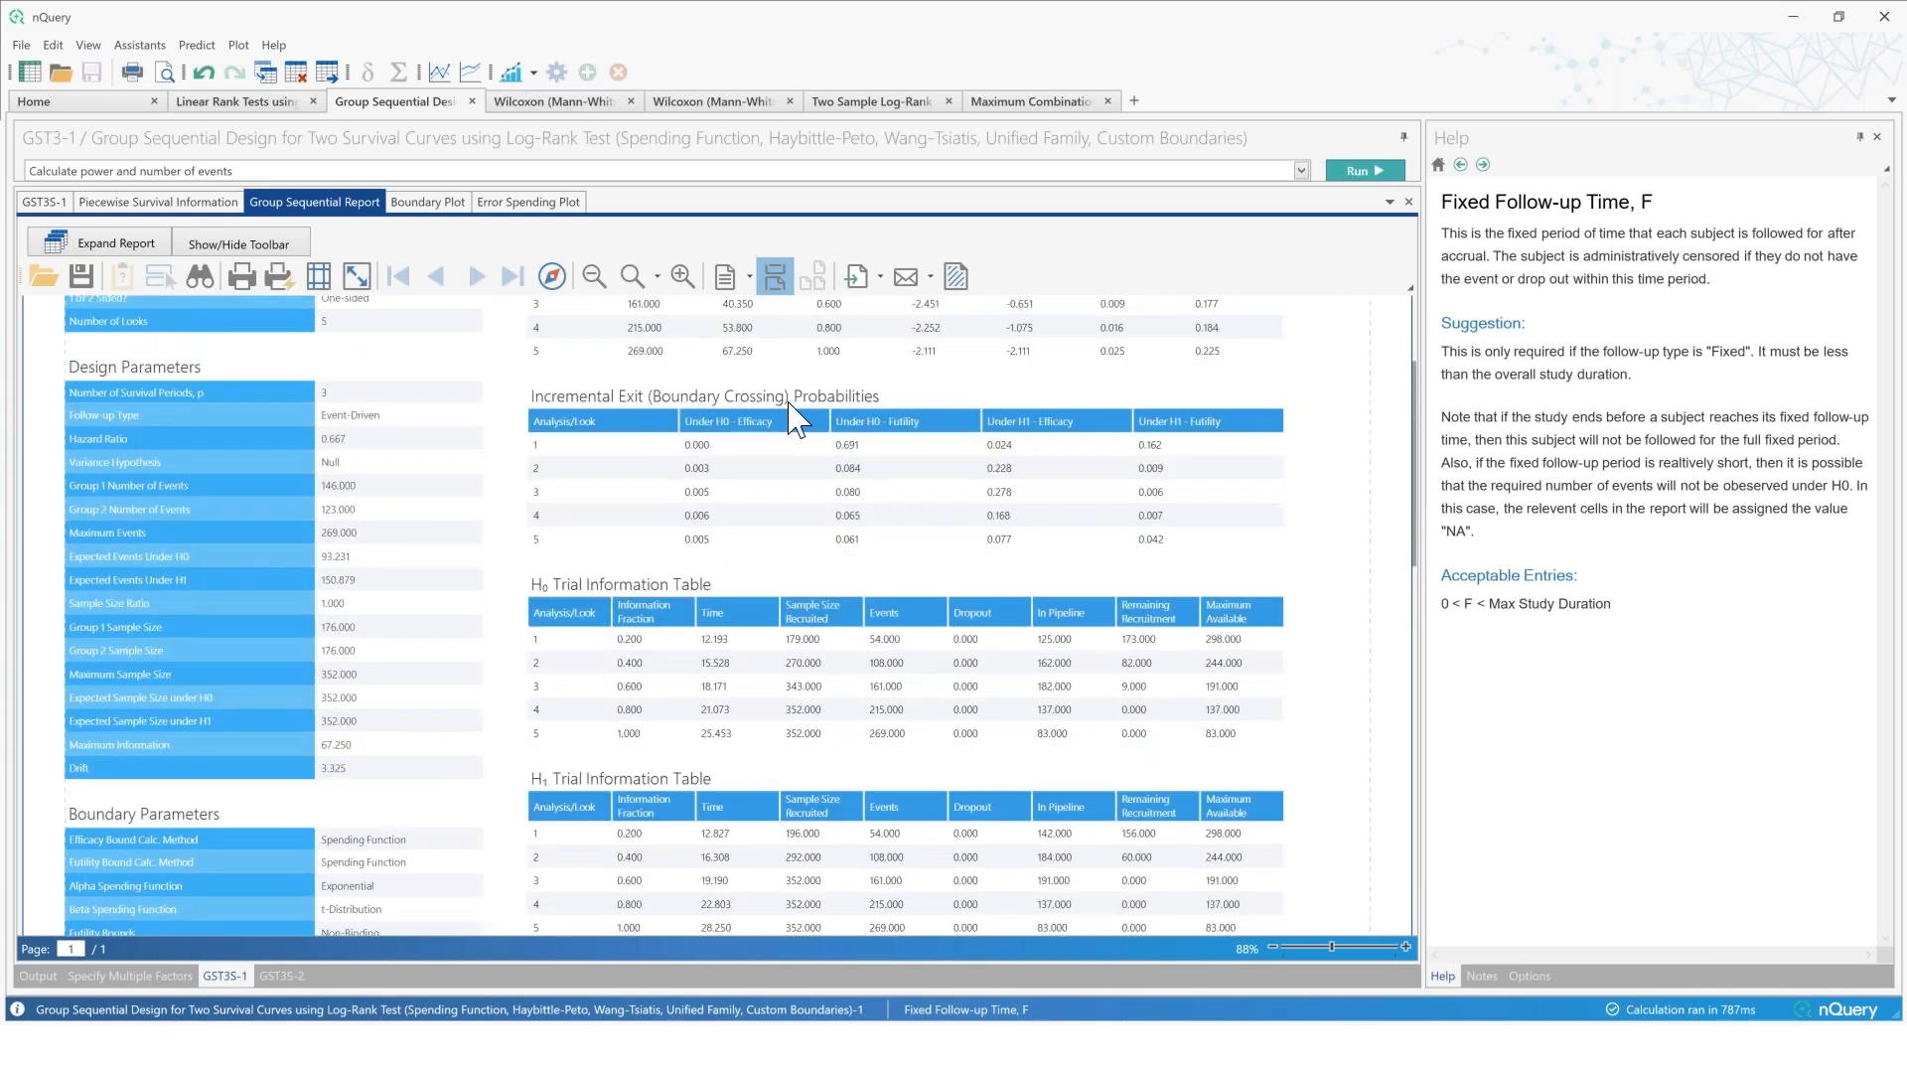
{"action": "scroll", "coordinate": [802, 451], "scroll_direction": "down", "scroll_amount": 6}
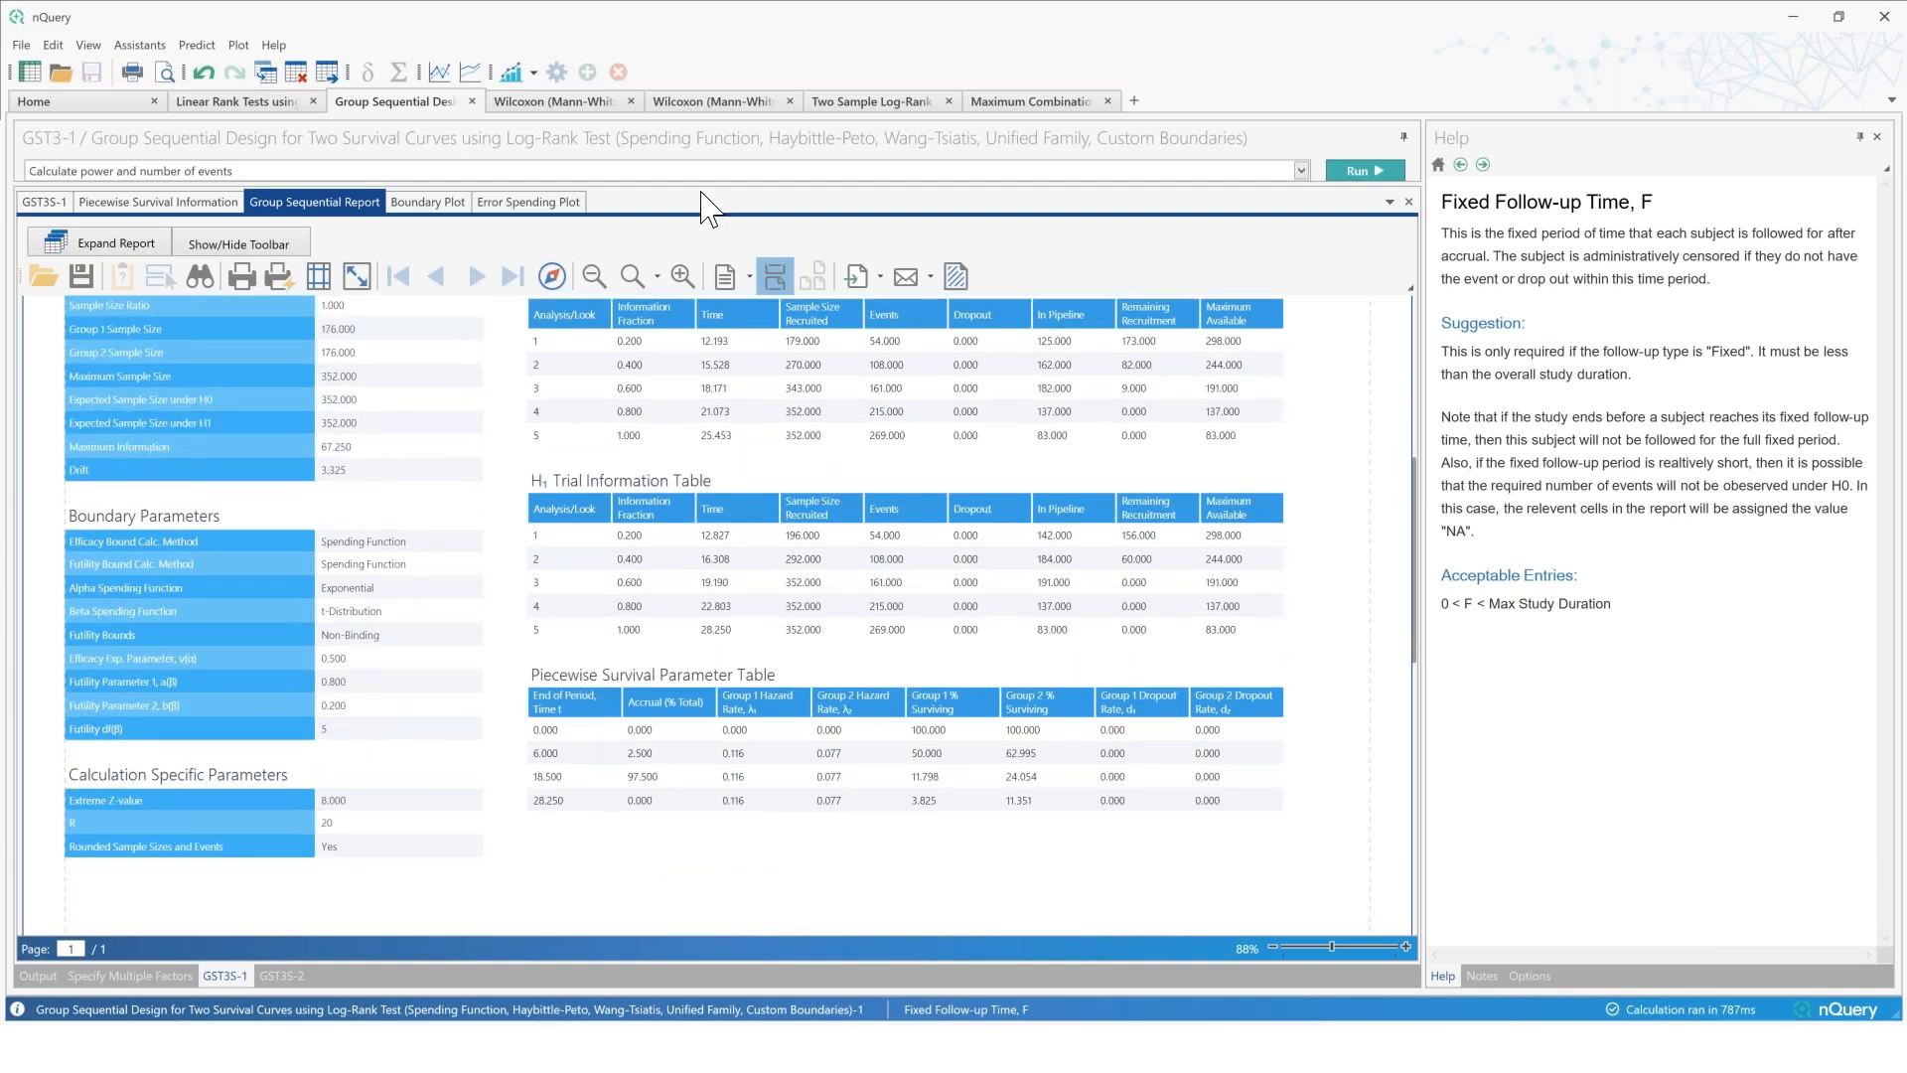
Step: Review the column 2 design's piecewise survival information, focusing on both groups' exponential dropout rates and the power
{"action": "left_click_drag", "start_coordinate": [694, 175], "coordinate": [751, 636]}
{"action": "left_click", "coordinate": [421, 427]}
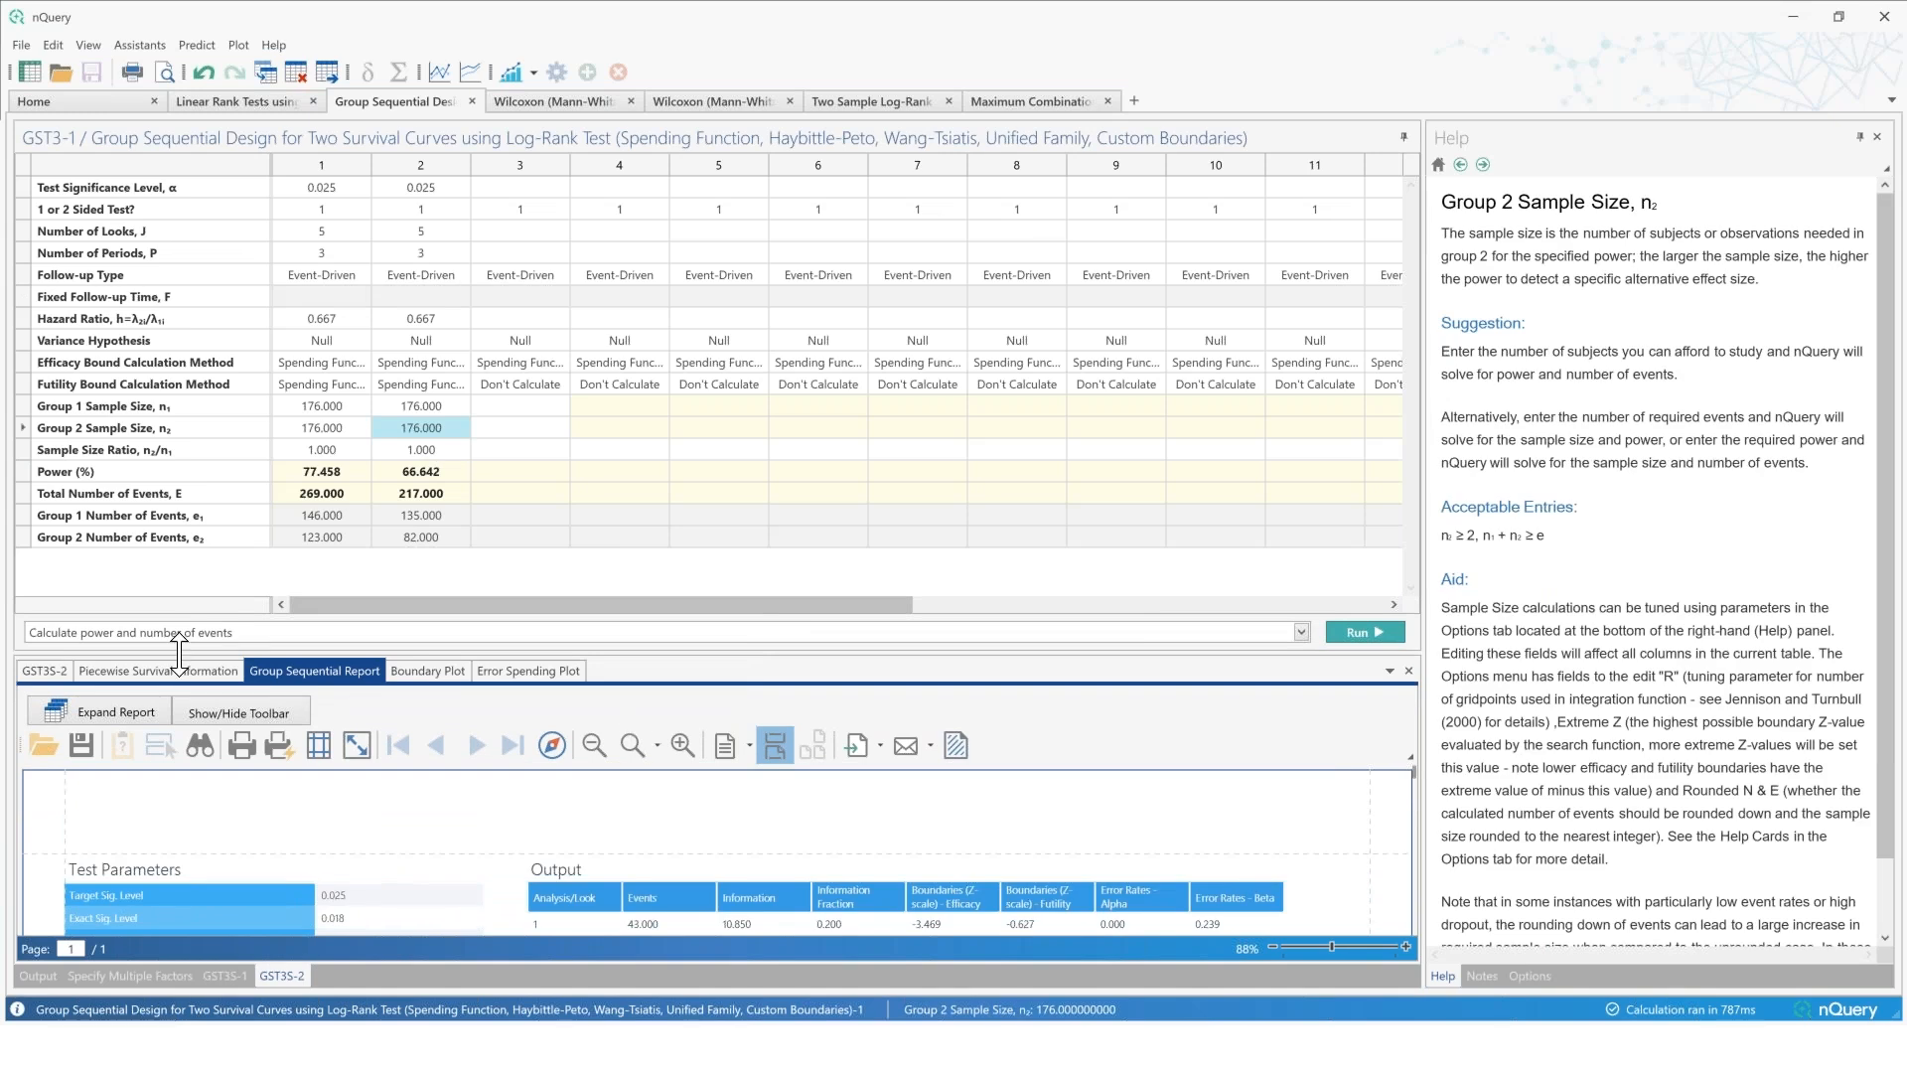
{"action": "left_click", "coordinate": [106, 674]}
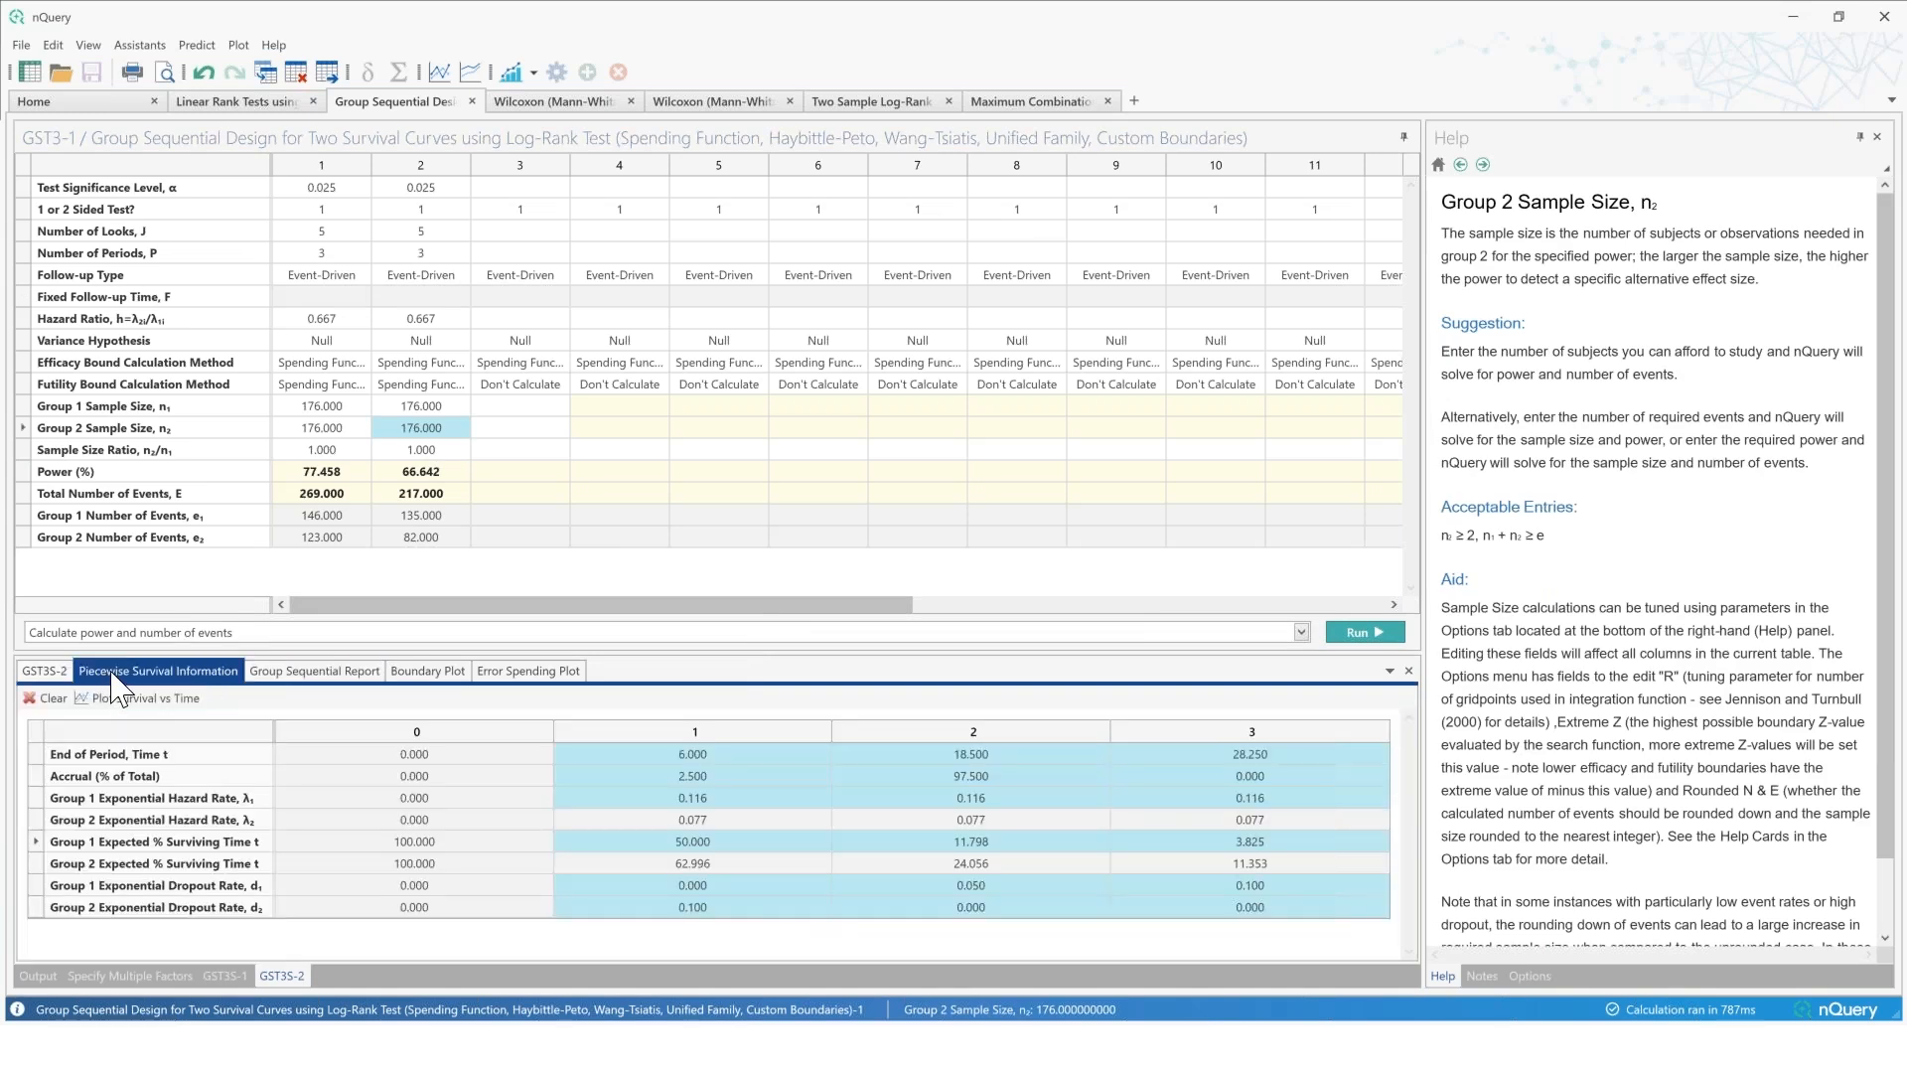
{"action": "left_click", "coordinate": [738, 890]}
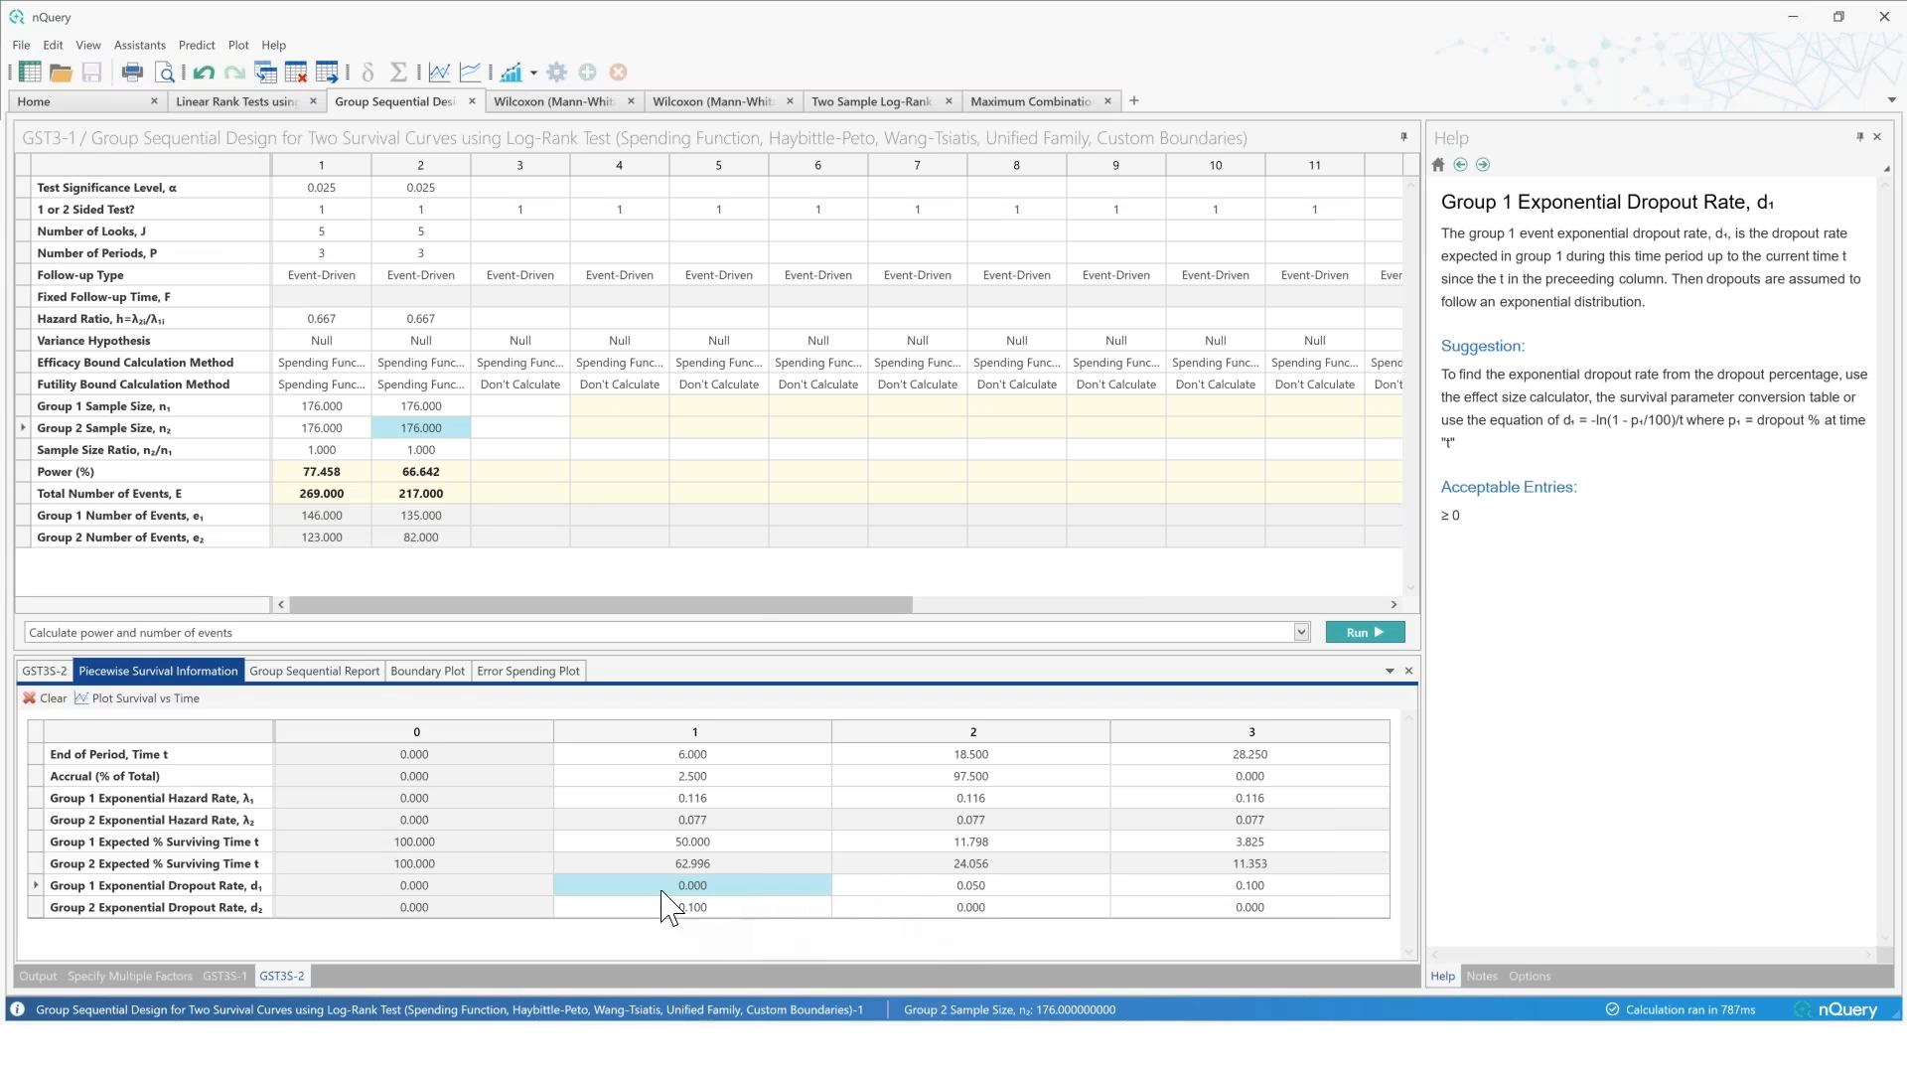
{"action": "left_click", "coordinate": [711, 907]}
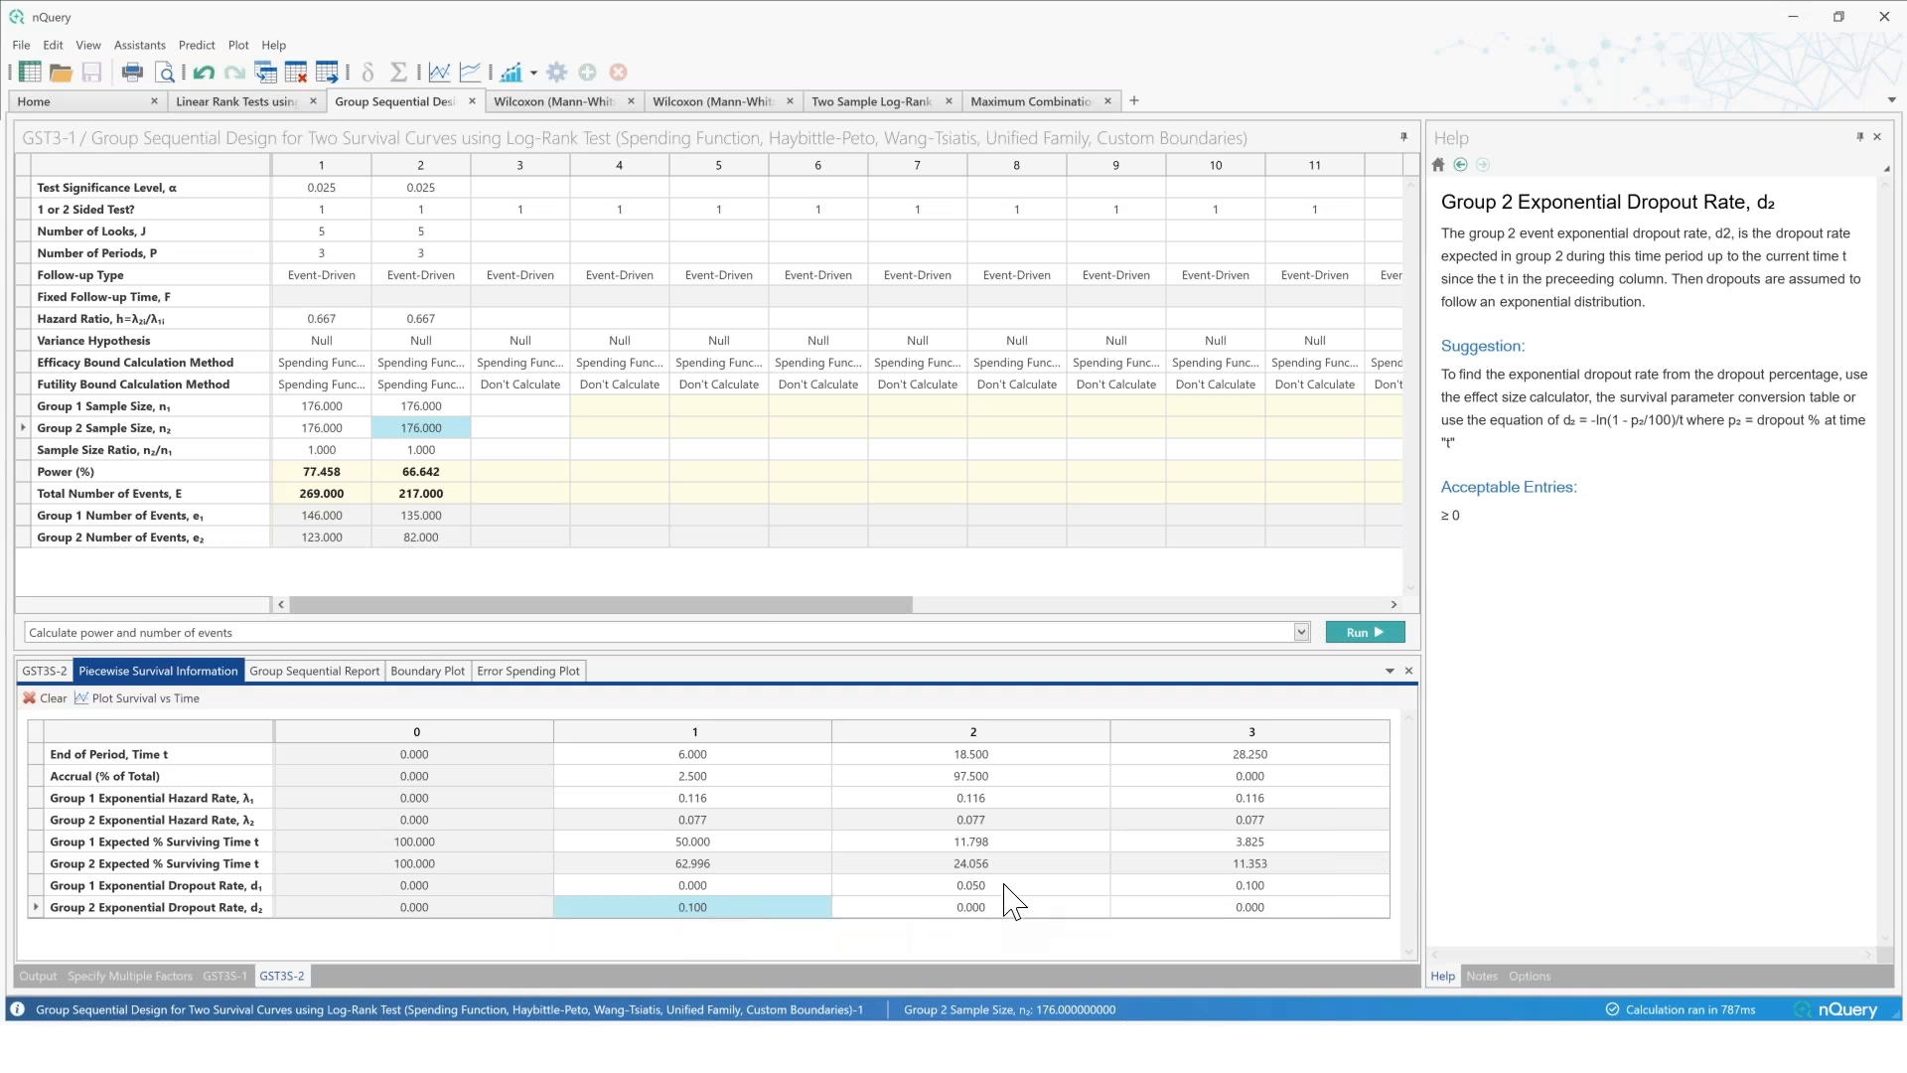
{"action": "left_click", "coordinate": [1244, 887]}
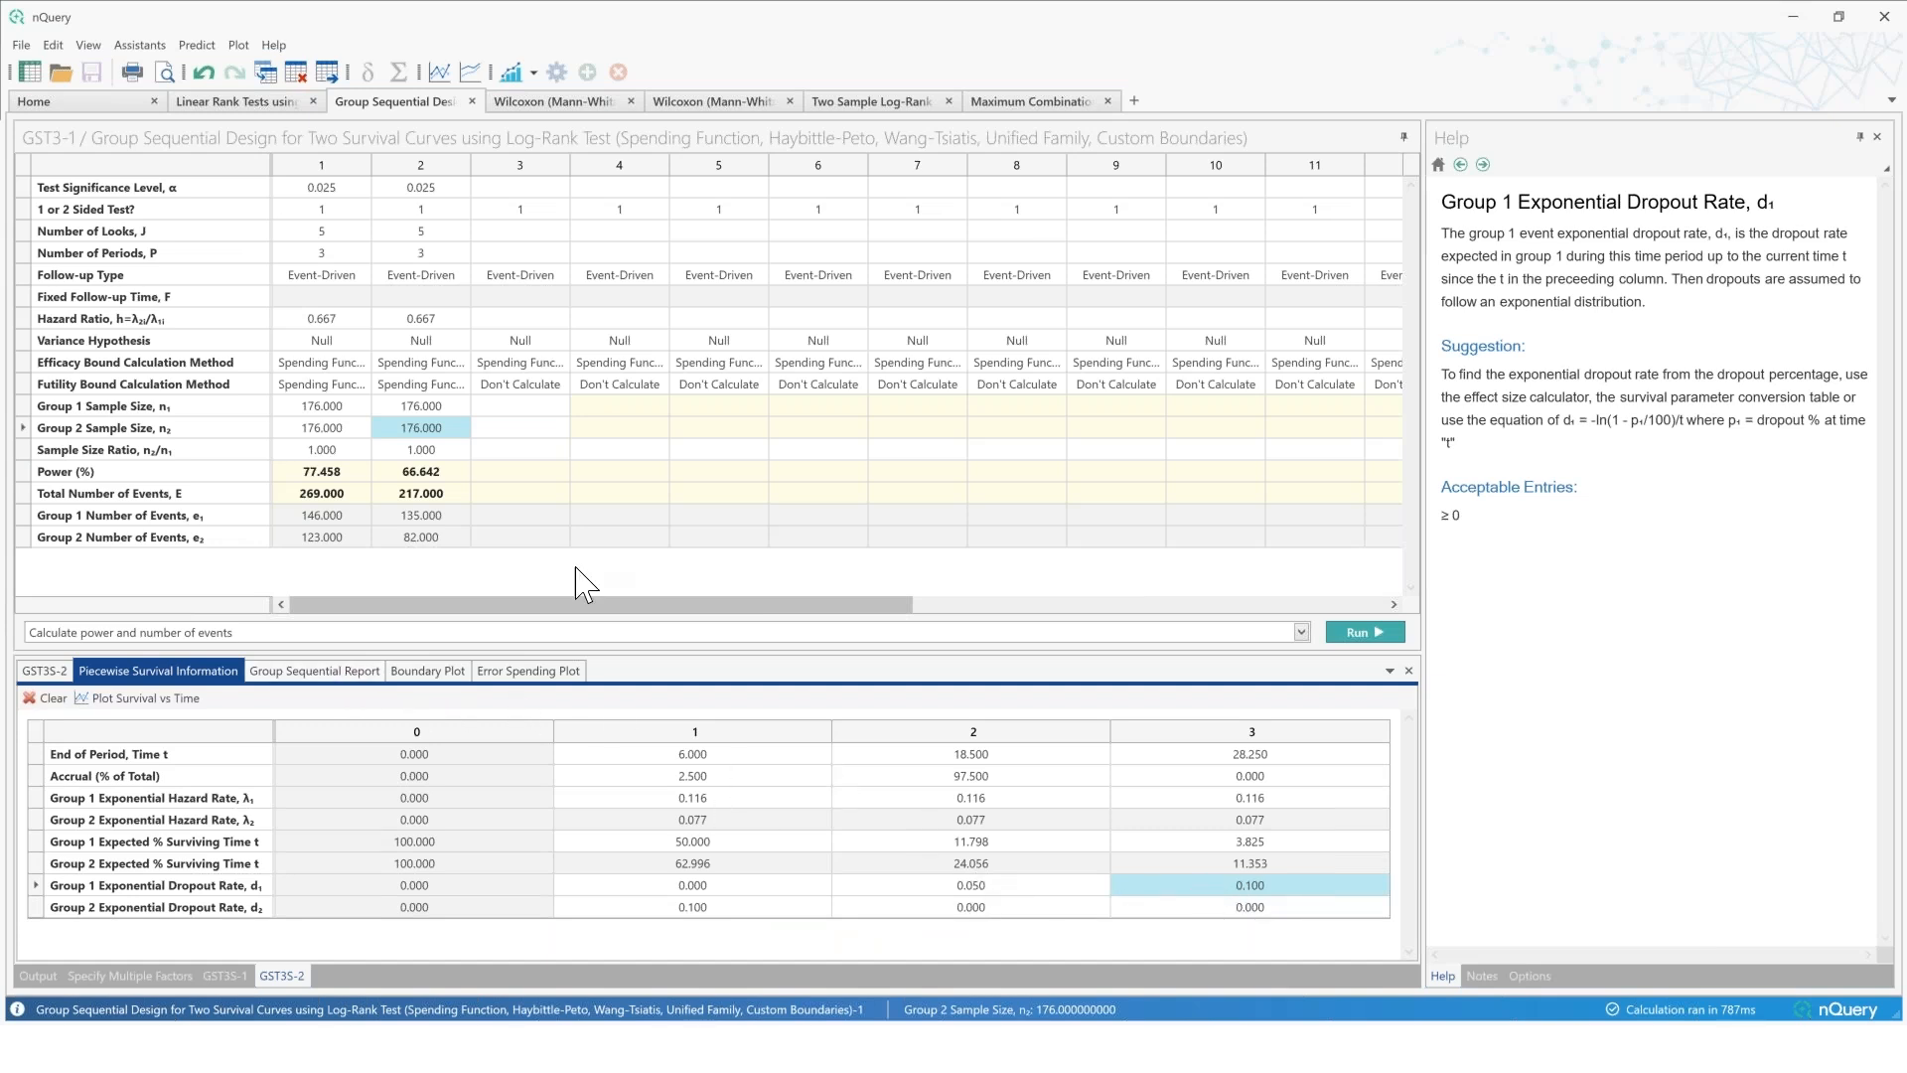
{"action": "left_click", "coordinate": [425, 479]}
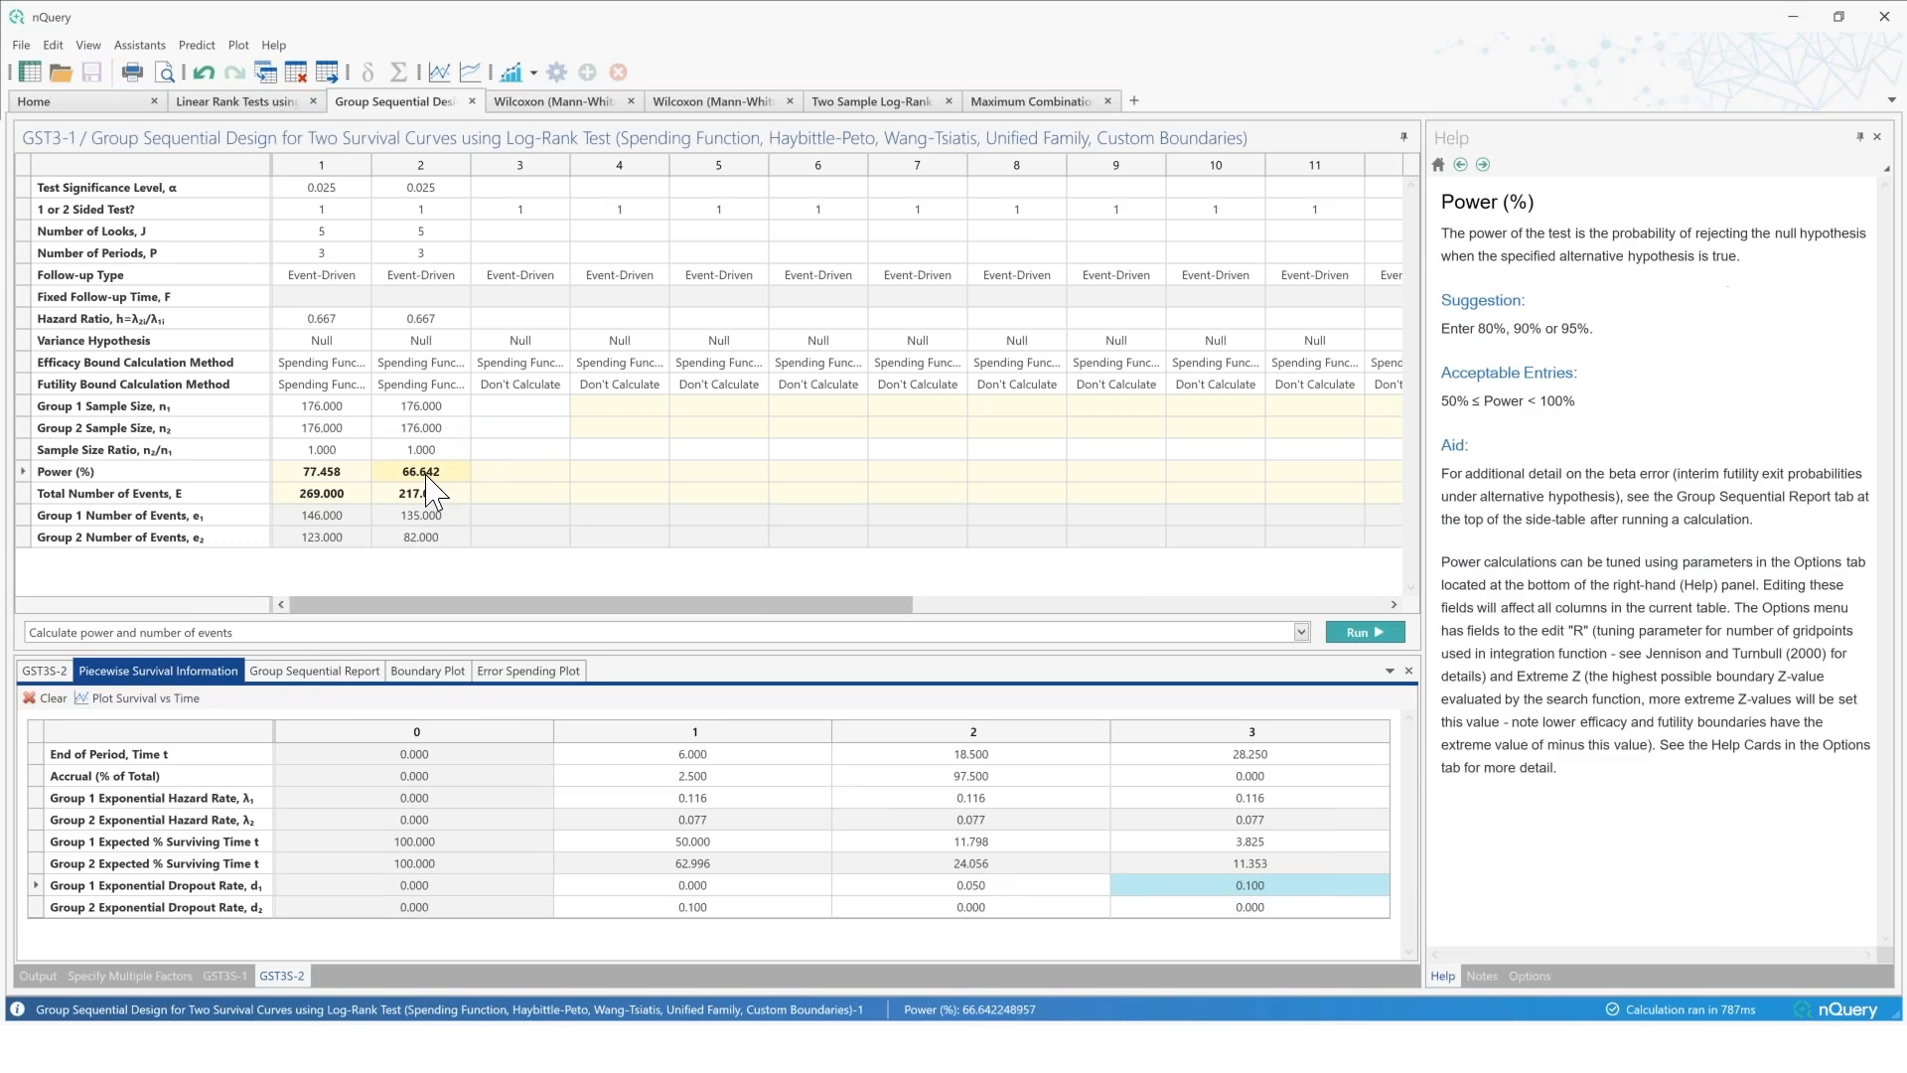
Step: Examine the column 2 group sequential report's bounds, exit probabilities and trial information tables, including dropouts
{"action": "left_click", "coordinate": [369, 673]}
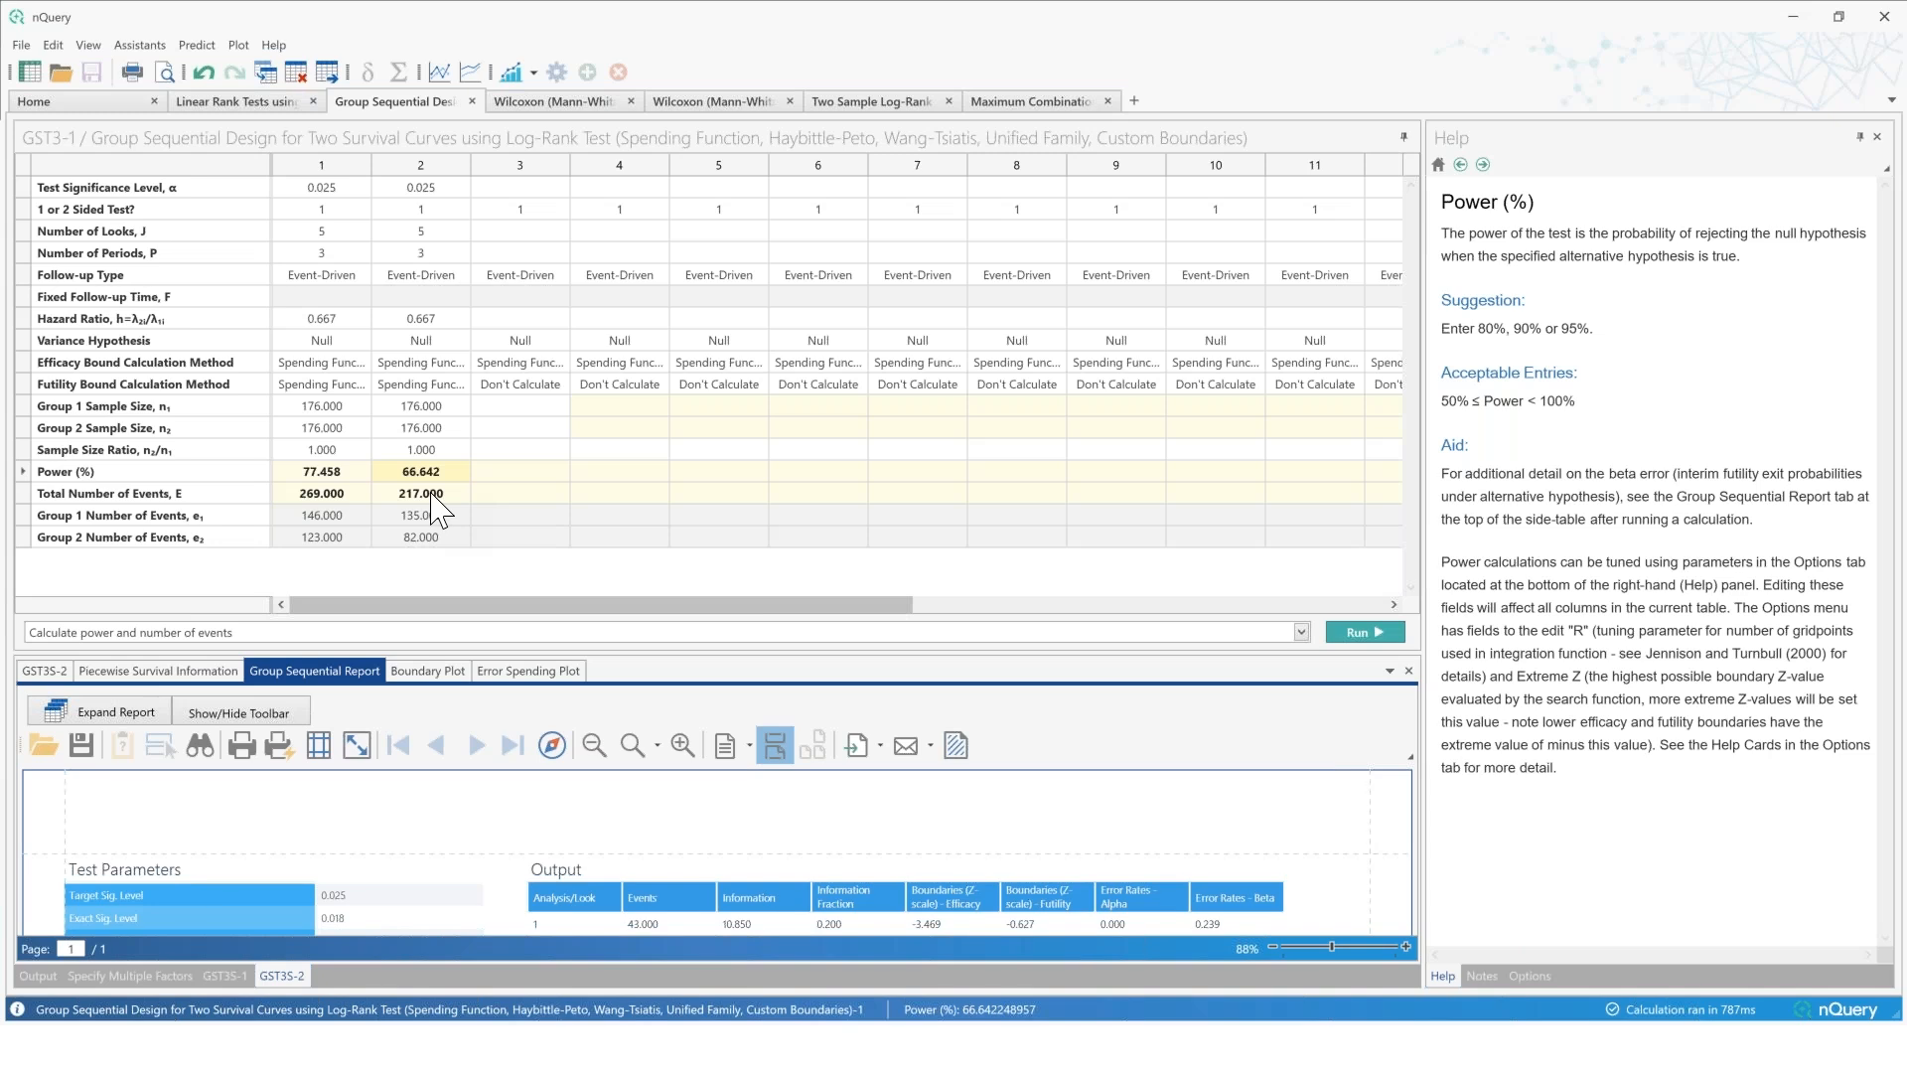
{"action": "left_click_drag", "start_coordinate": [510, 652], "coordinate": [570, 349]}
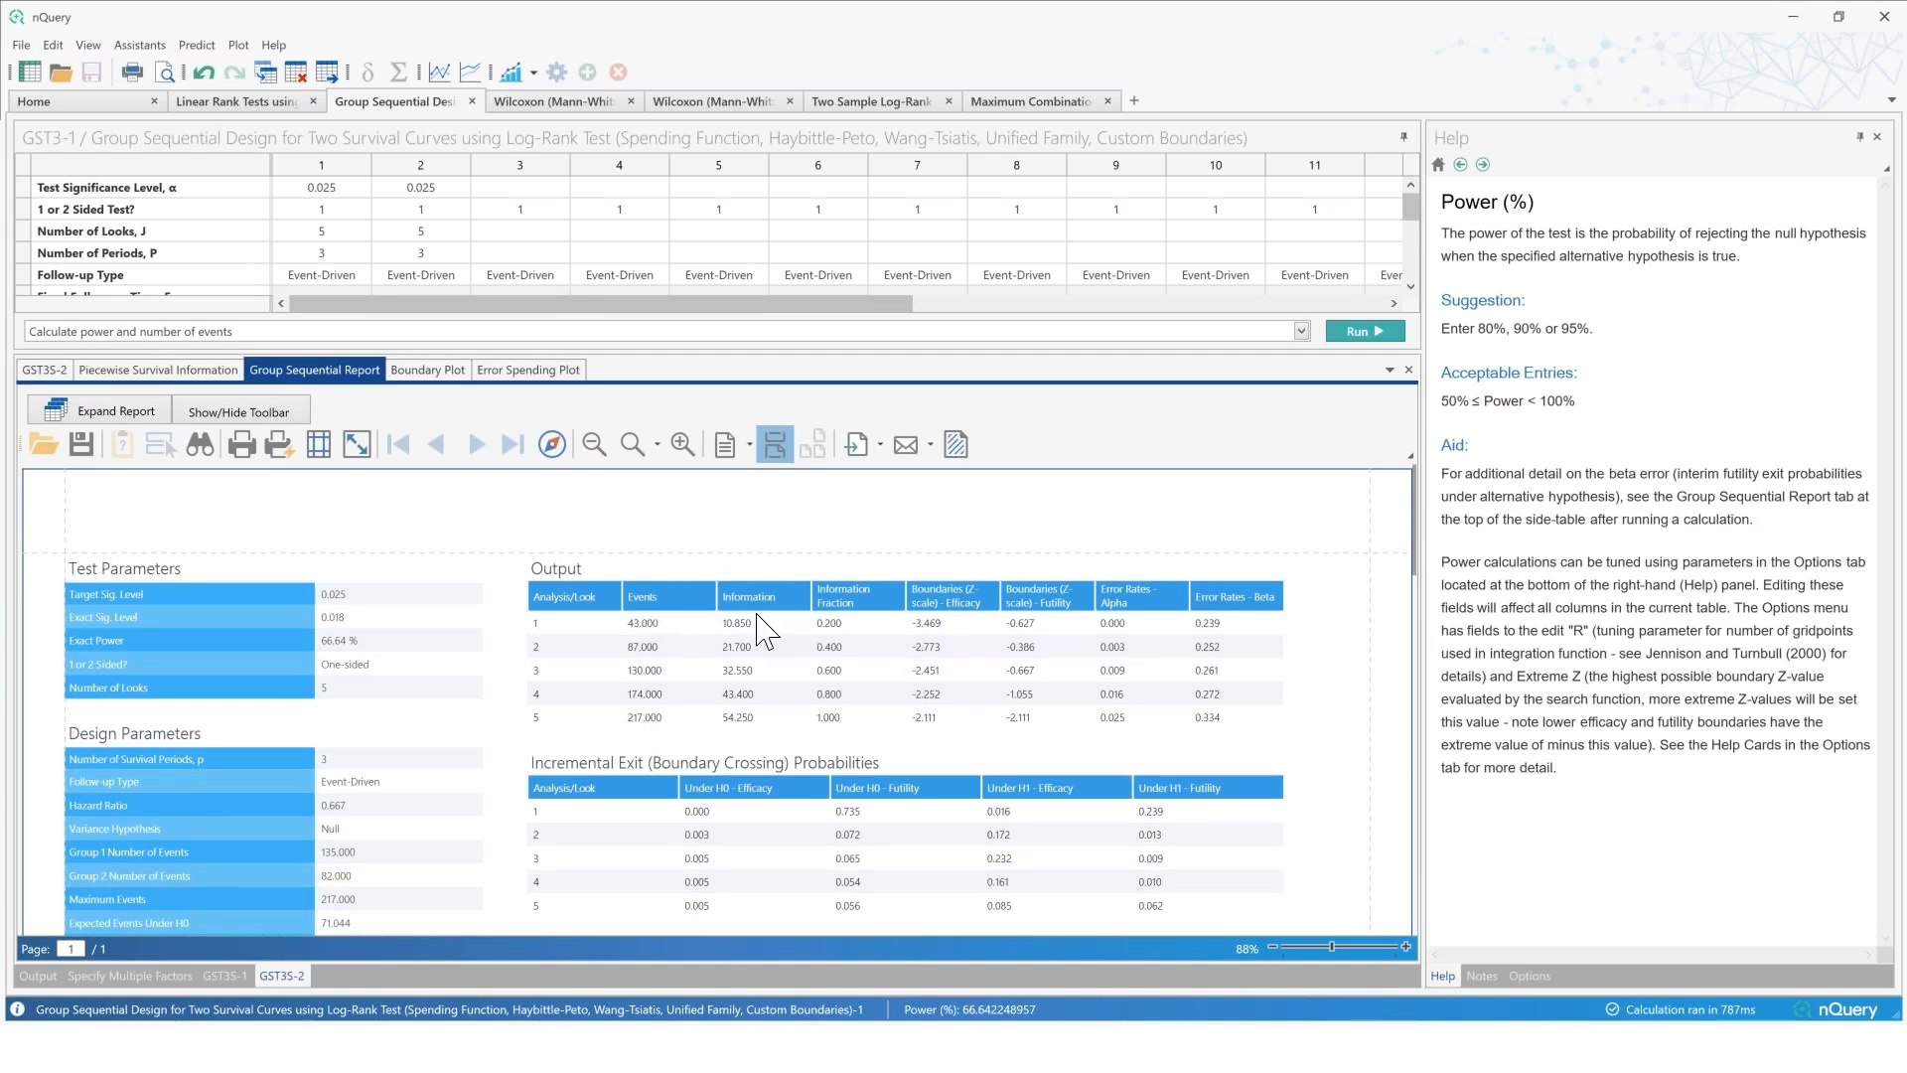
{"action": "scroll", "coordinate": [755, 620], "scroll_direction": "down", "scroll_amount": 3}
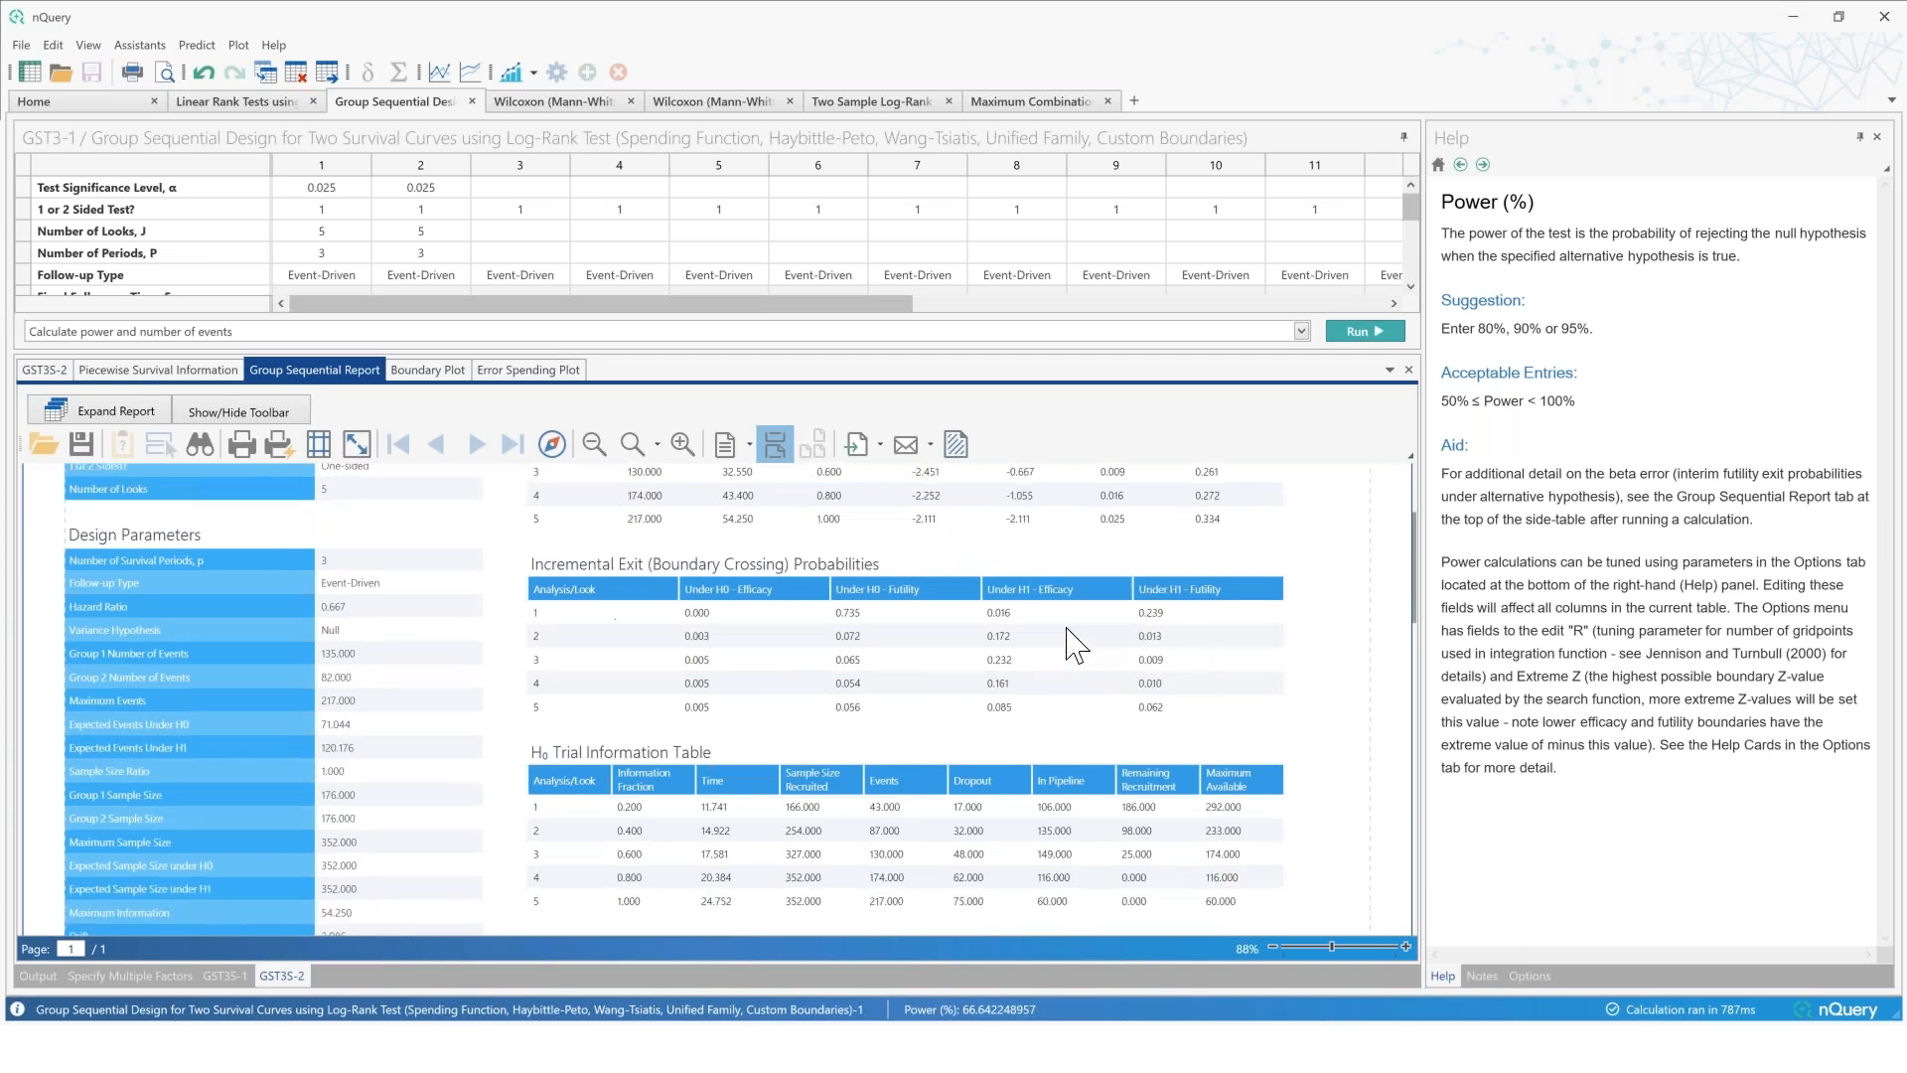
{"action": "scroll", "coordinate": [833, 611], "scroll_direction": "down", "scroll_amount": 2}
{"action": "scroll", "coordinate": [755, 611], "scroll_direction": "down", "scroll_amount": 2}
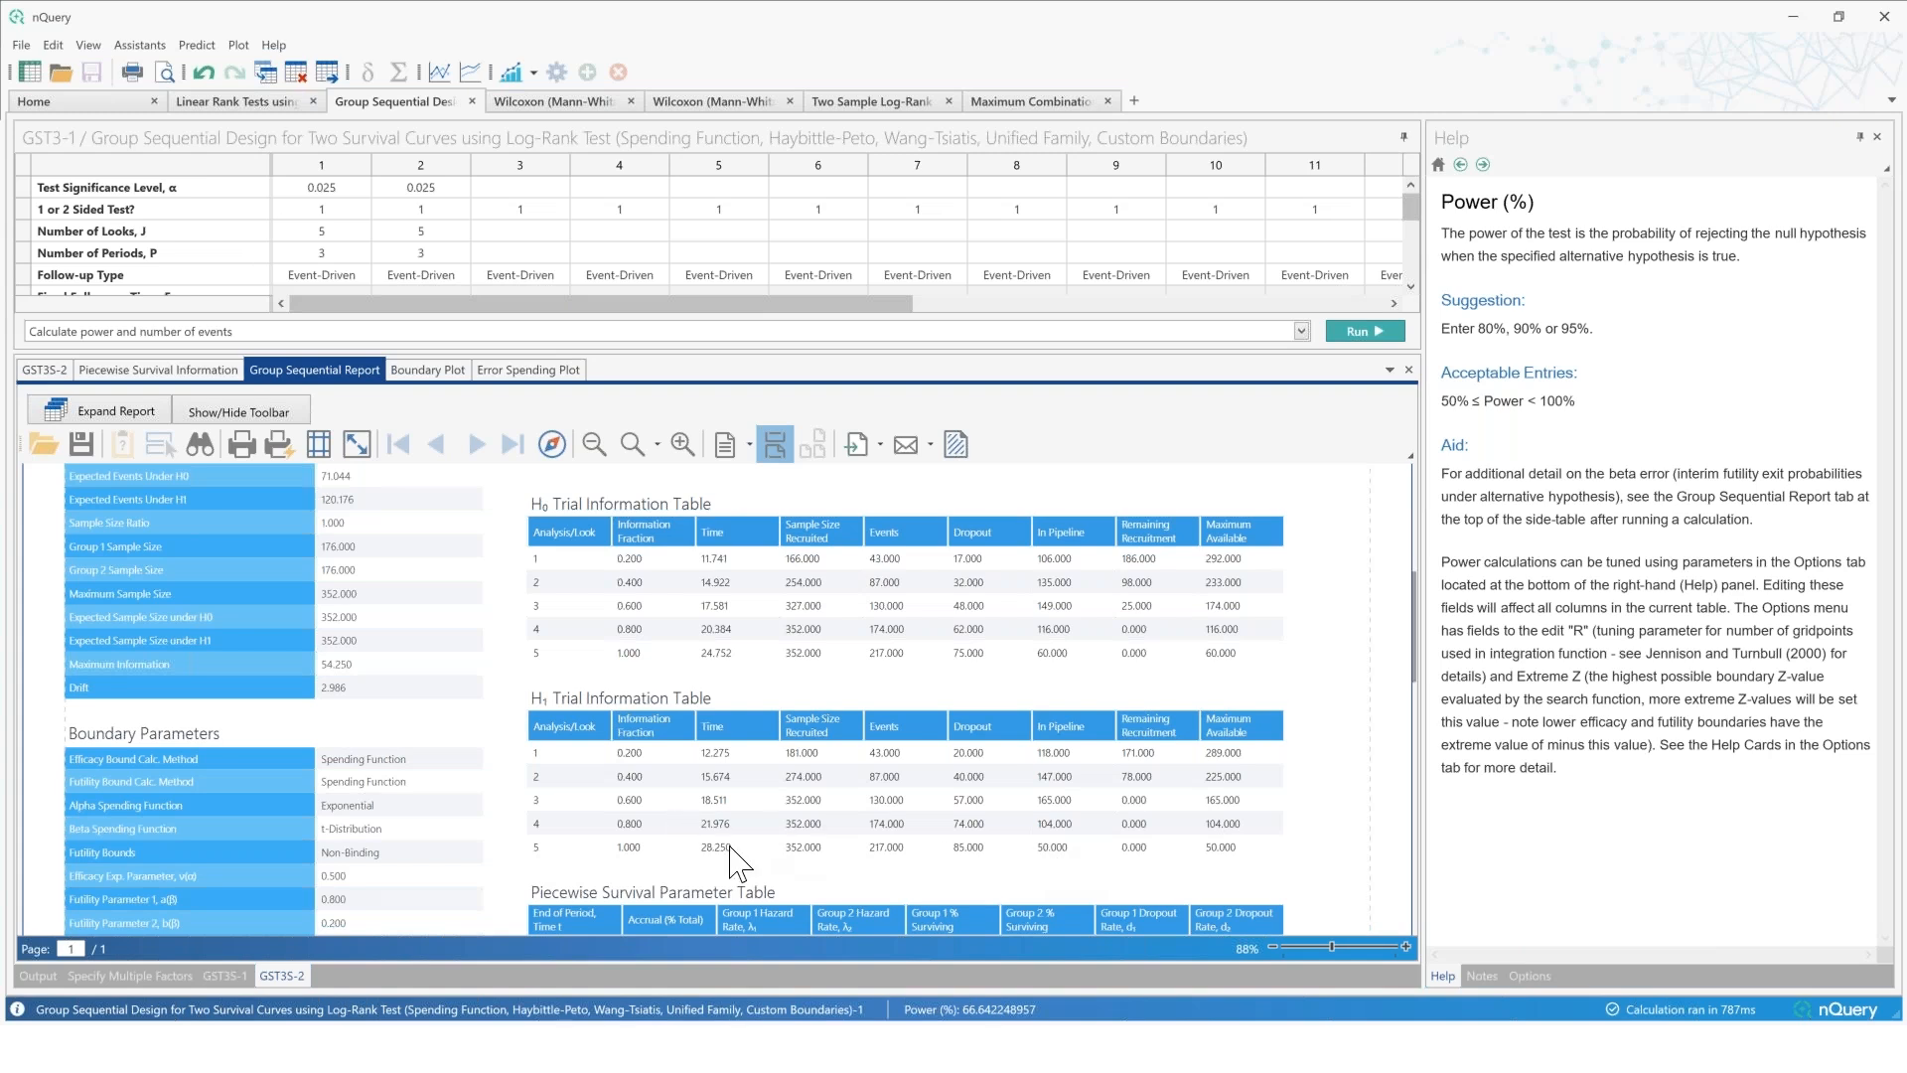
{"action": "left_click_drag", "start_coordinate": [478, 354], "coordinate": [477, 741]}
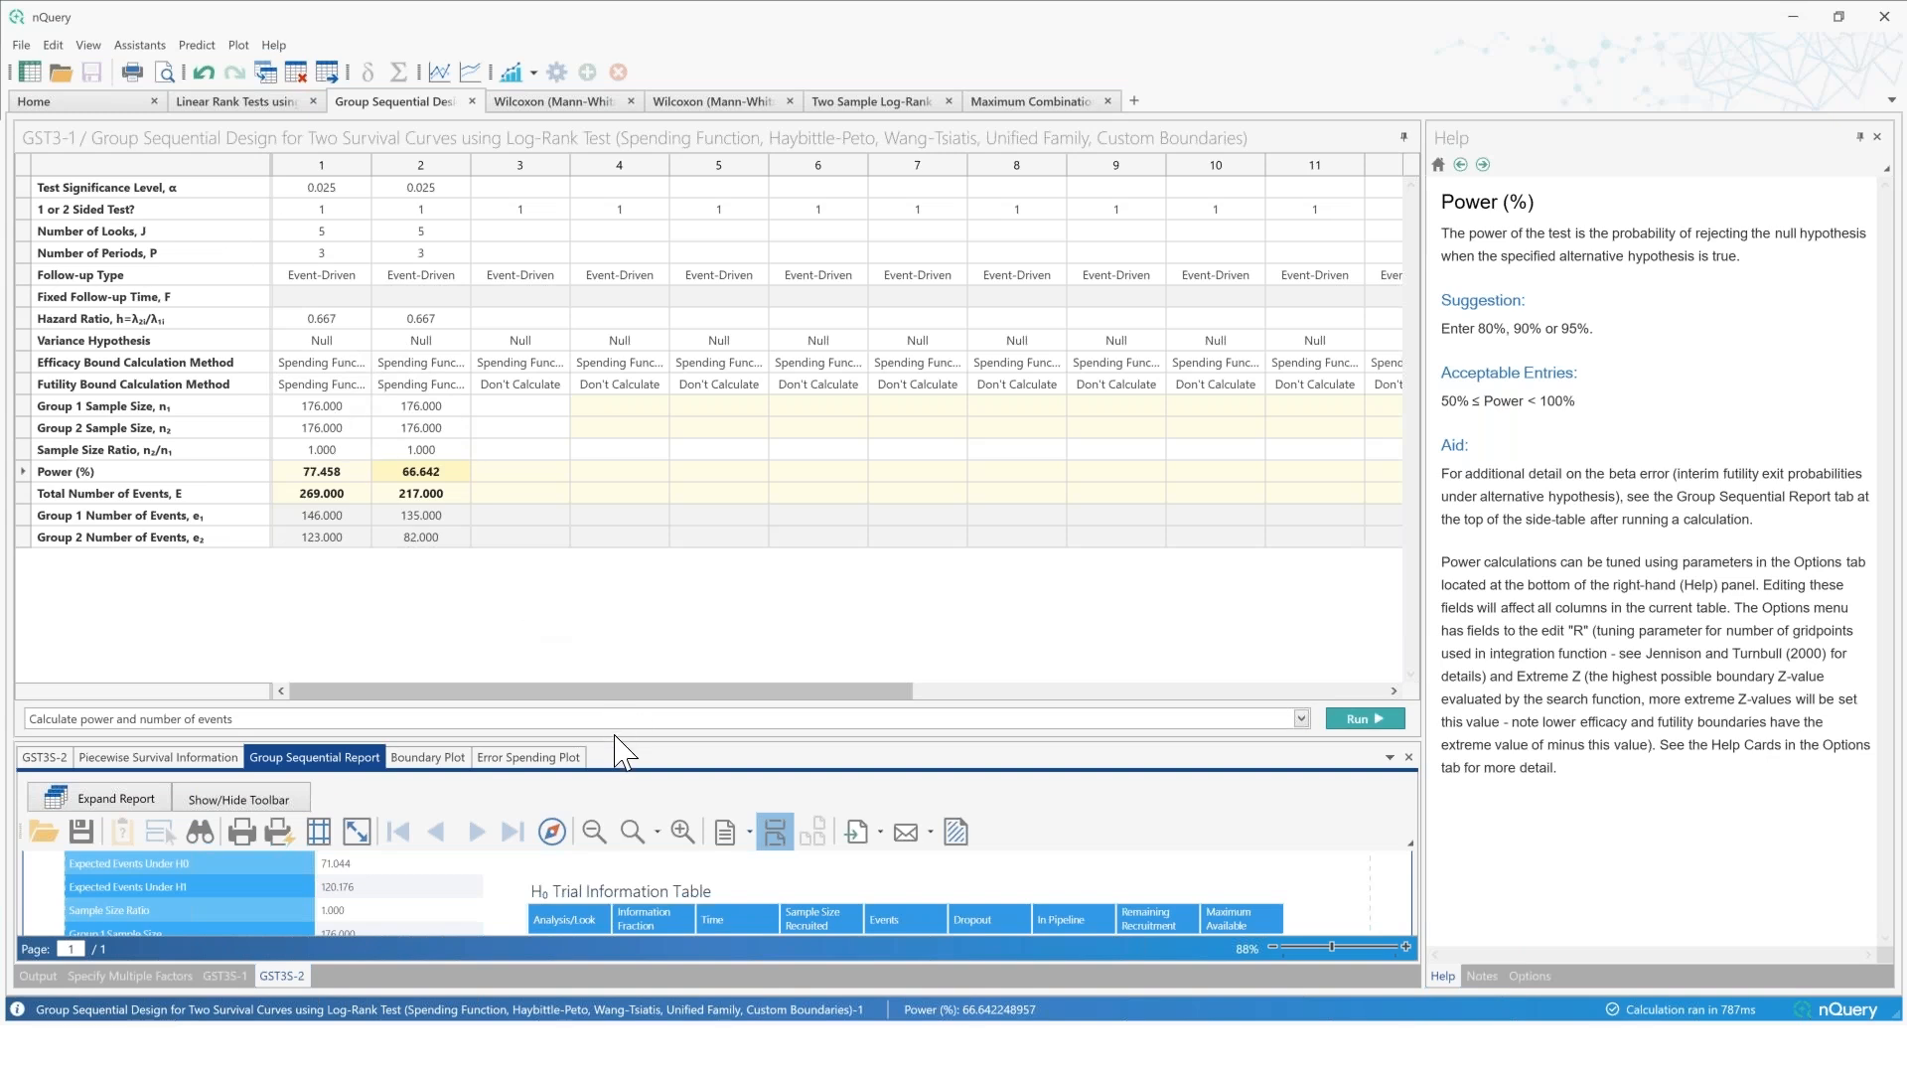
Step: Check the design parameters and expected events in the column 2 group sequential report
{"action": "left_click_drag", "start_coordinate": [623, 740], "coordinate": [646, 369]}
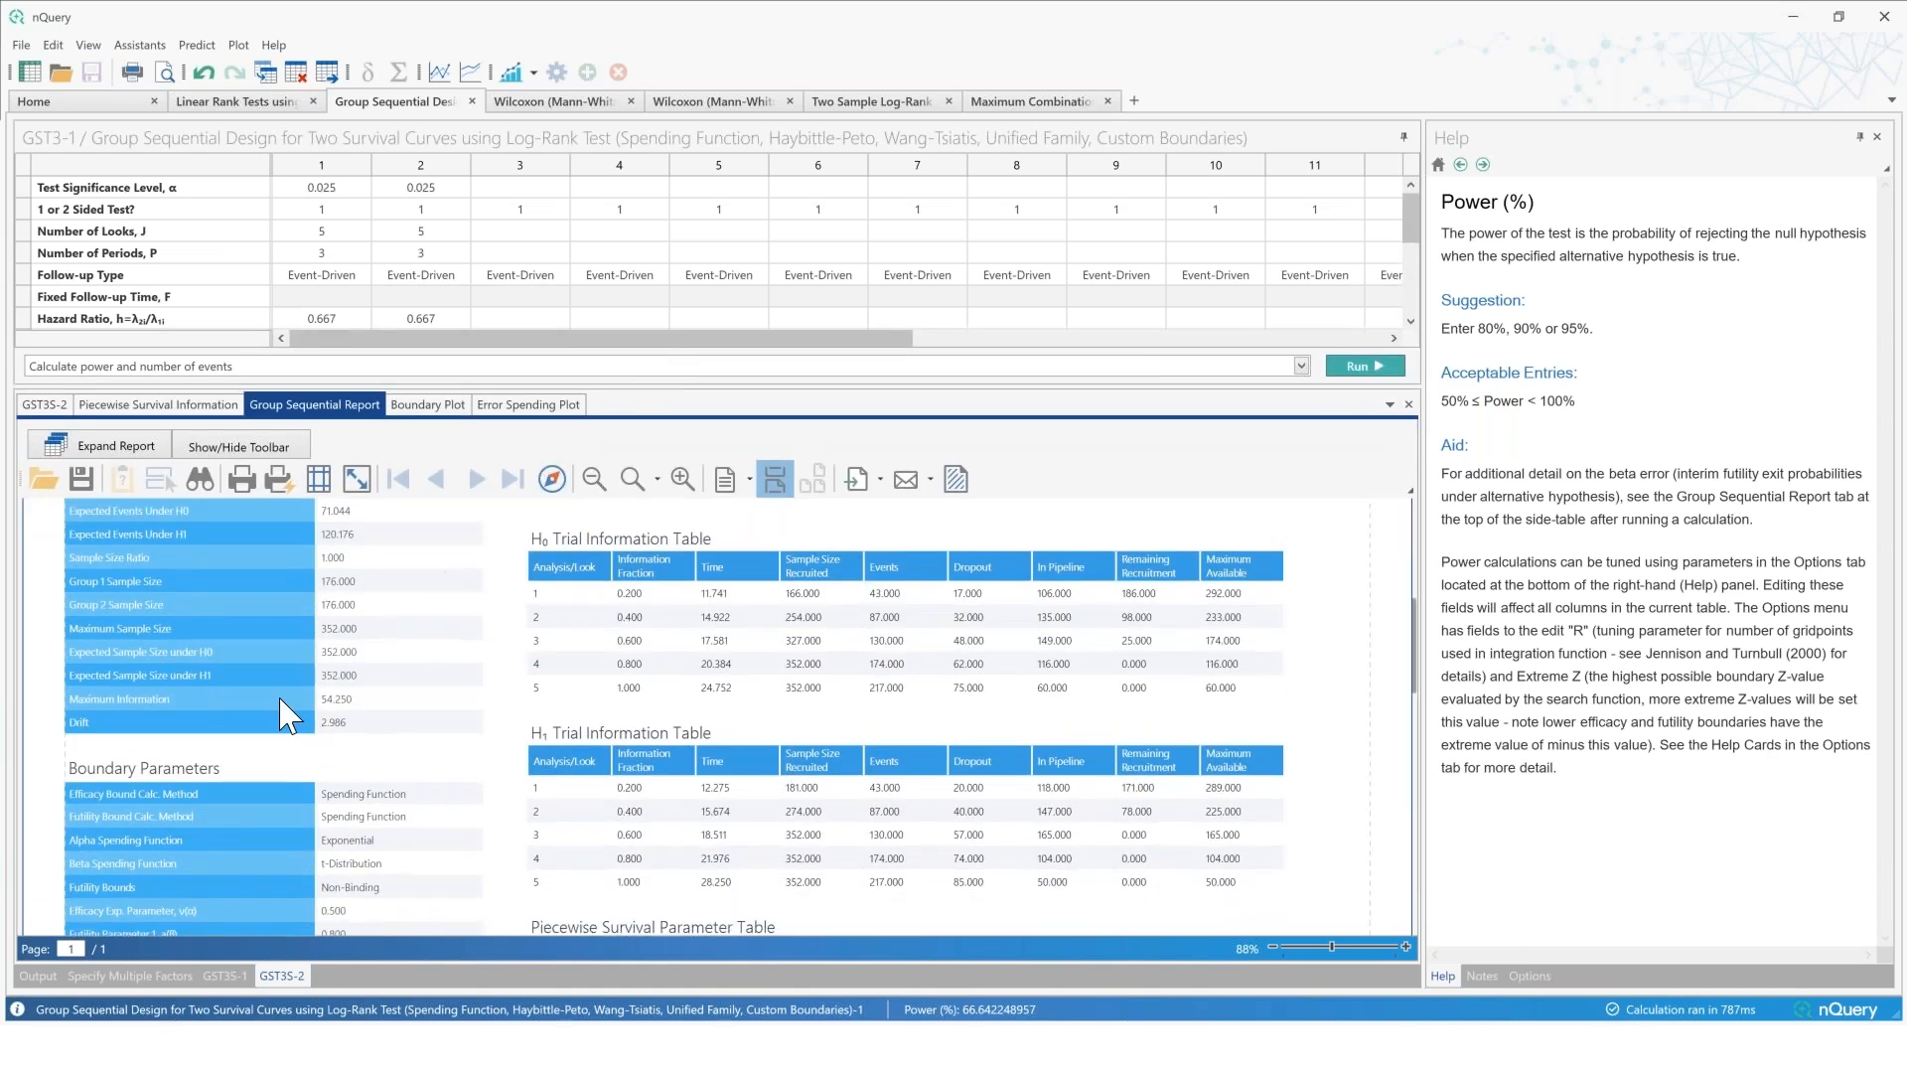
{"action": "scroll", "coordinate": [199, 618], "scroll_direction": "down", "scroll_amount": 3}
{"action": "scroll", "coordinate": [195, 730], "scroll_direction": "up", "scroll_amount": 5}
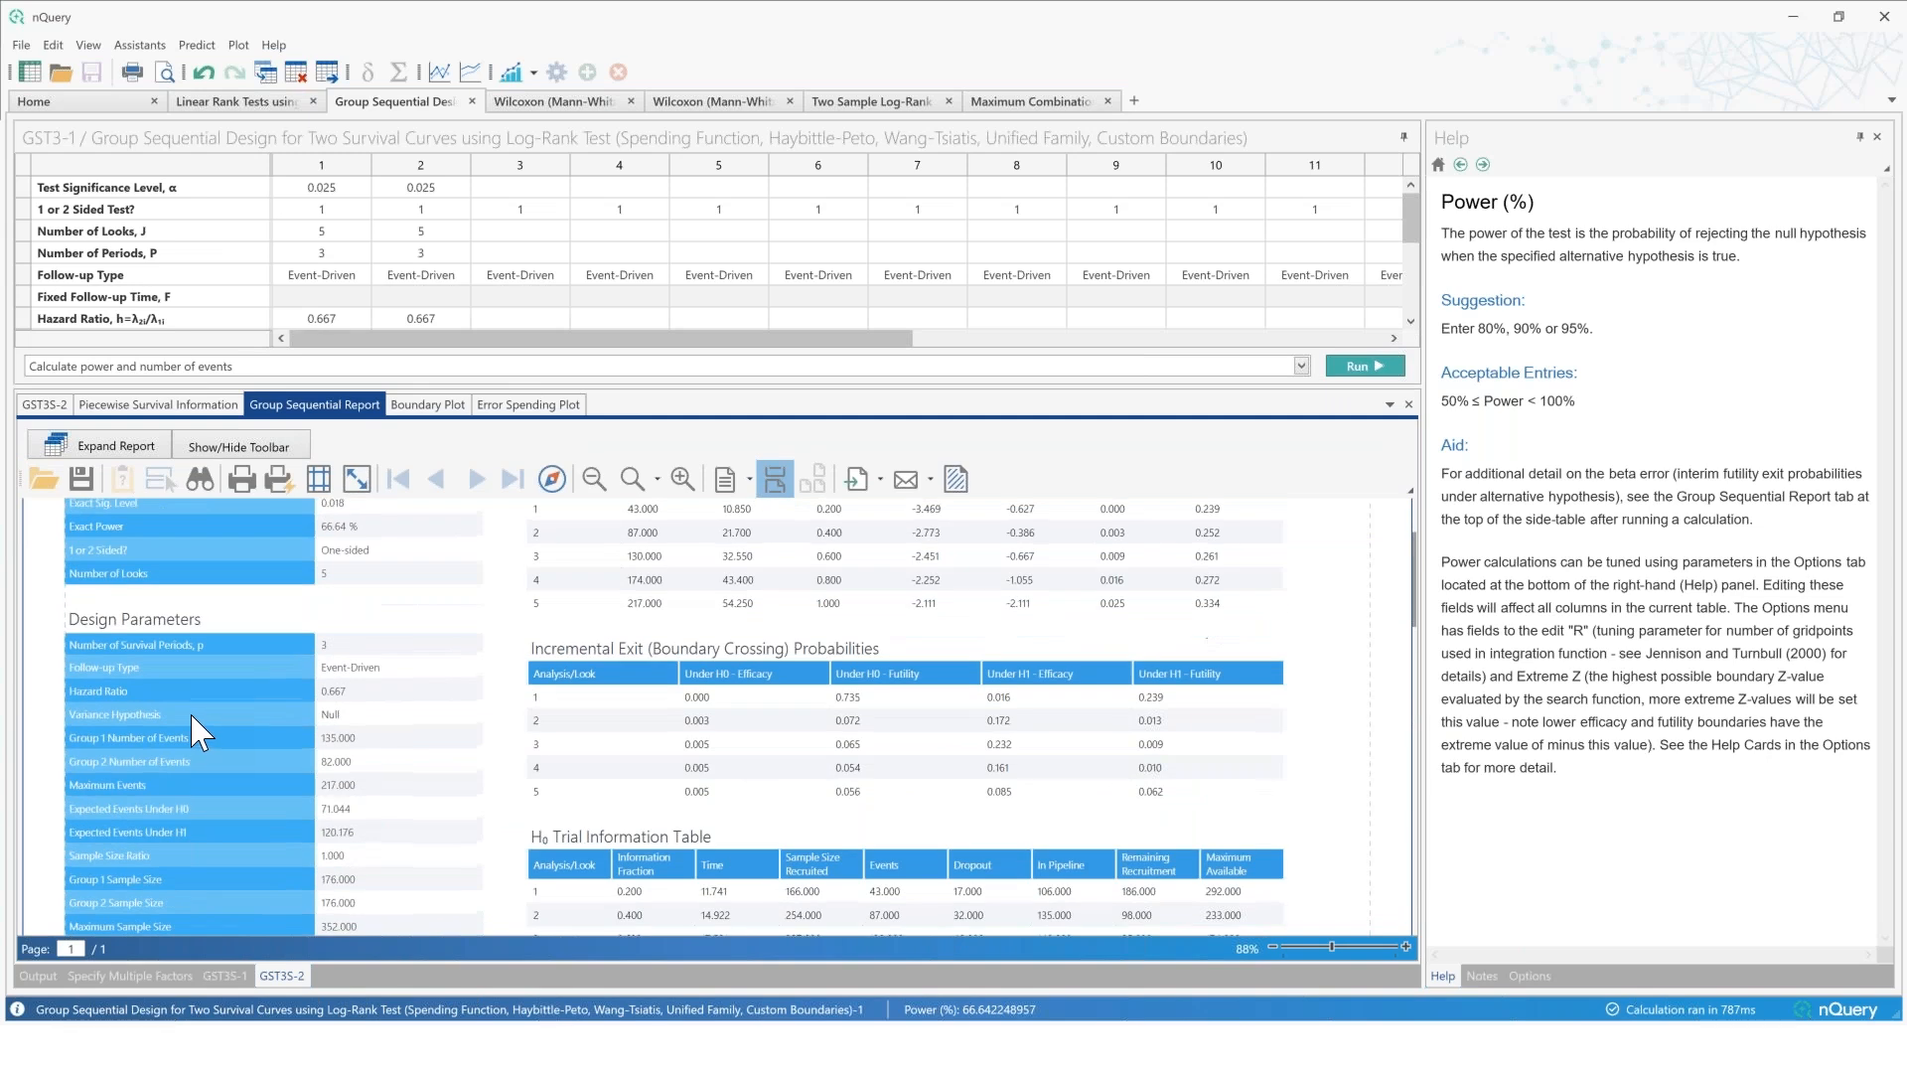
{"action": "scroll", "coordinate": [212, 866], "scroll_direction": "down", "scroll_amount": 1}
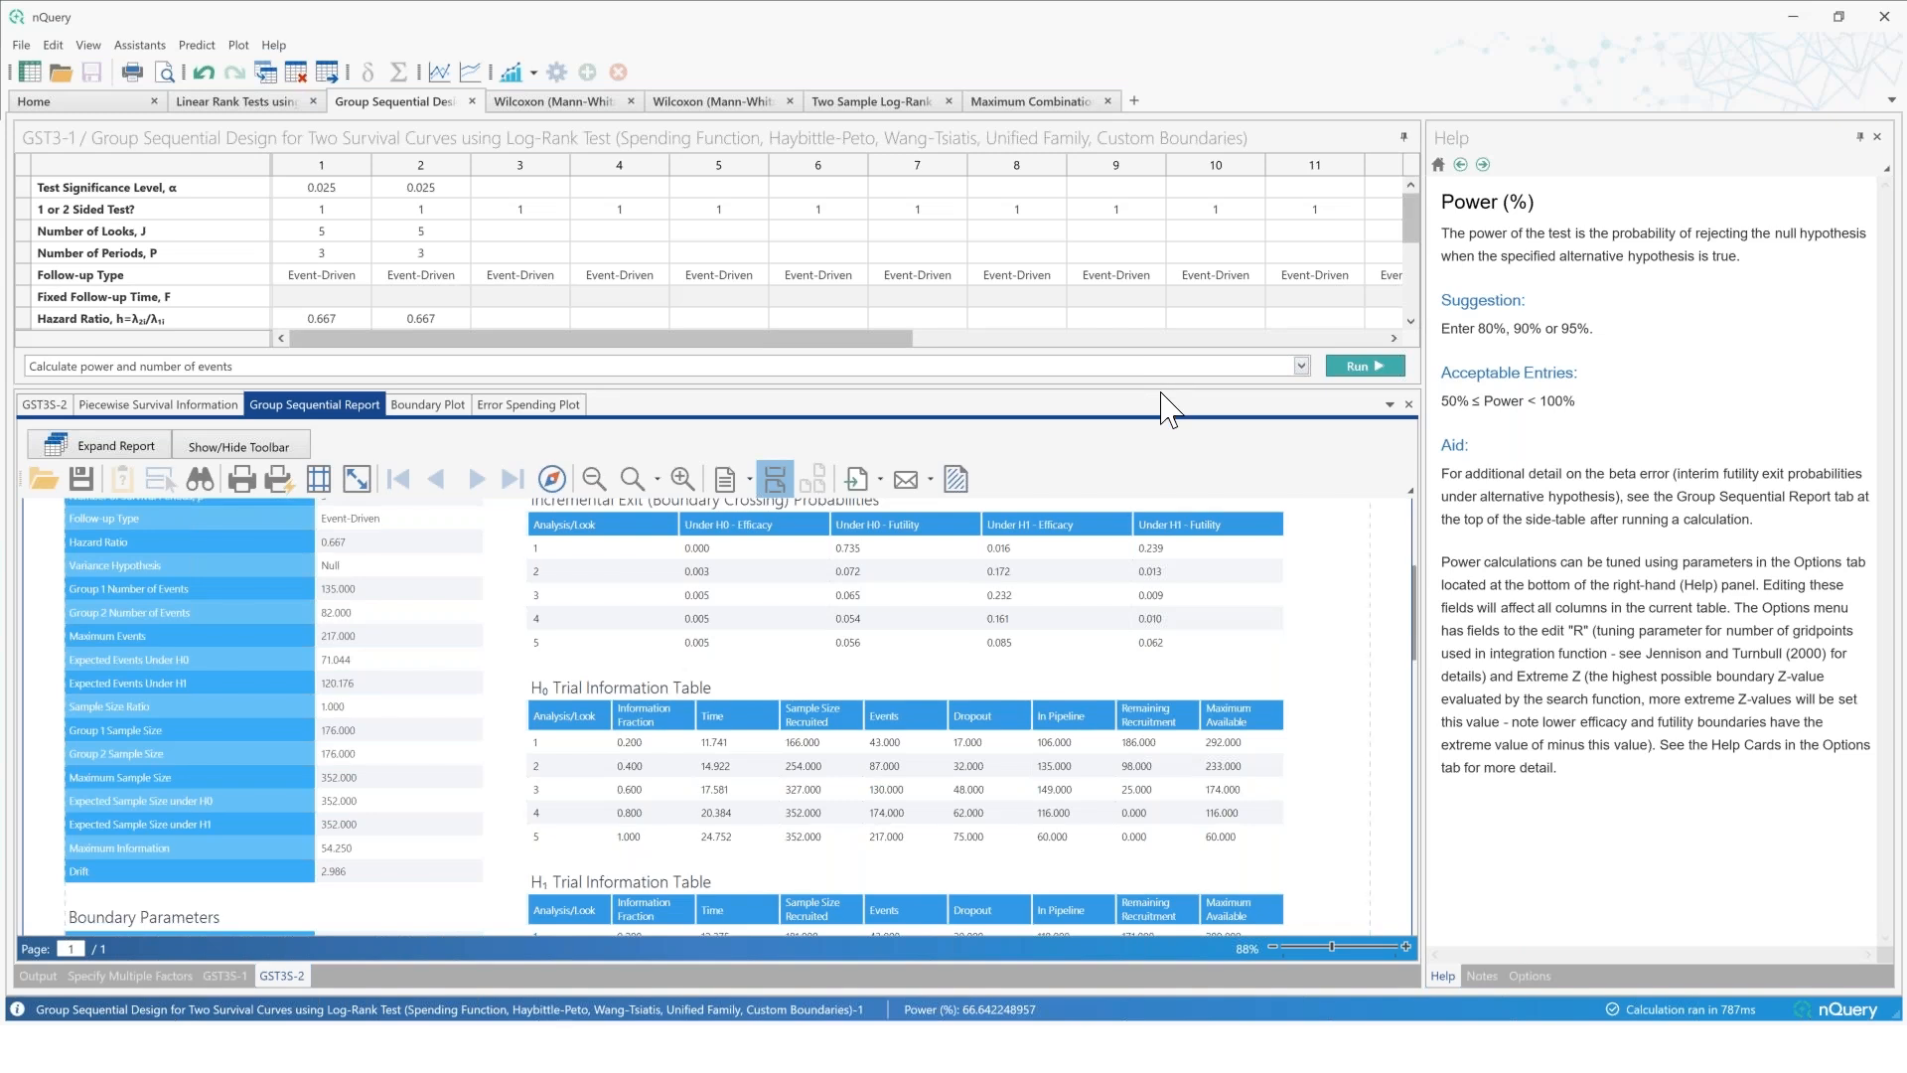
{"action": "left_click_drag", "start_coordinate": [1160, 387], "coordinate": [1156, 565]}
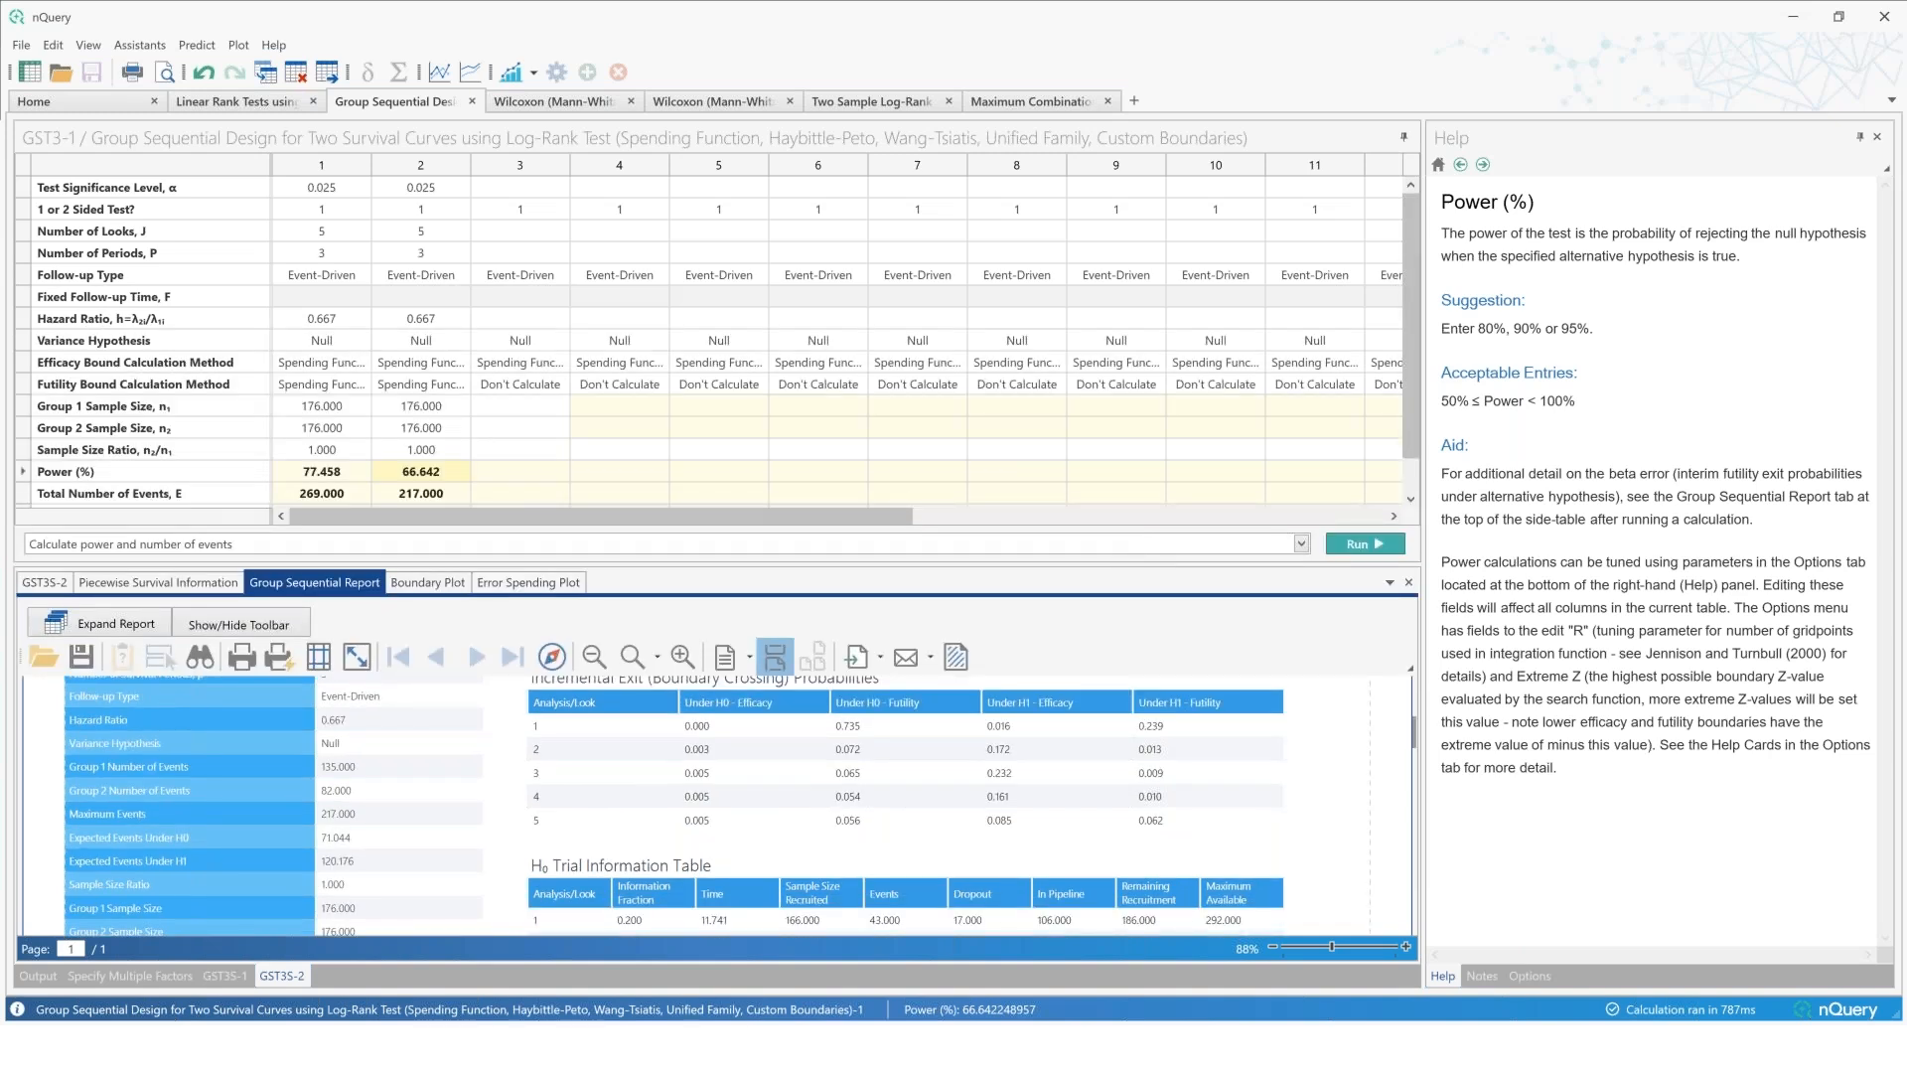
Step: Switch to the 2024 recap presentation in Google Slides, start the slideshow and advance to the GSD Simulation Introduction slide
{"action": "left_click", "coordinate": [476, 943]}
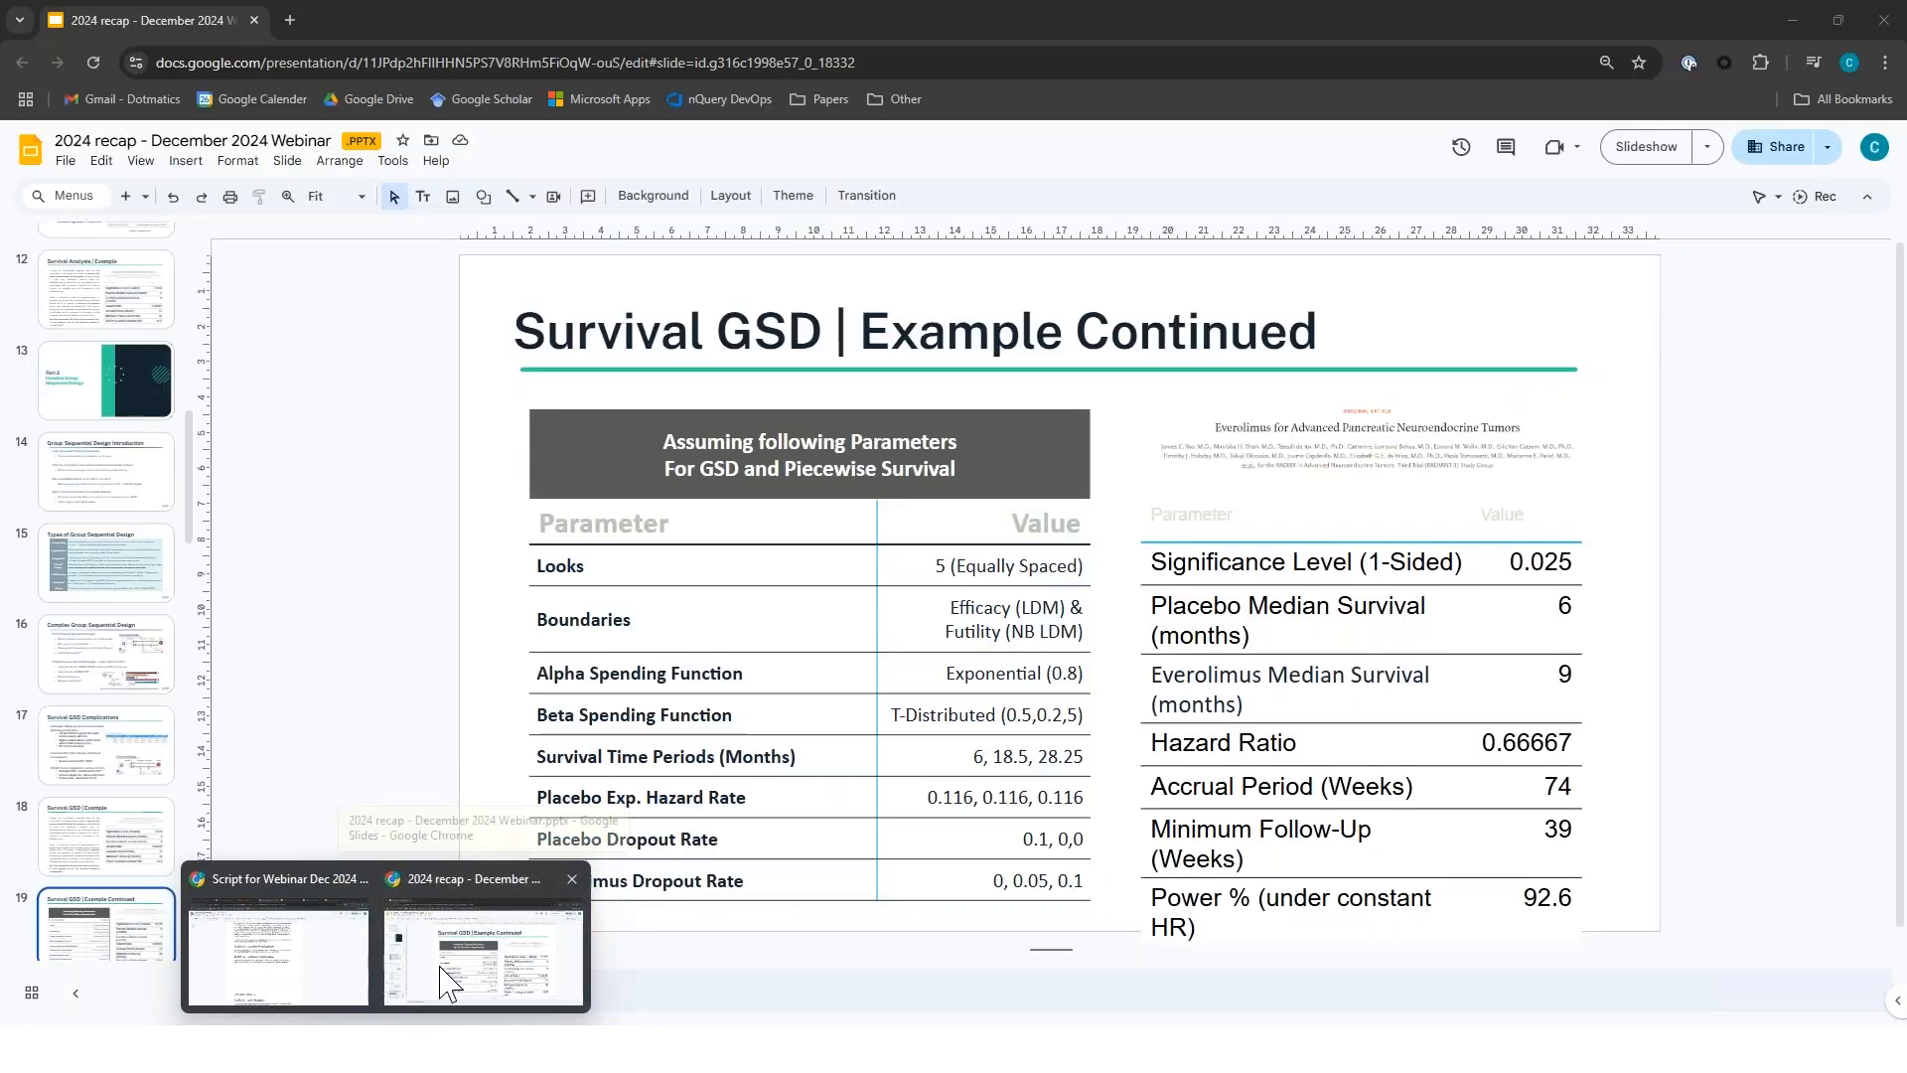
{"action": "left_click", "coordinate": [1646, 146]}
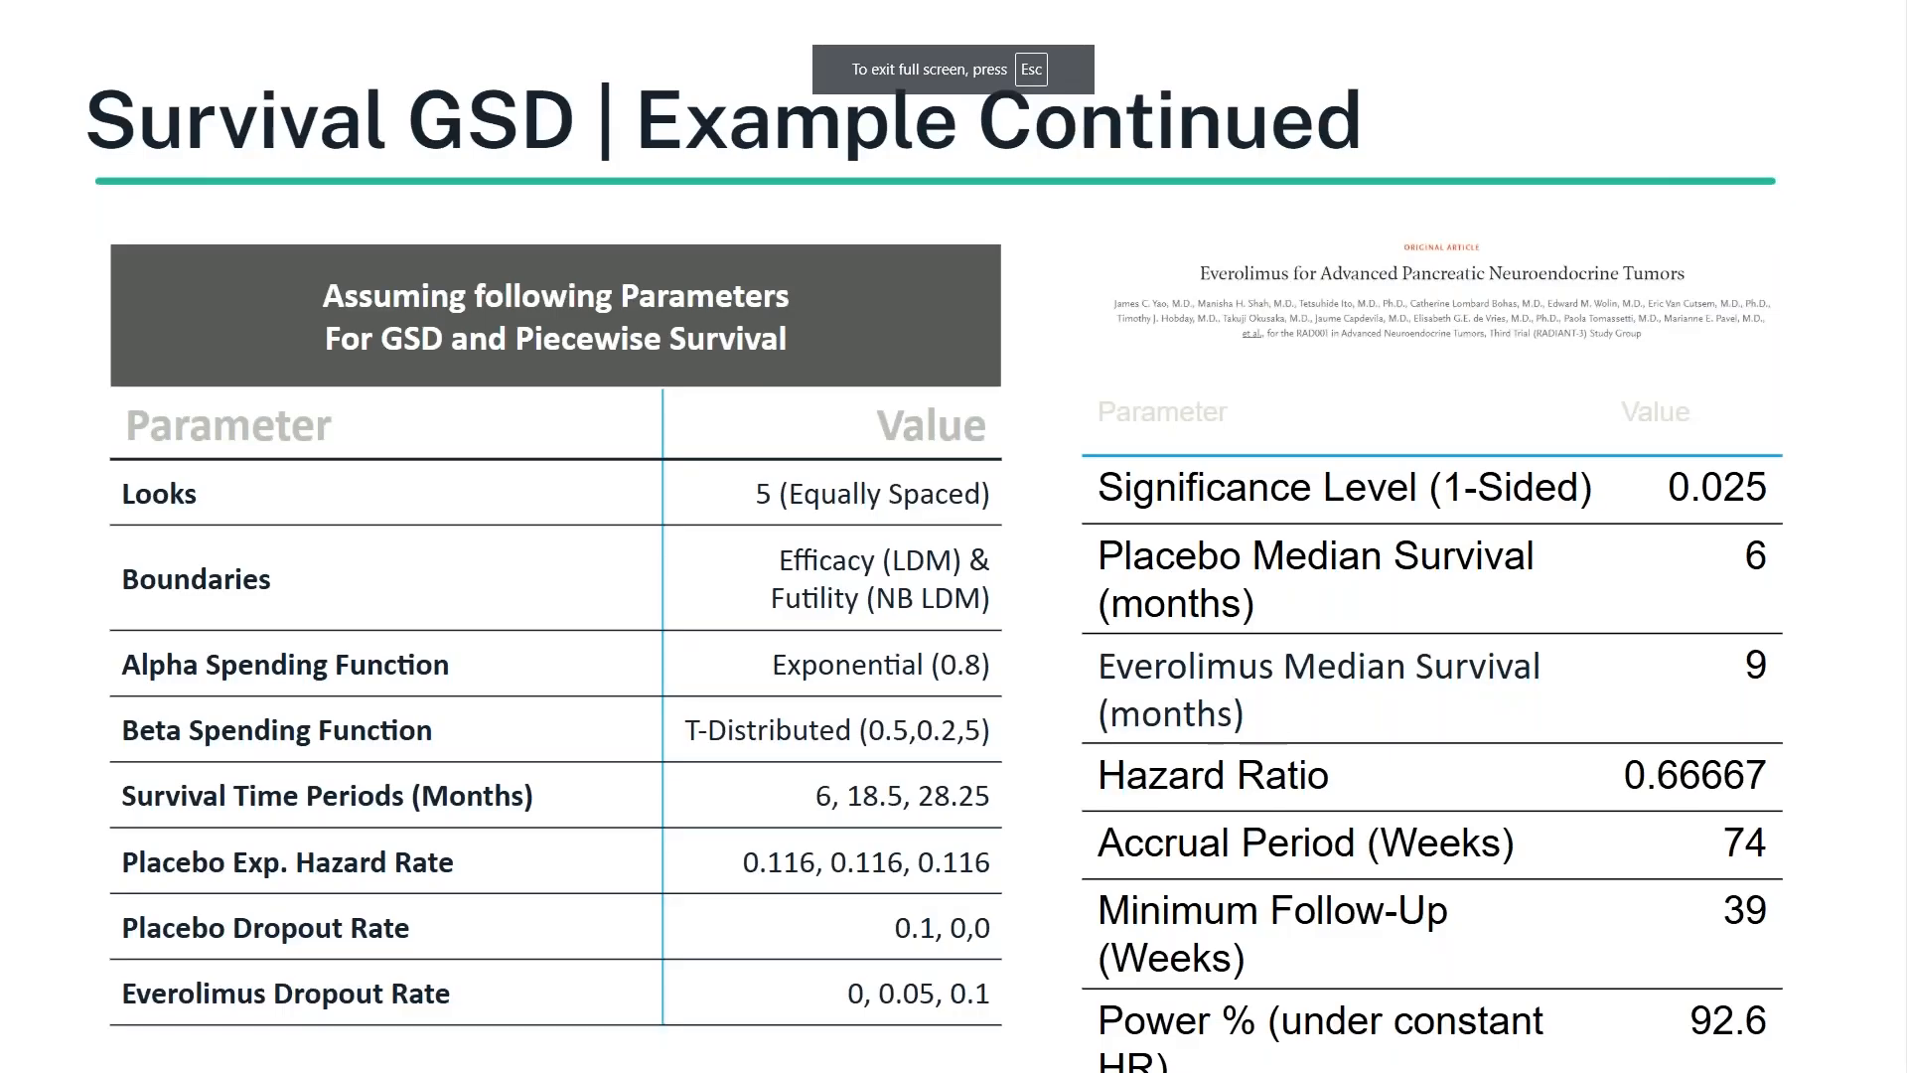
{"action": "left_click", "coordinate": [1064, 636]}
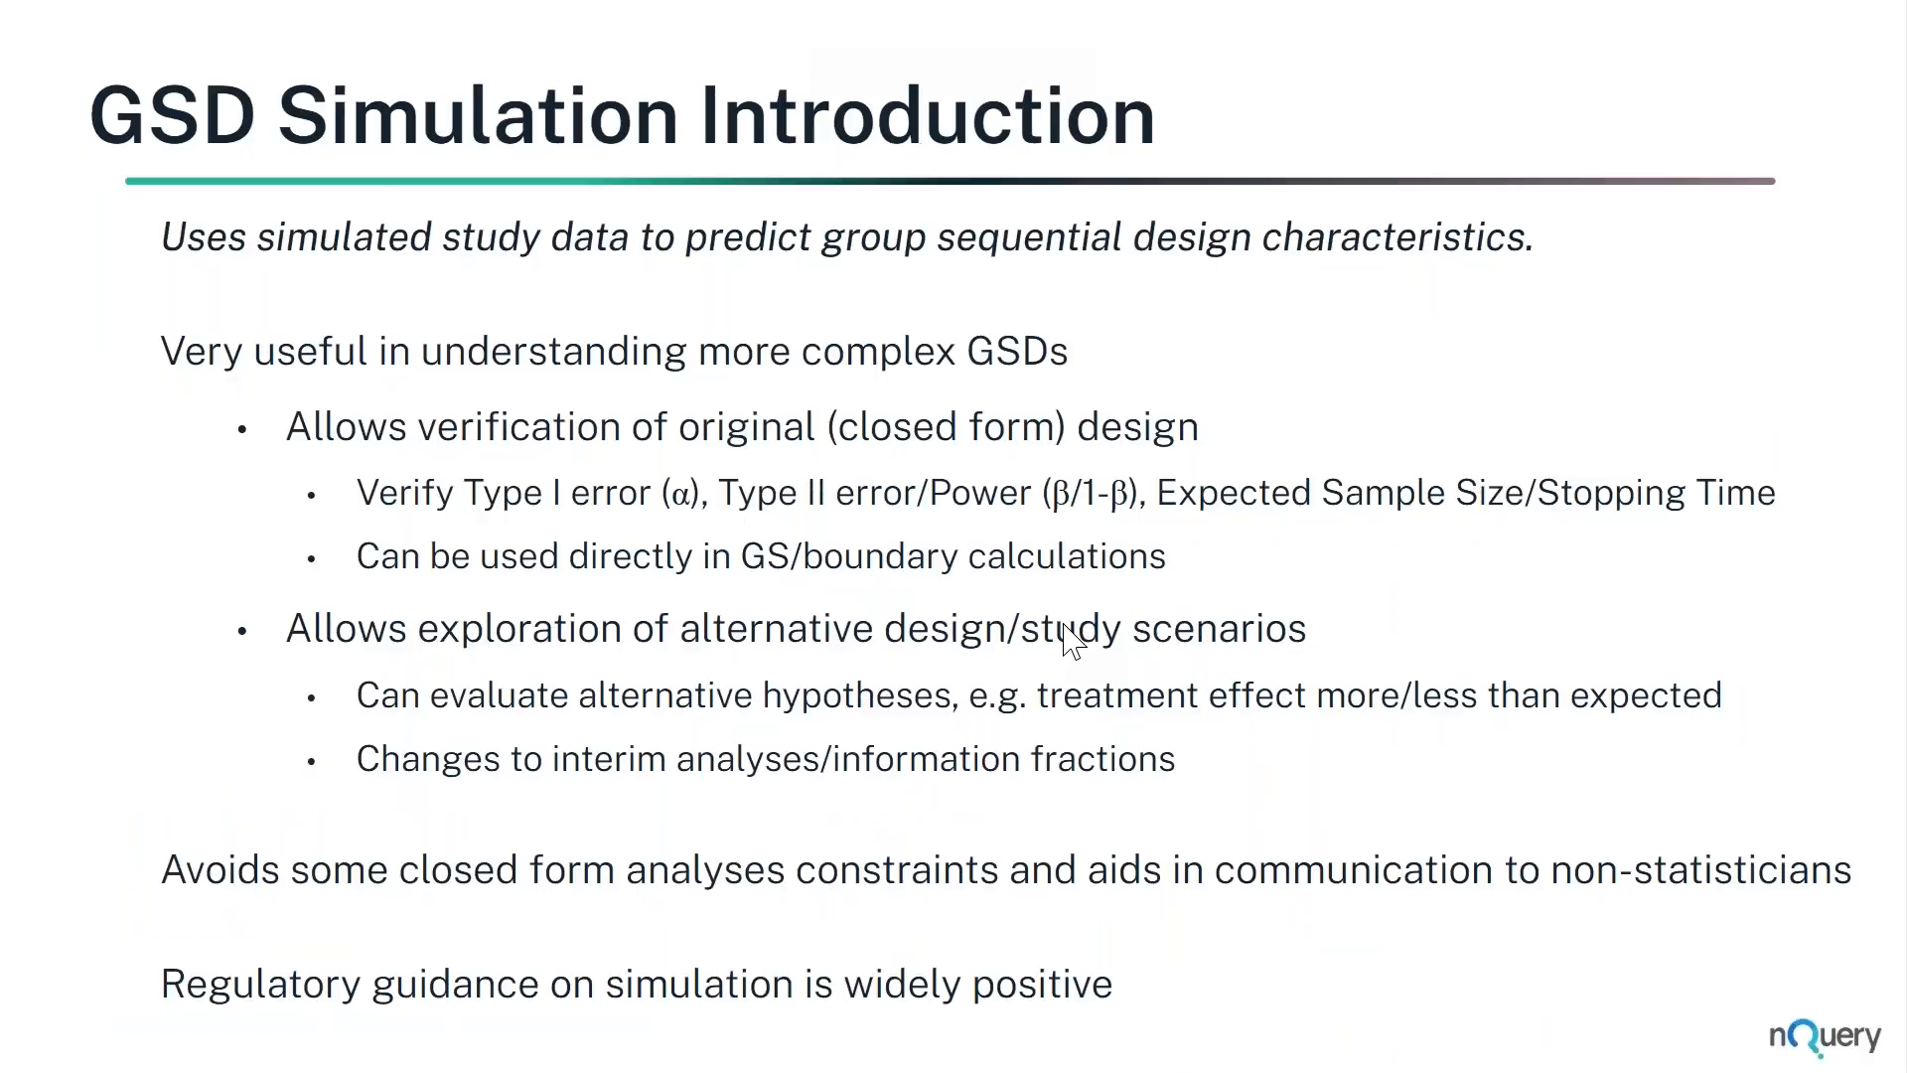
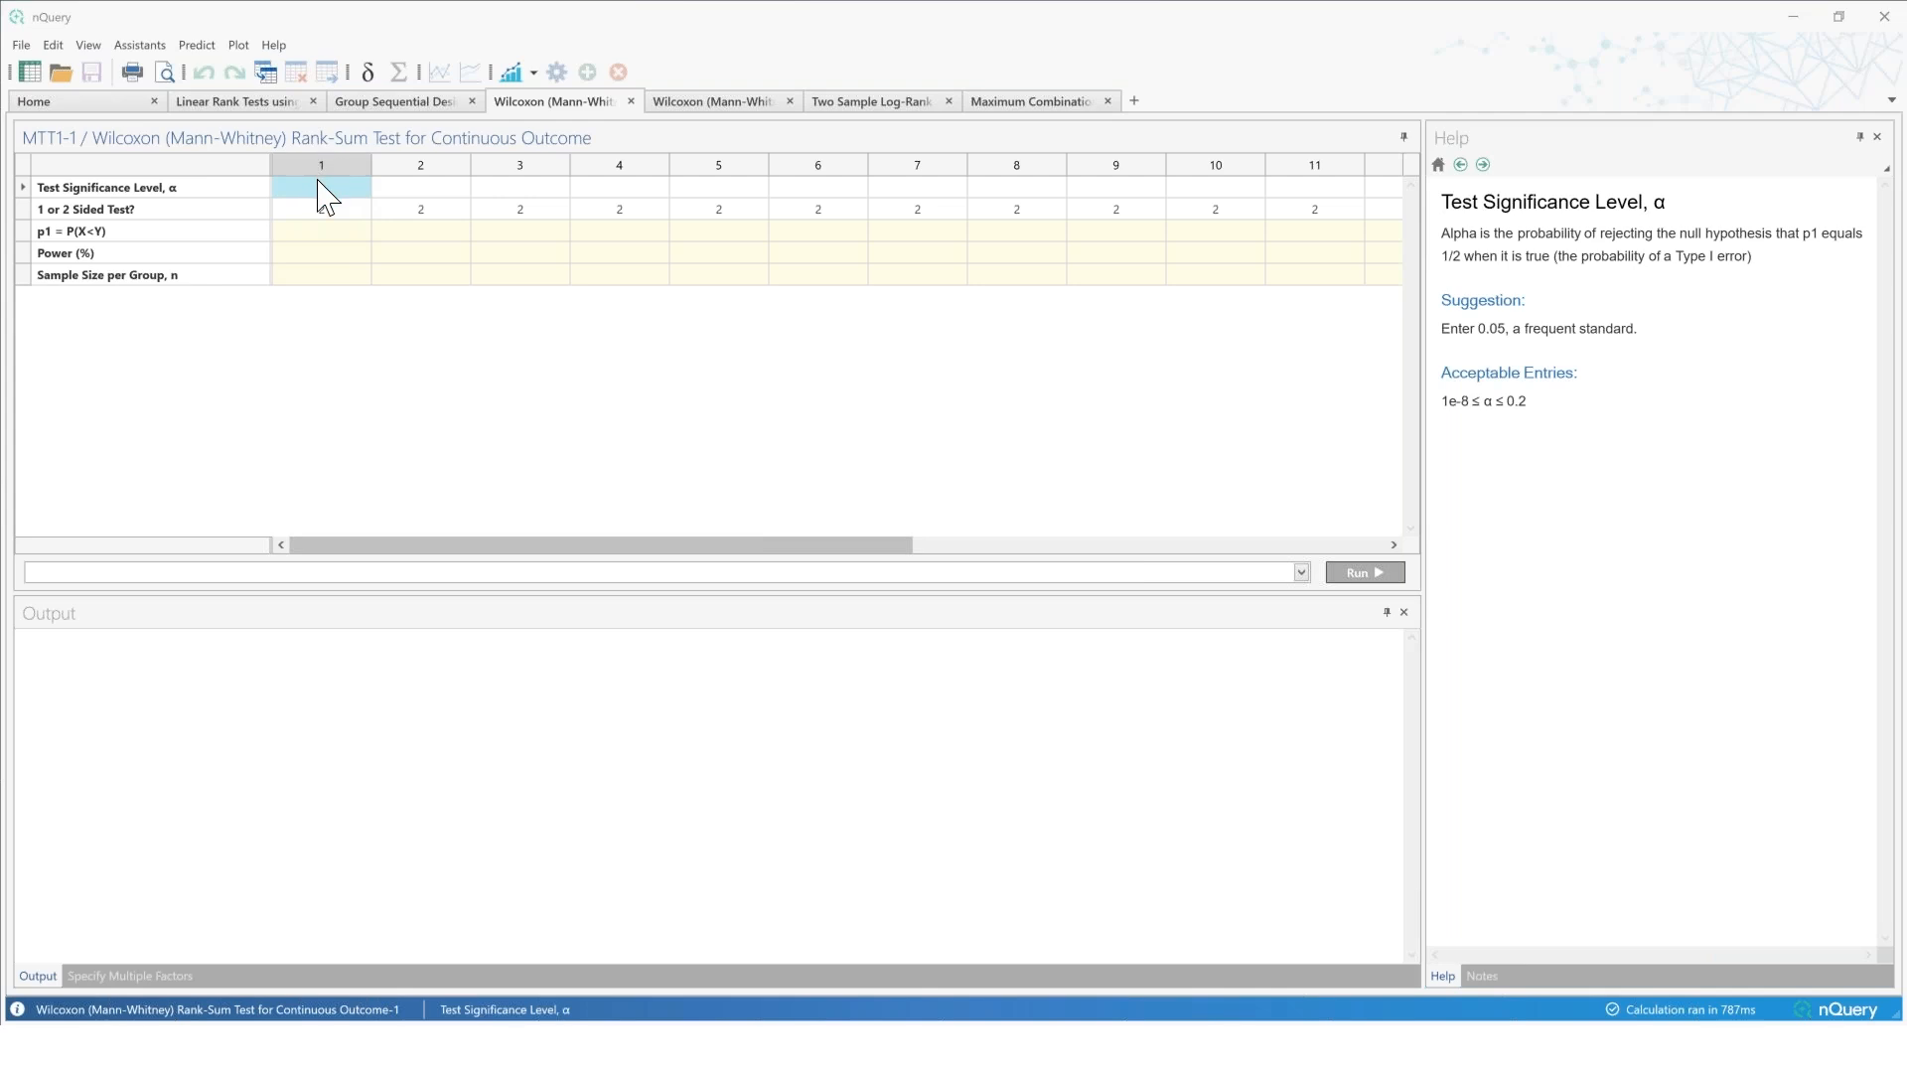
Step: Set the test significance level to 0.05 in column 1 of the Wilcoxon Rank-Sum table, keeping the 2-sided test
{"action": "left_click", "coordinate": [334, 189]}
{"action": "type", "text": "0.05"}
{"action": "key", "text": "Return"}
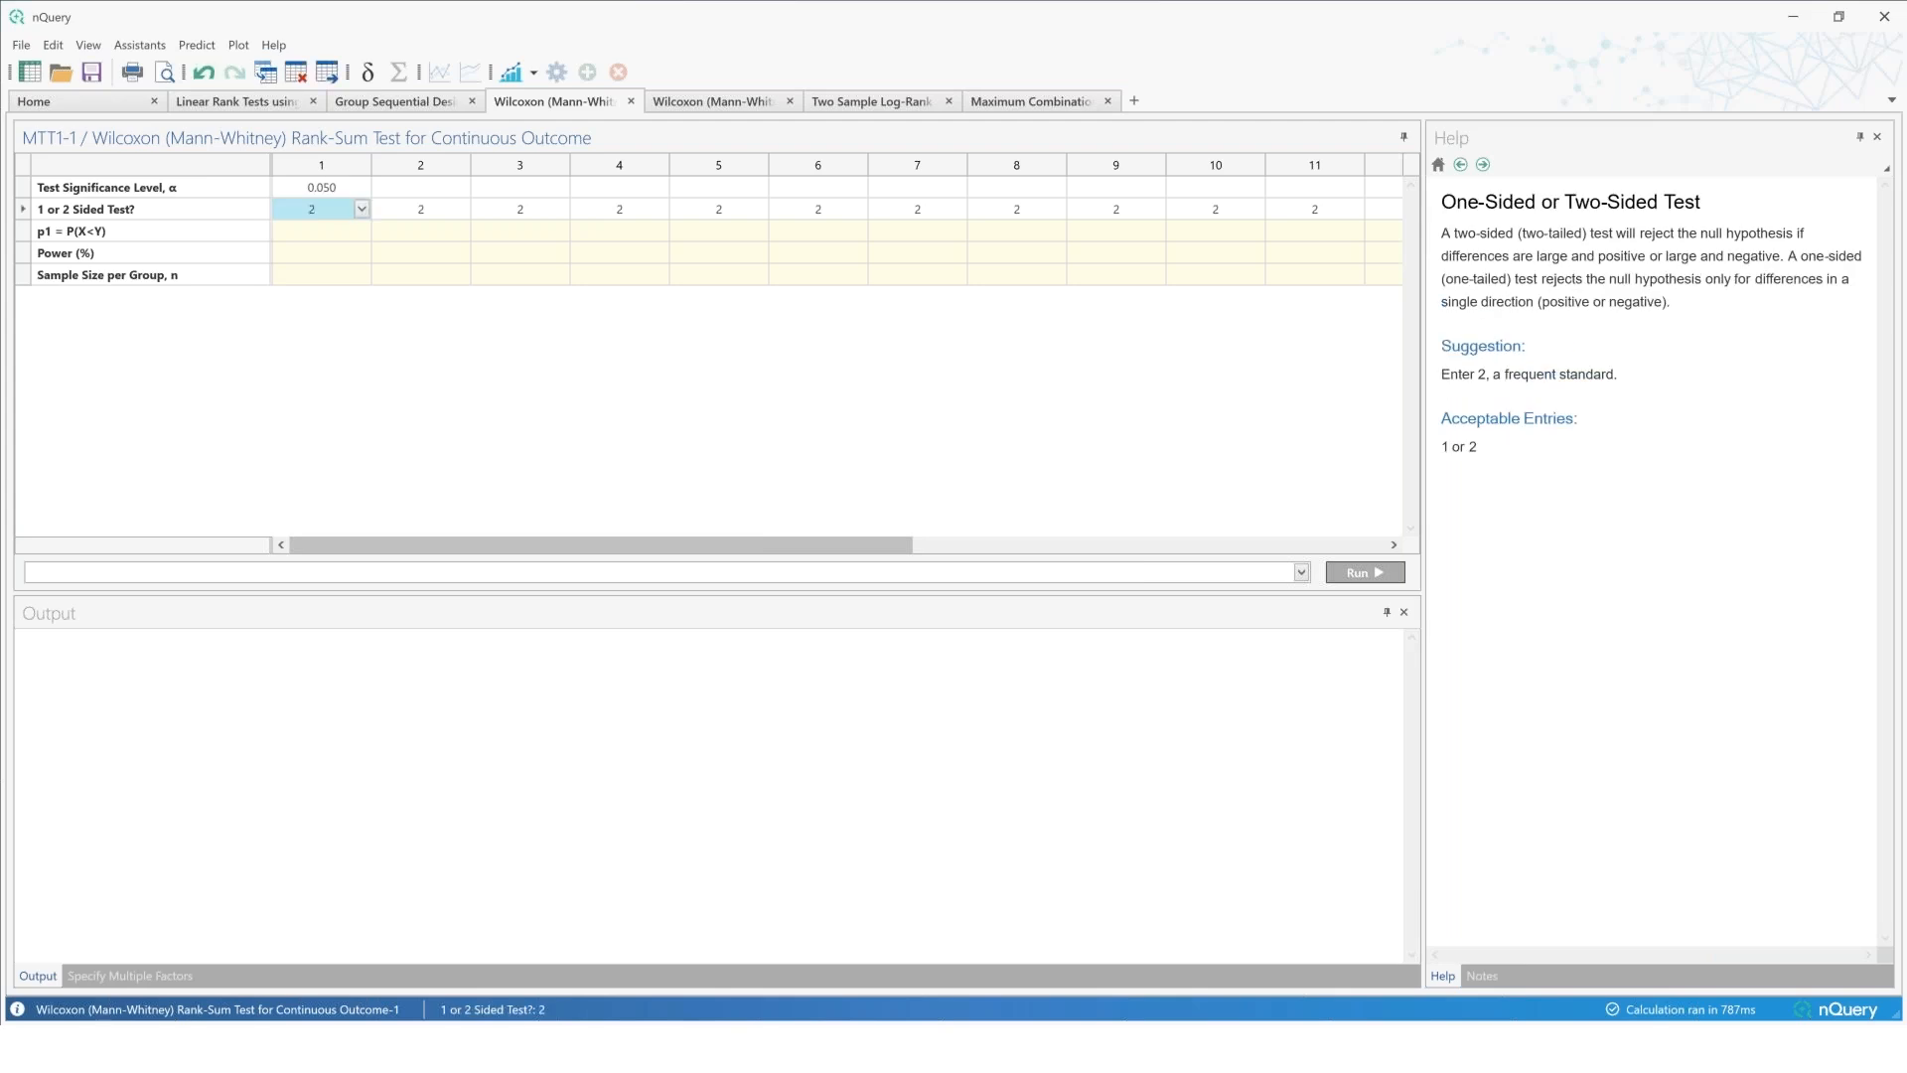
{"action": "key", "text": "Return"}
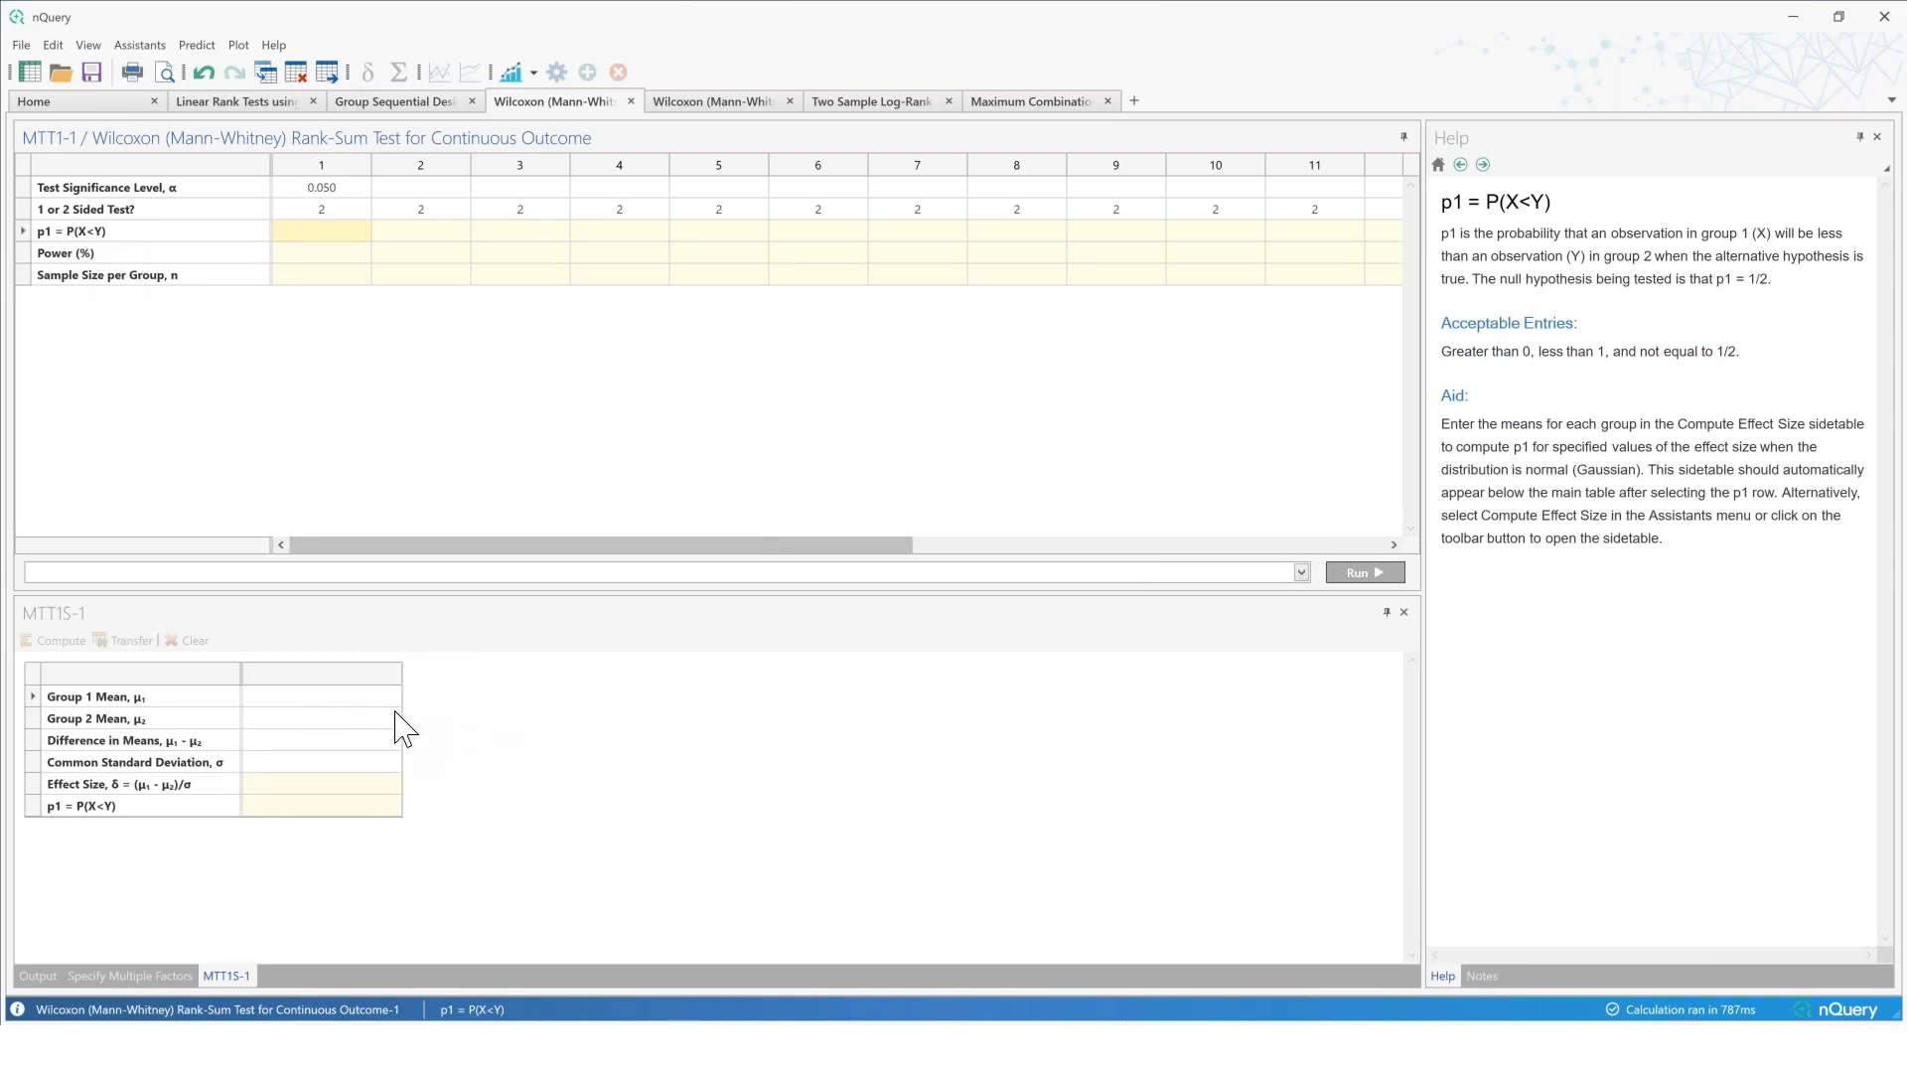
Step: Enter a Group 1 mean of 84, Group 2 mean of 63 and common standard deviation of 42 in the effect size side table
{"action": "left_click", "coordinate": [308, 698]}
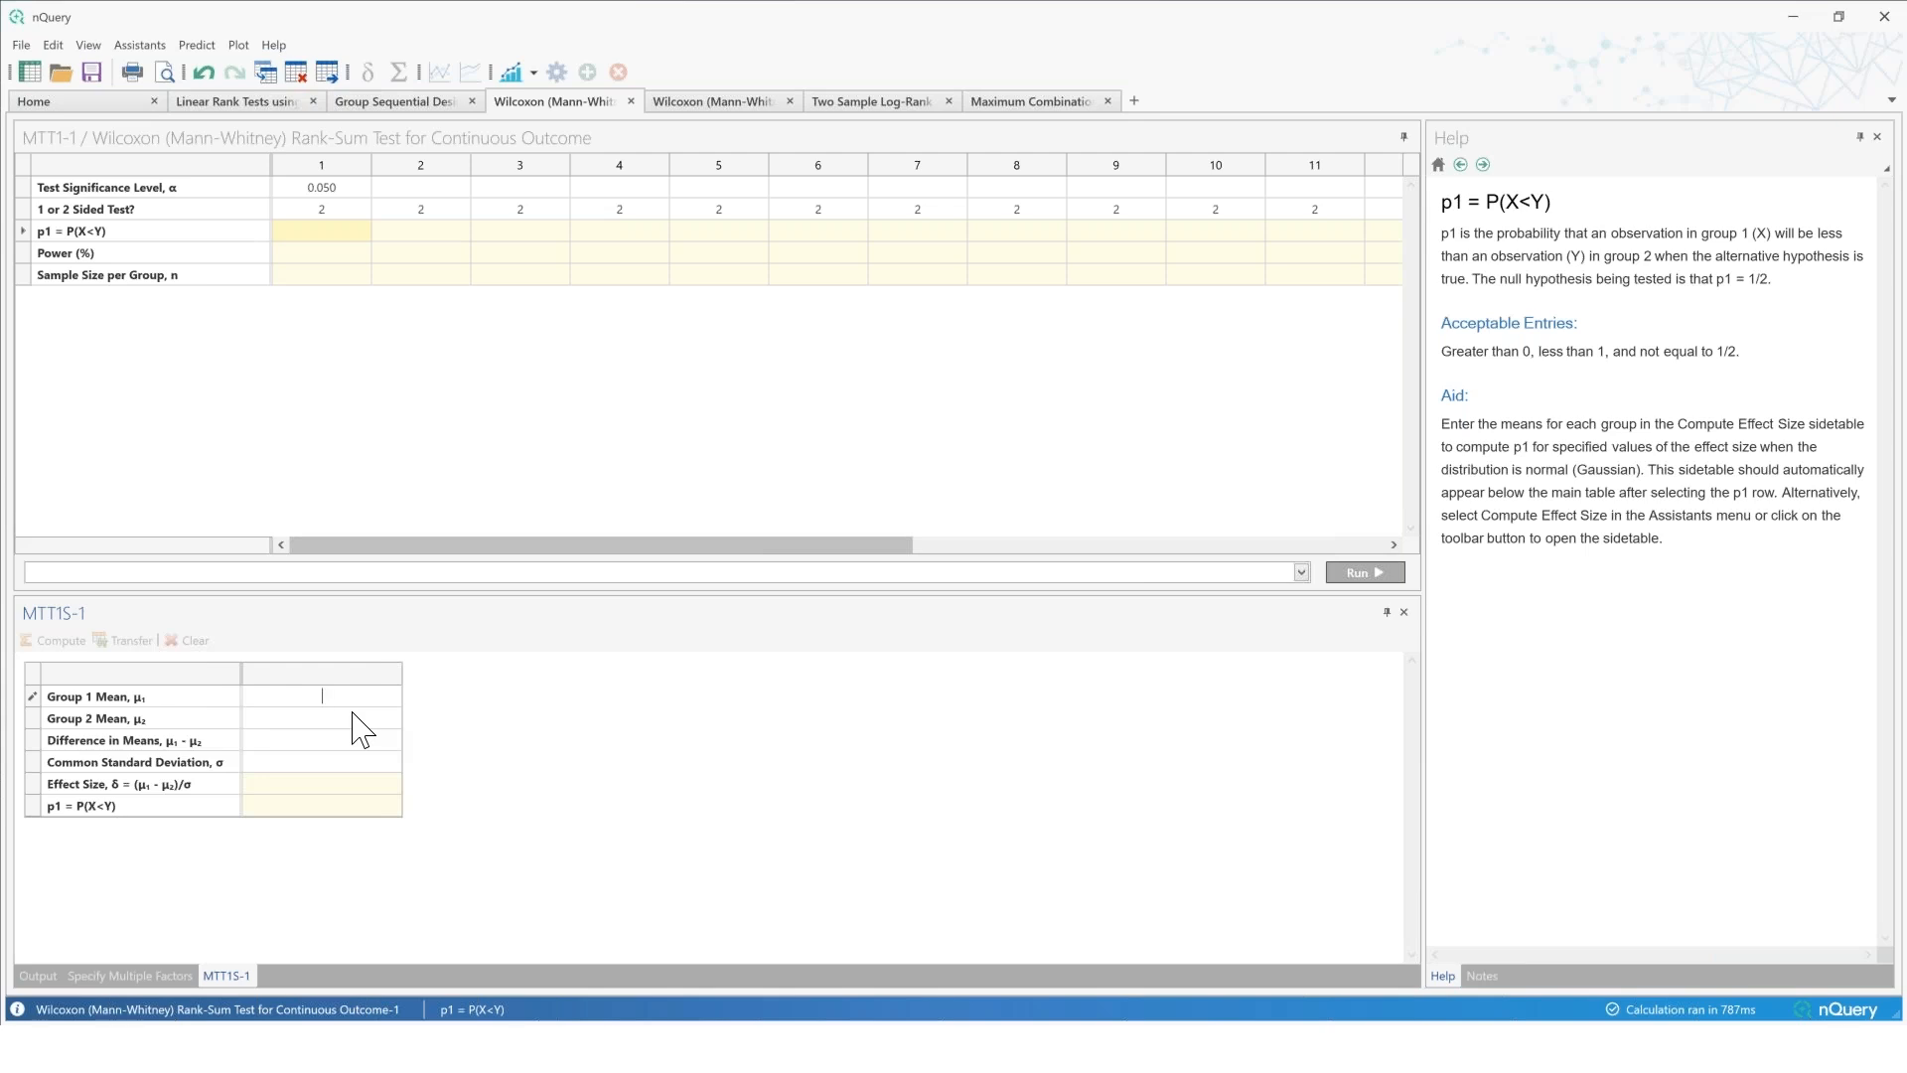
{"action": "type", "text": "4"}
{"action": "key", "text": "Return"}
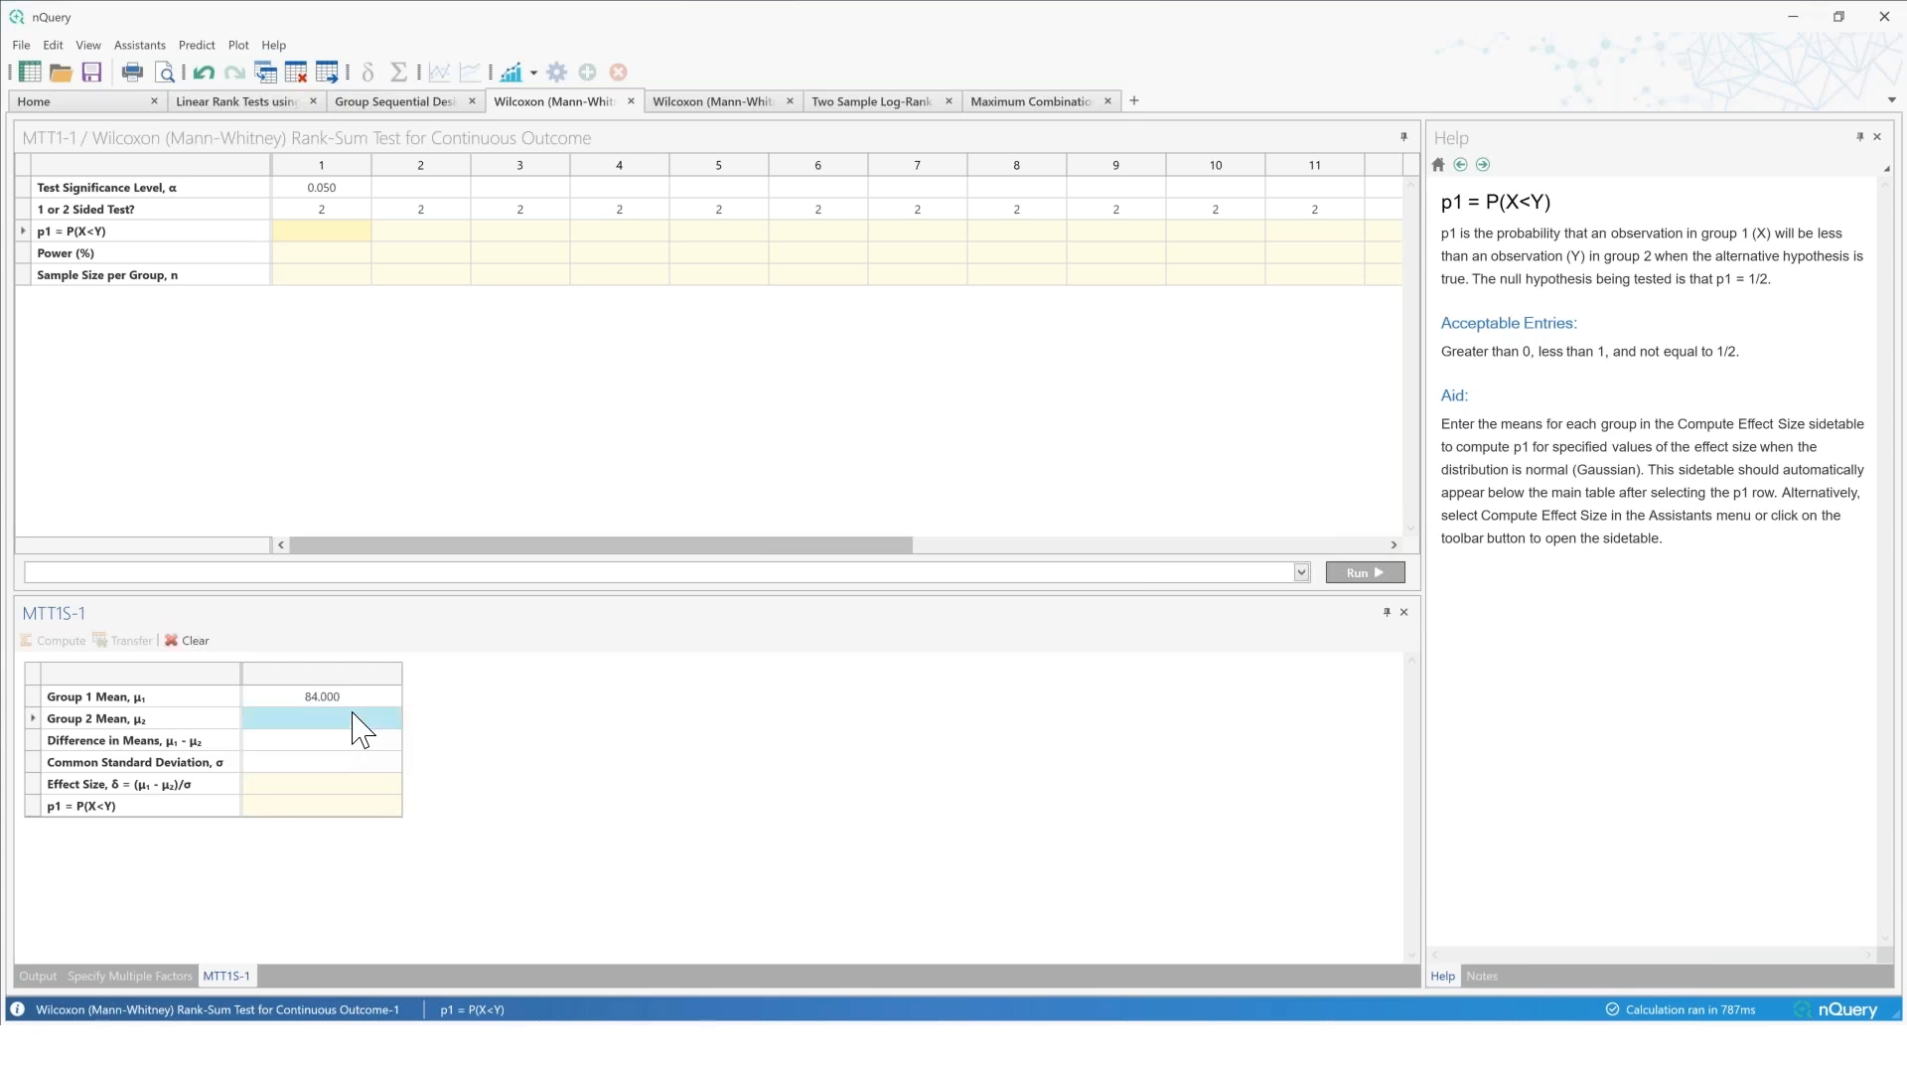
{"action": "type", "text": "63"}
{"action": "key", "text": "Return"}
{"action": "key", "text": "Return"}
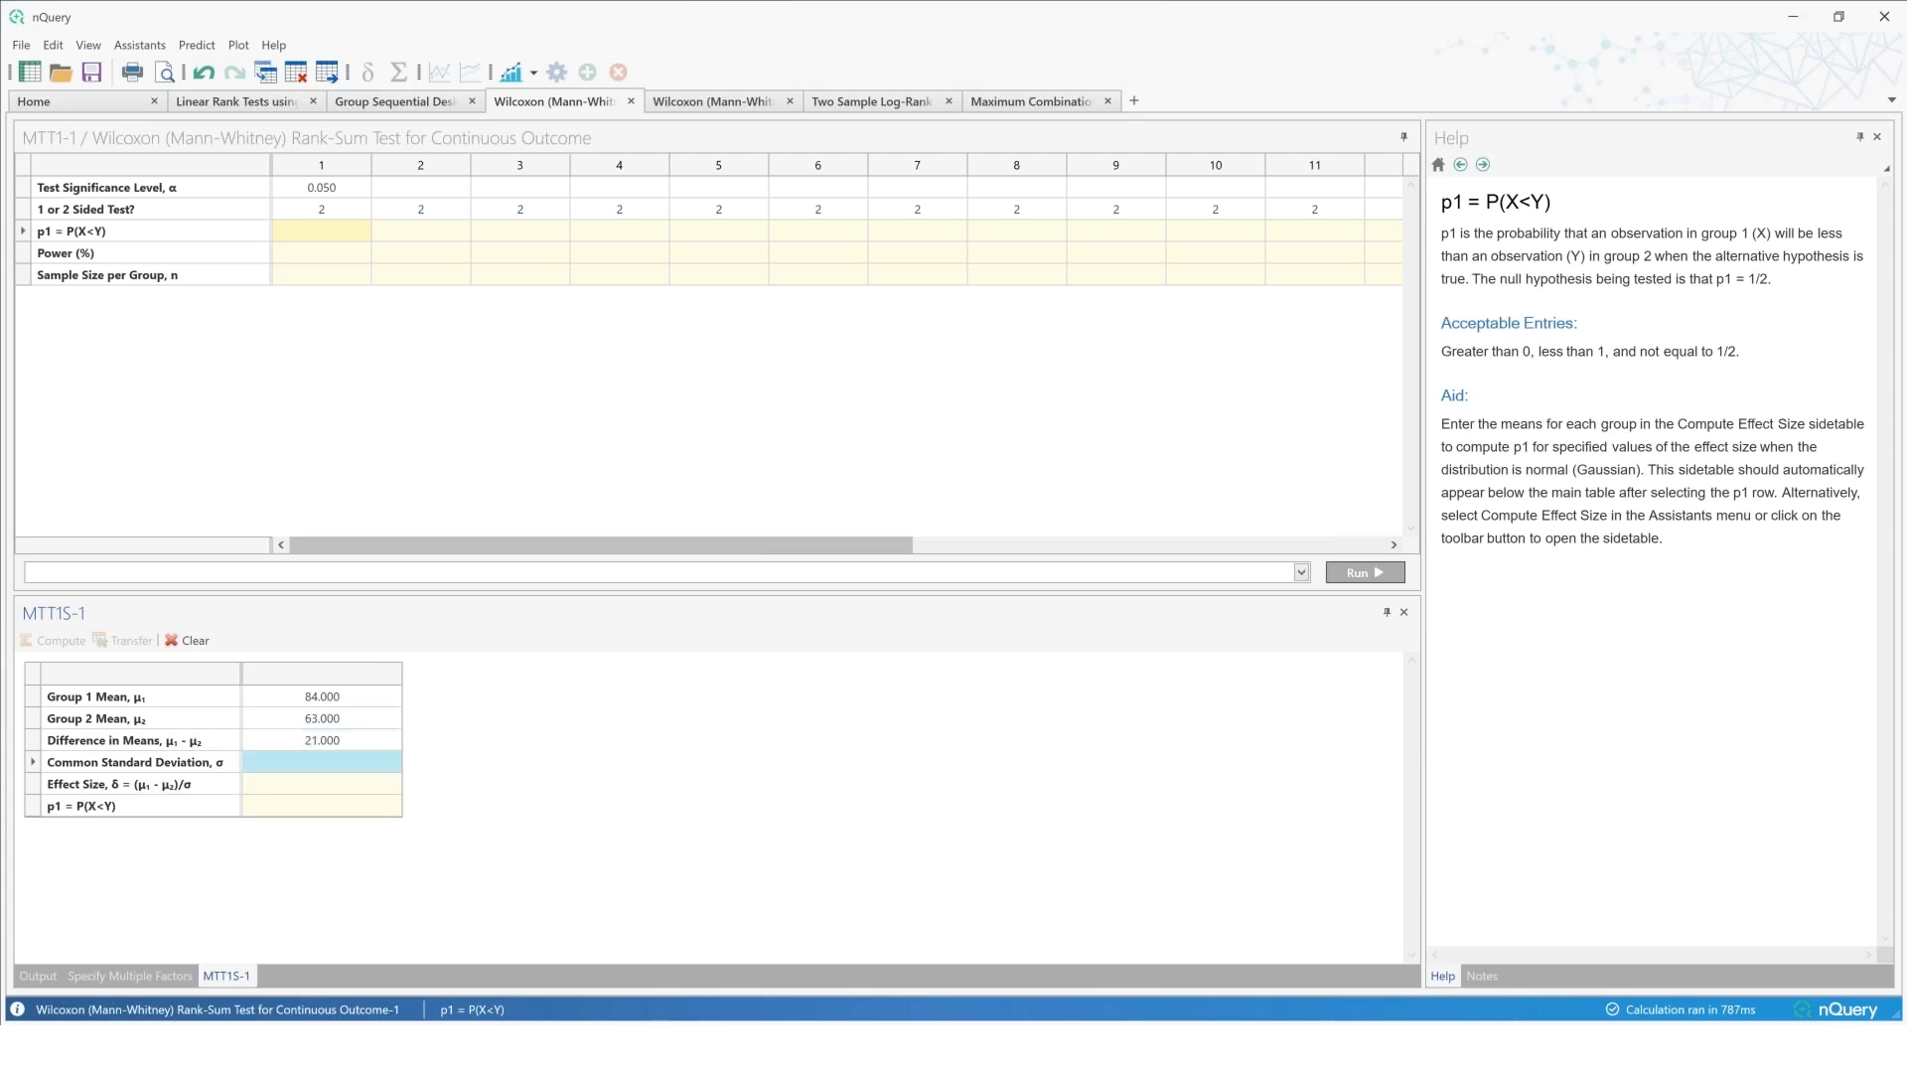
{"action": "type", "text": "42"}
{"action": "key", "text": "Return"}
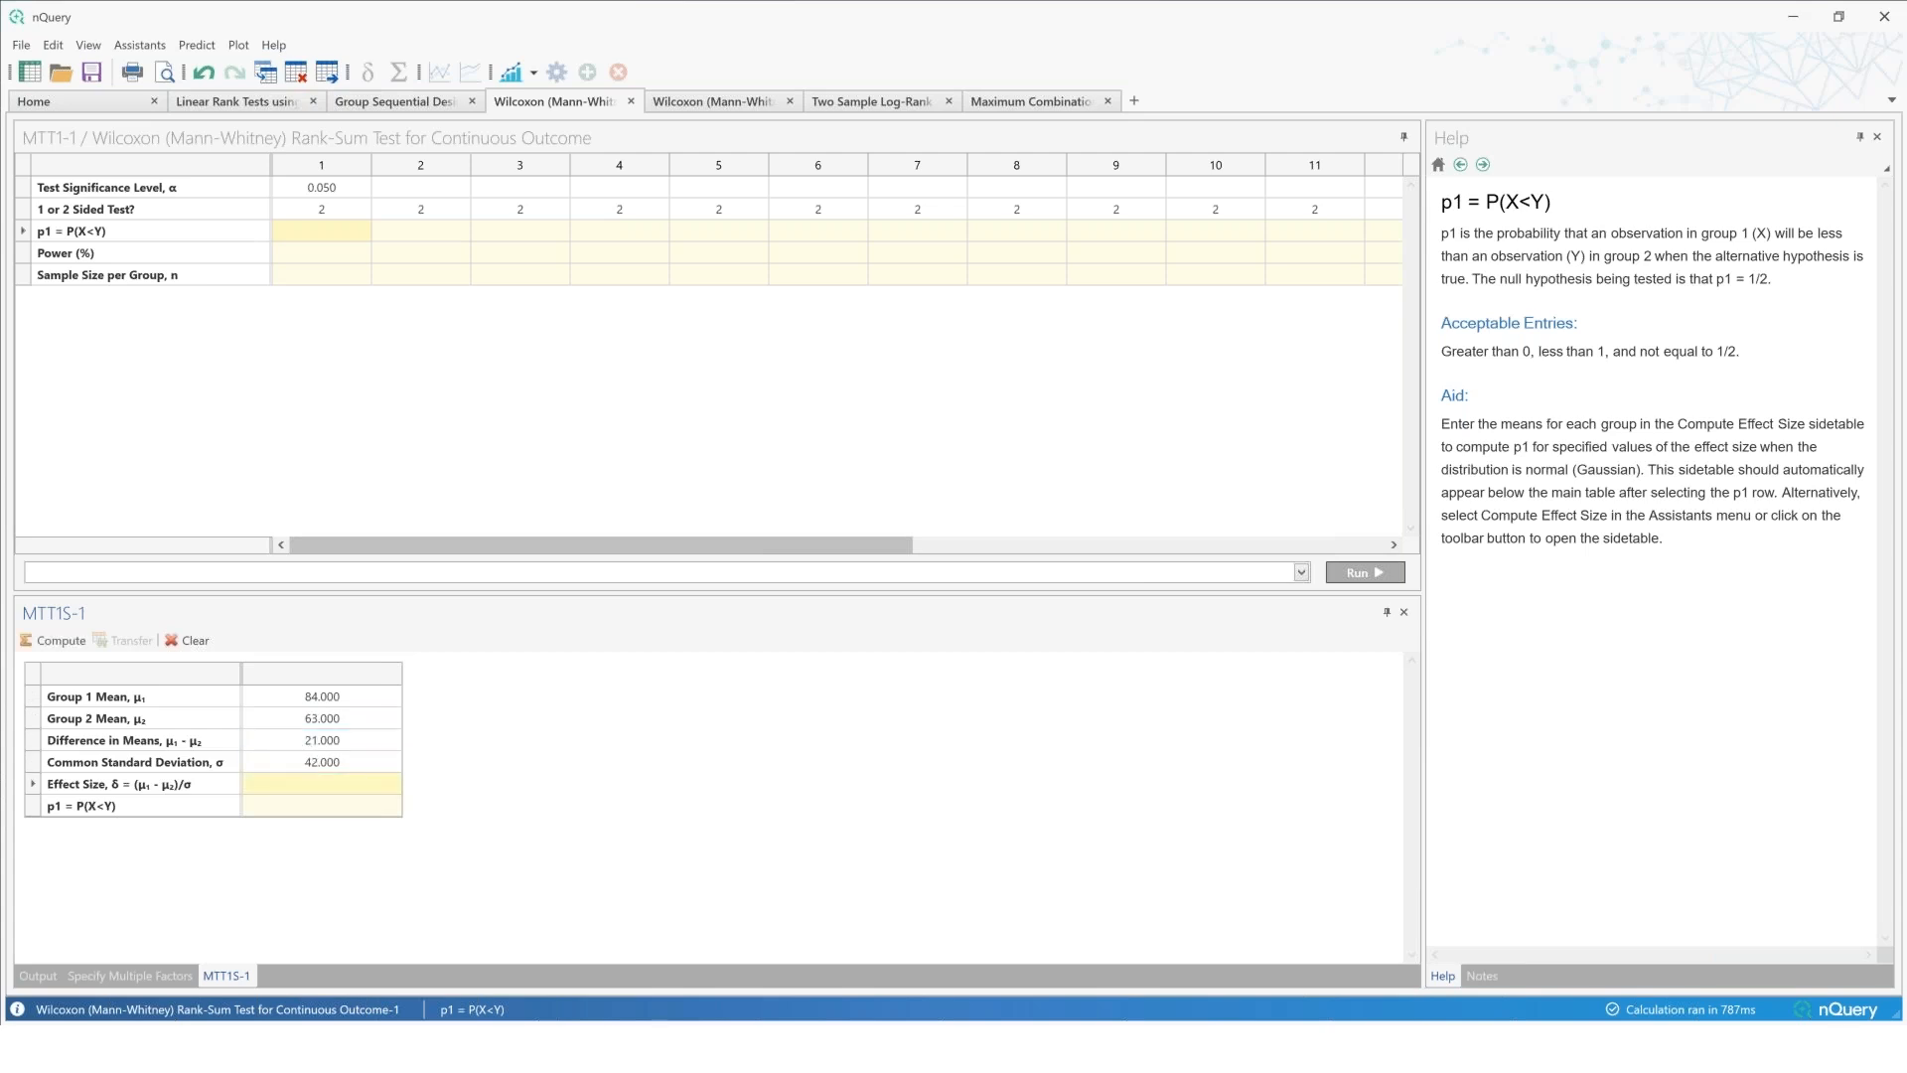
Step: Compute the effect size and p1 in the side table and transfer p1 to column 1 of the Wilcoxon table
{"action": "left_click", "coordinate": [55, 640]}
{"action": "left_click", "coordinate": [310, 805]}
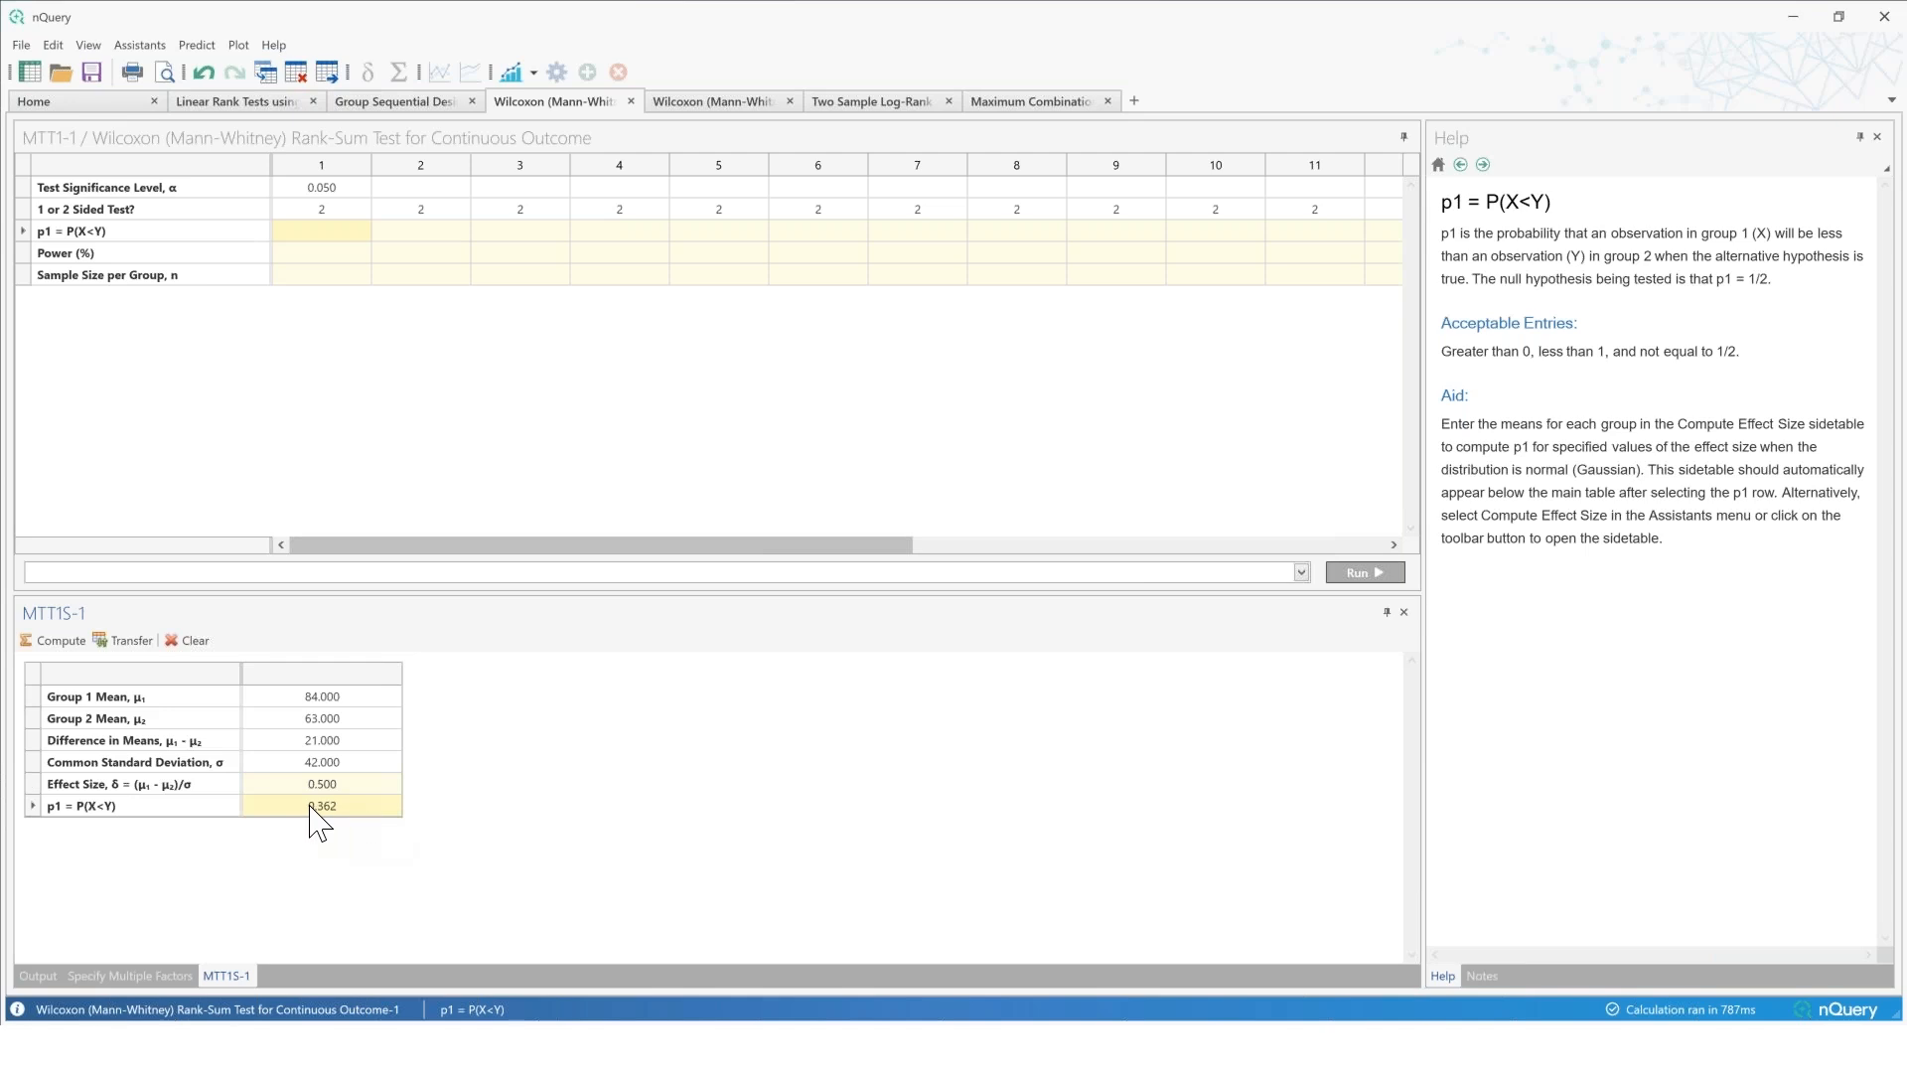
{"action": "left_click", "coordinate": [111, 646]}
Step: Set the power to 80% in column 1 to calculate the Wilcoxon test's sample size per group
{"action": "left_click", "coordinate": [334, 257]}
{"action": "type", "text": "80"}
{"action": "key", "text": "Return"}
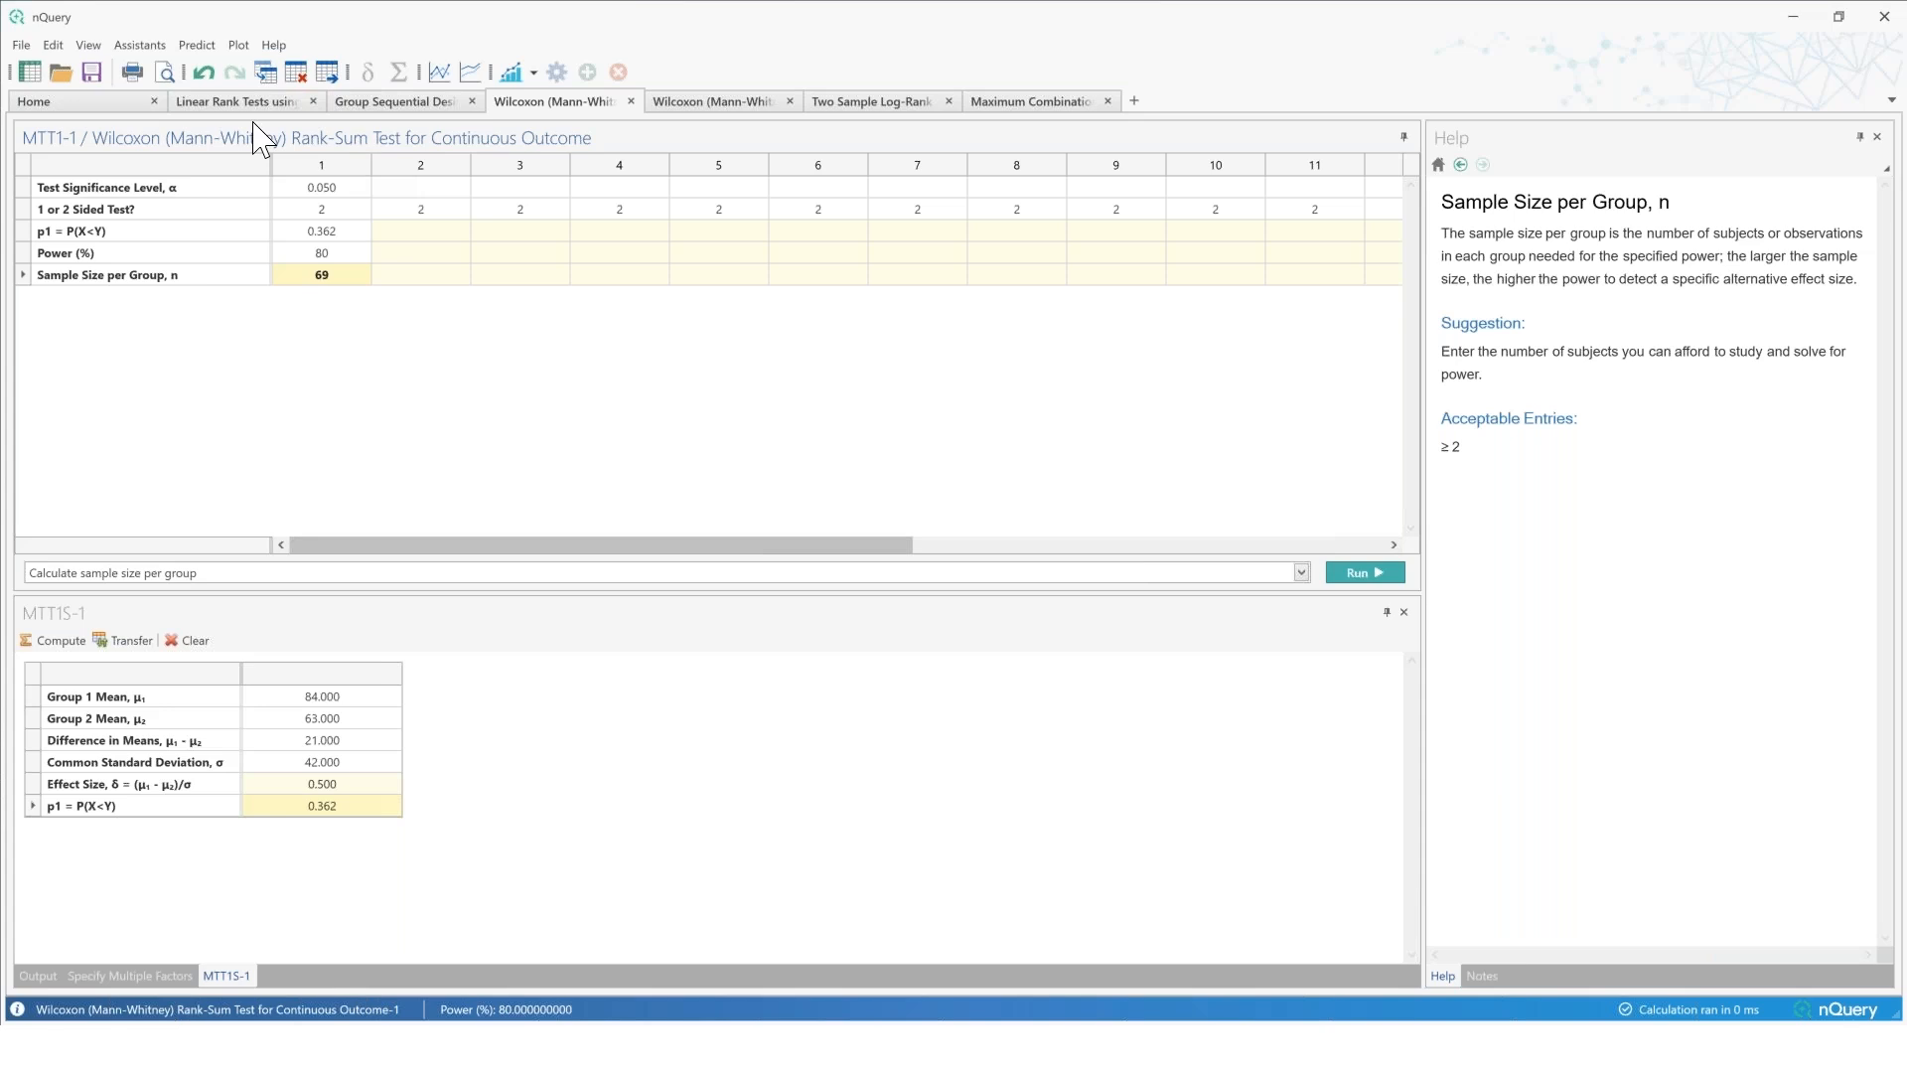
Step: Search the design tables for "t-test" and open the MTT0 t-test for Two Means table
{"action": "left_click", "coordinate": [36, 72]}
{"action": "type", "text": "t test"}
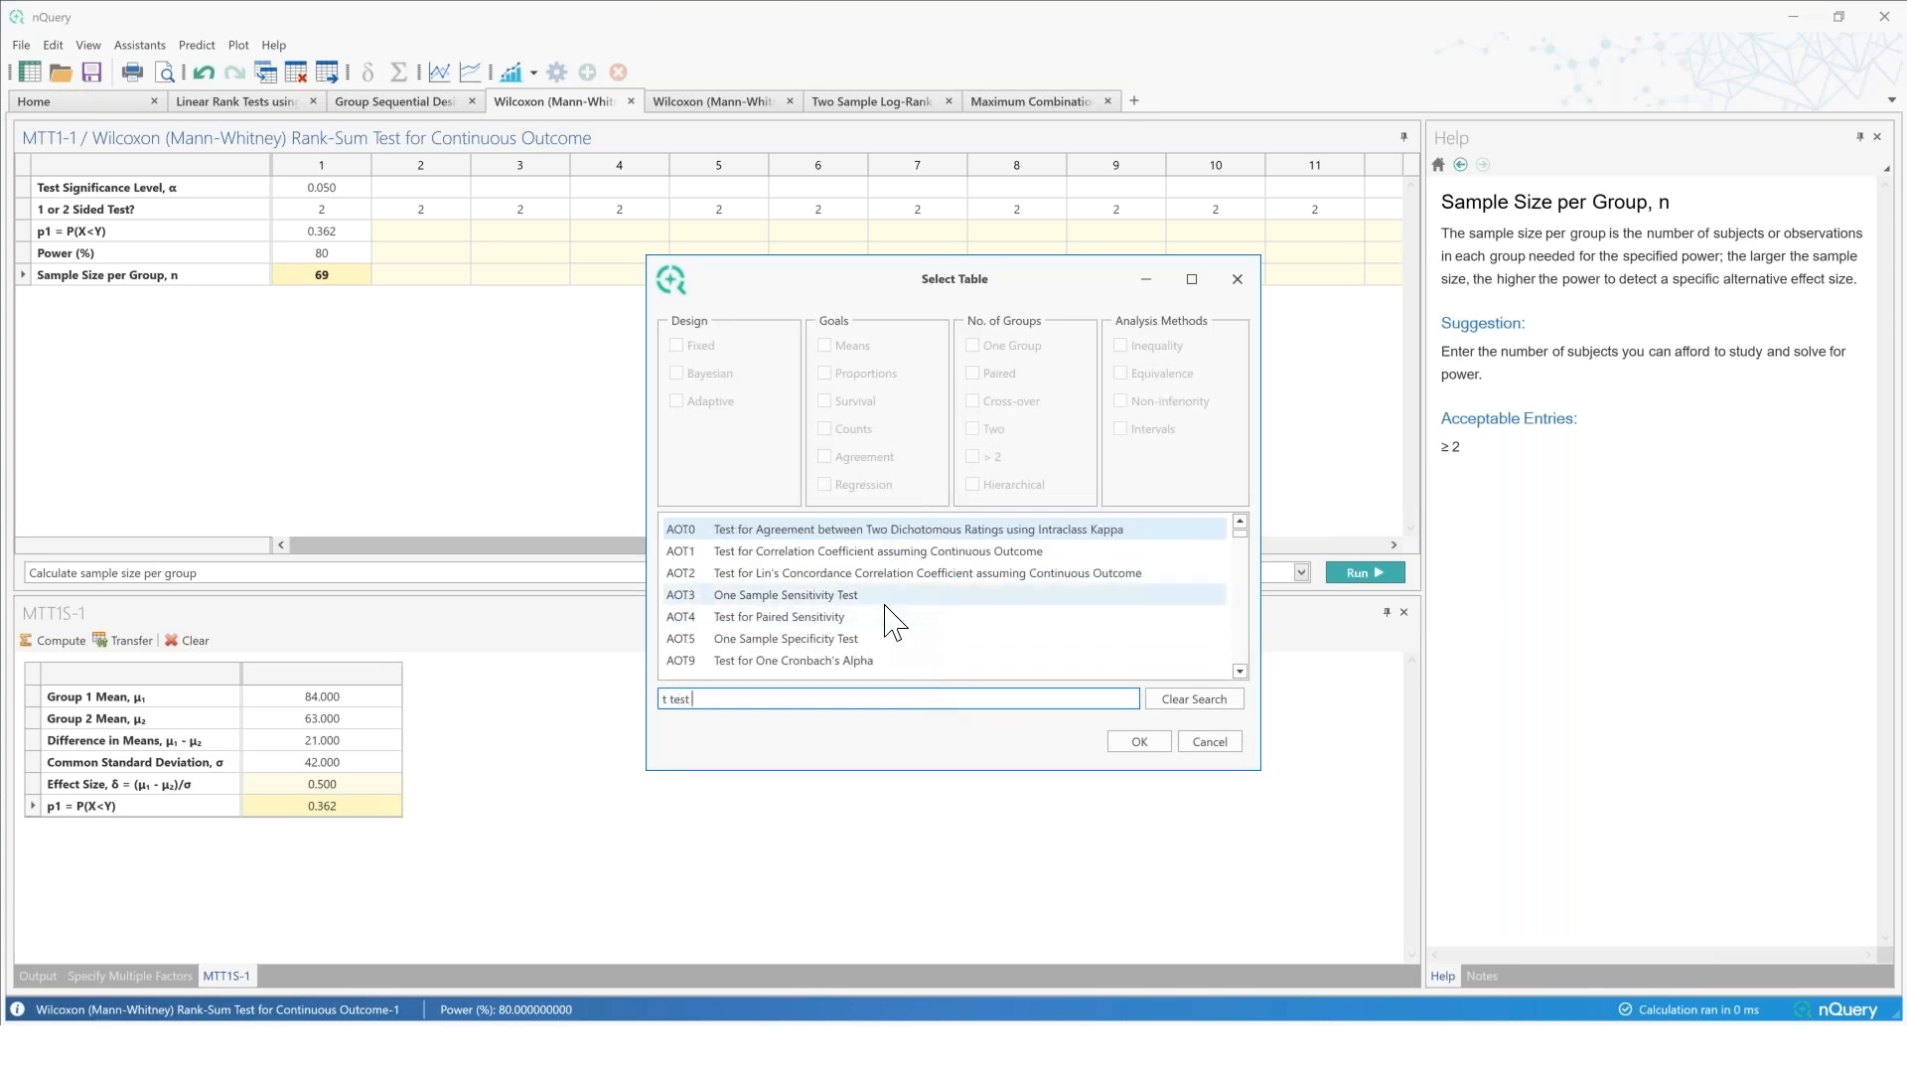
{"action": "key", "text": "Left"}
{"action": "key", "text": "Left"}
{"action": "key", "text": "Left"}
{"action": "key", "text": "Left"}
{"action": "key", "text": "BackSpace"}
{"action": "type", "text": "-"}
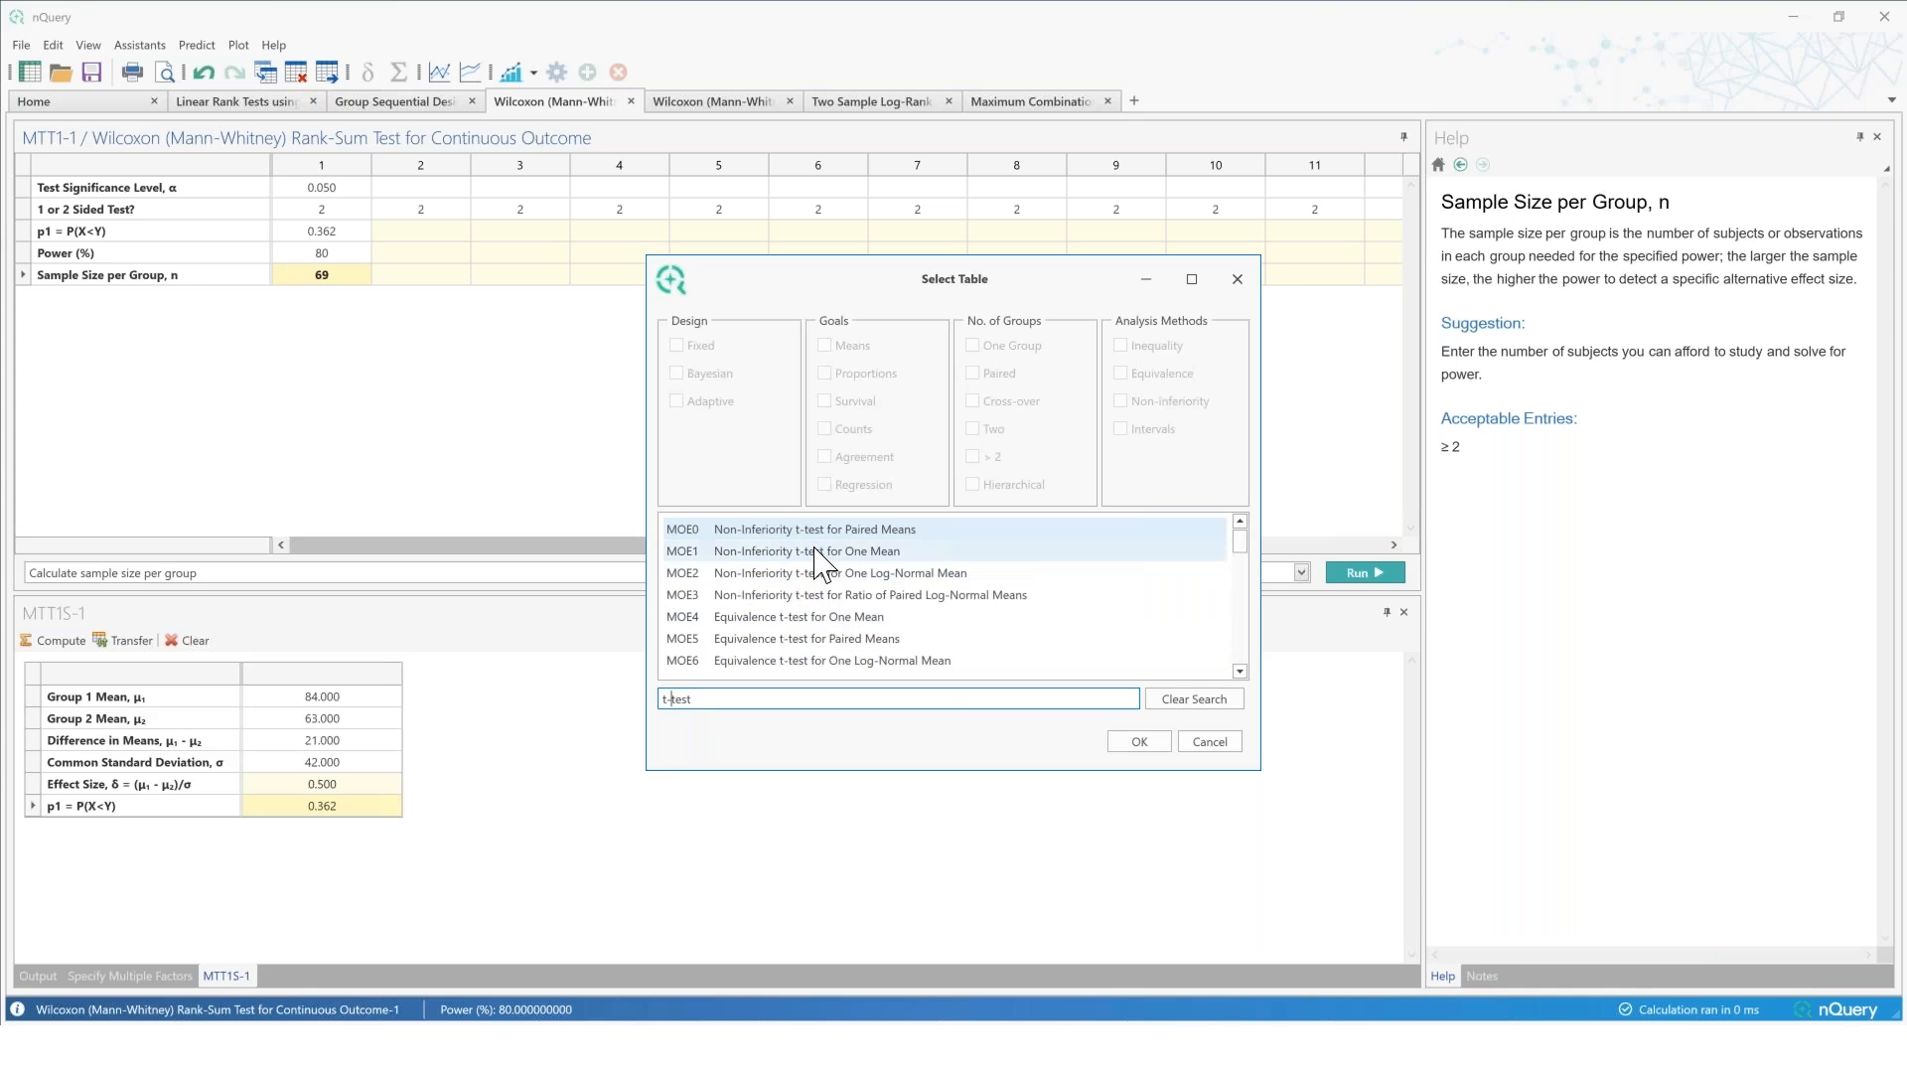
{"action": "scroll", "coordinate": [814, 565], "scroll_direction": "down", "scroll_amount": 3}
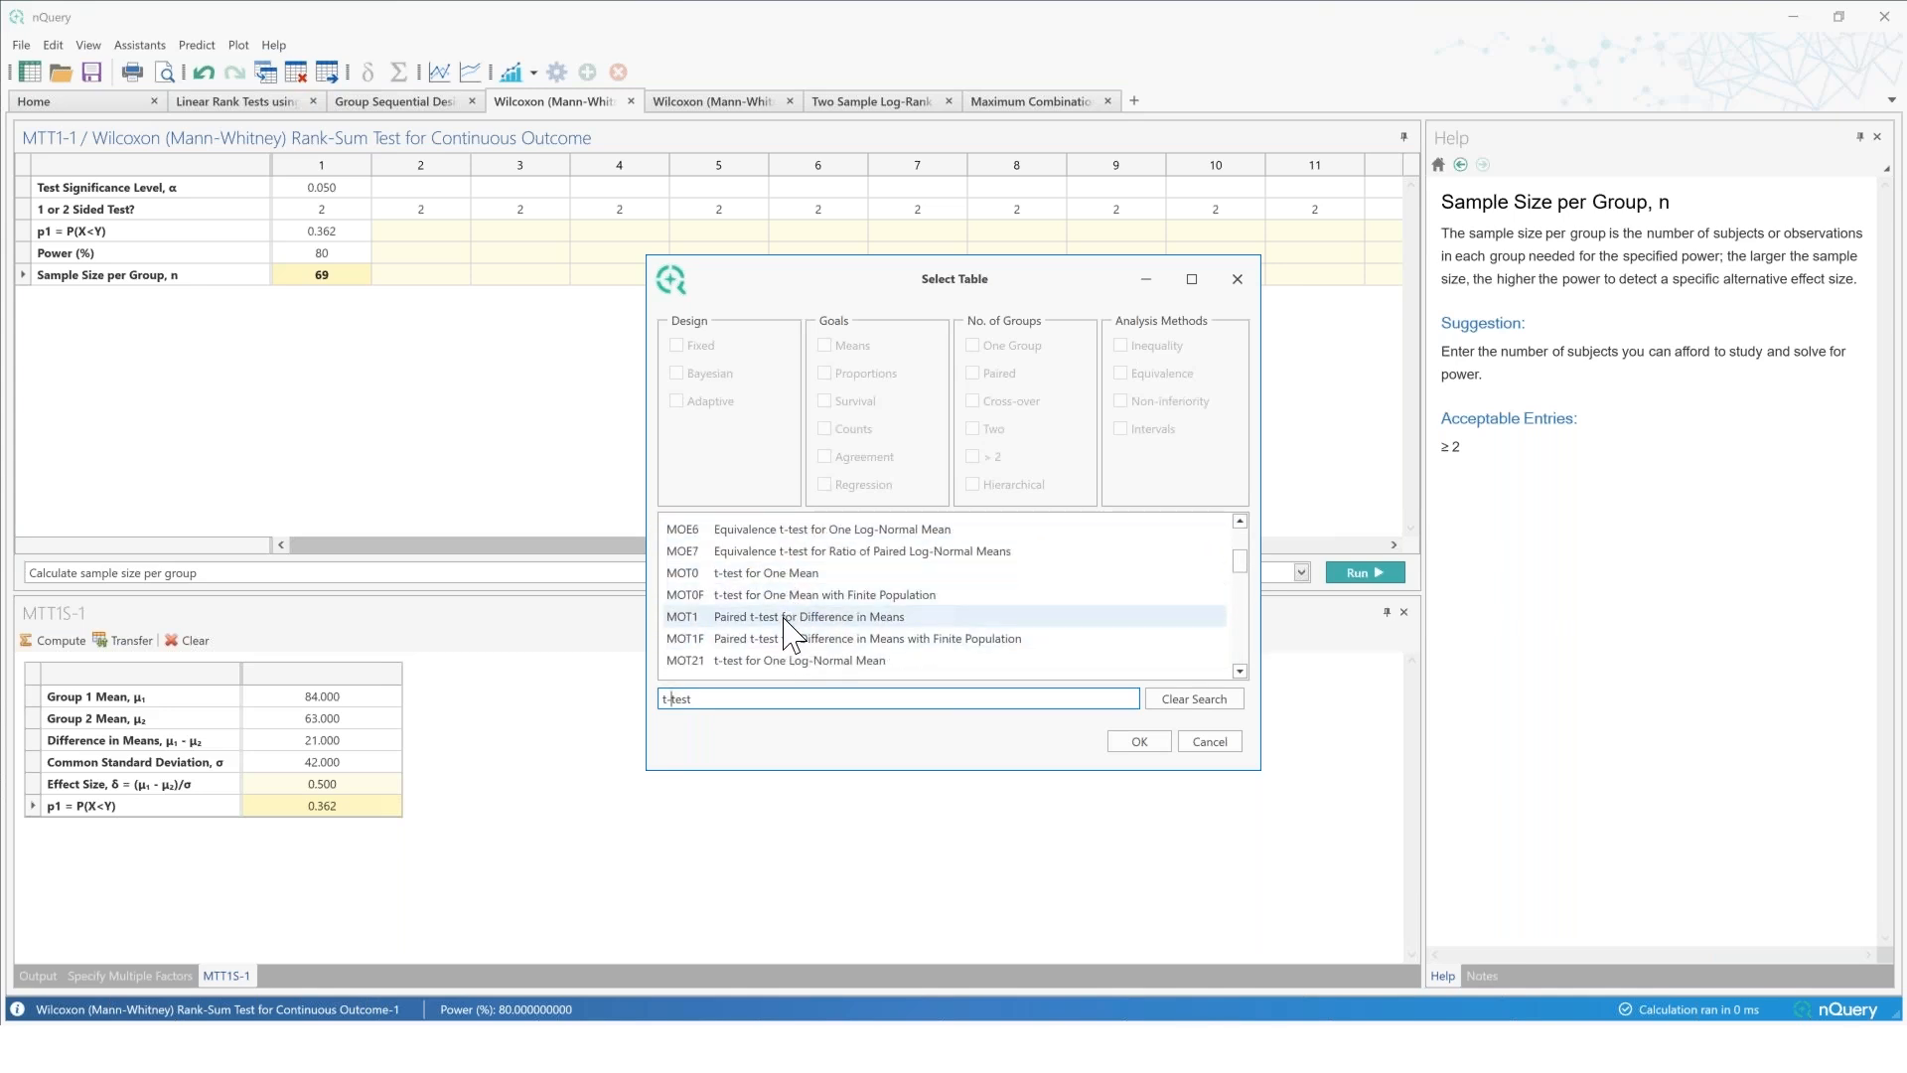
{"action": "scroll", "coordinate": [839, 626], "scroll_direction": "down", "scroll_amount": 1}
{"action": "scroll", "coordinate": [839, 626], "scroll_direction": "up", "scroll_amount": 1}
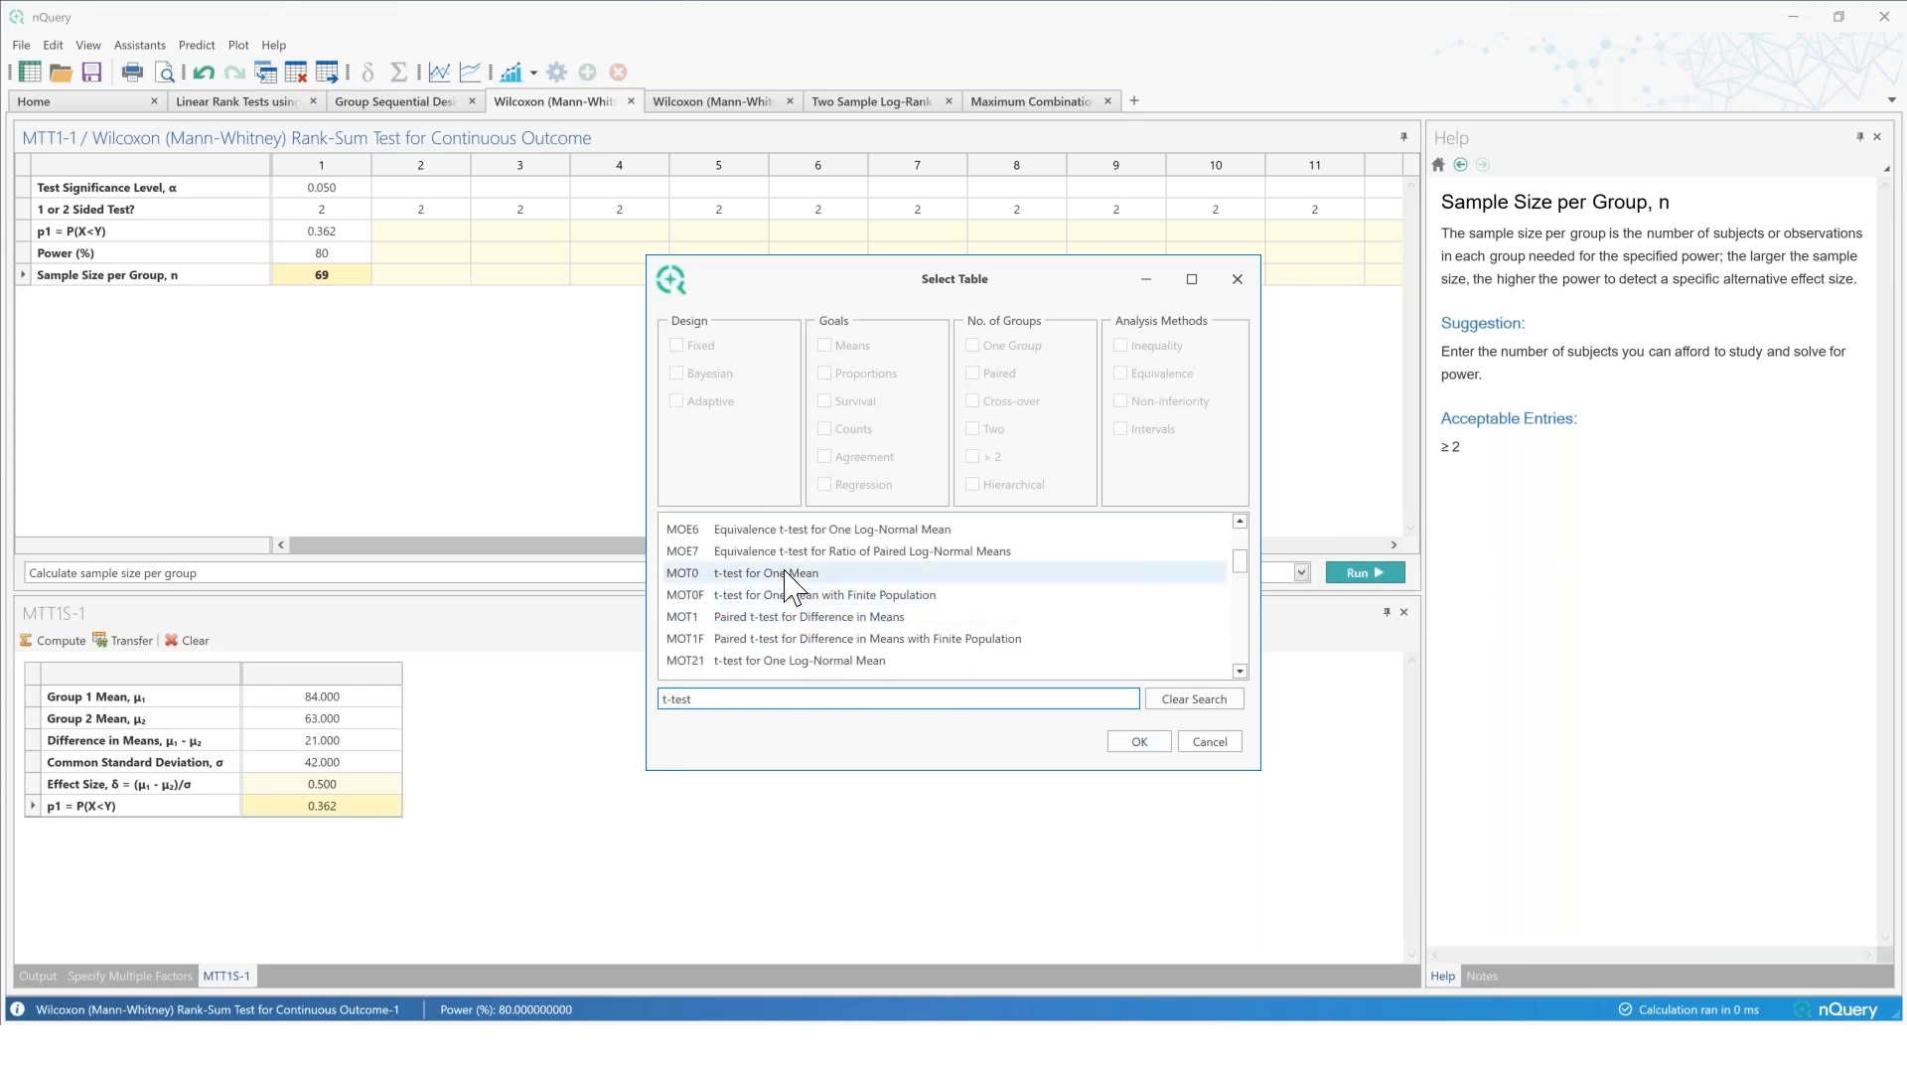
{"action": "scroll", "coordinate": [824, 616], "scroll_direction": "down", "scroll_amount": 6}
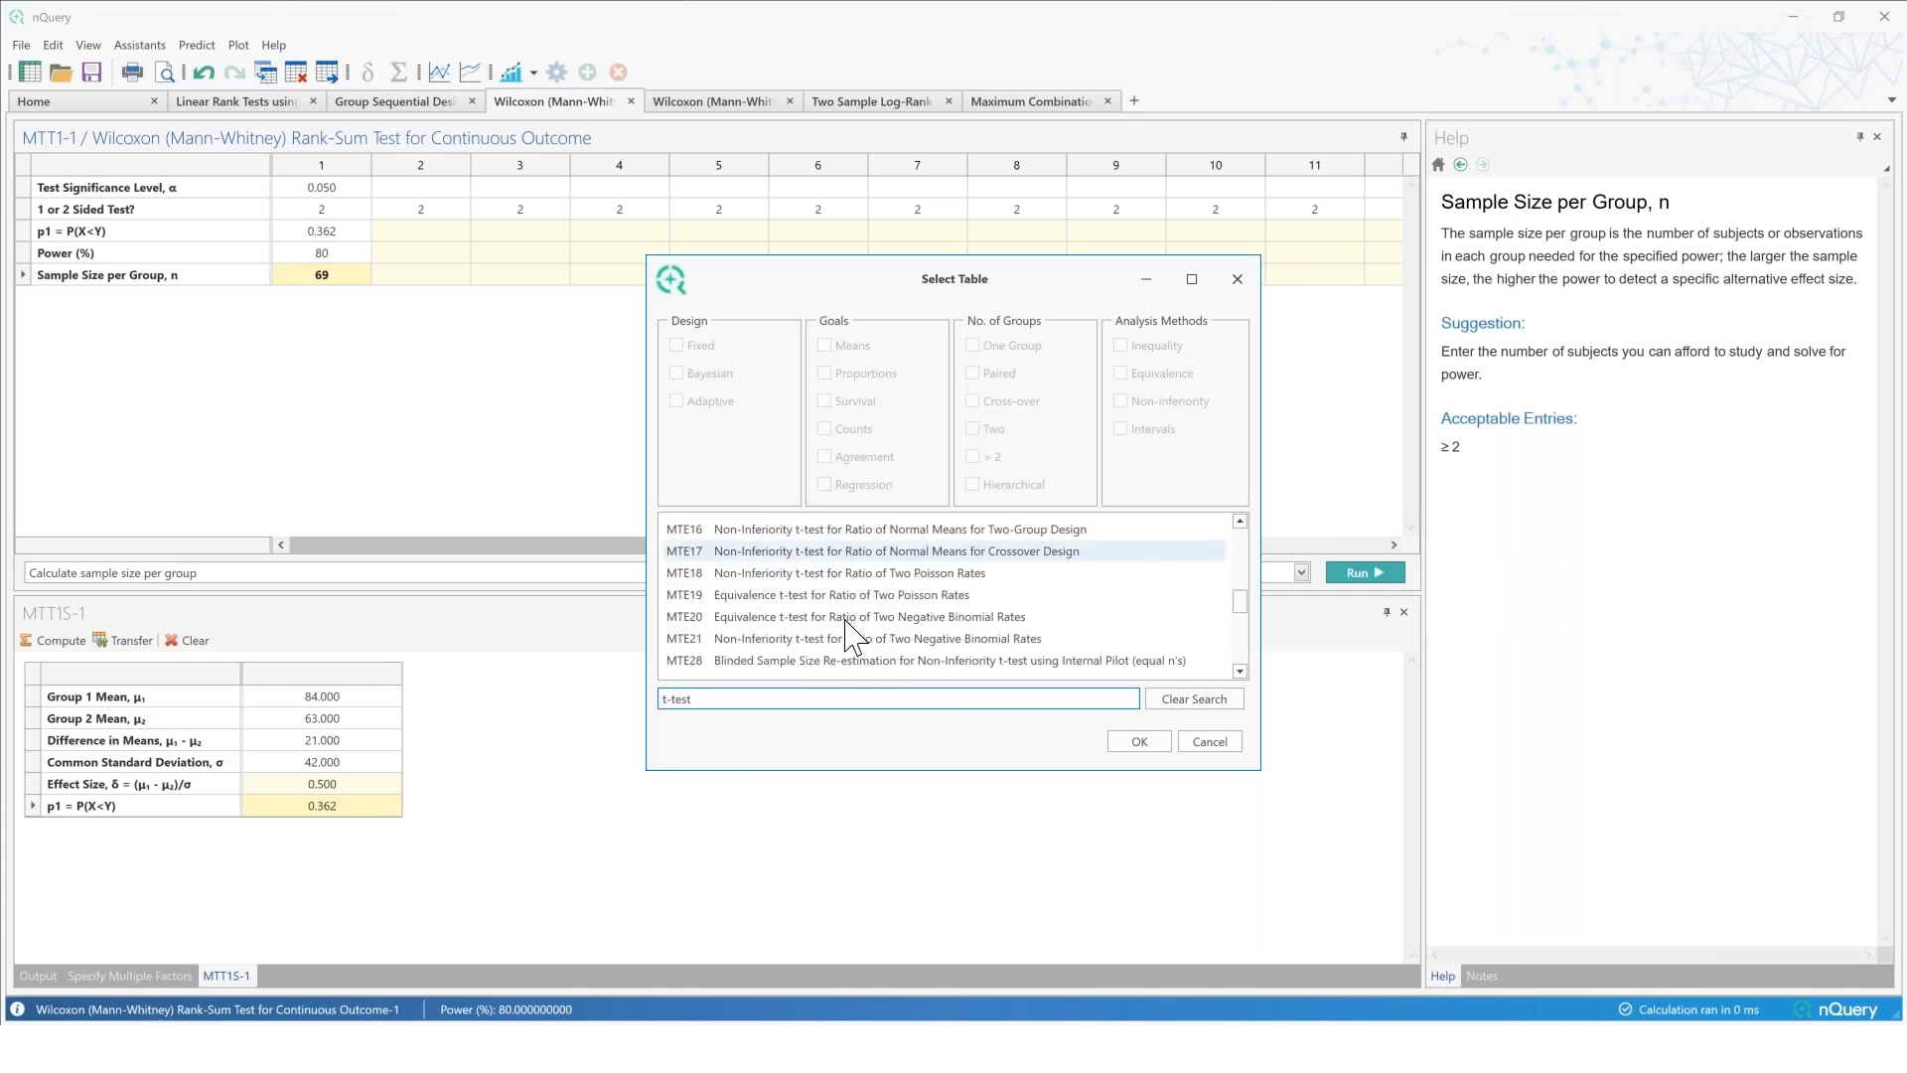
{"action": "left_click", "coordinate": [846, 617]}
{"action": "left_click", "coordinate": [1132, 742]}
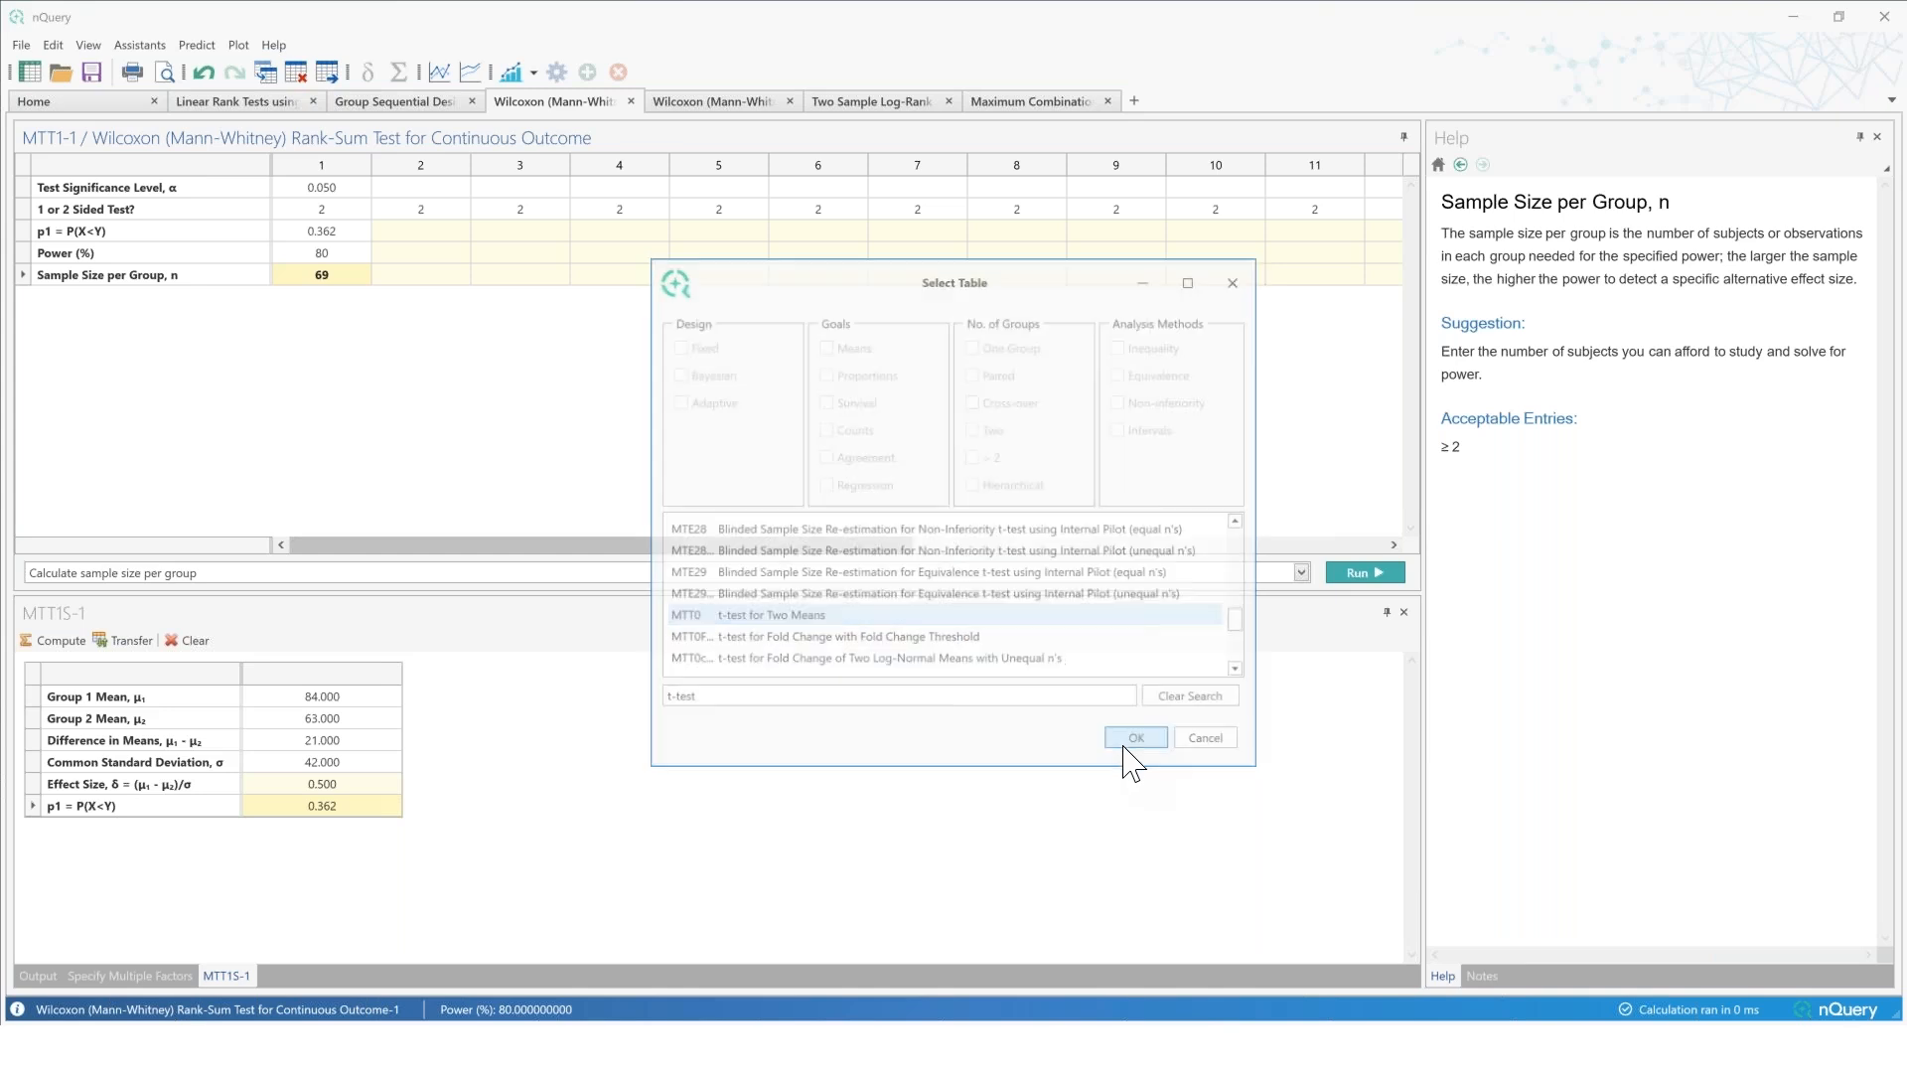
Step: In column 1 of the t-test table, set the significance level to 0.05, Group 1 mean to 84 and Group 2 mean to 63
{"action": "left_click", "coordinate": [323, 187]}
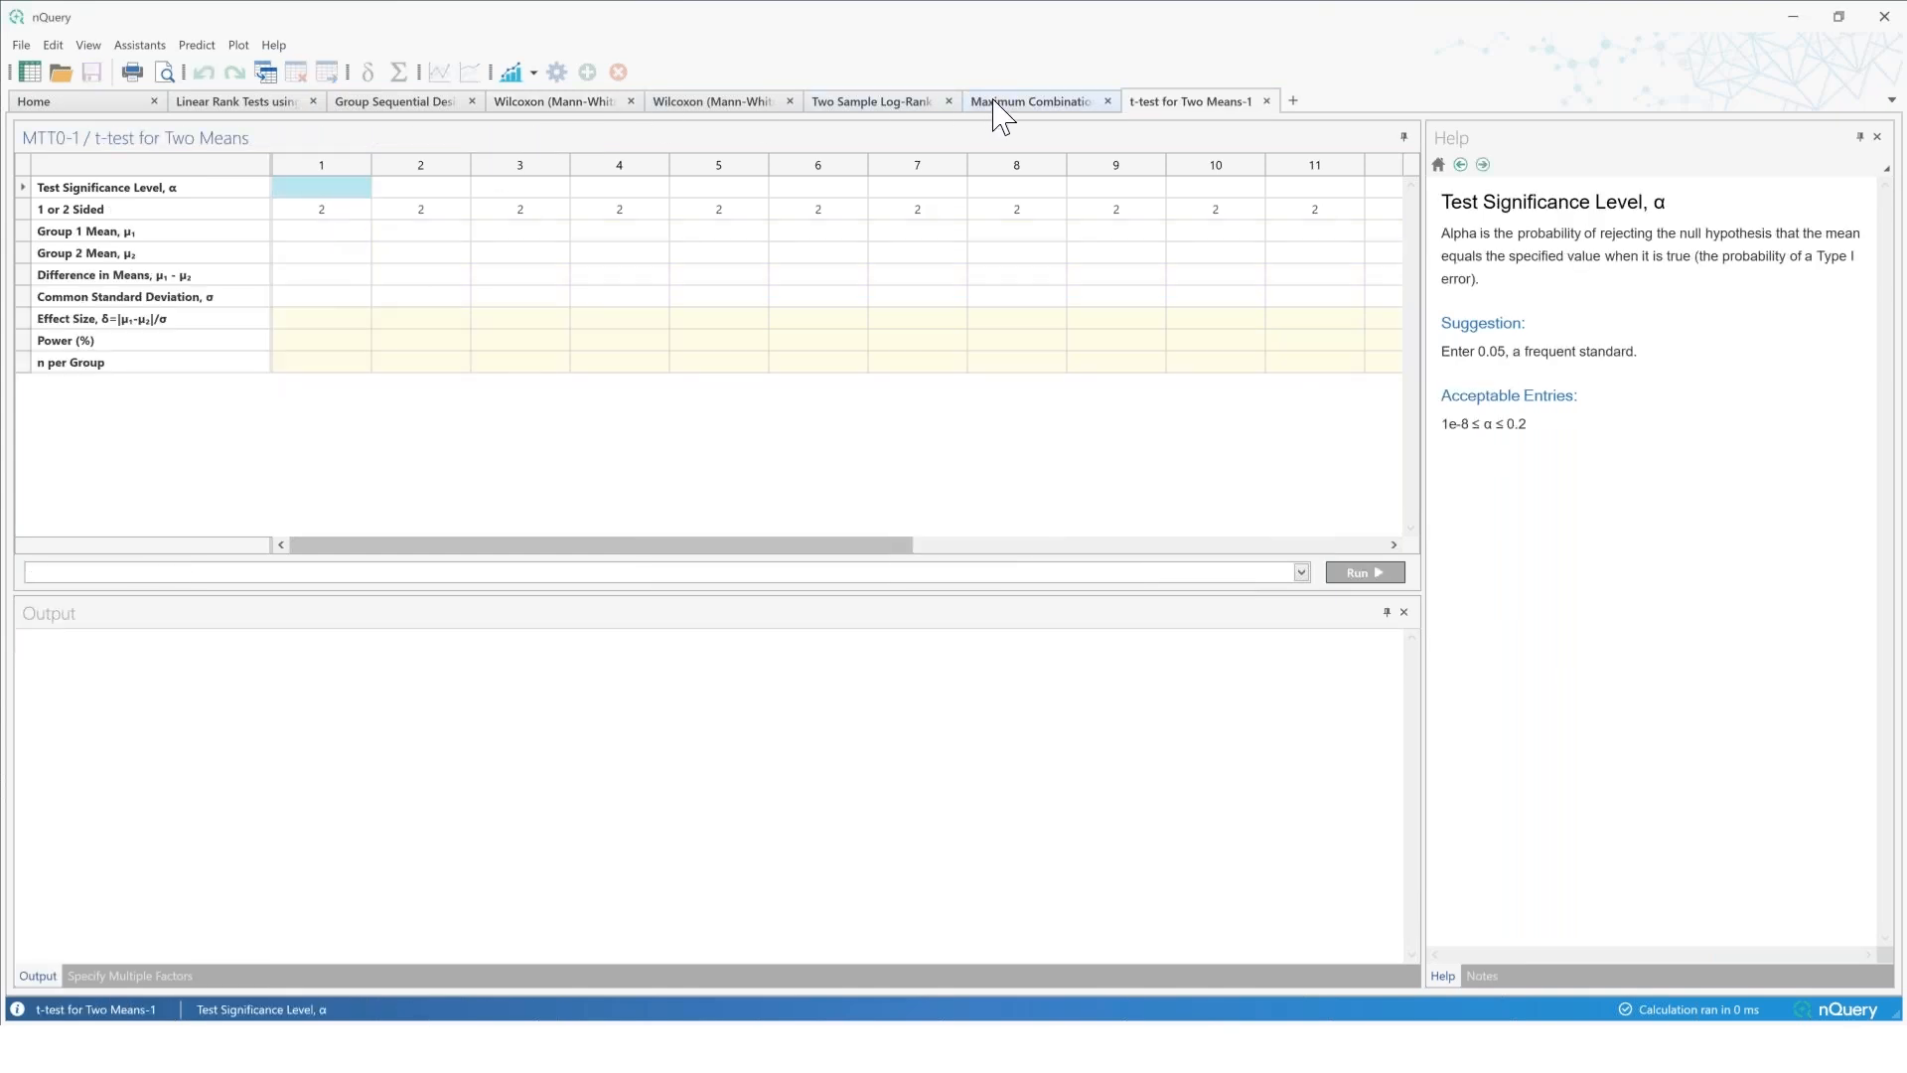
{"action": "type", "text": "0.05"}
{"action": "key", "text": "Return"}
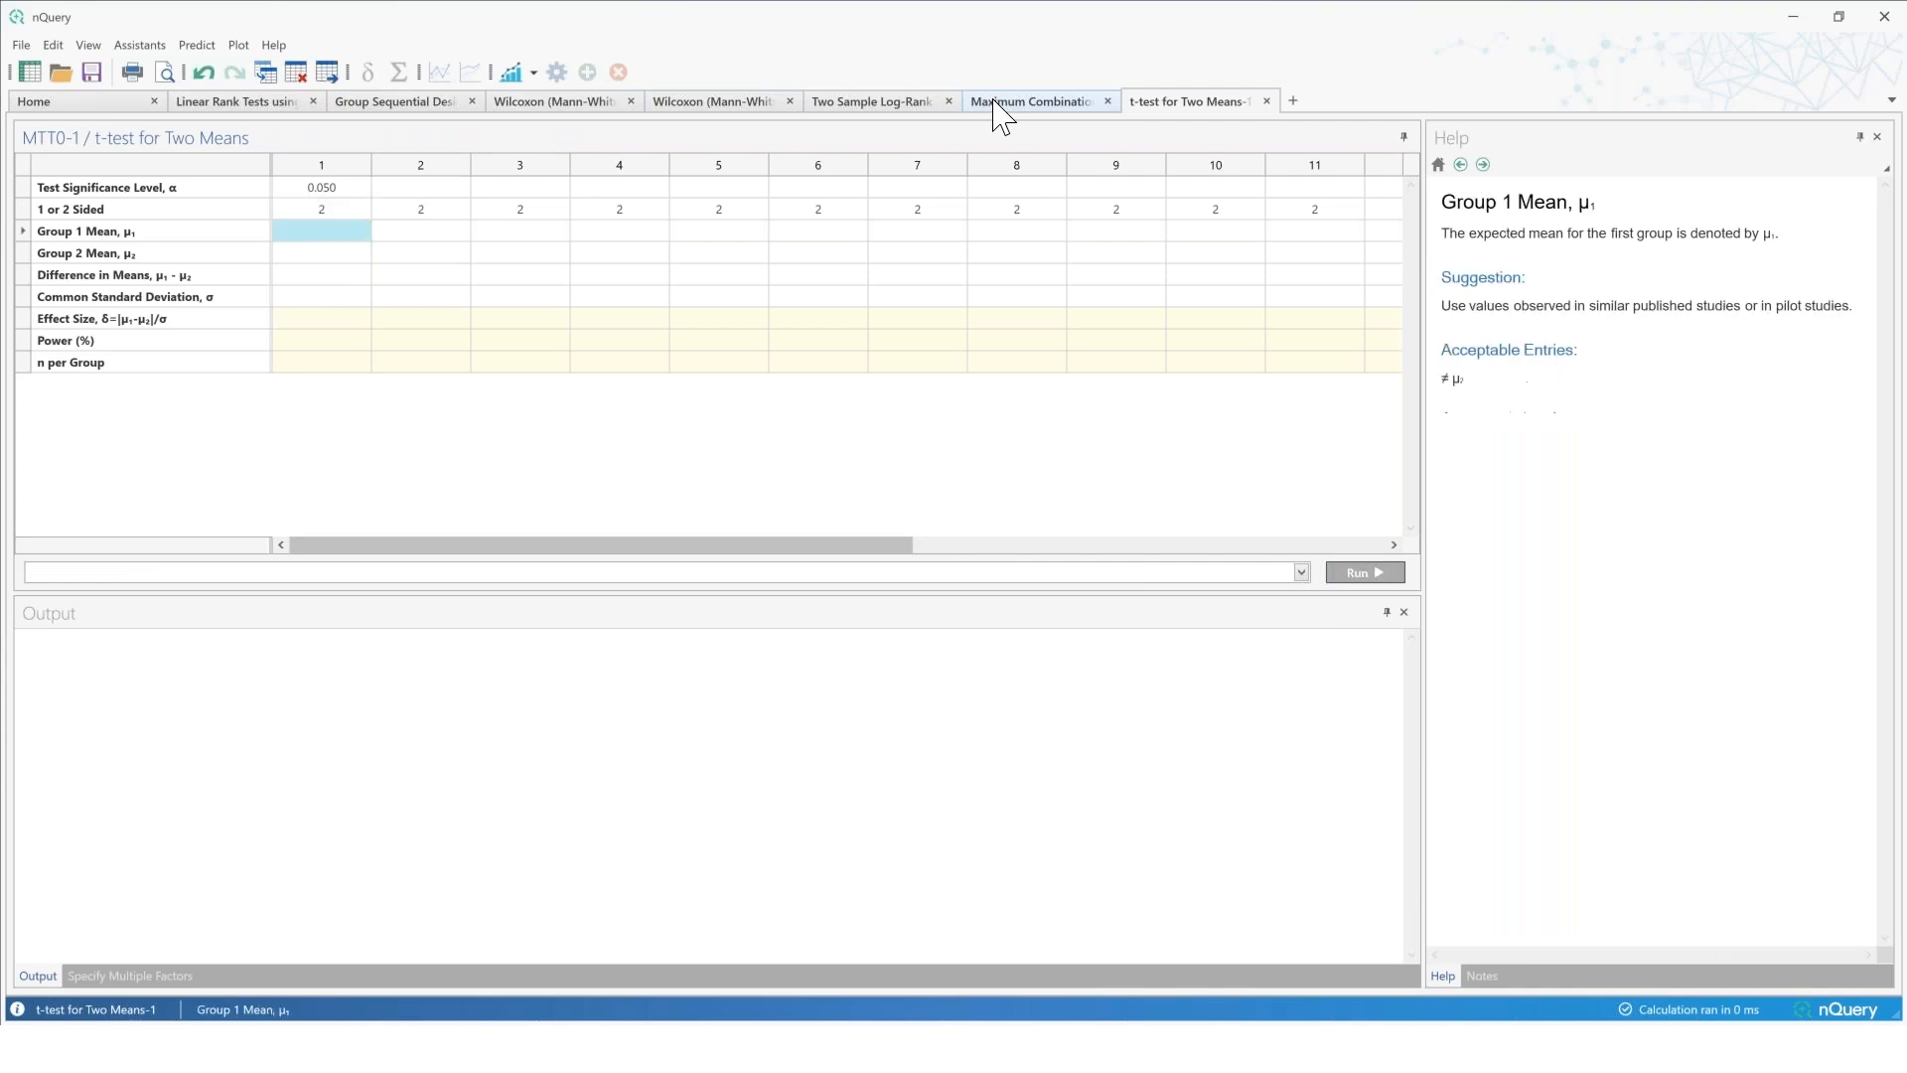
{"action": "type", "text": "84"}
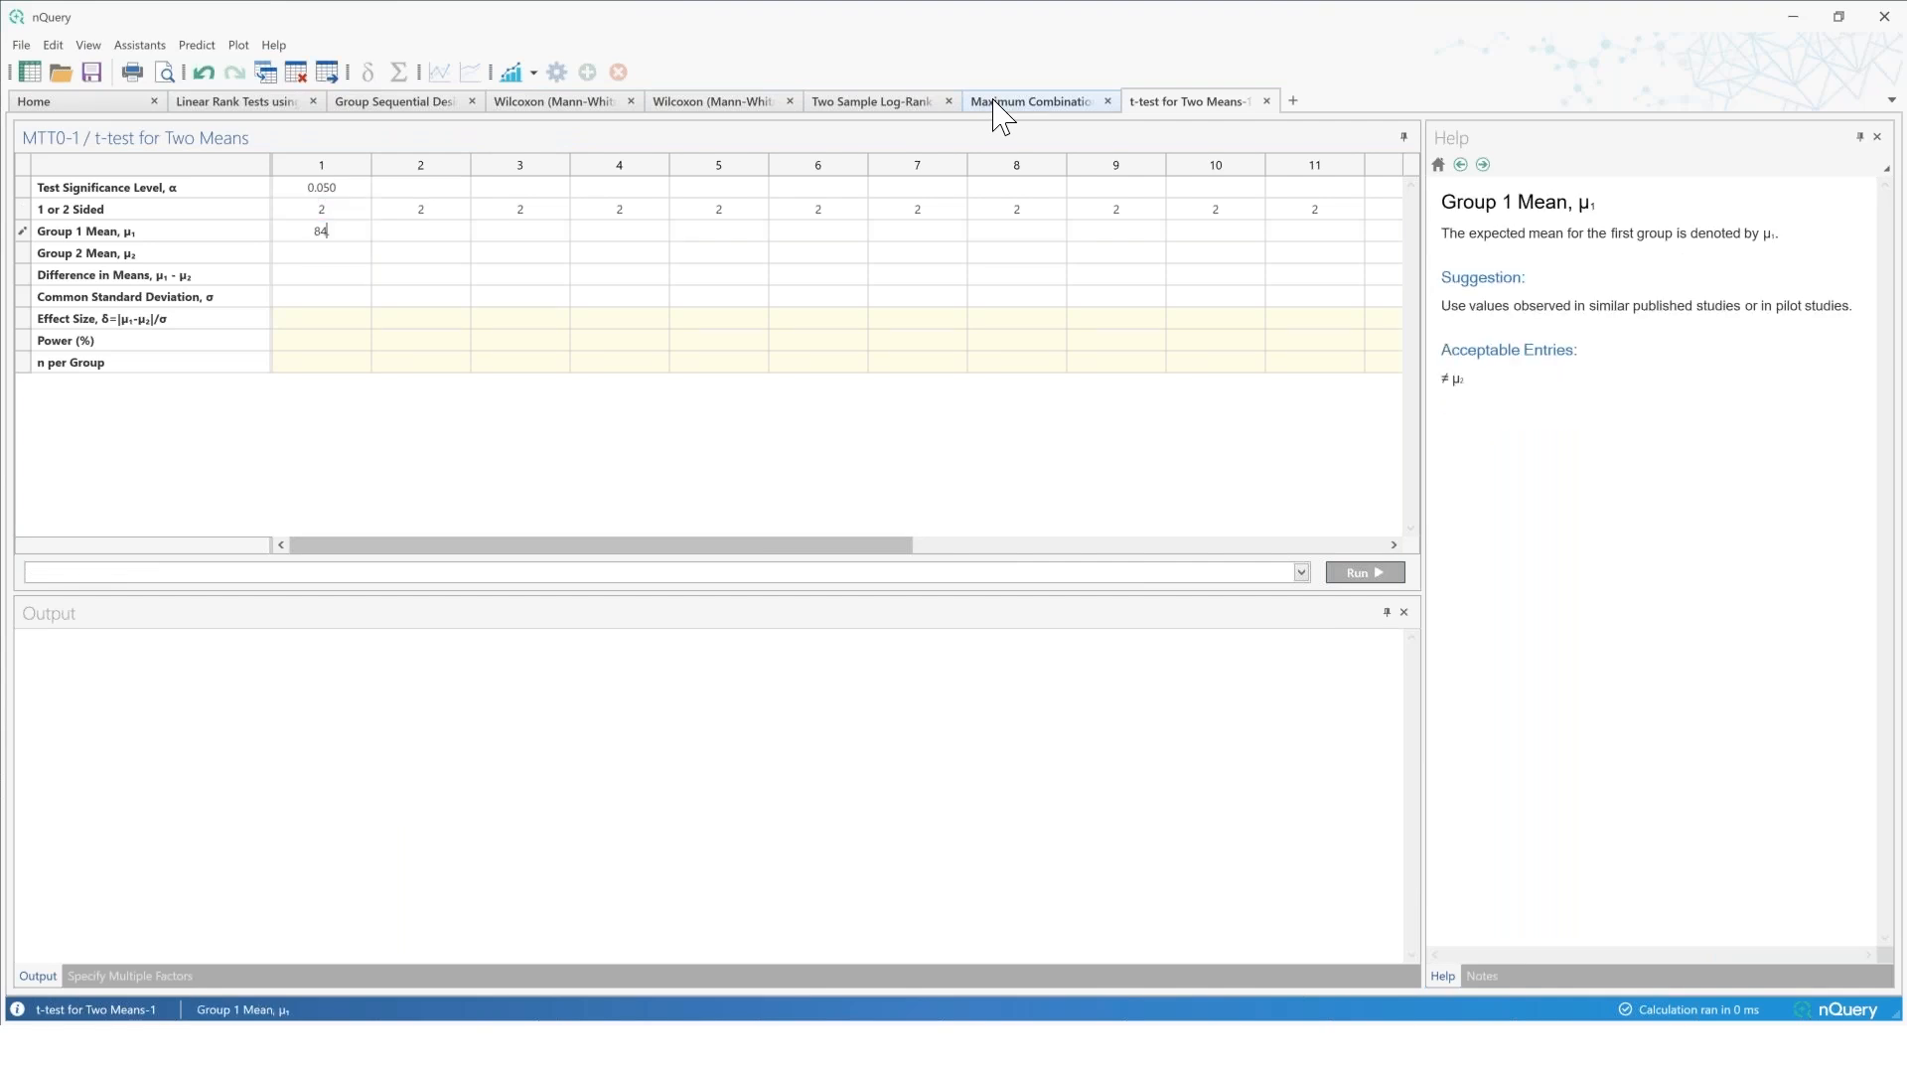
{"action": "key", "text": "Return"}
{"action": "type", "text": "63"}
{"action": "key", "text": "Return"}
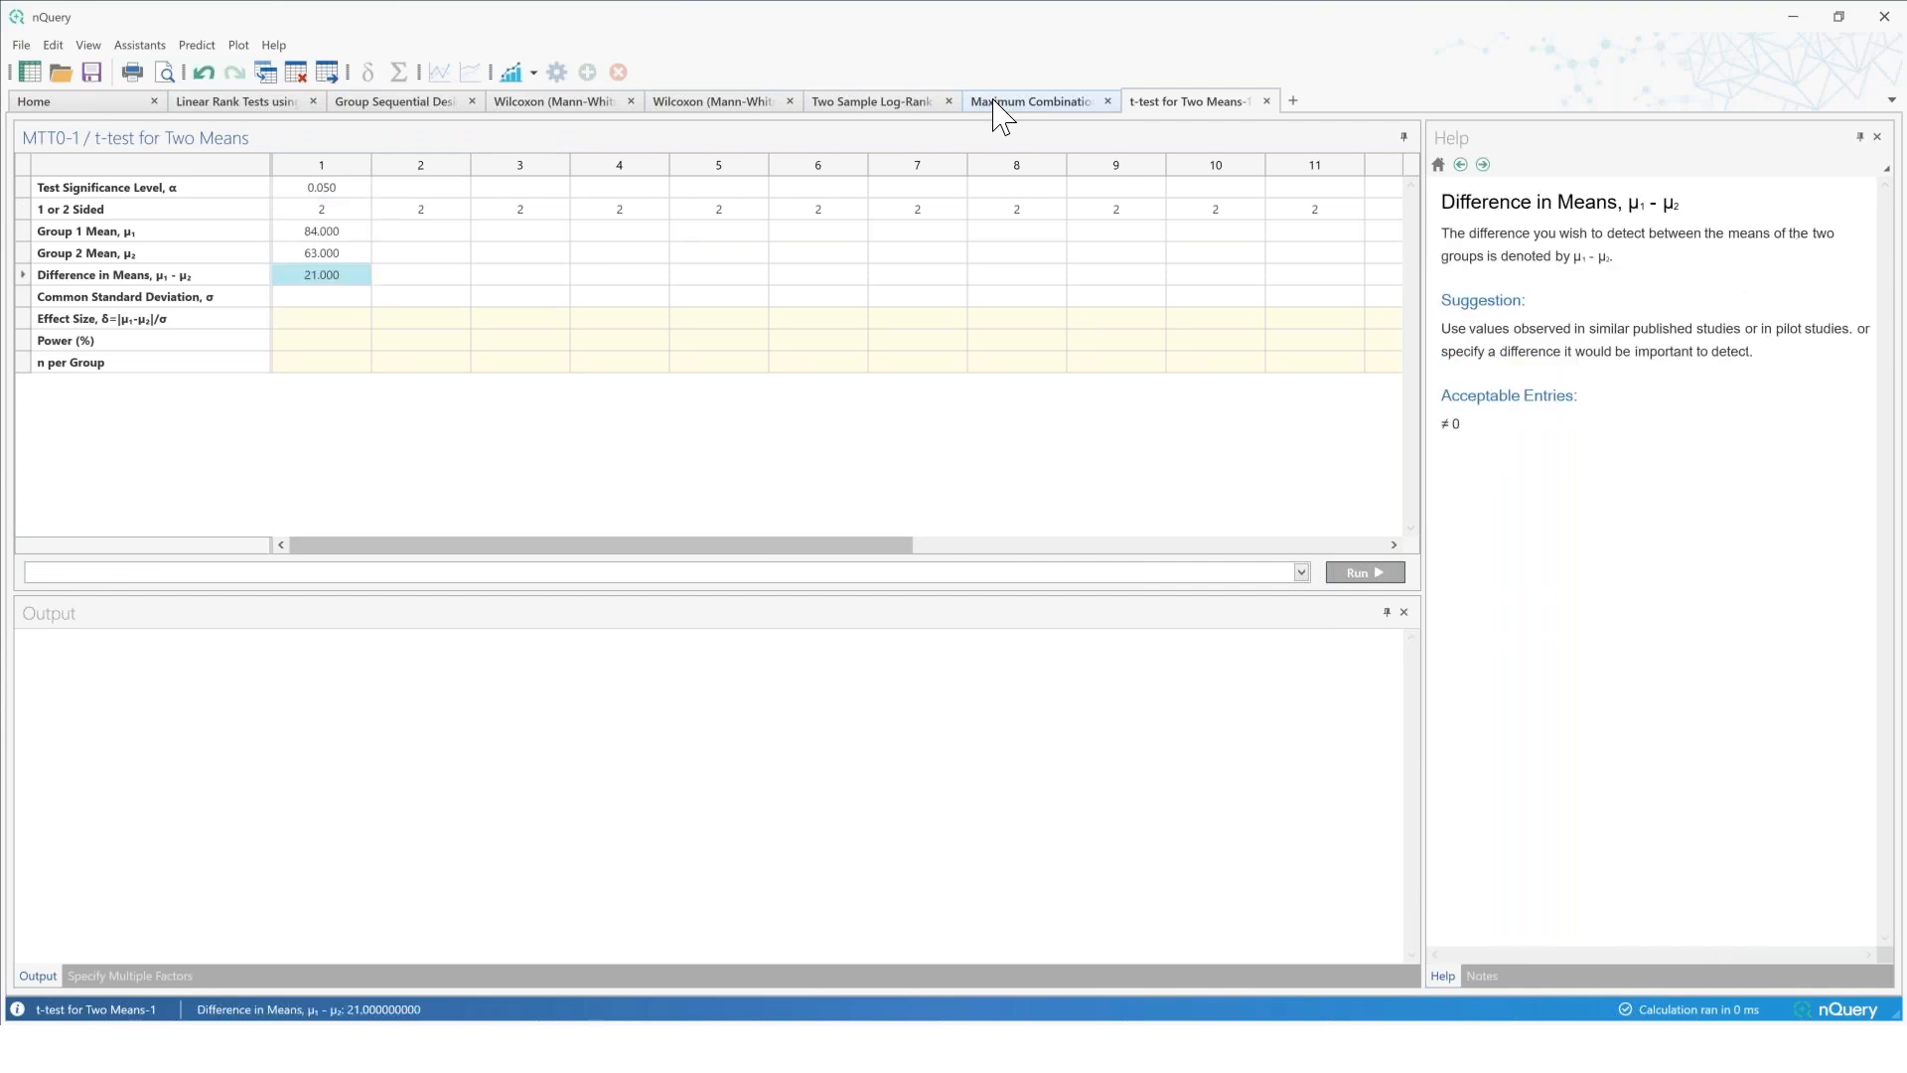
Step: Set the t-test's common standard deviation to 42 and power to 80% to calculate the sample size per group
{"action": "key", "text": "Return"}
{"action": "type", "text": "42"}
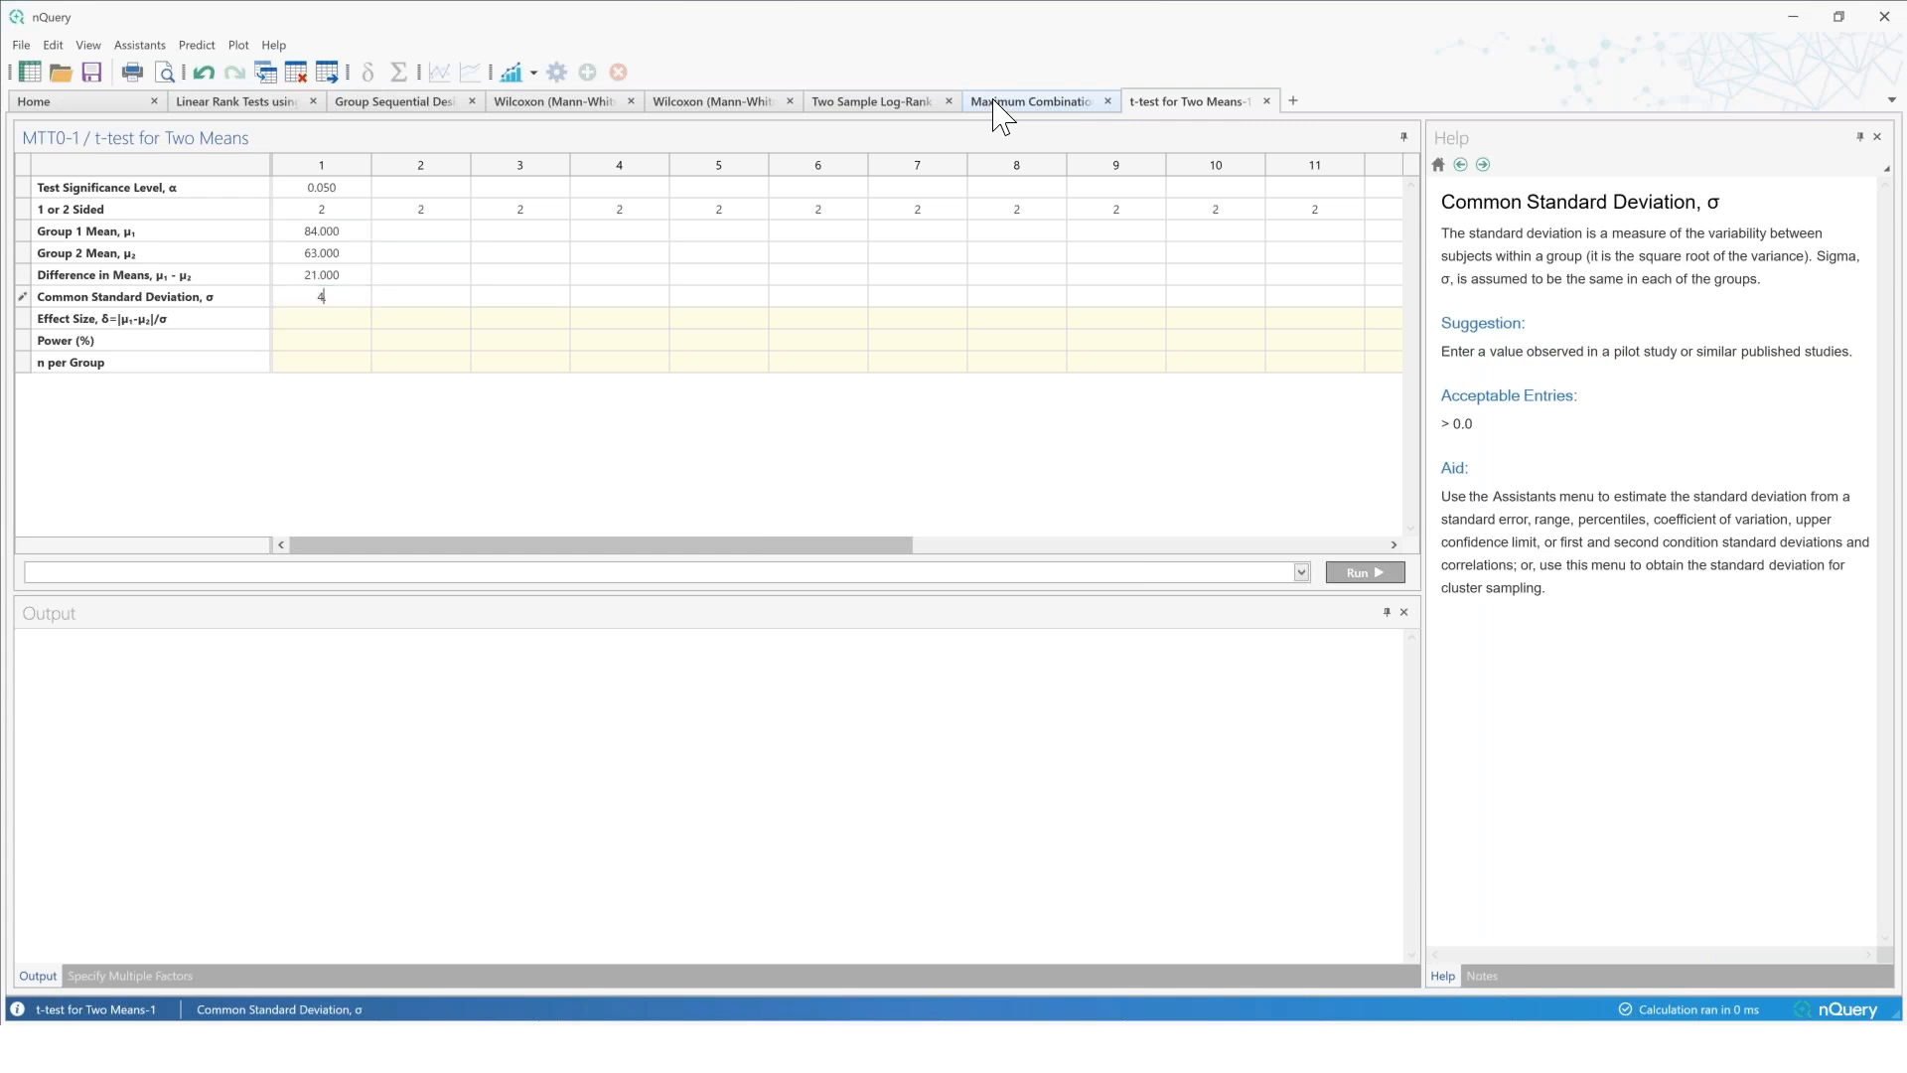
{"action": "key", "text": "Return"}
{"action": "key", "text": "Return"}
{"action": "type", "text": "80"}
{"action": "key", "text": "Return"}
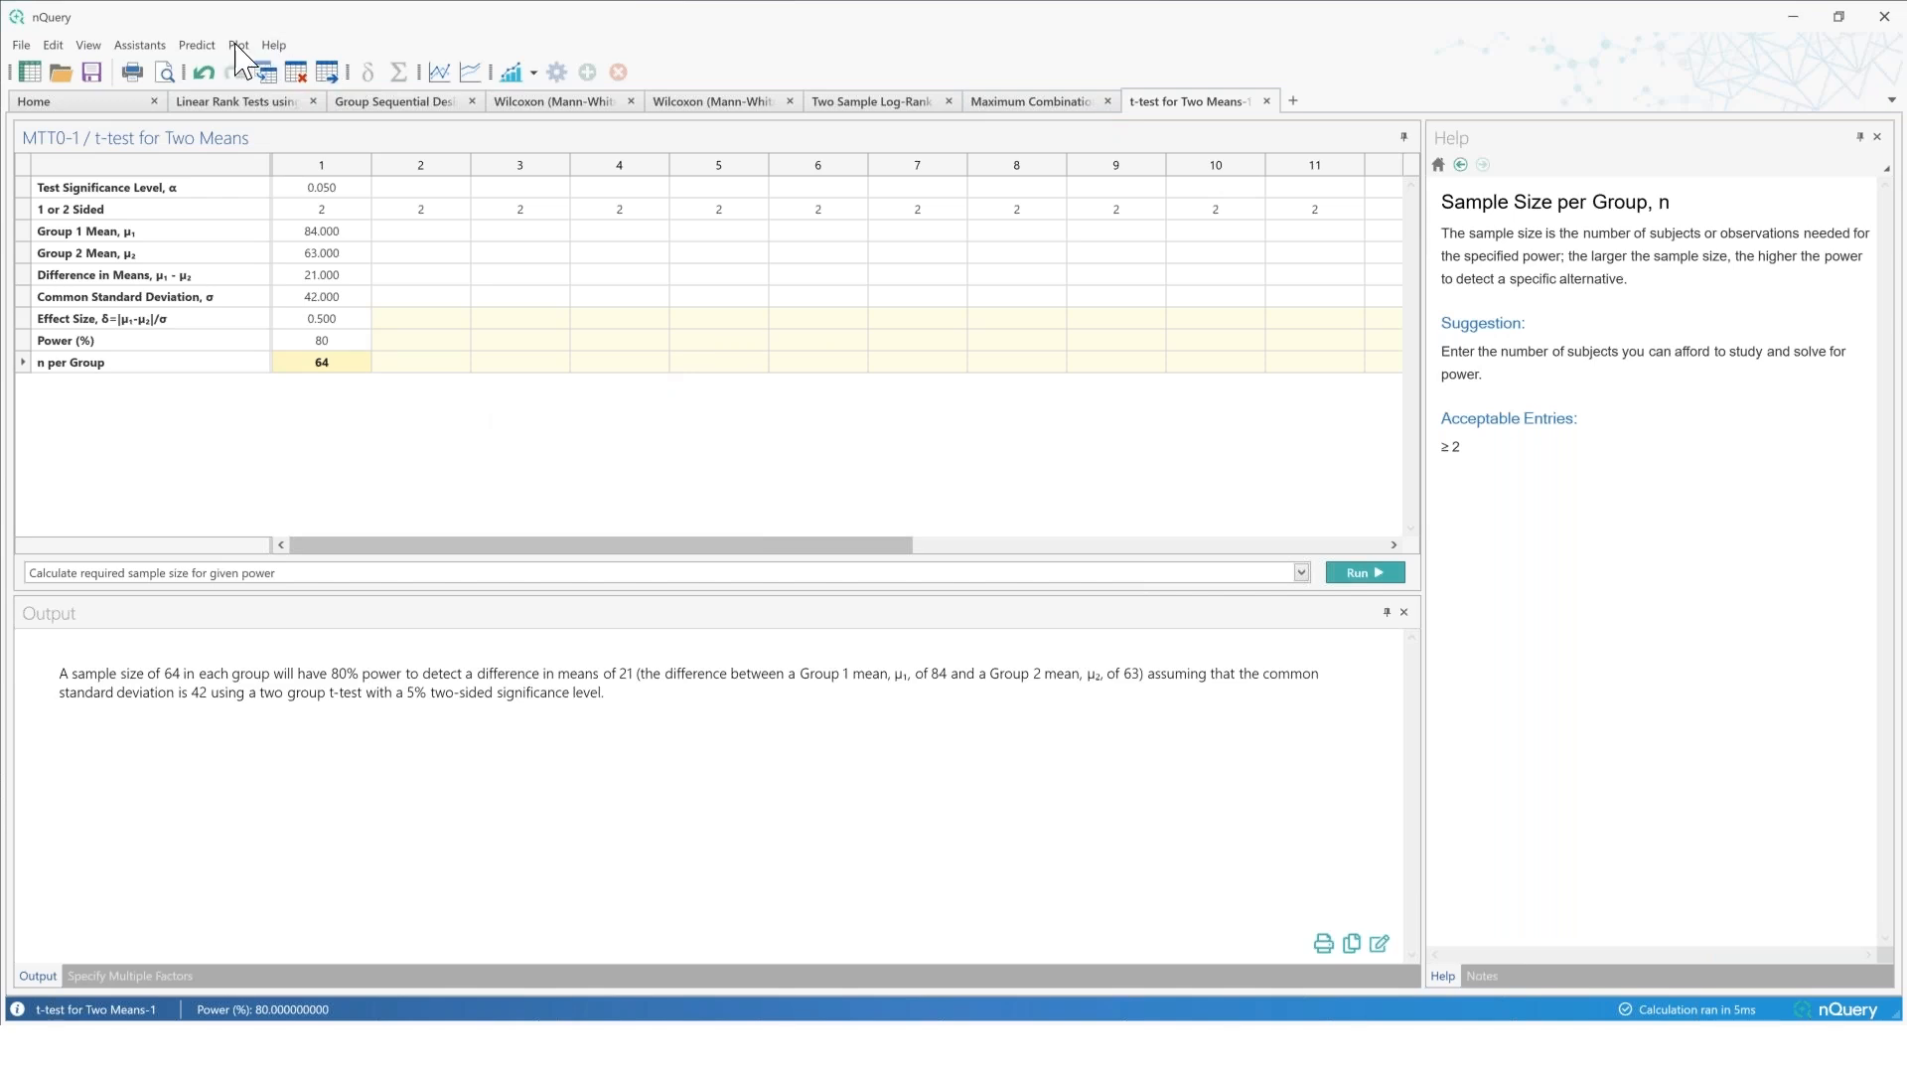
Step: Switch to the Windows Calculator, divide the t-test sample size 64 by the Wilcoxon sample size 69, and close the calculator
{"action": "left_click", "coordinate": [157, 52]}
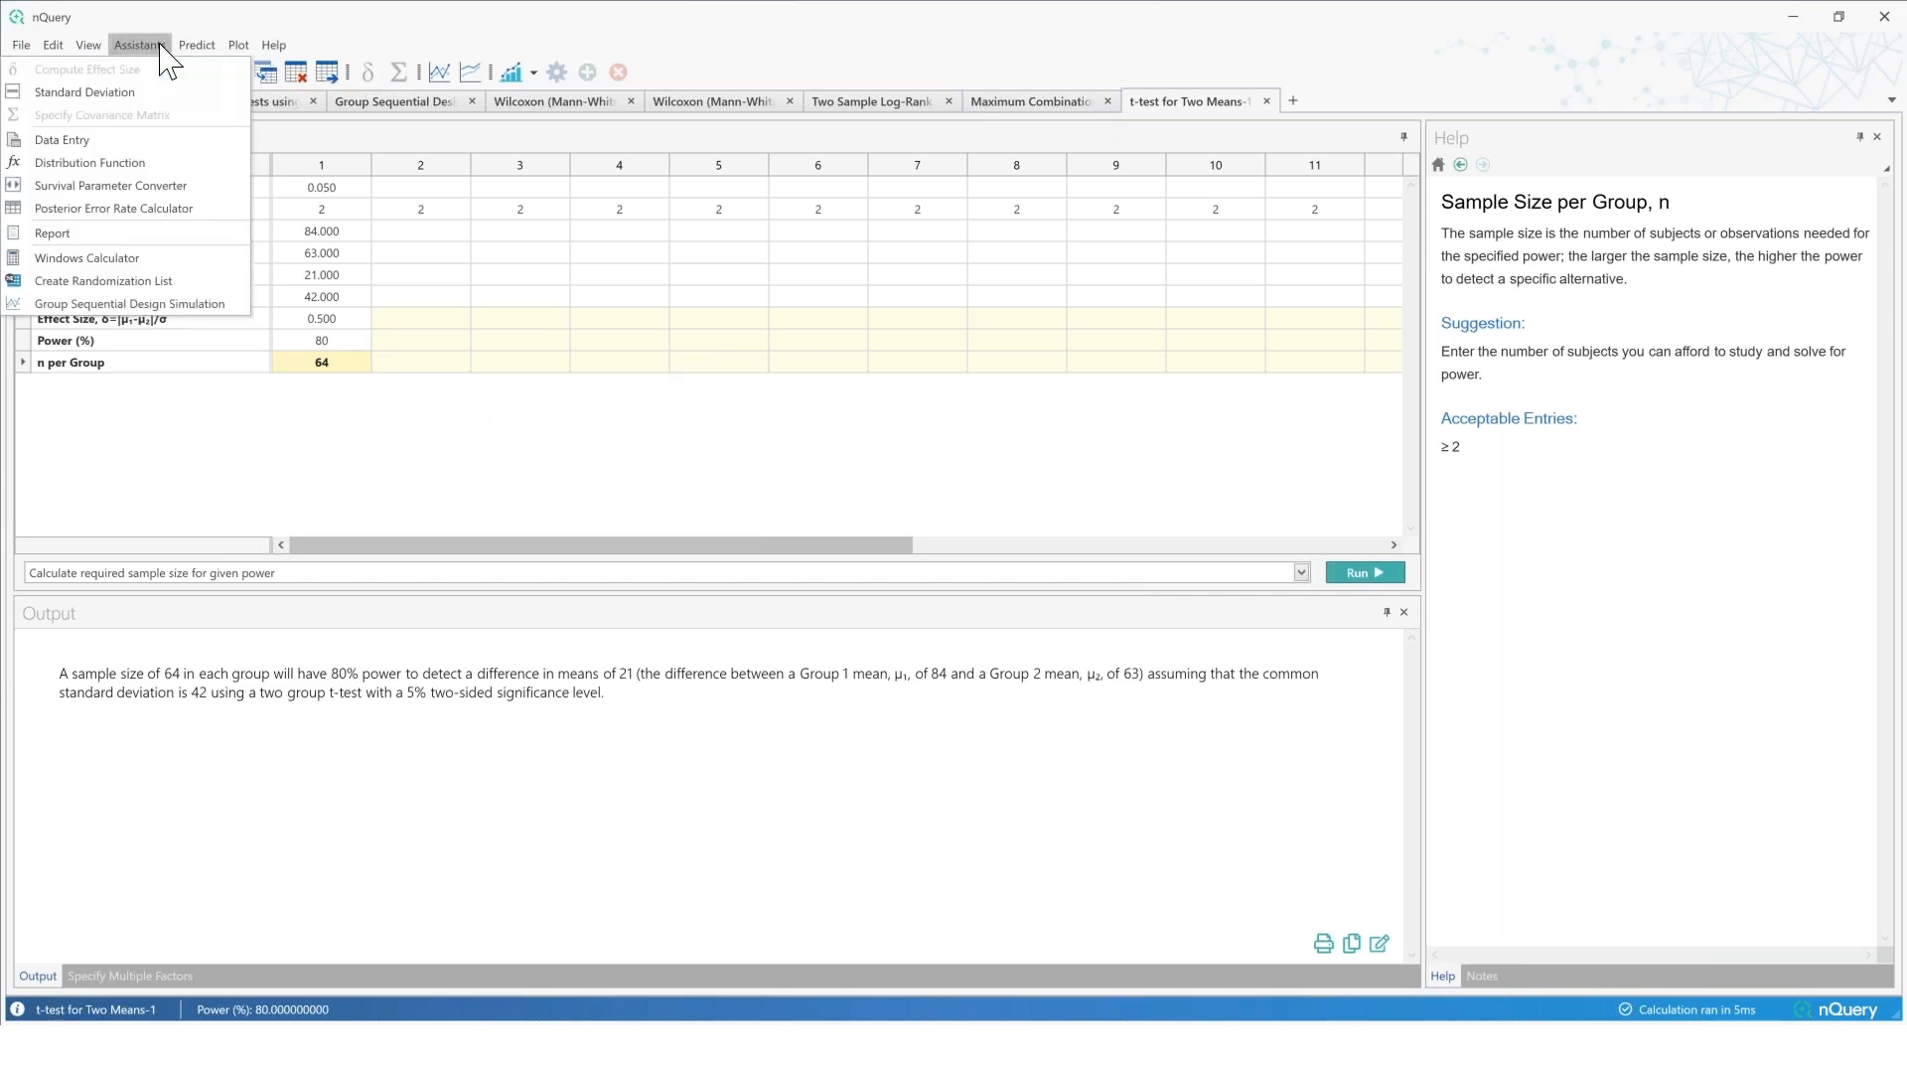
{"action": "left_click", "coordinate": [149, 258]}
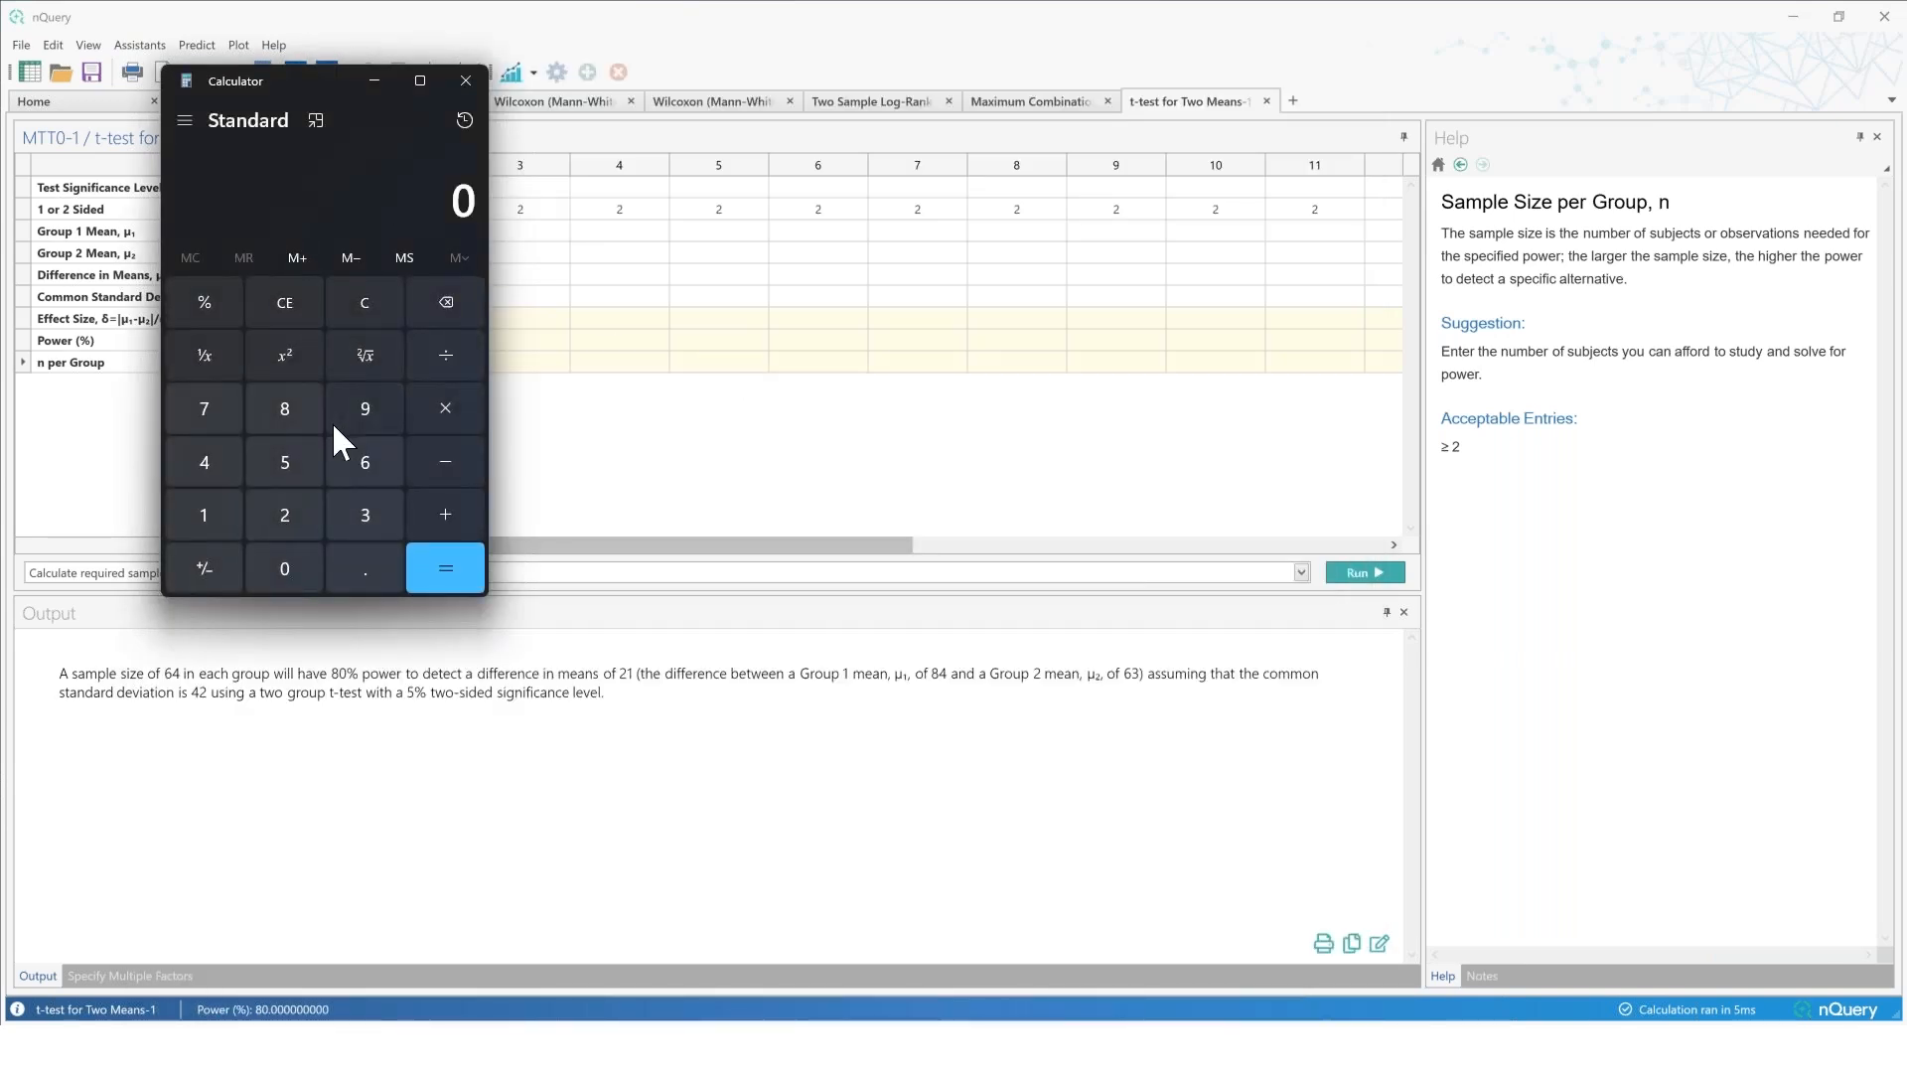
{"action": "left_click", "coordinate": [337, 456]}
{"action": "left_click", "coordinate": [210, 461]}
{"action": "left_click", "coordinate": [447, 359]}
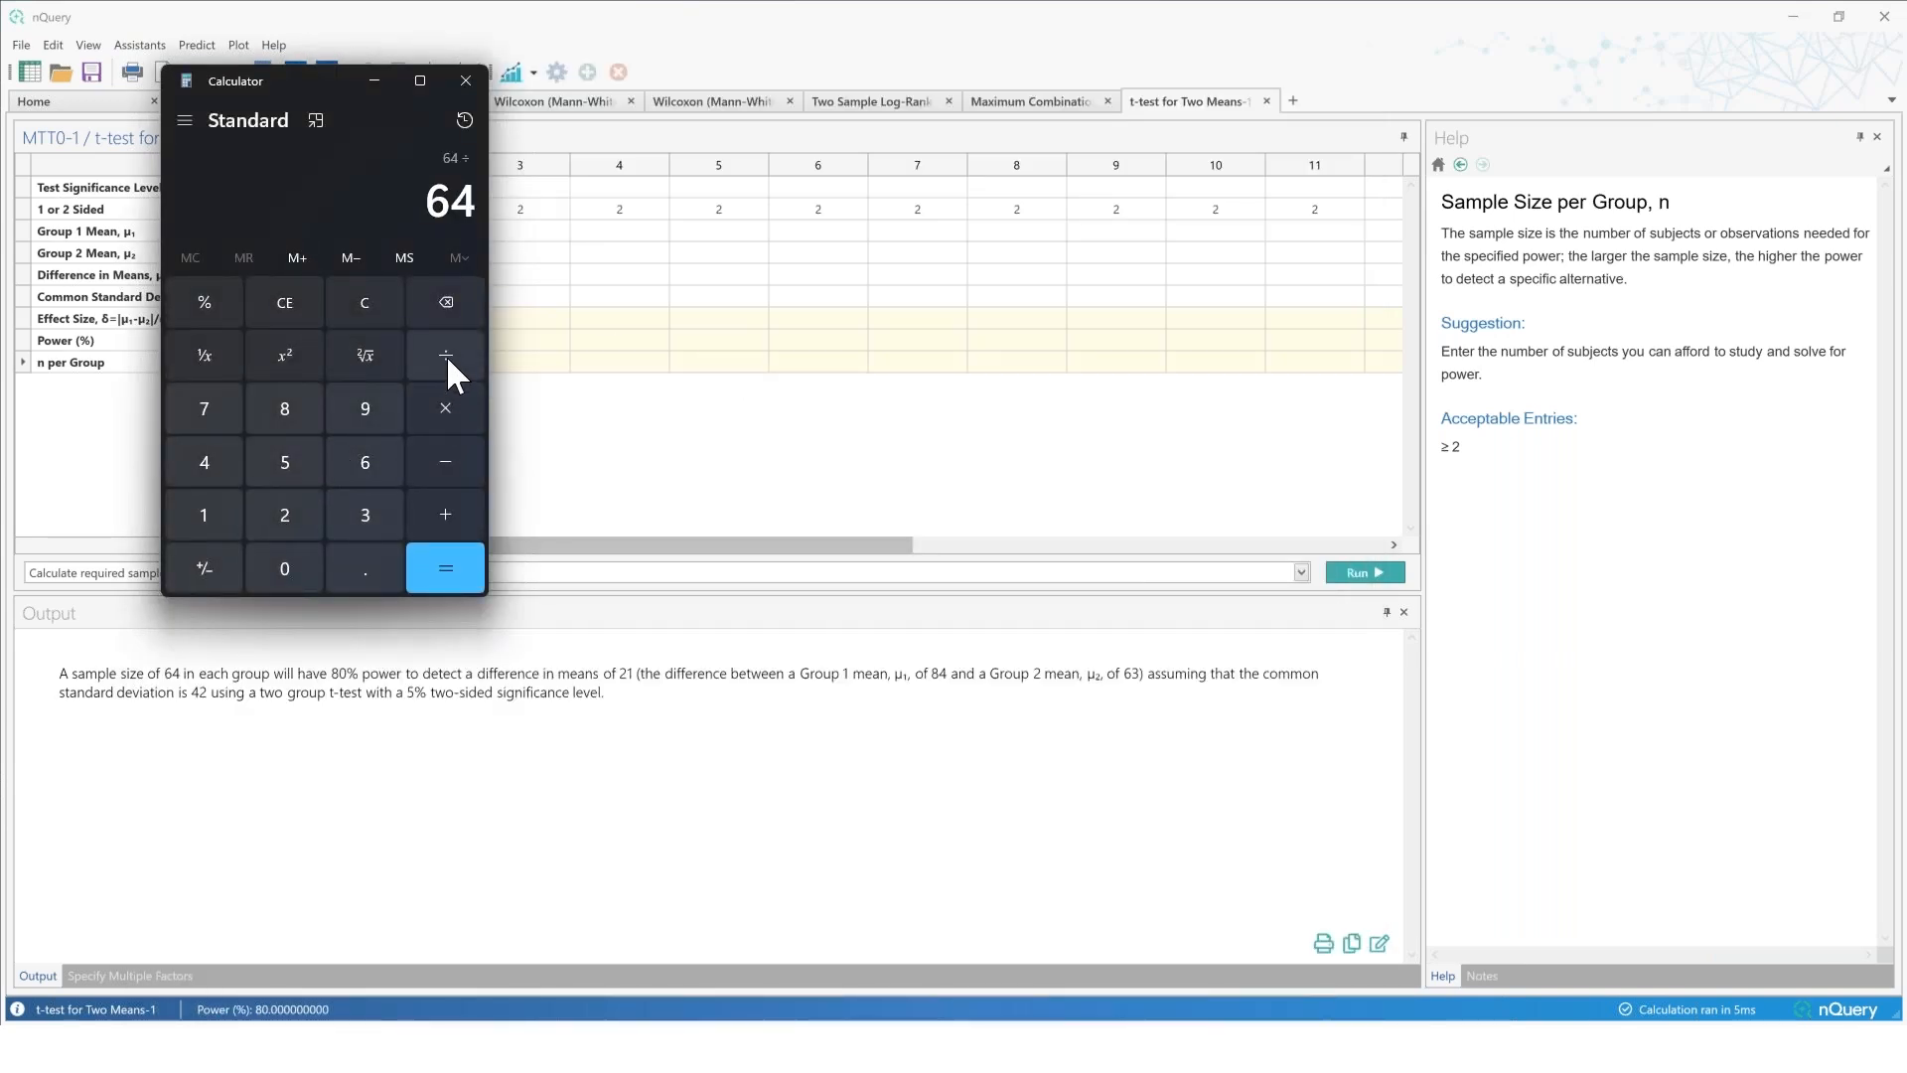
{"action": "left_click", "coordinate": [366, 457]}
{"action": "left_click", "coordinate": [365, 408]}
{"action": "left_click", "coordinate": [434, 561]}
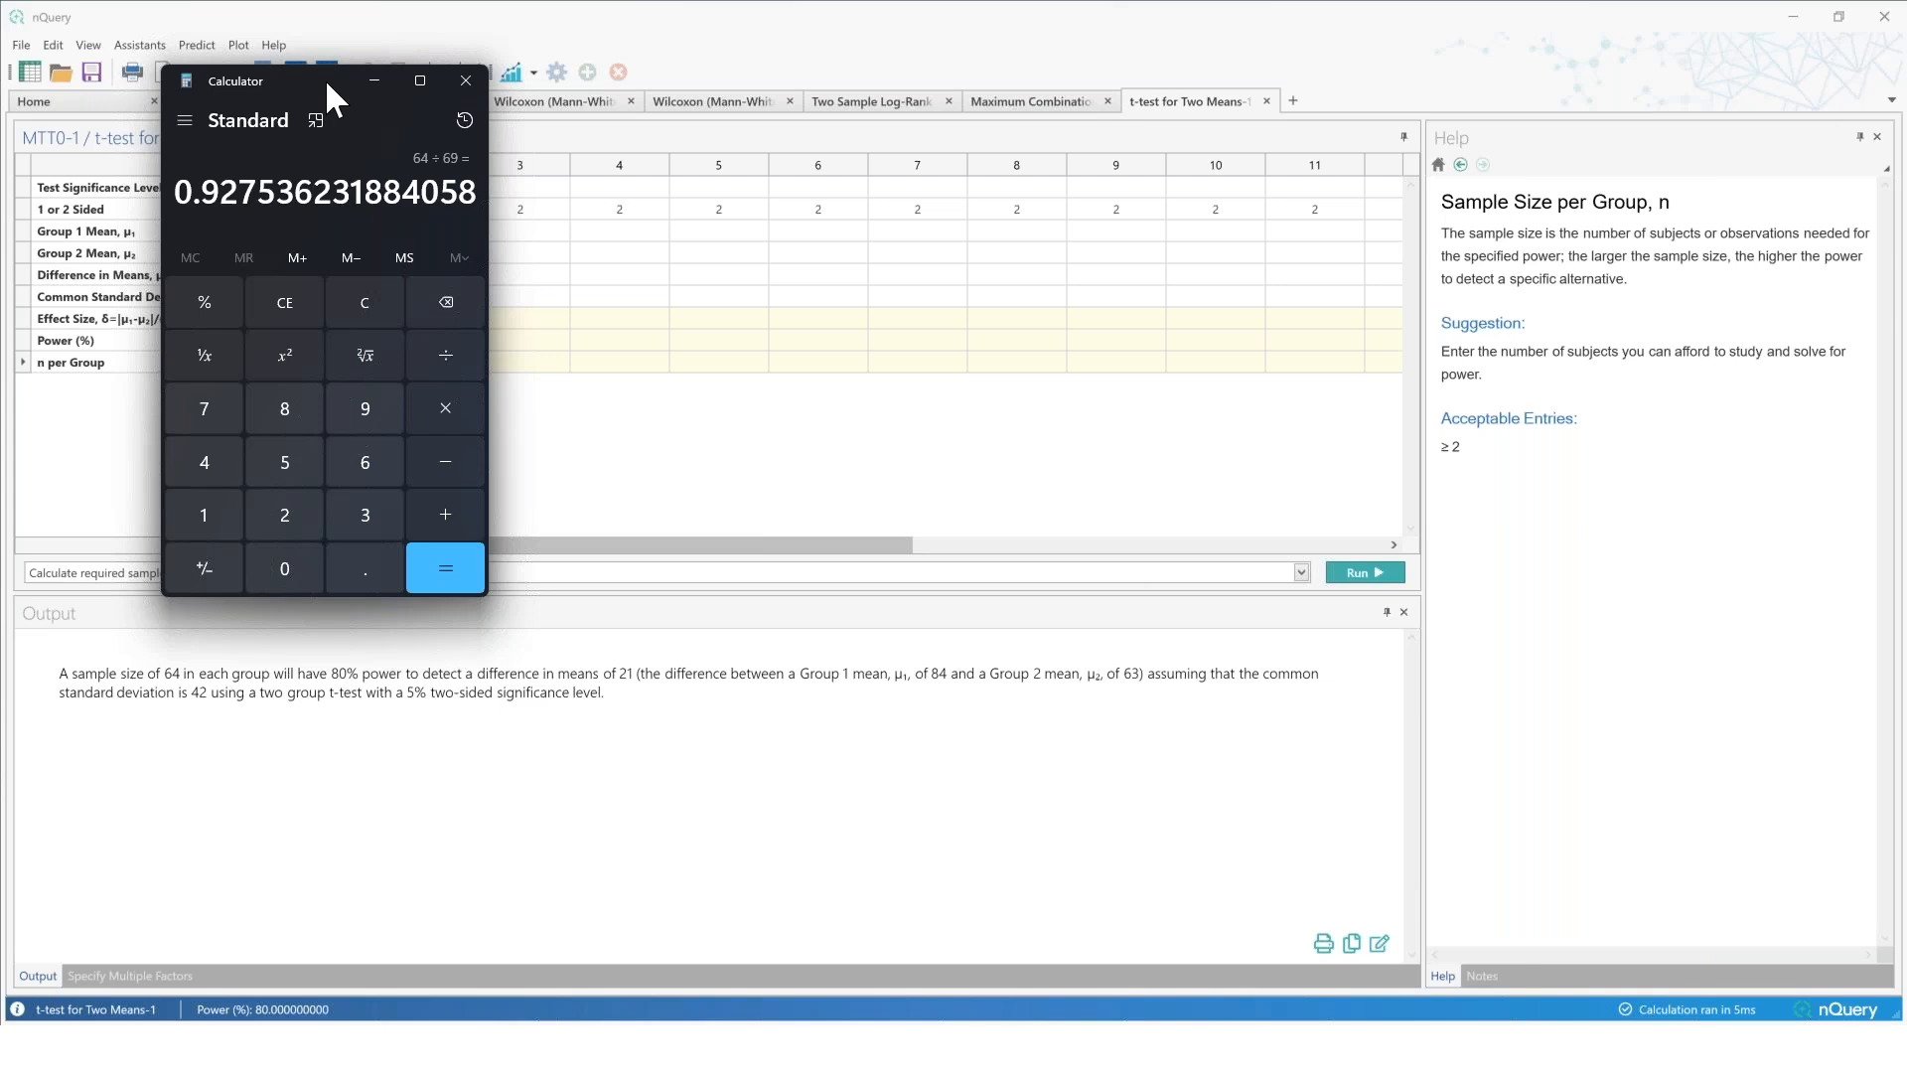
{"action": "left_click_drag", "start_coordinate": [325, 81], "coordinate": [761, 212]}
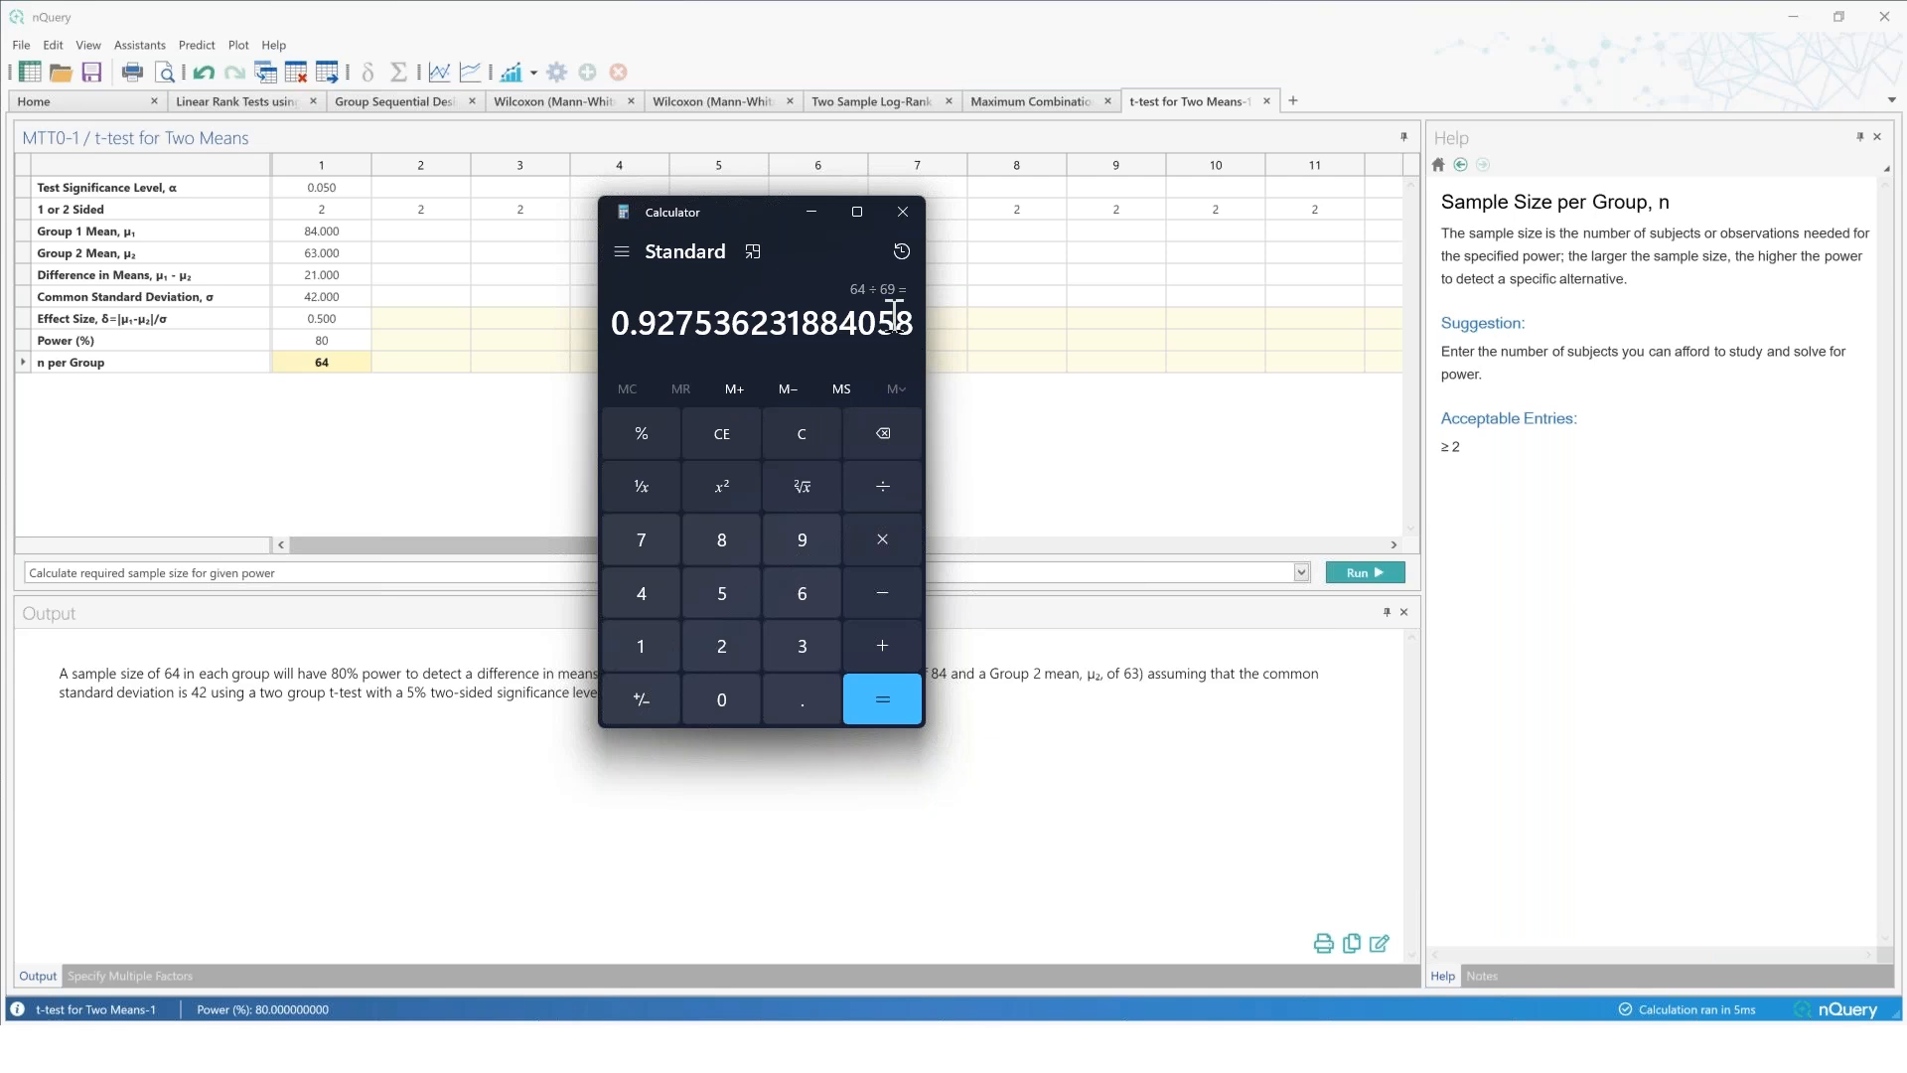
{"action": "left_click", "coordinate": [902, 212]}
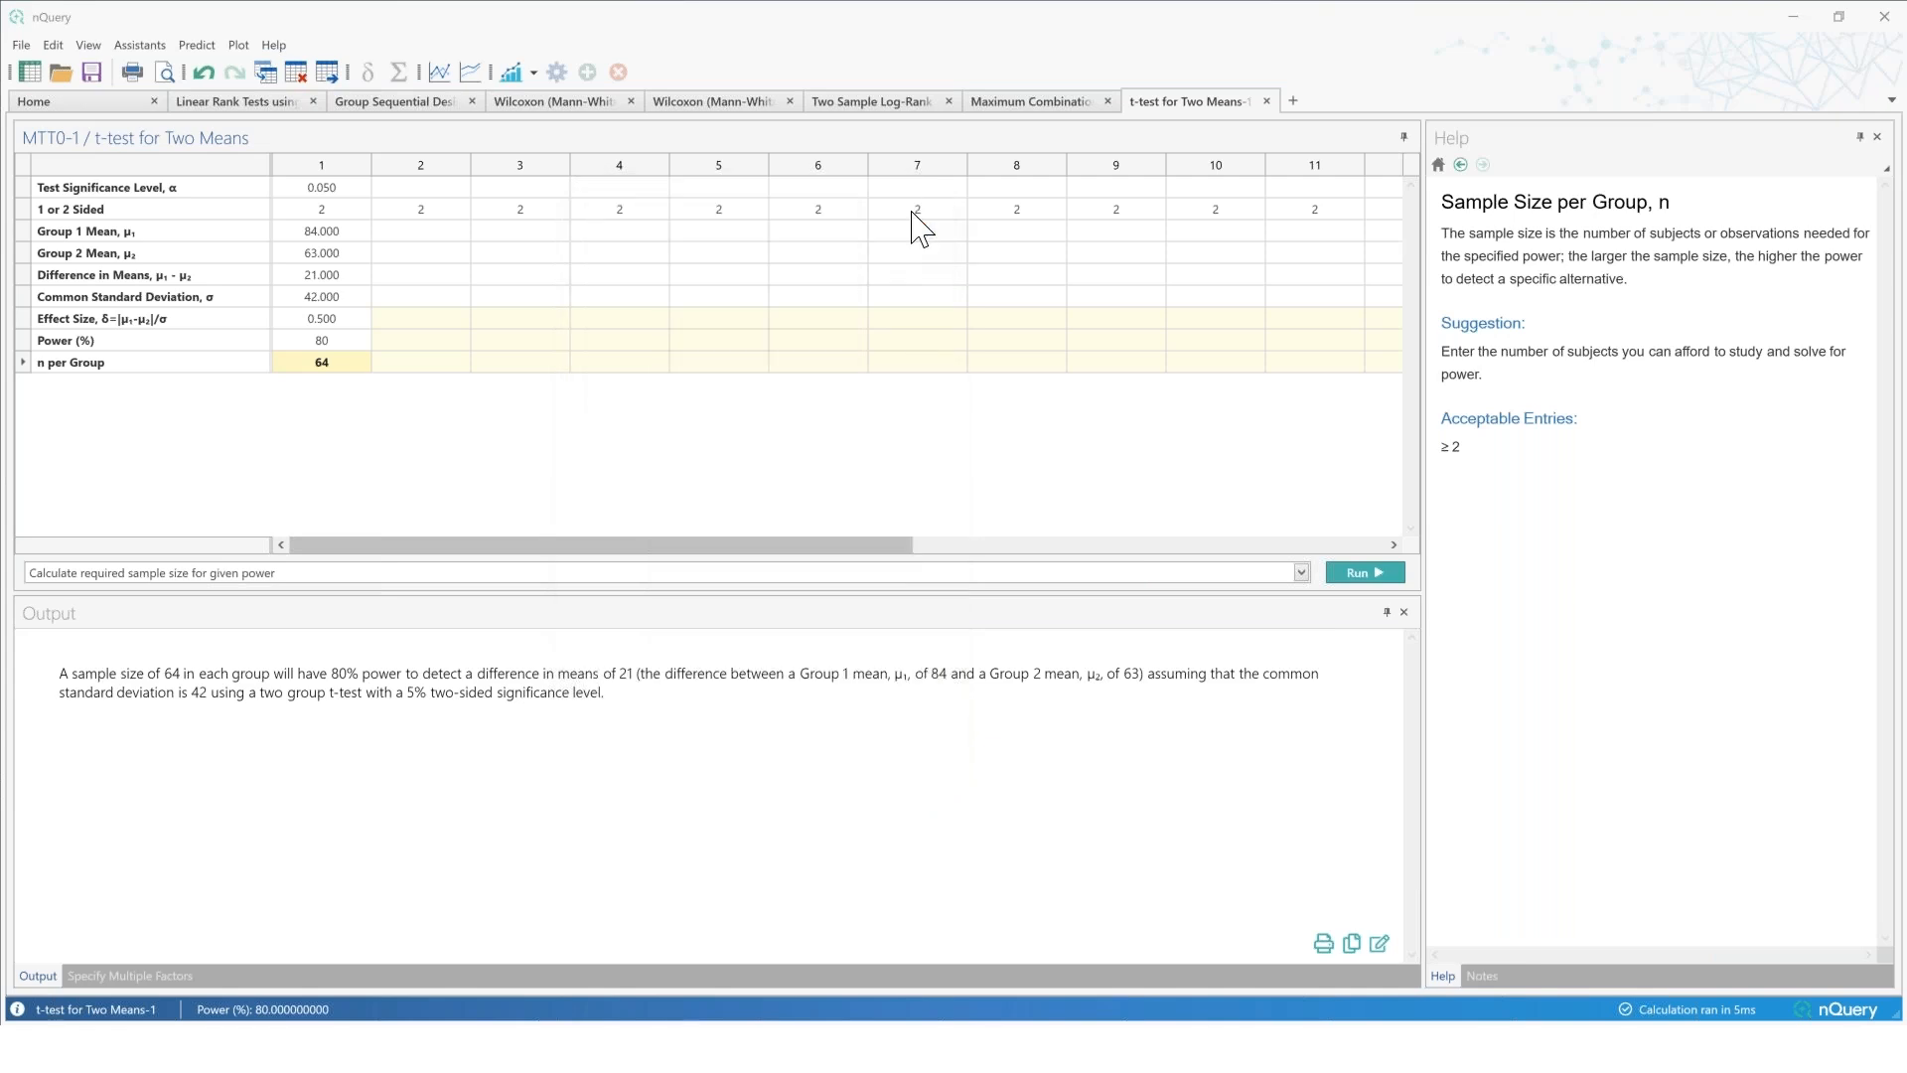
Step: Return to the Wilcoxon table for a continuous outcome and check its sample size per group
{"action": "left_click", "coordinate": [892, 106]}
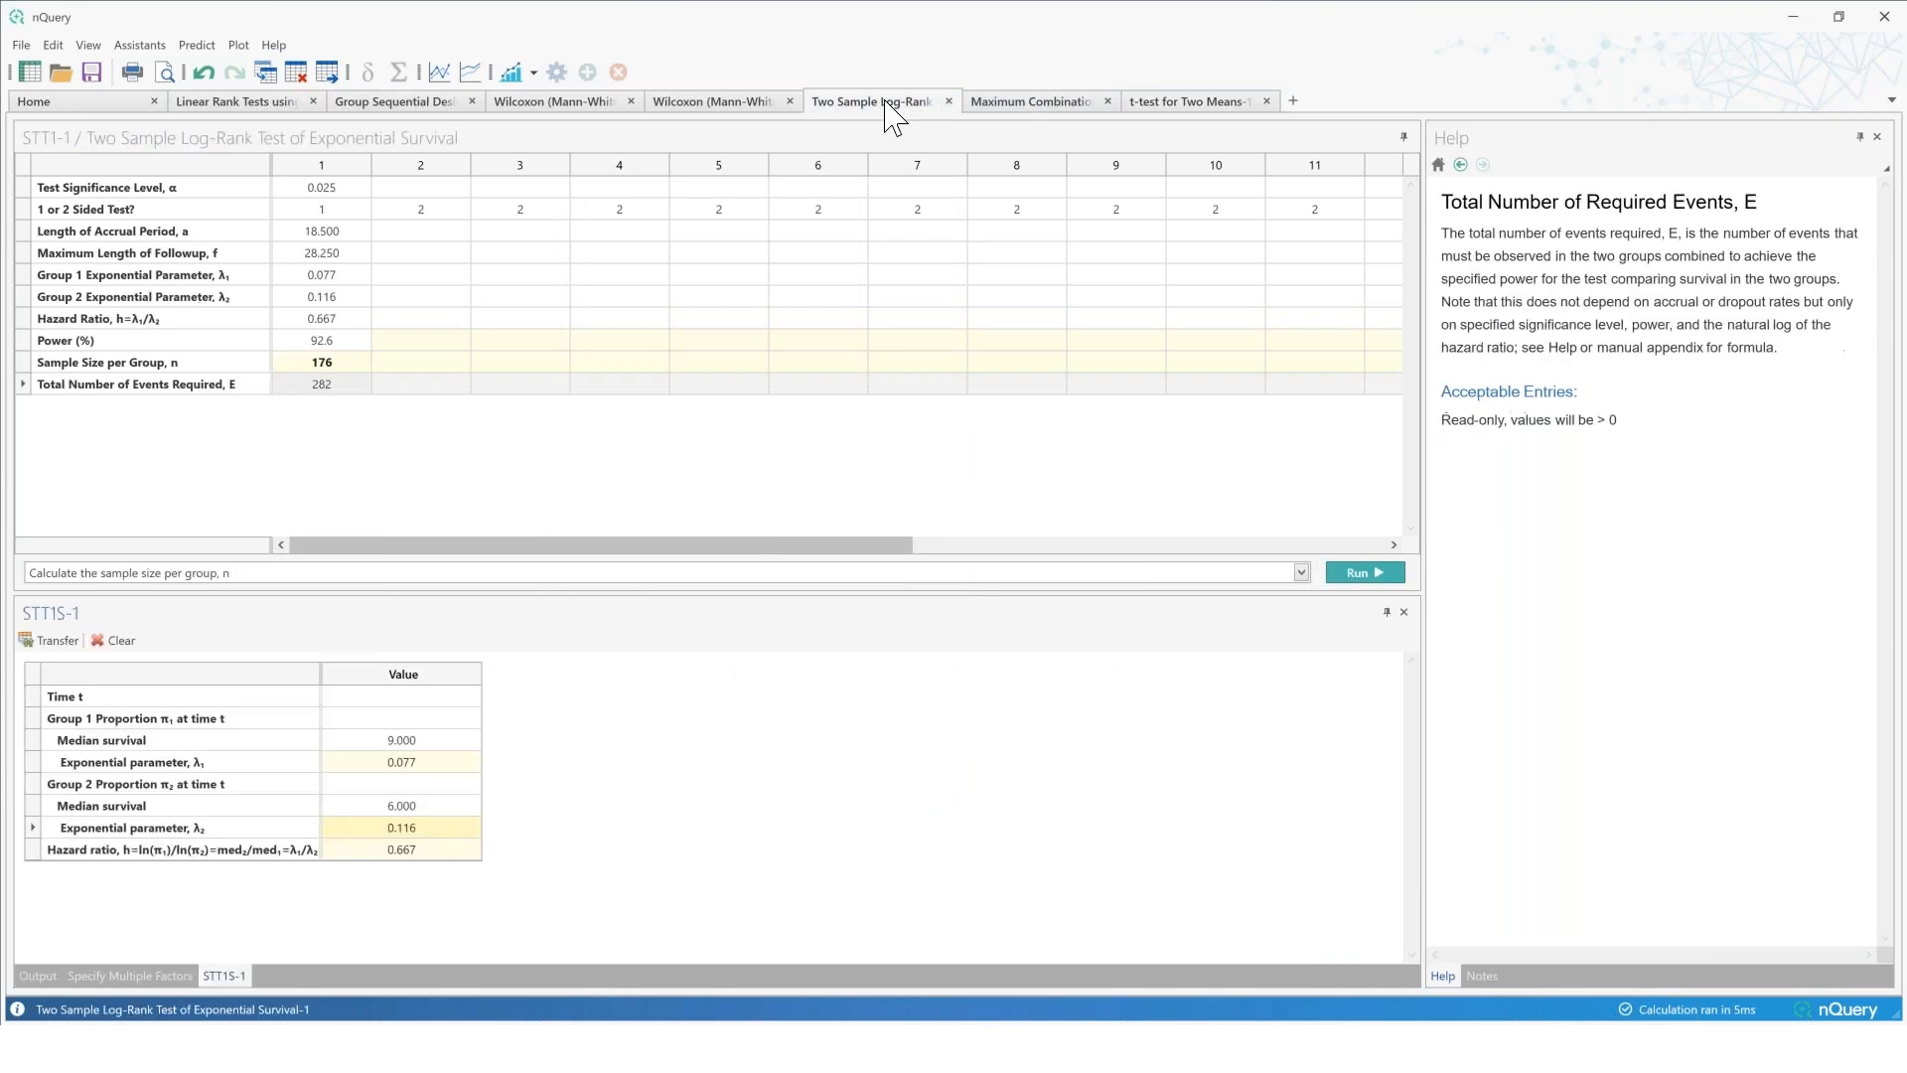
{"action": "left_click", "coordinate": [747, 104]}
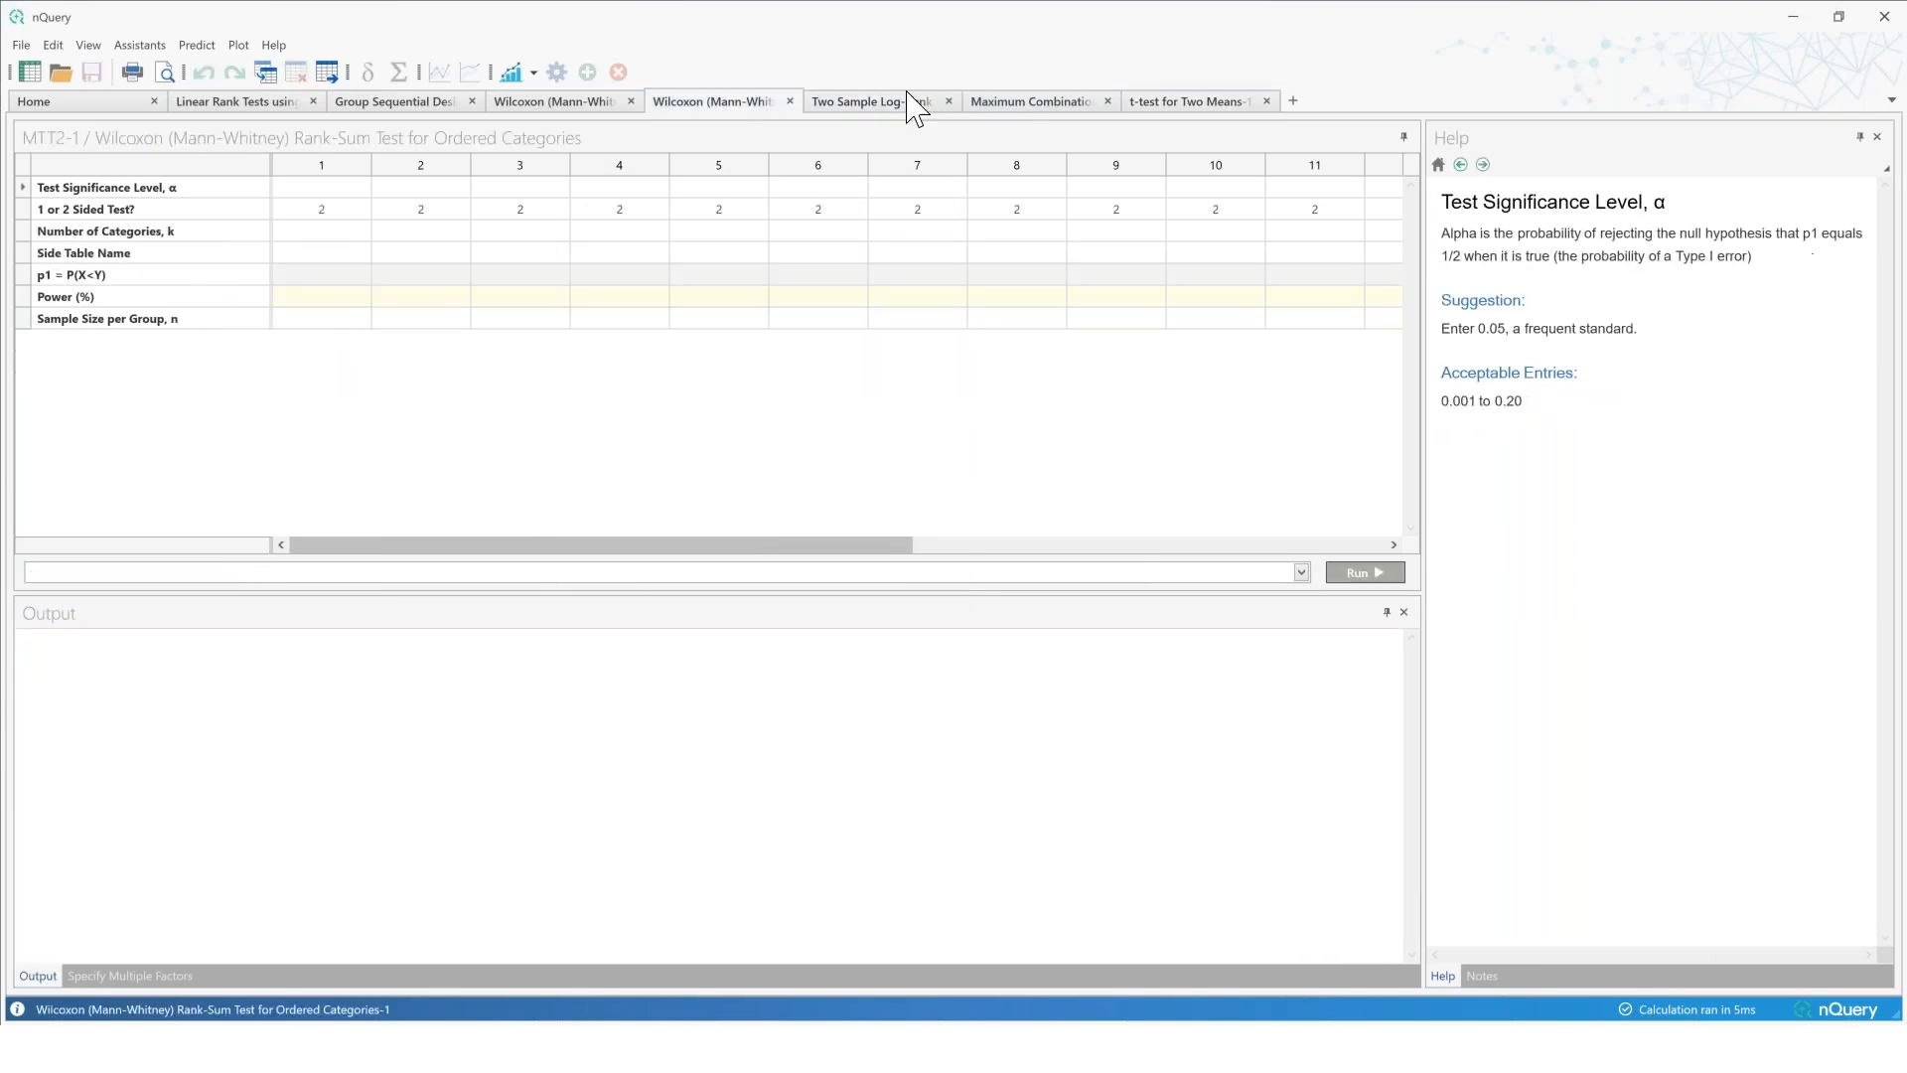
{"action": "left_click", "coordinate": [596, 103]}
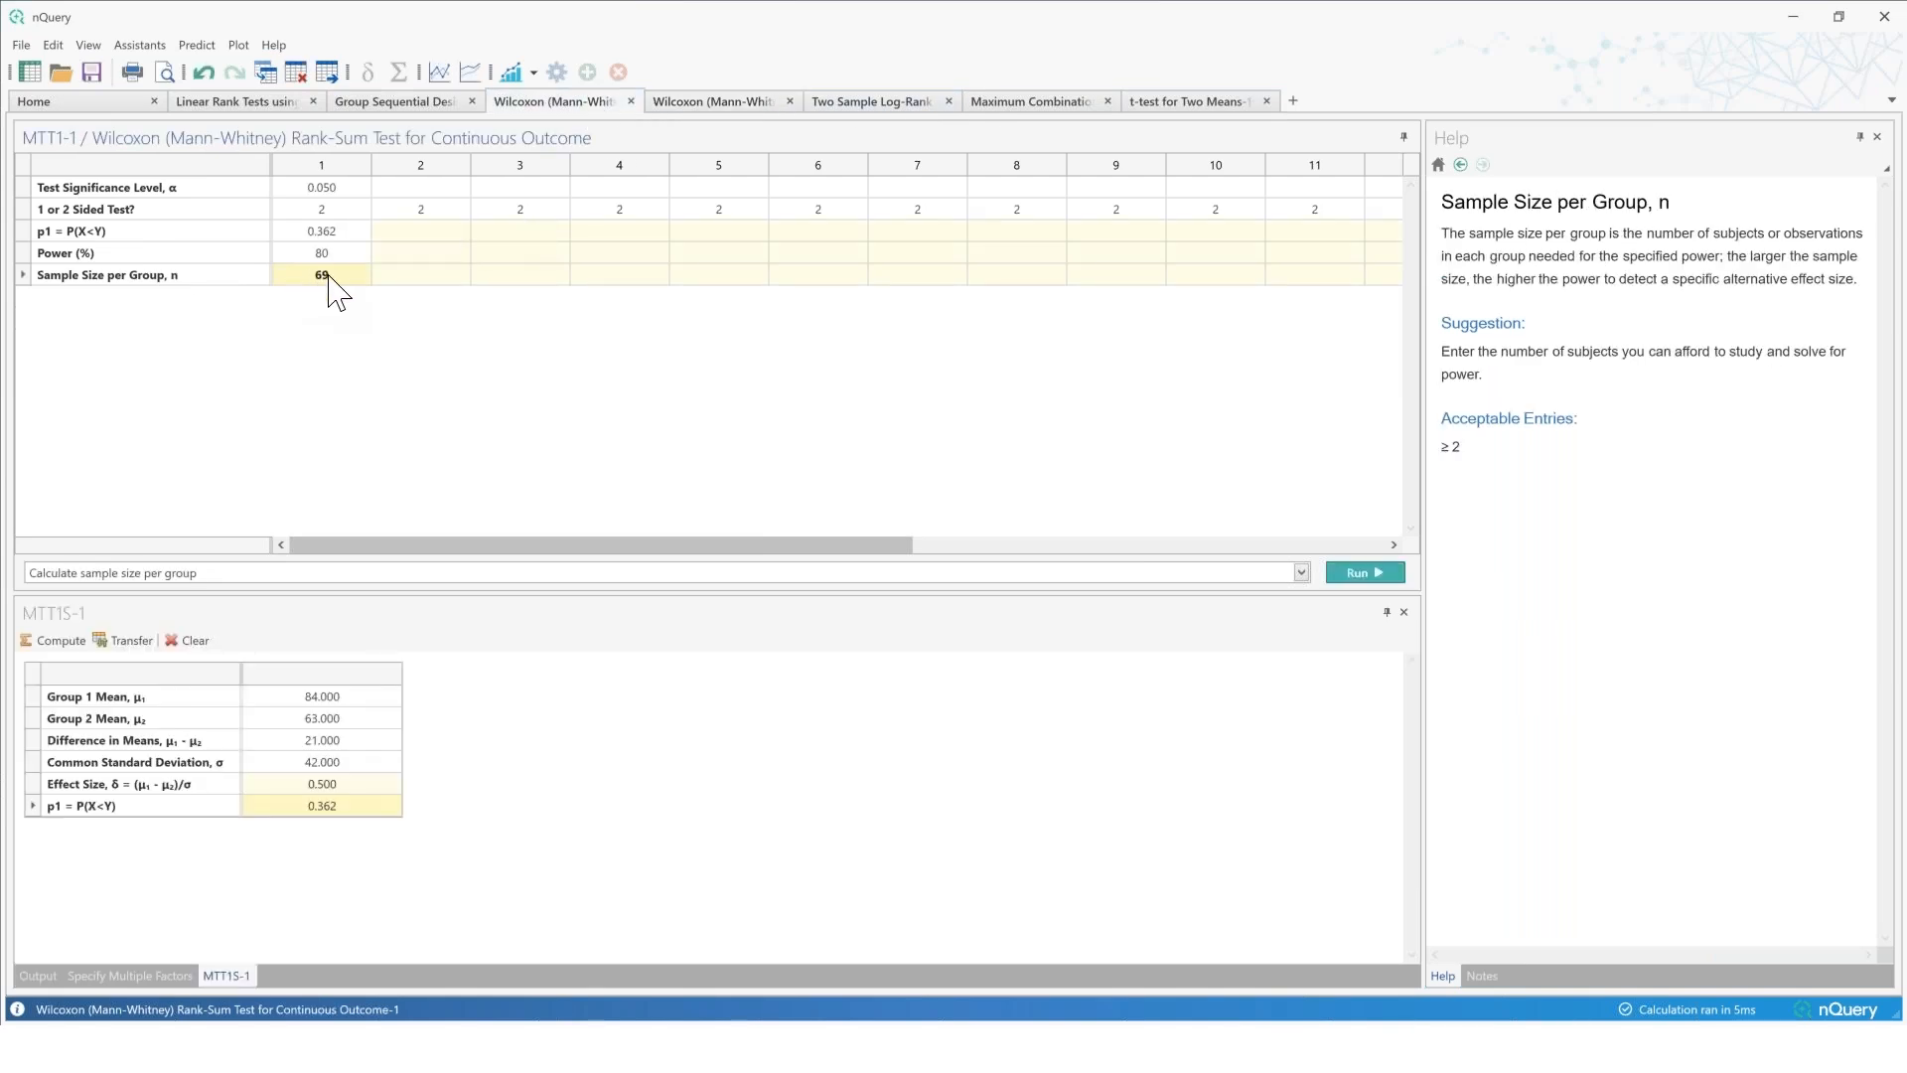
Step: In column 1 of the Wilcoxon table for ordered categories, set a 0.05 significance level, keep the 2-sided test and enter 4 categories
{"action": "left_click", "coordinate": [732, 104]}
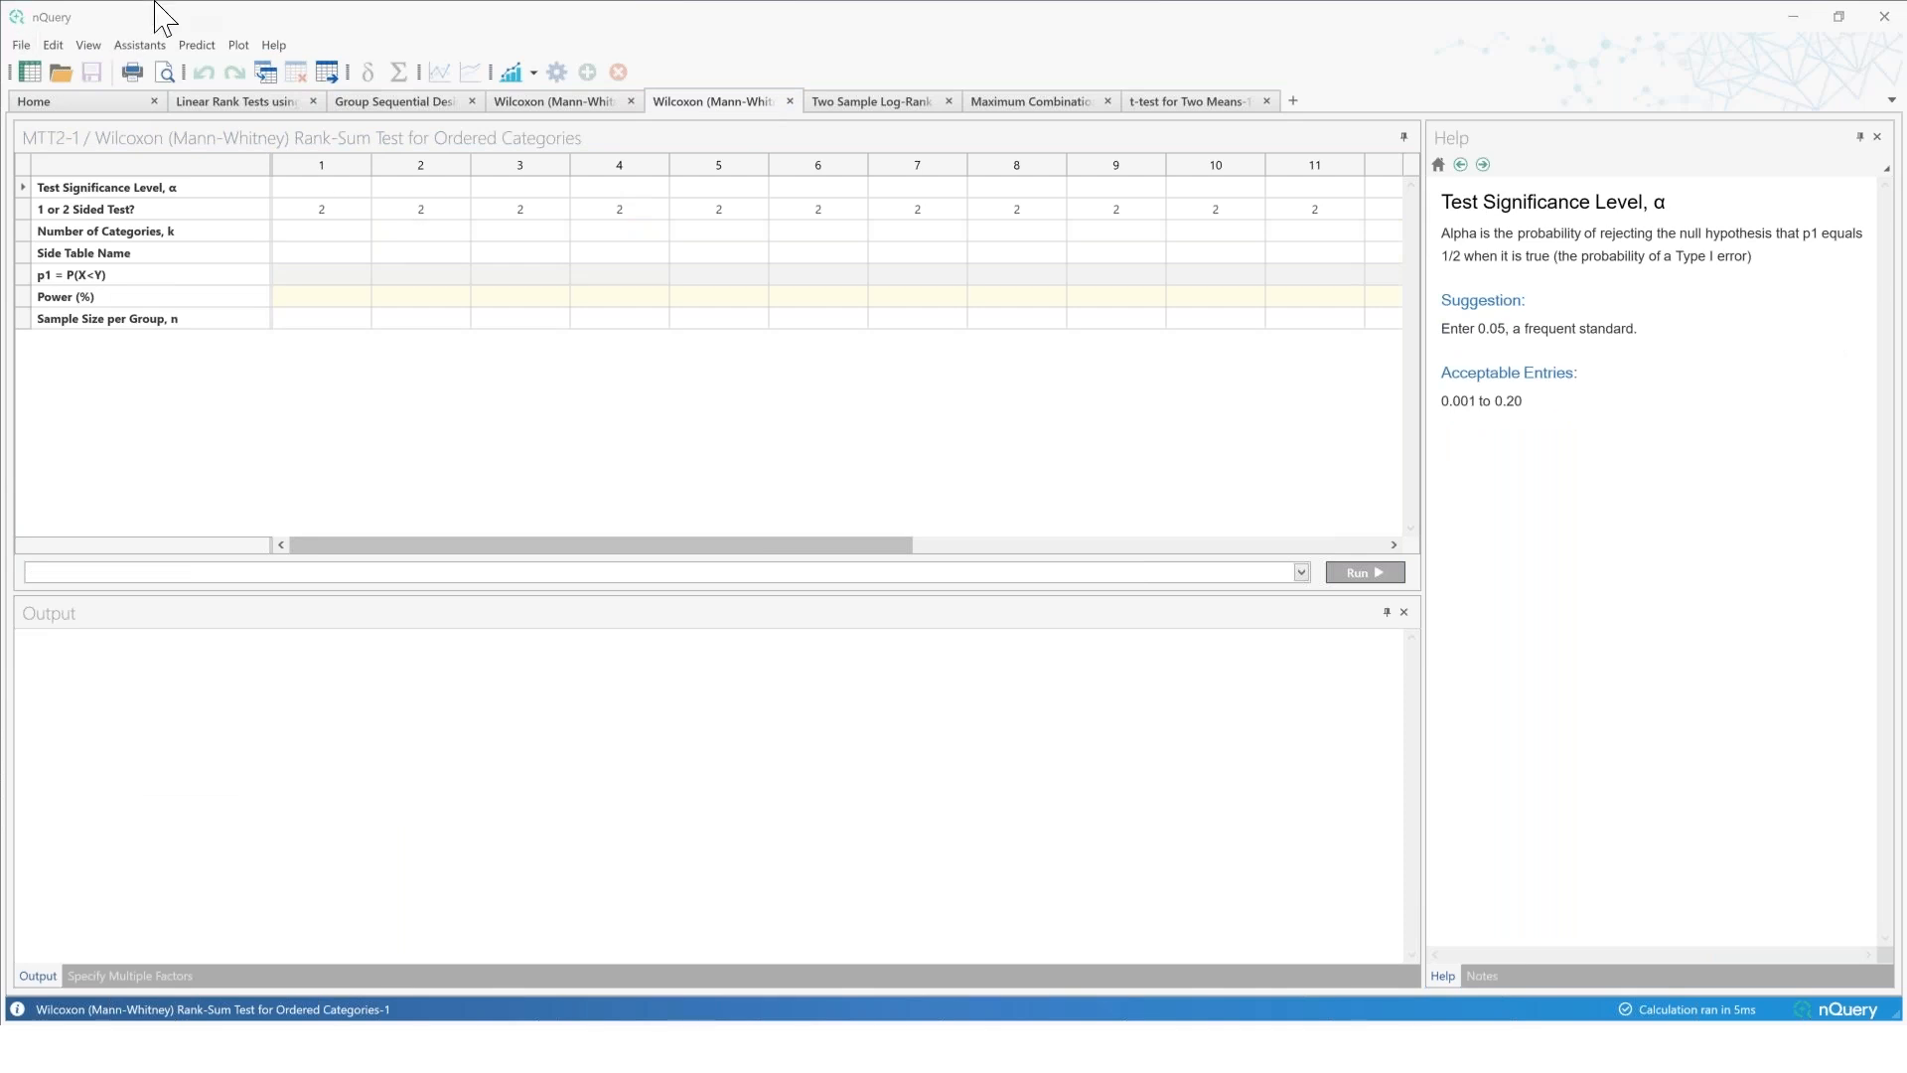
{"action": "left_click", "coordinate": [330, 192]}
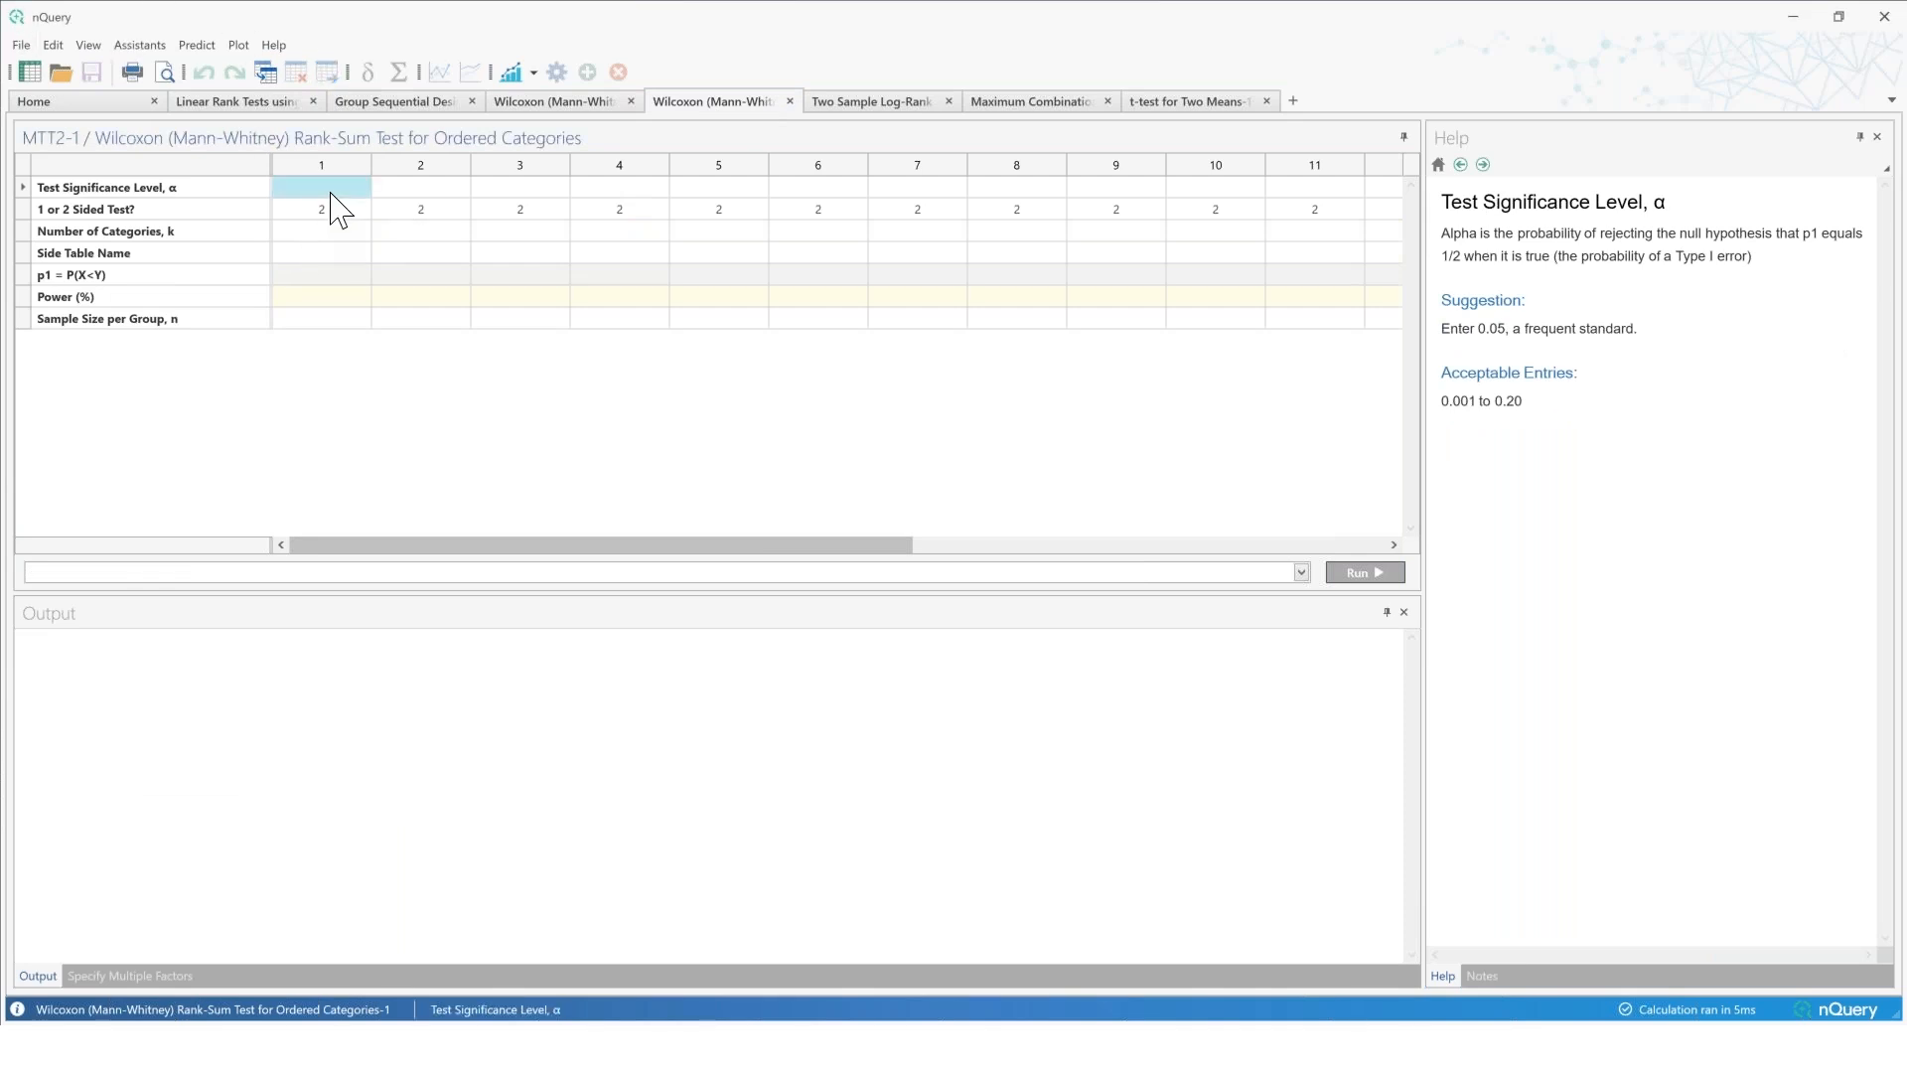
{"action": "type", "text": "0.05"}
{"action": "key", "text": "Return"}
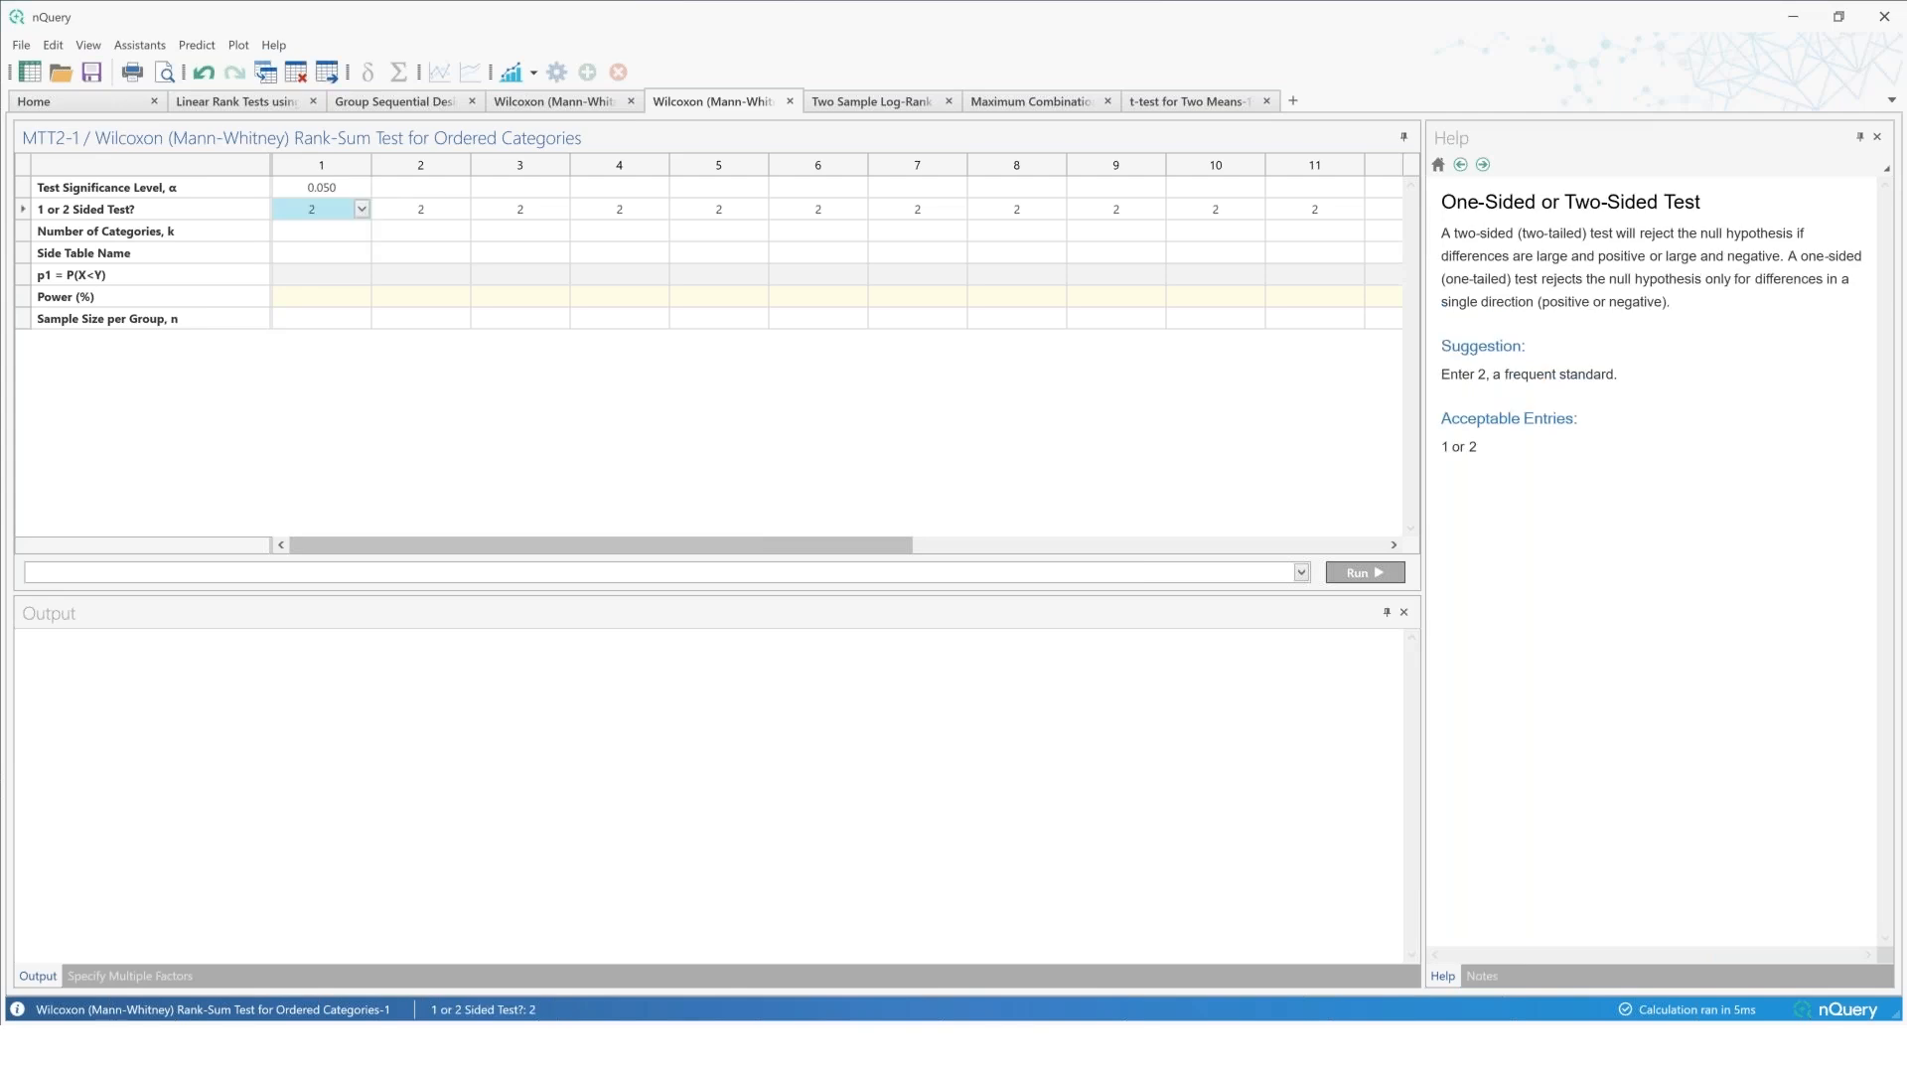
{"action": "key", "text": "Return"}
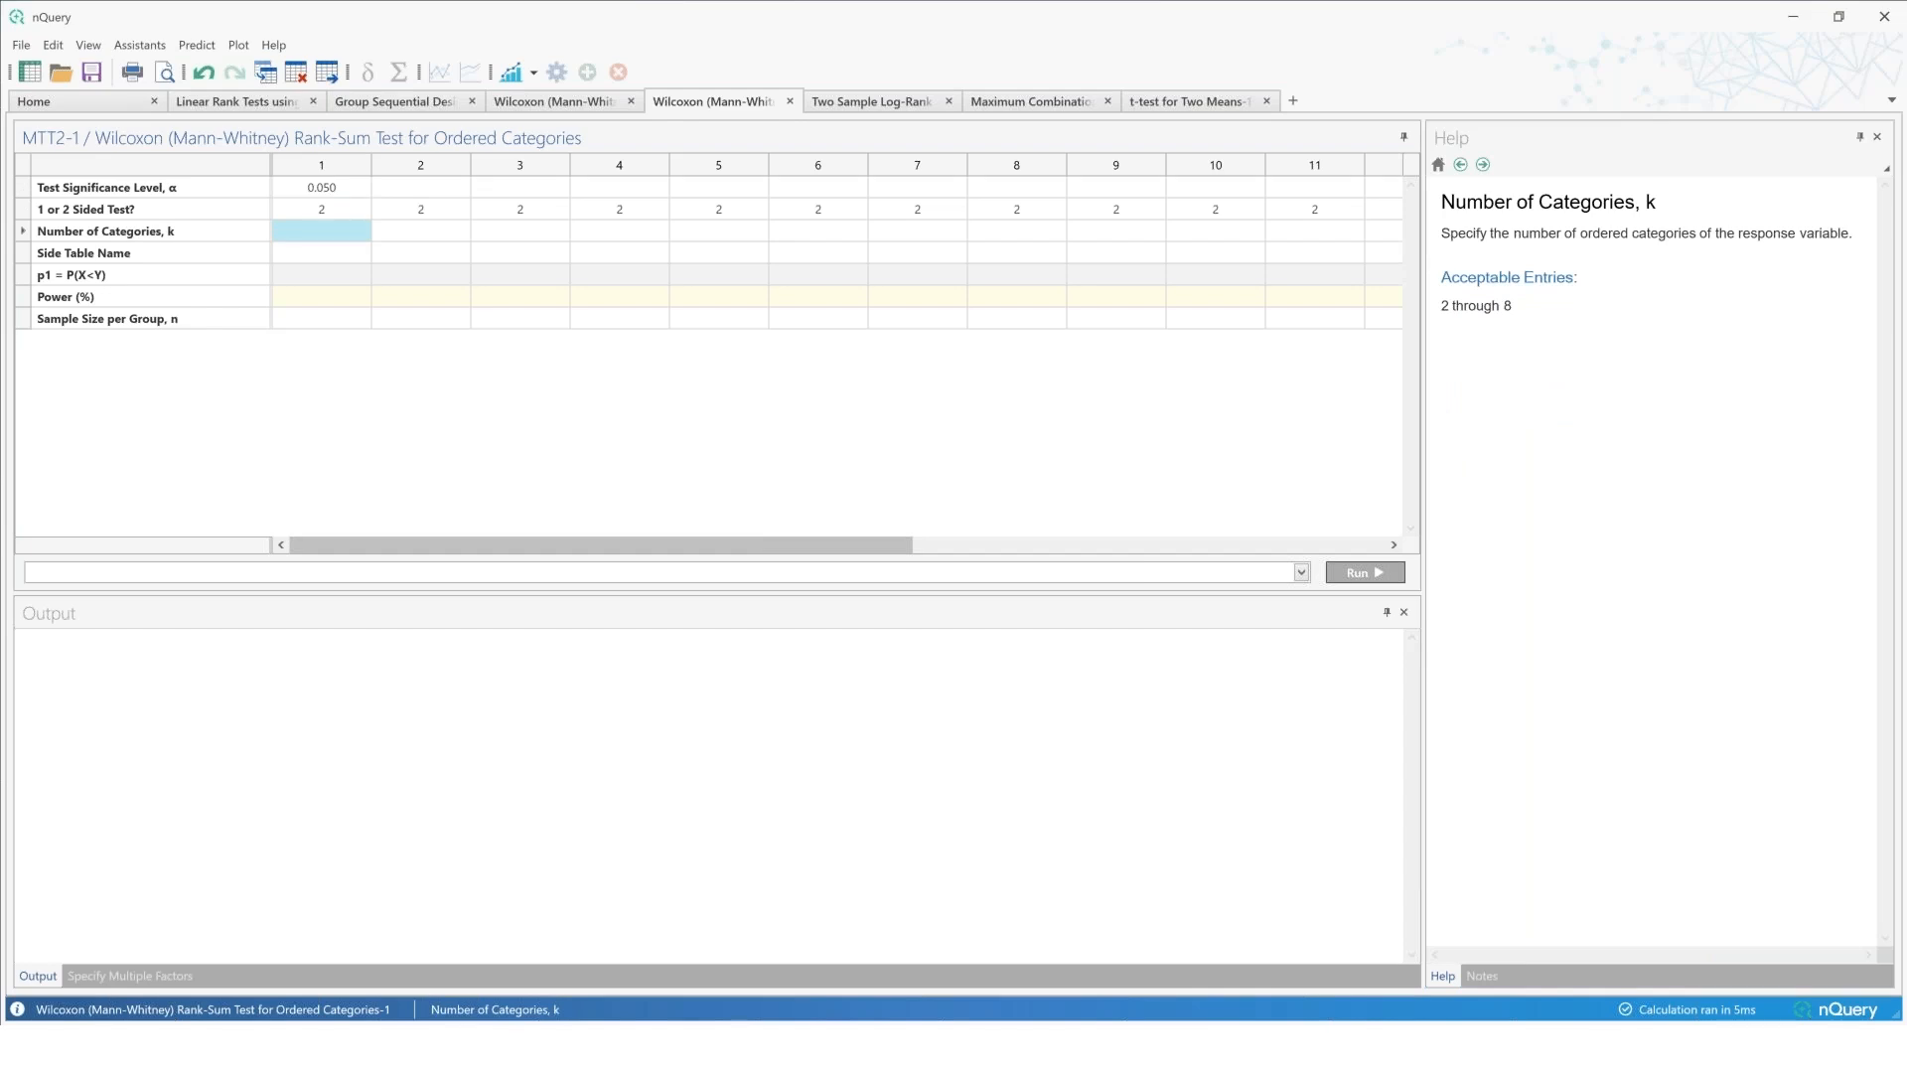
{"action": "type", "text": "4"}
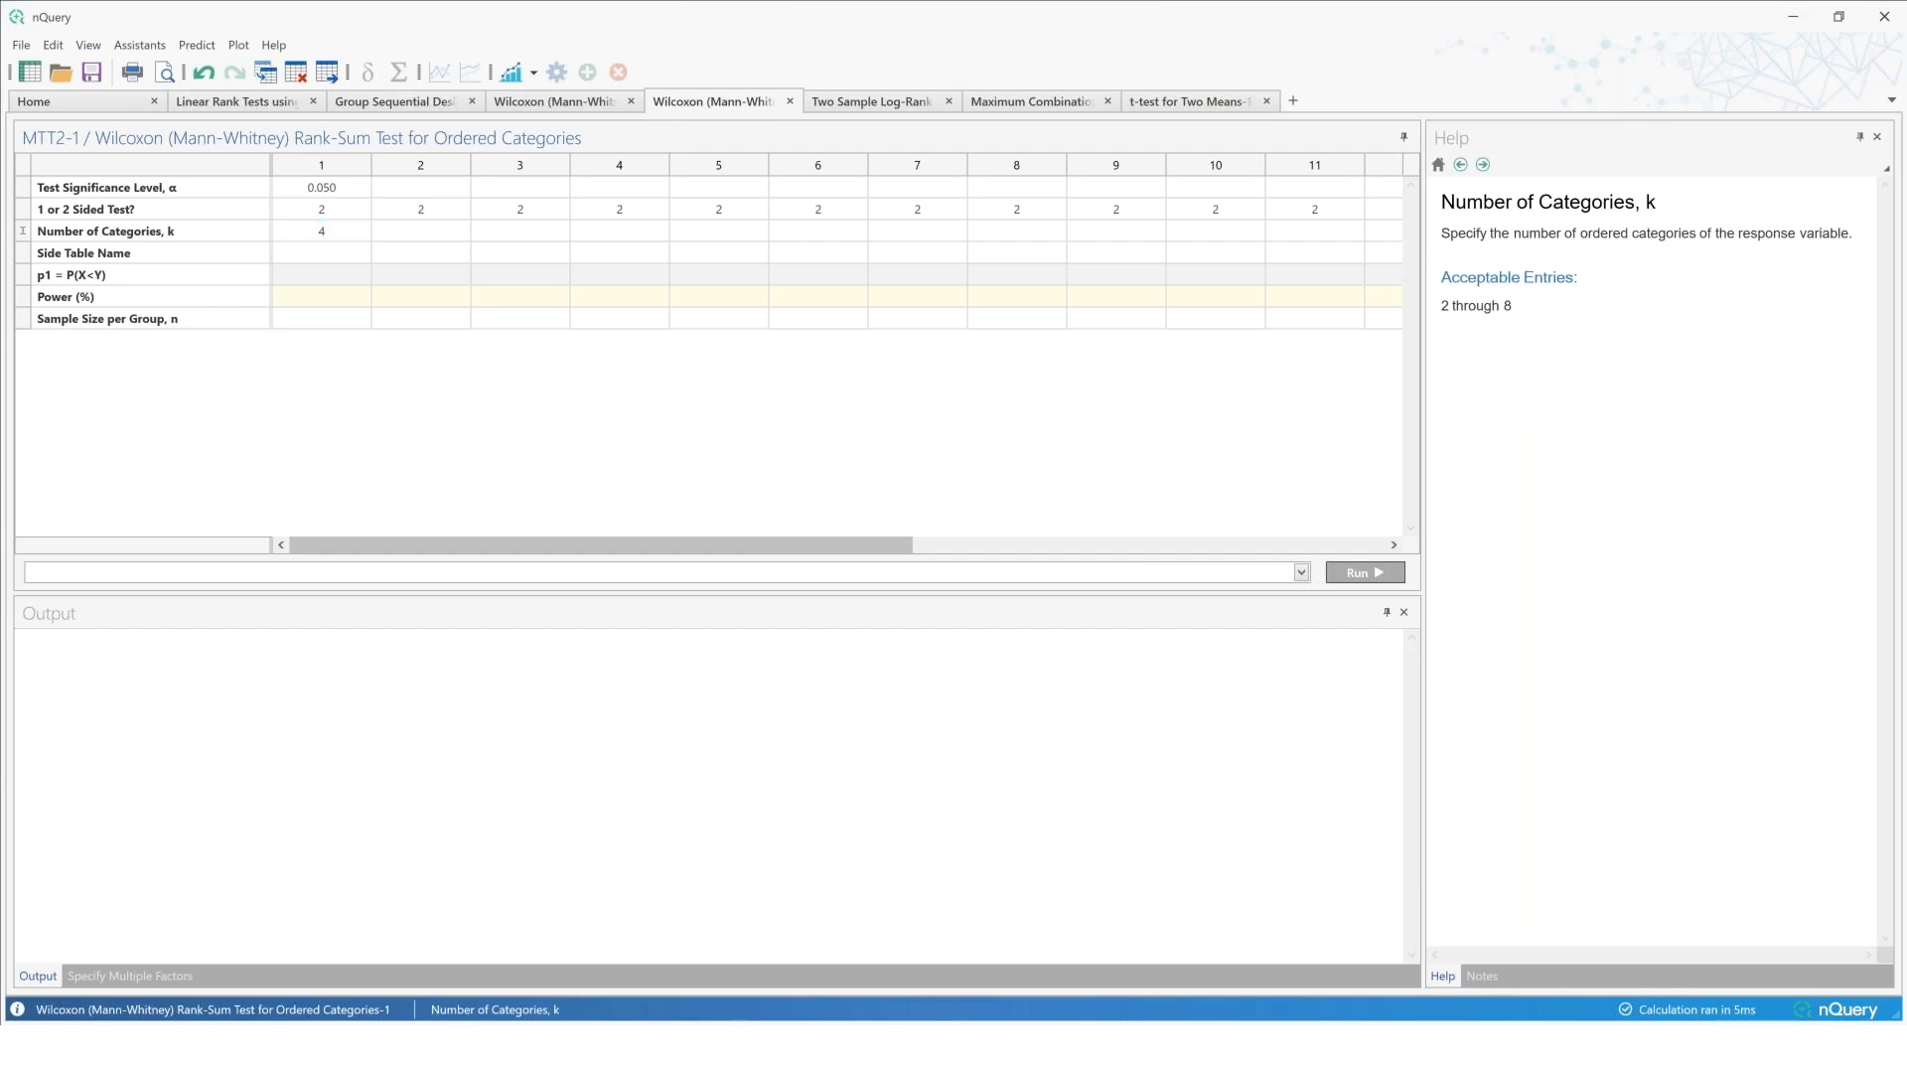
{"action": "key", "text": "Return"}
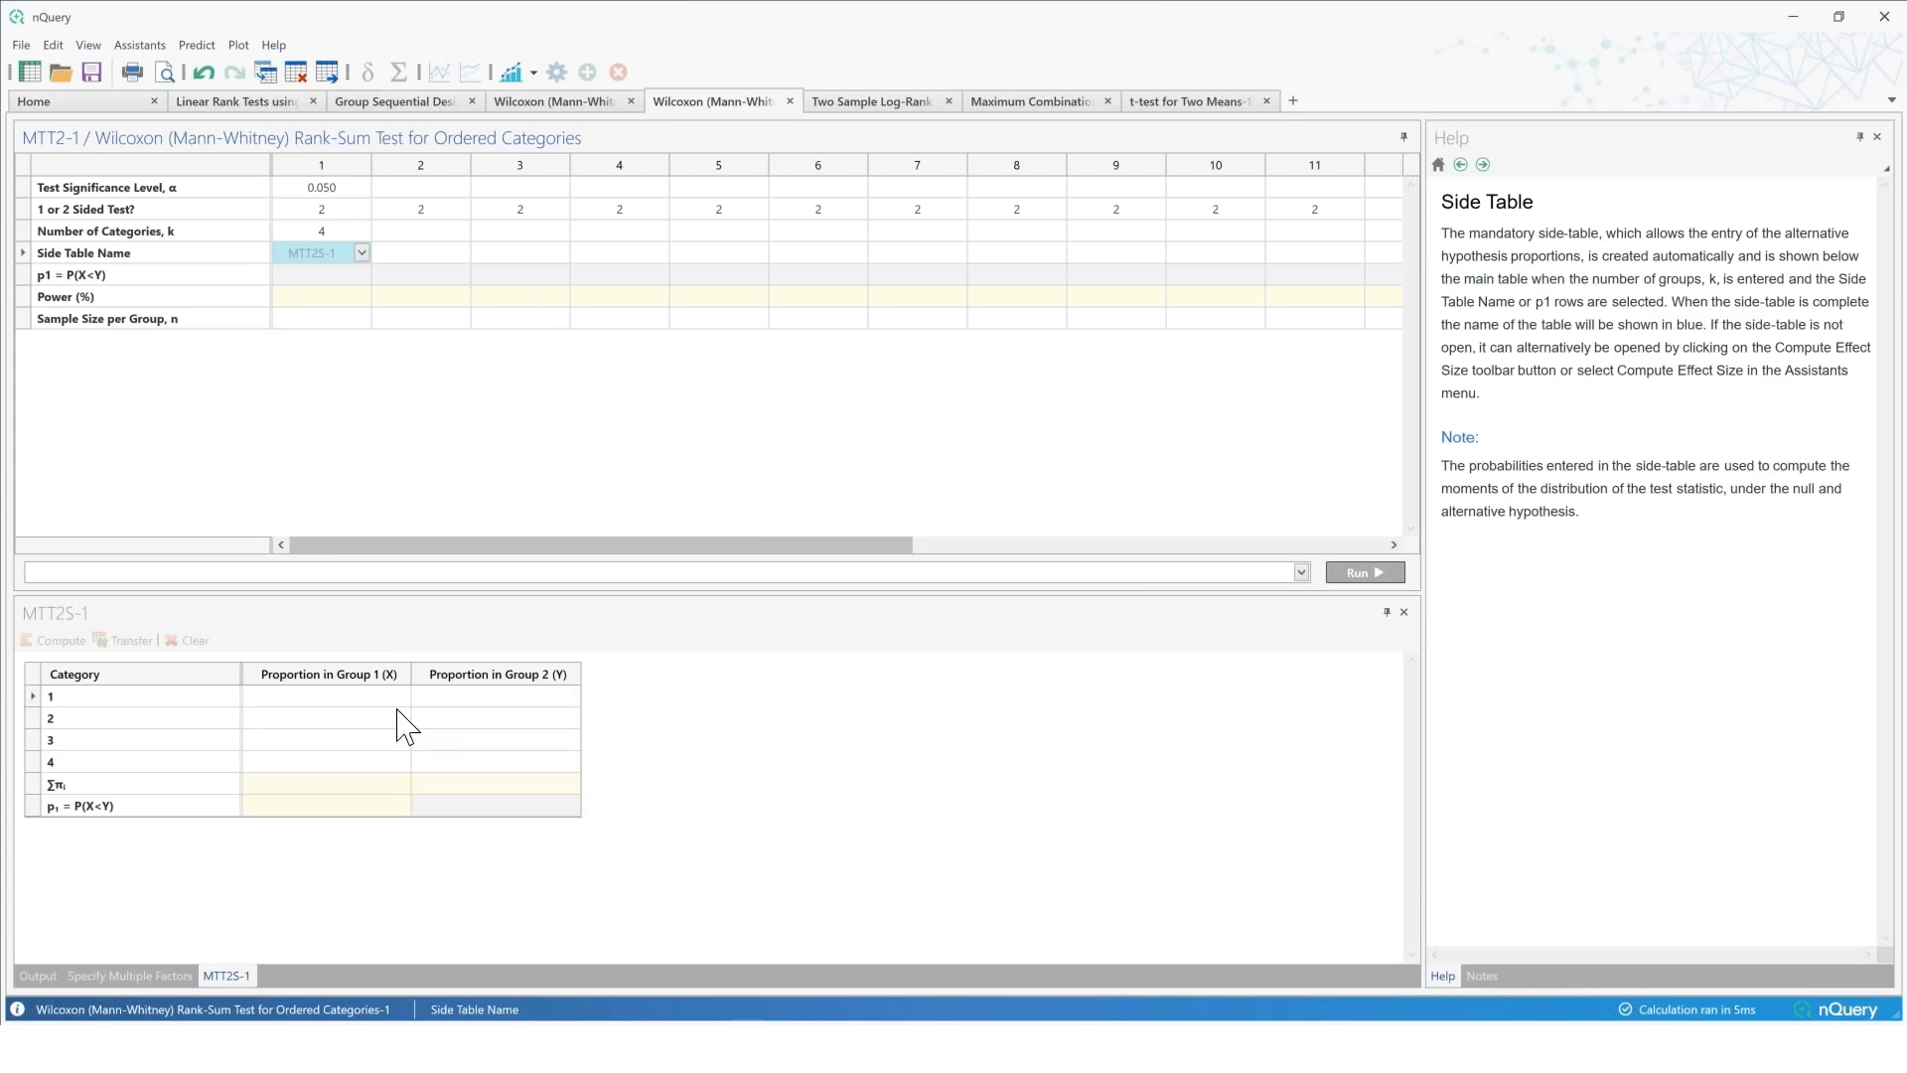
Step: Enter the Group 1 (X) proportions 0.05, 0.475, 0.45 and 0.025 for categories 1 to 4 in the side table
{"action": "left_click", "coordinate": [327, 696]}
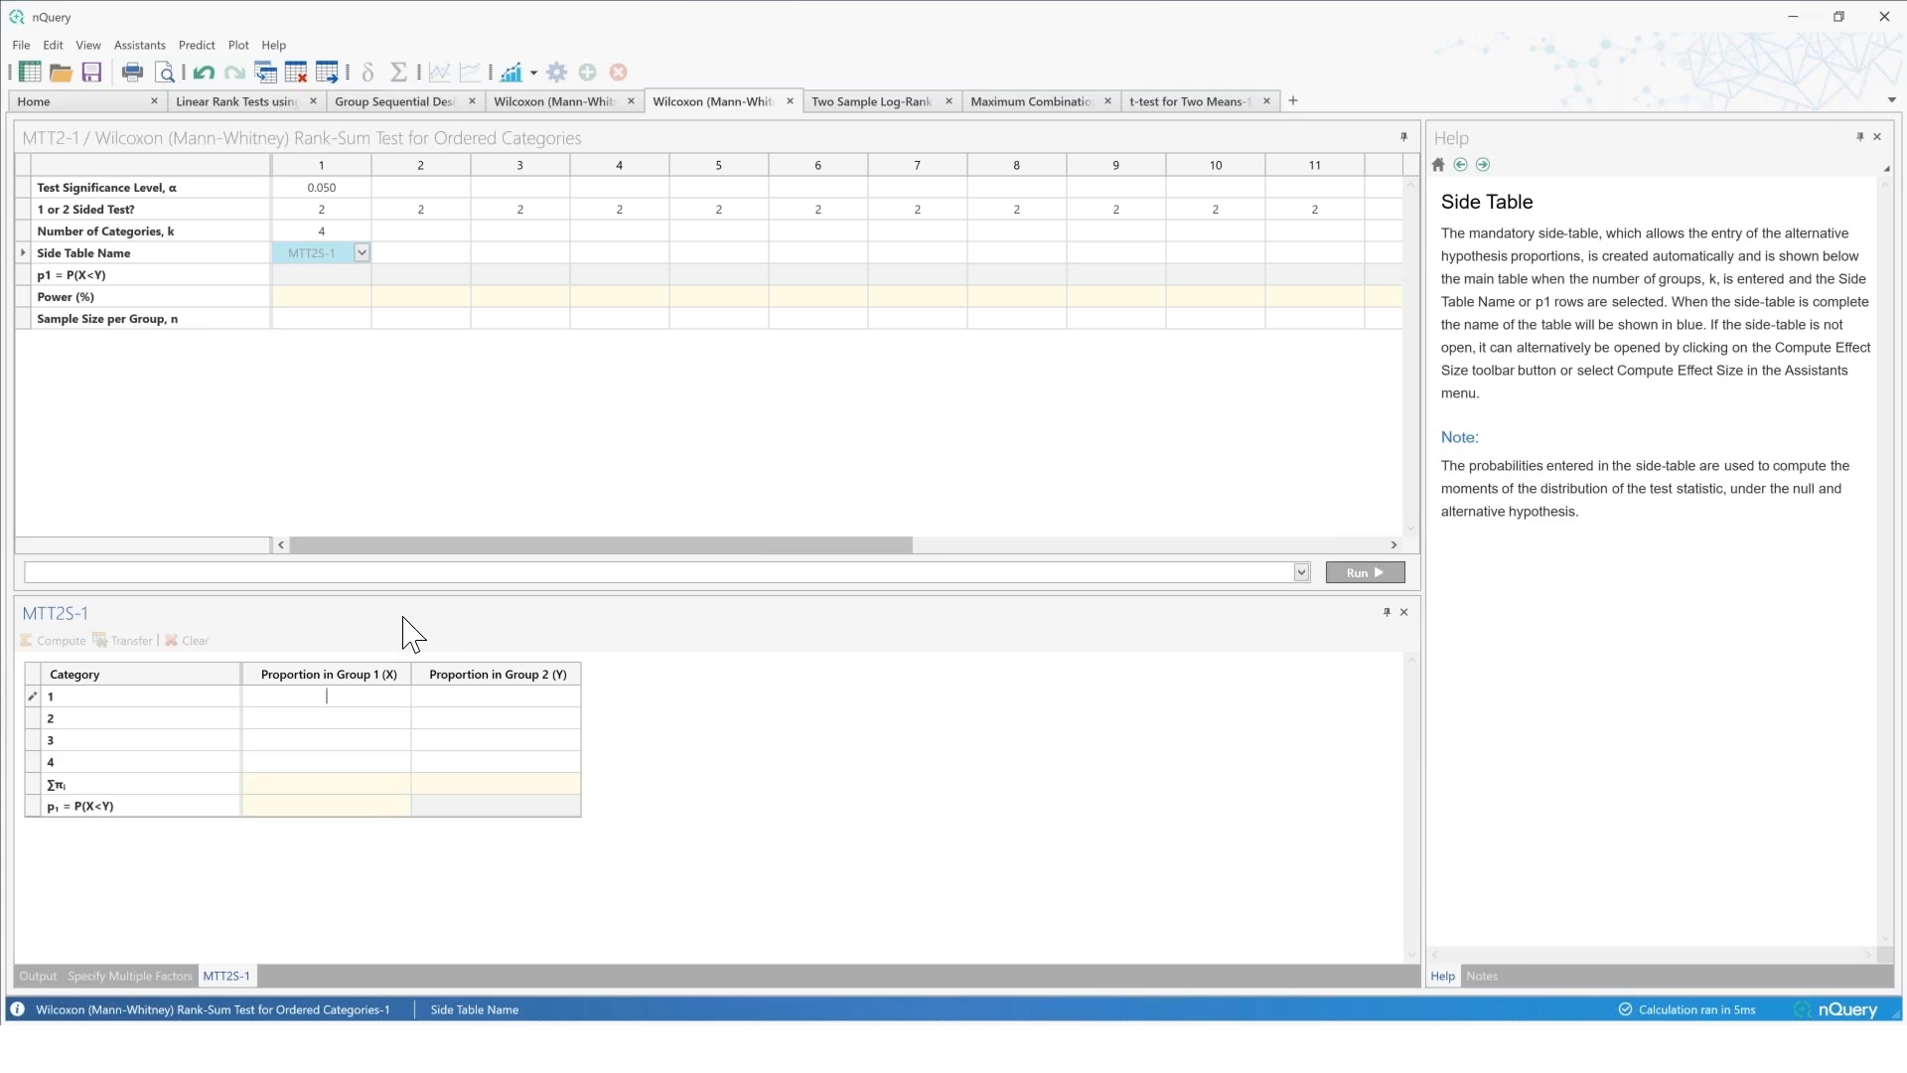
{"action": "type", "text": "0.05"}
{"action": "key", "text": "Return"}
{"action": "type", "text": "47.5"}
{"action": "key", "text": "Return"}
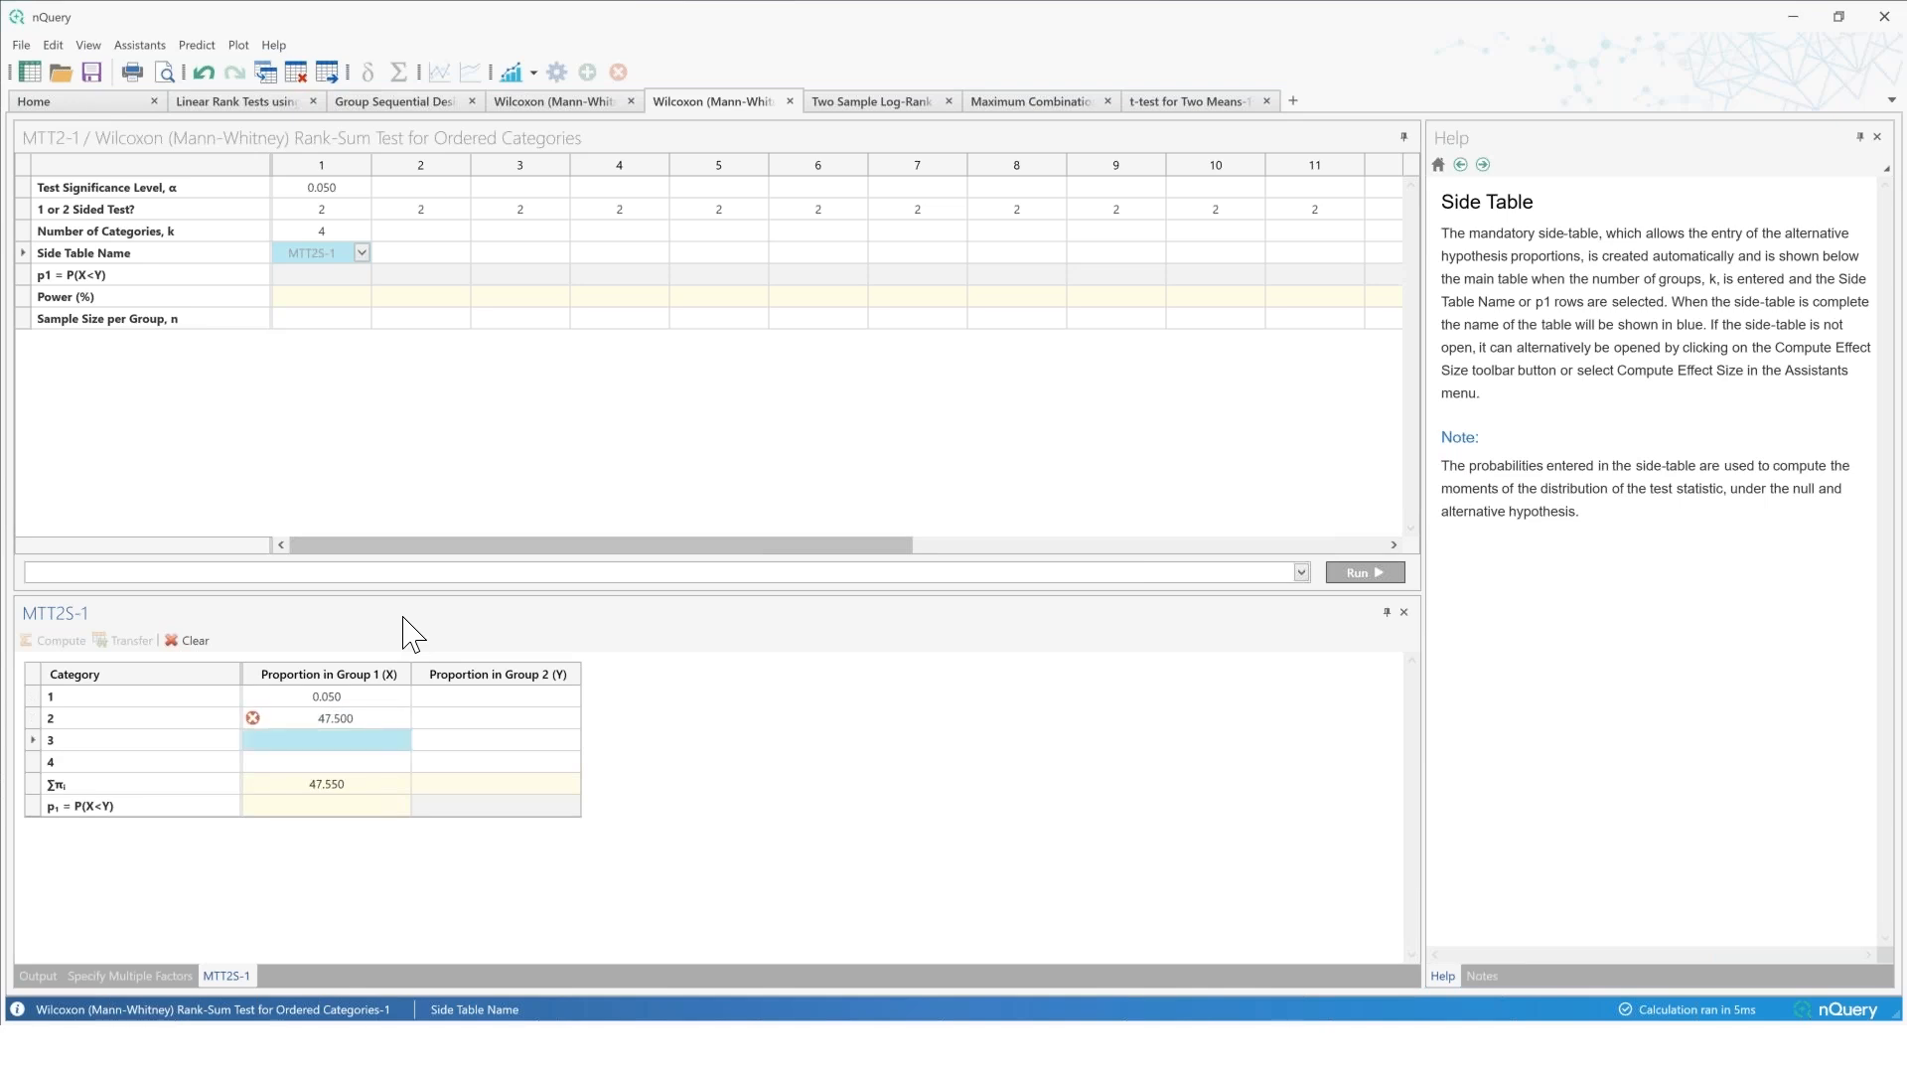
{"action": "key", "text": "Up"}
{"action": "type", "text": "0"}
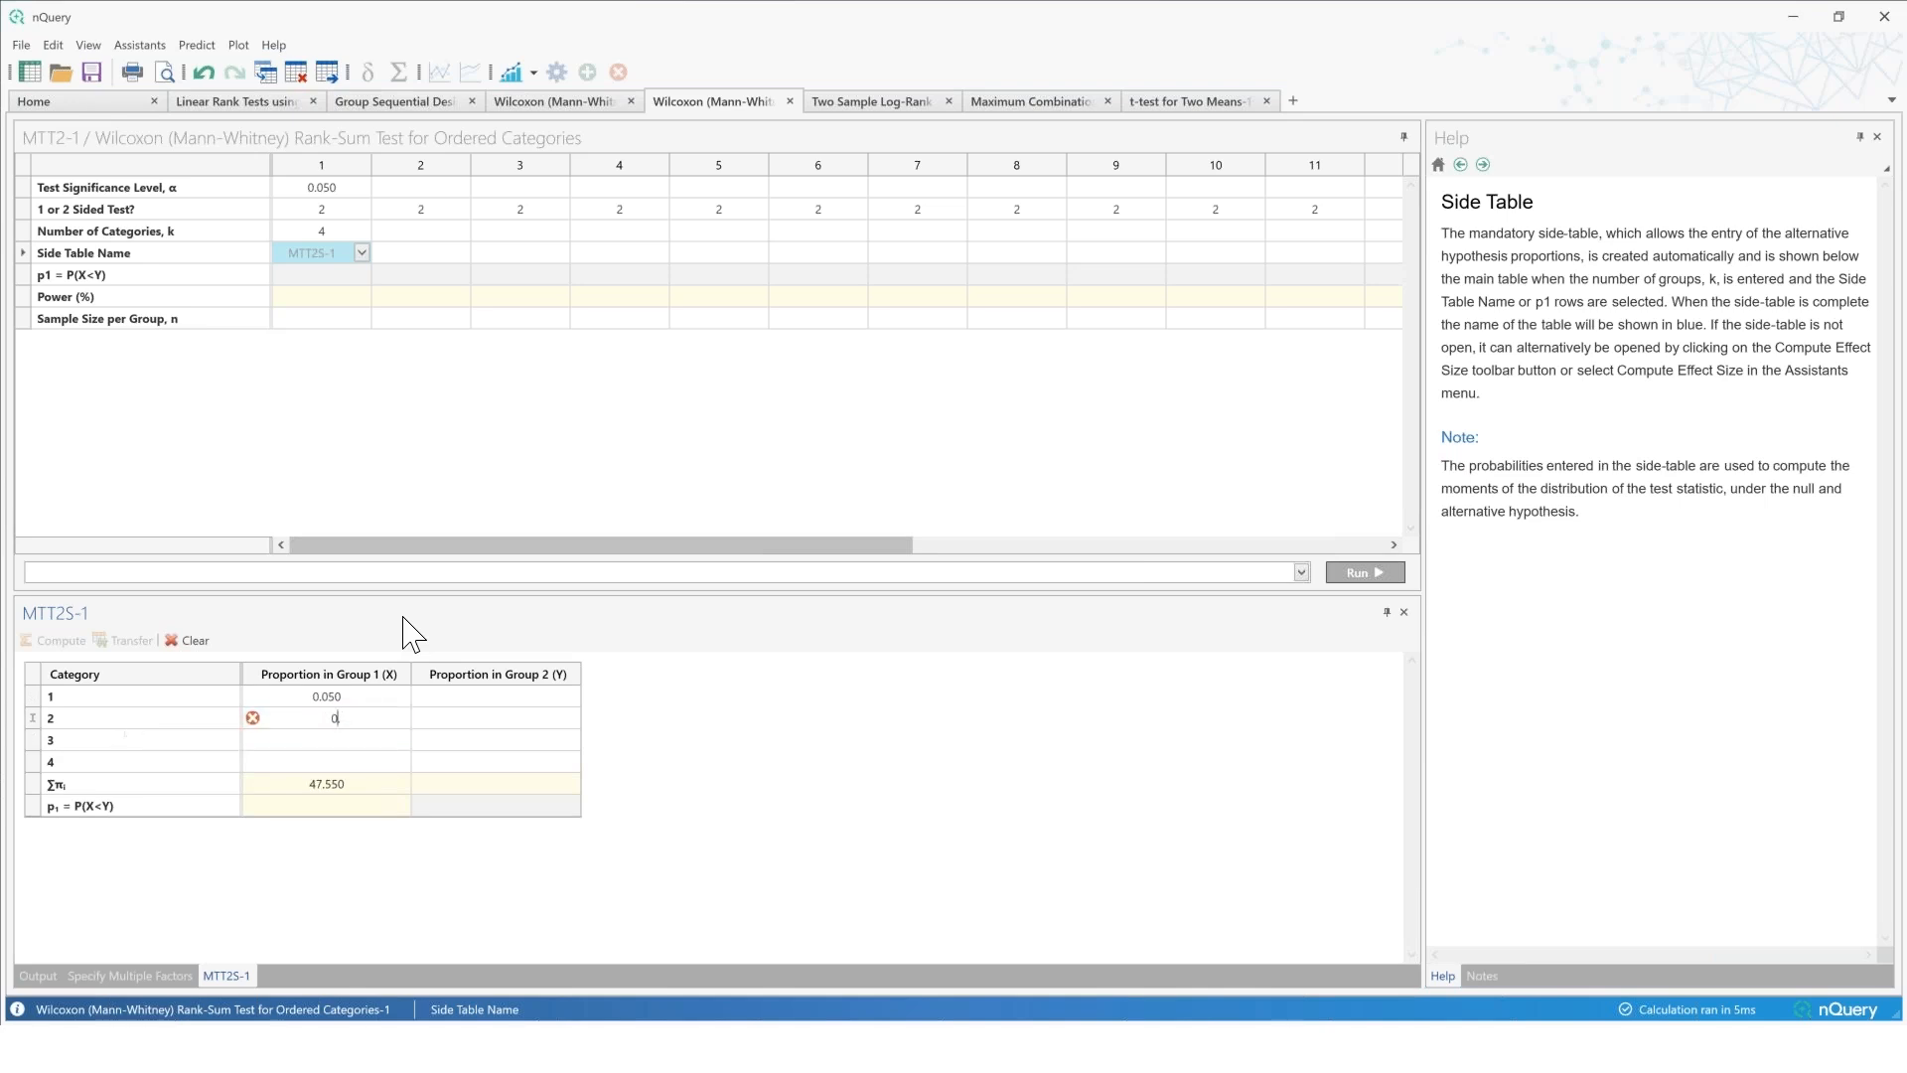
{"action": "type", "text": ".475"}
{"action": "key", "text": "Return"}
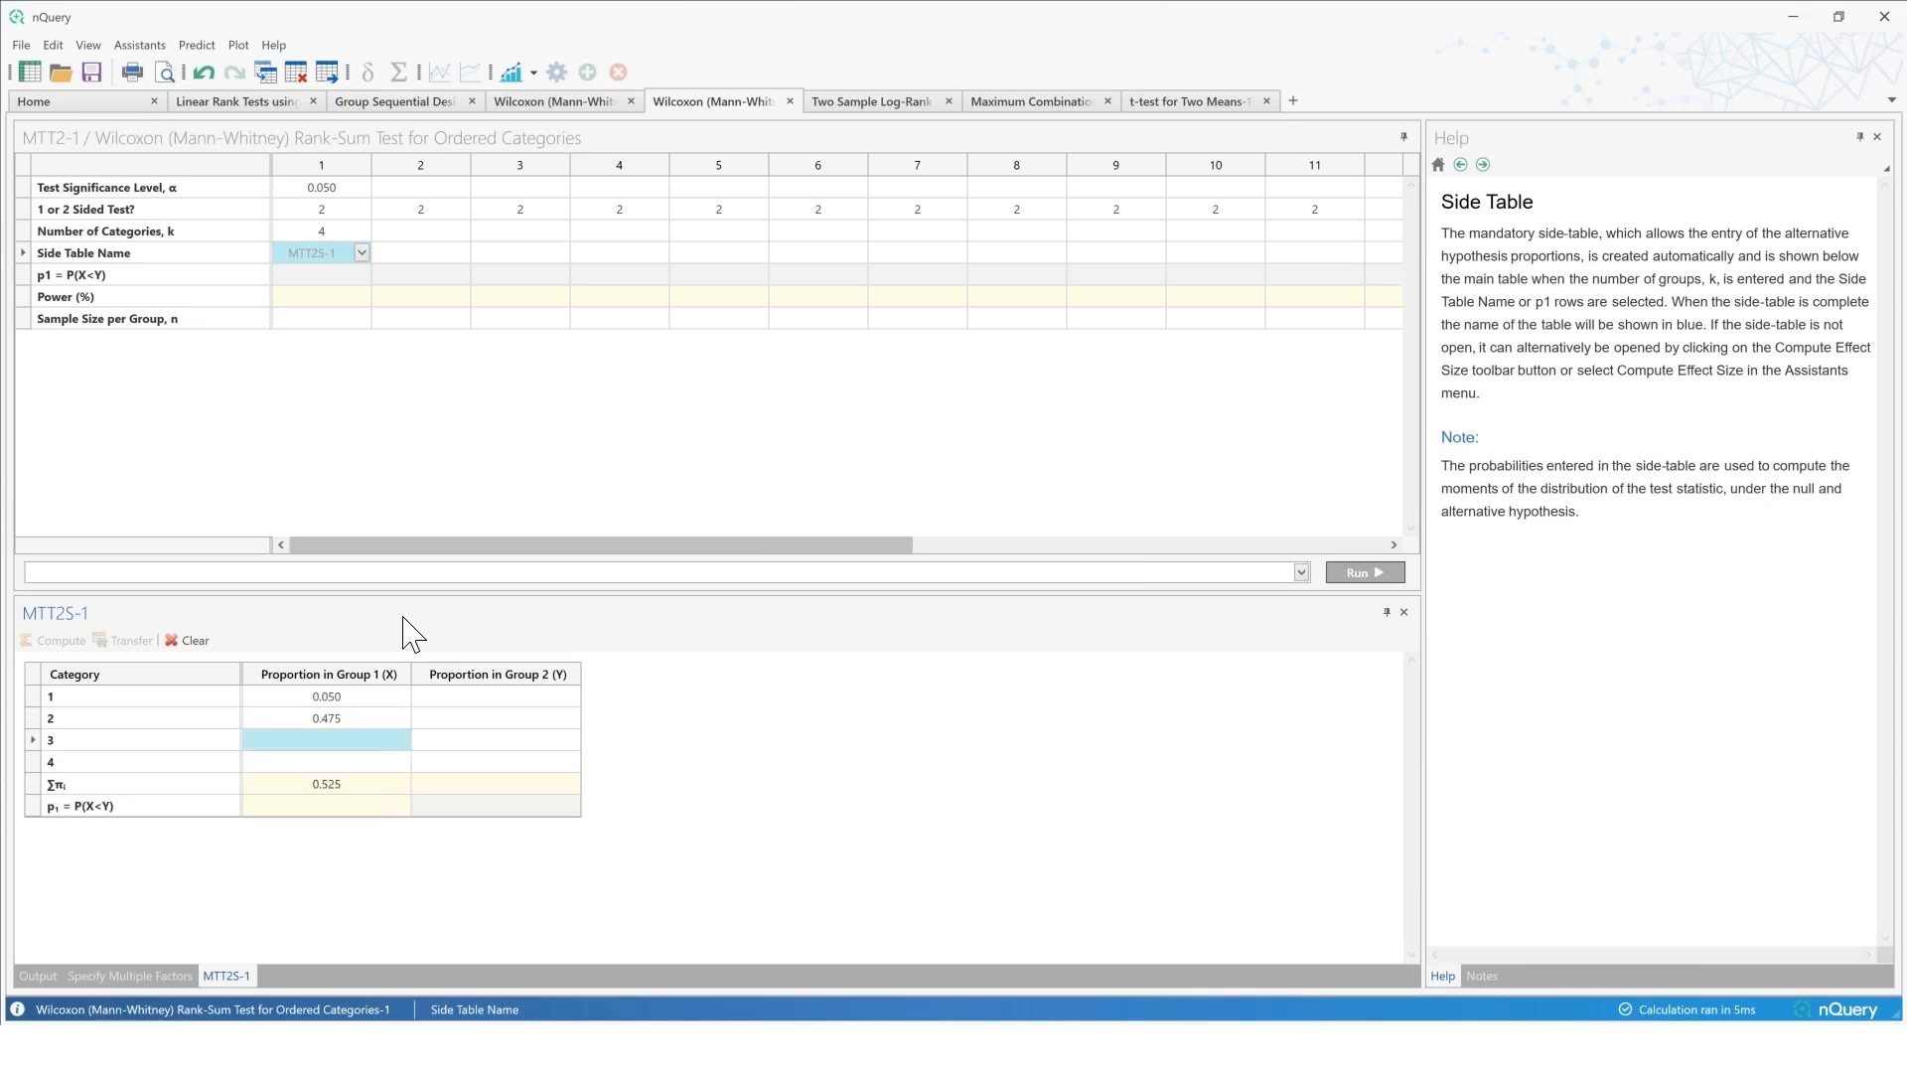
{"action": "type", "text": "0.45"}
{"action": "key", "text": "Return"}
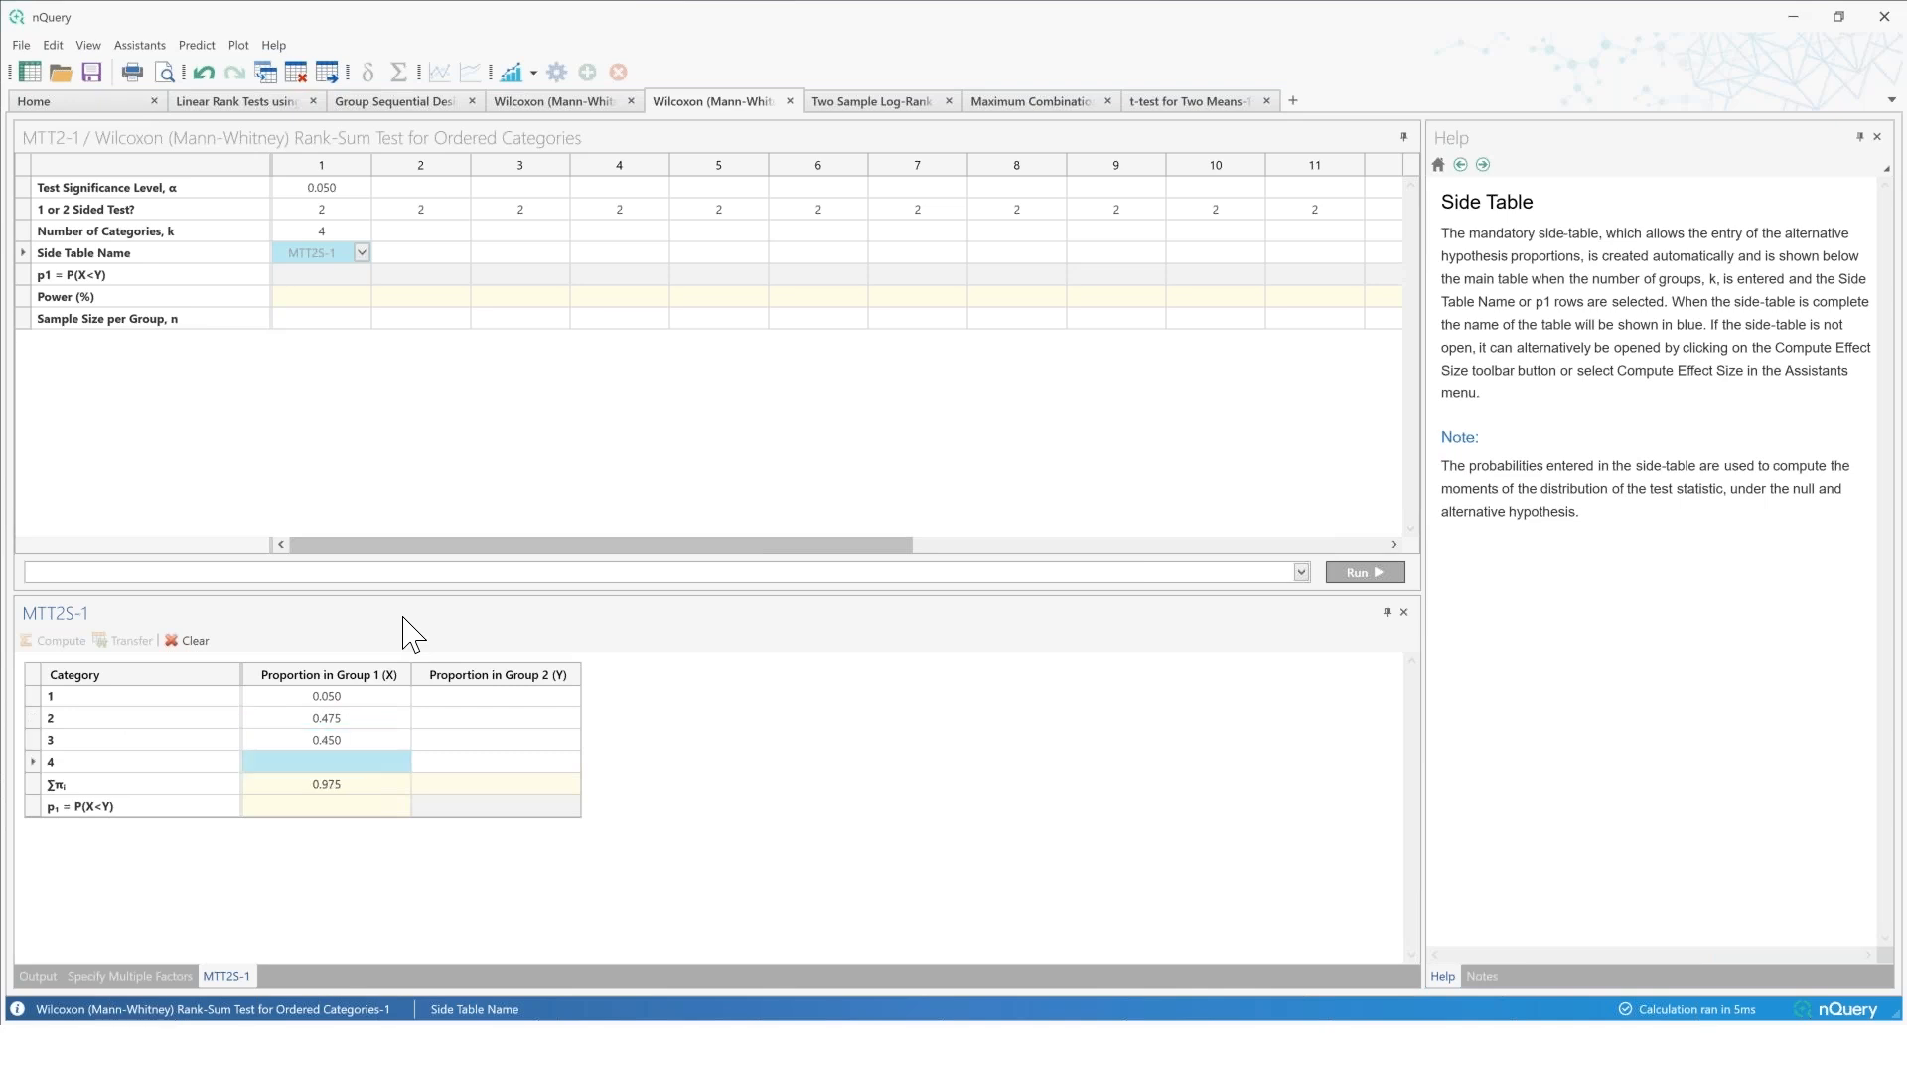
{"action": "type", "text": "0.025"}
{"action": "key", "text": "Return"}
Step: Enter the Group 2 (Y) proportions 0.025, 0.425, 0.5 and 0.05 for categories 1 to 4 in the side table
{"action": "key", "text": "Right"}
{"action": "key", "text": "Up"}
{"action": "key", "text": "Up"}
{"action": "key", "text": "Up"}
{"action": "key", "text": "Up"}
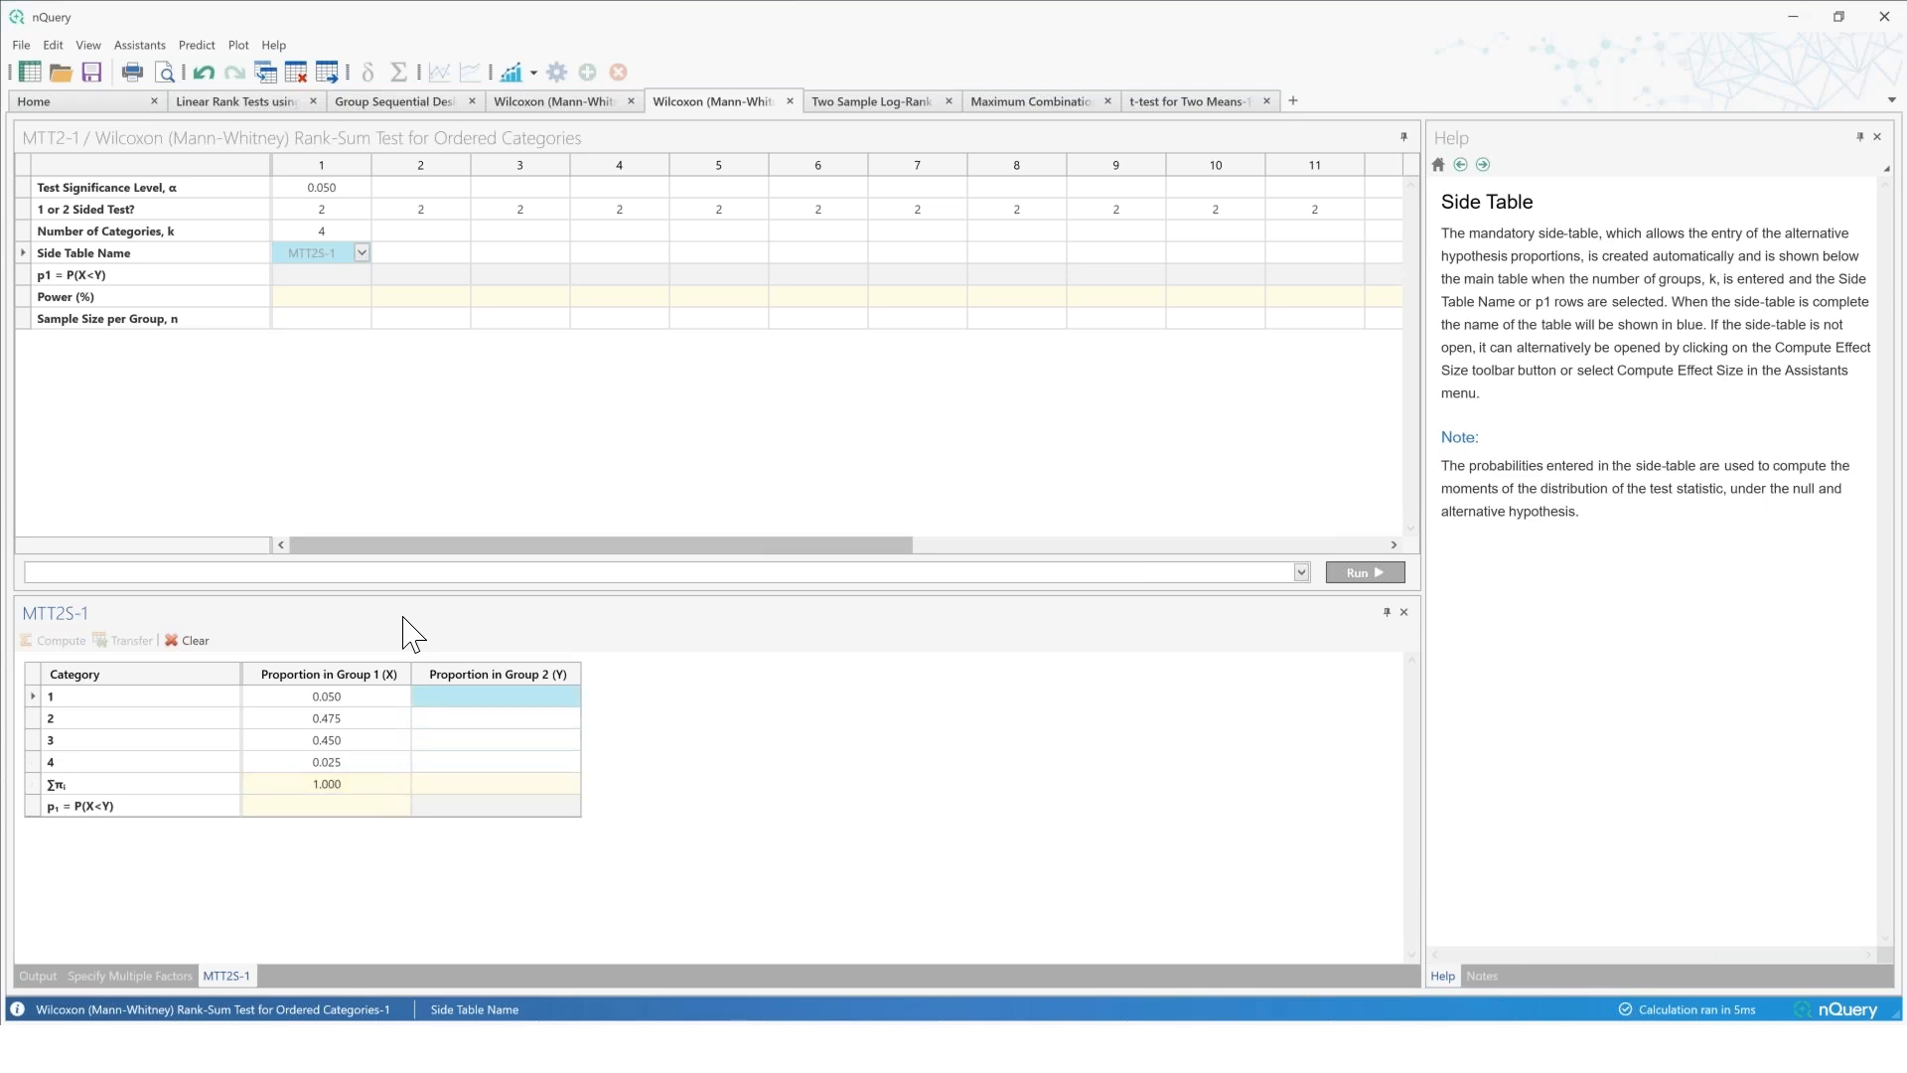
{"action": "type", "text": "0.025"}
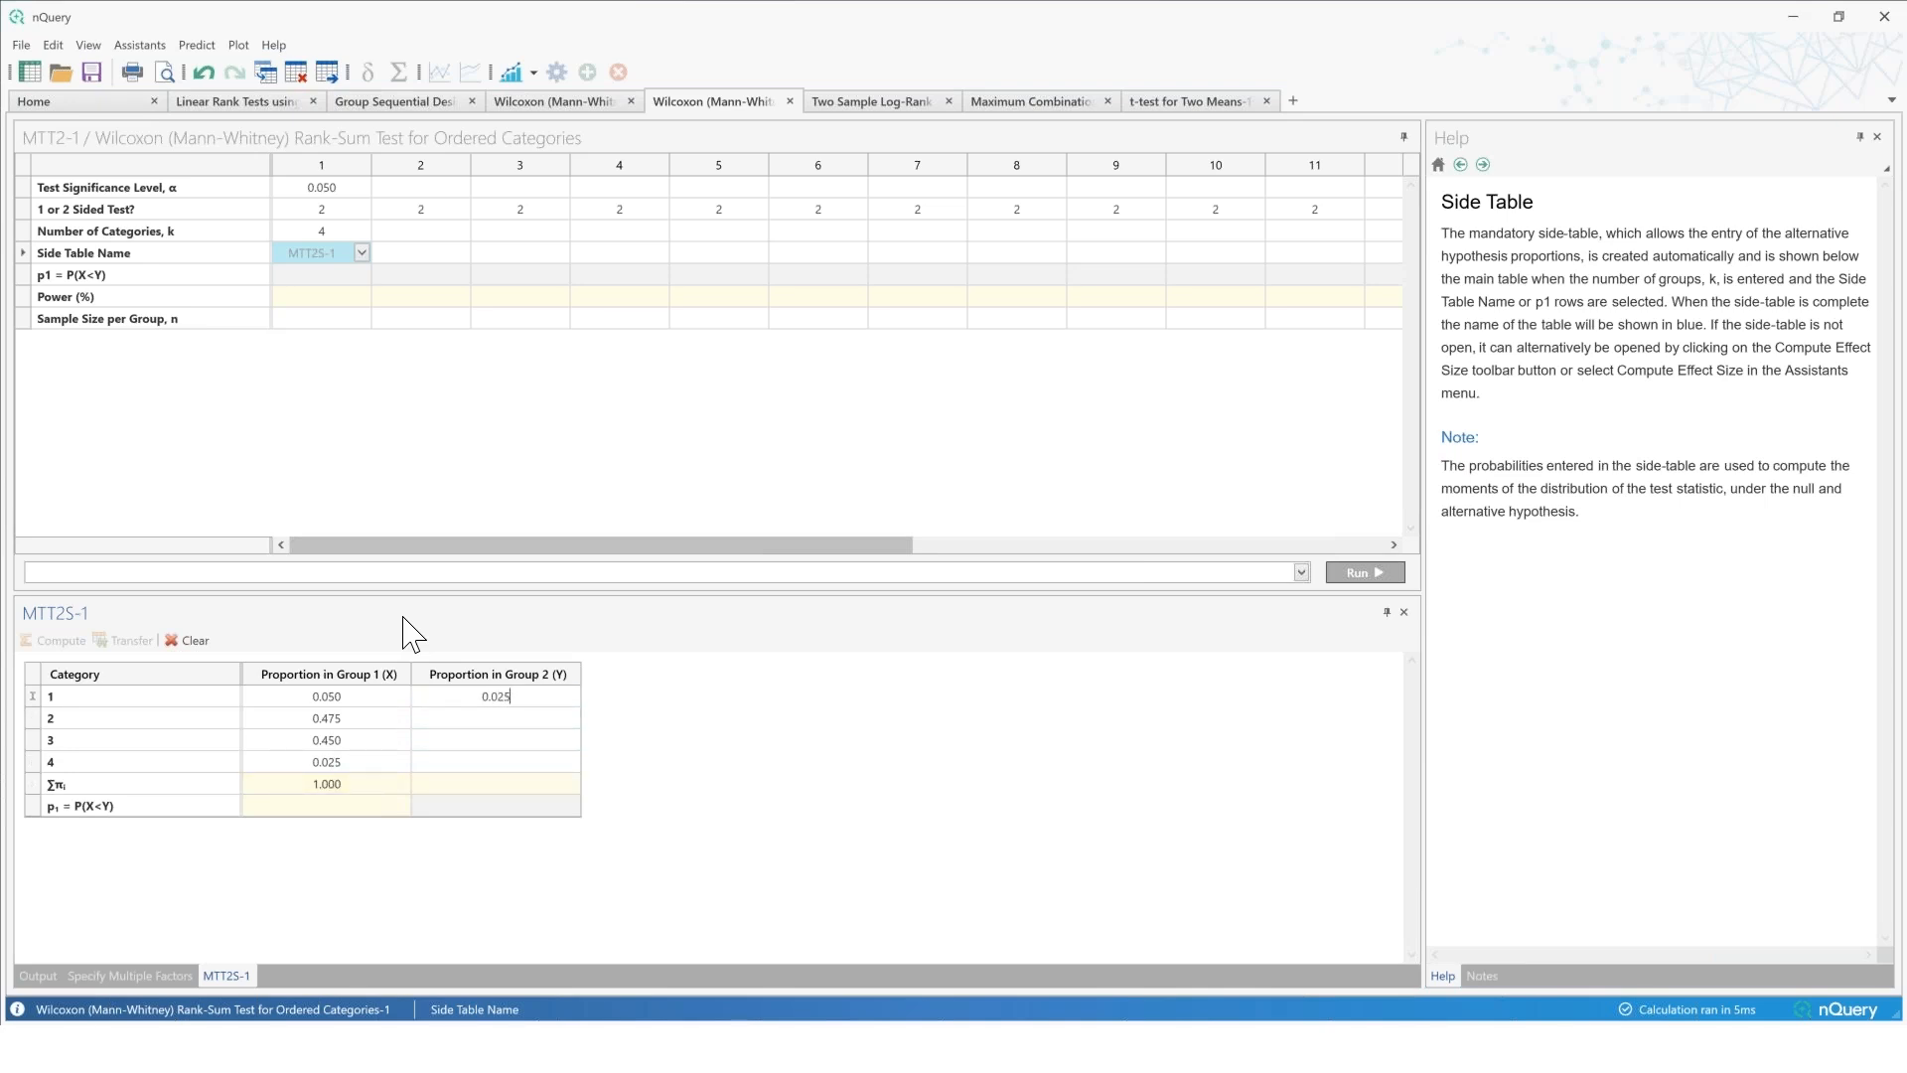
{"action": "key", "text": "Return"}
{"action": "type", "text": "0.425"}
{"action": "key", "text": "Return"}
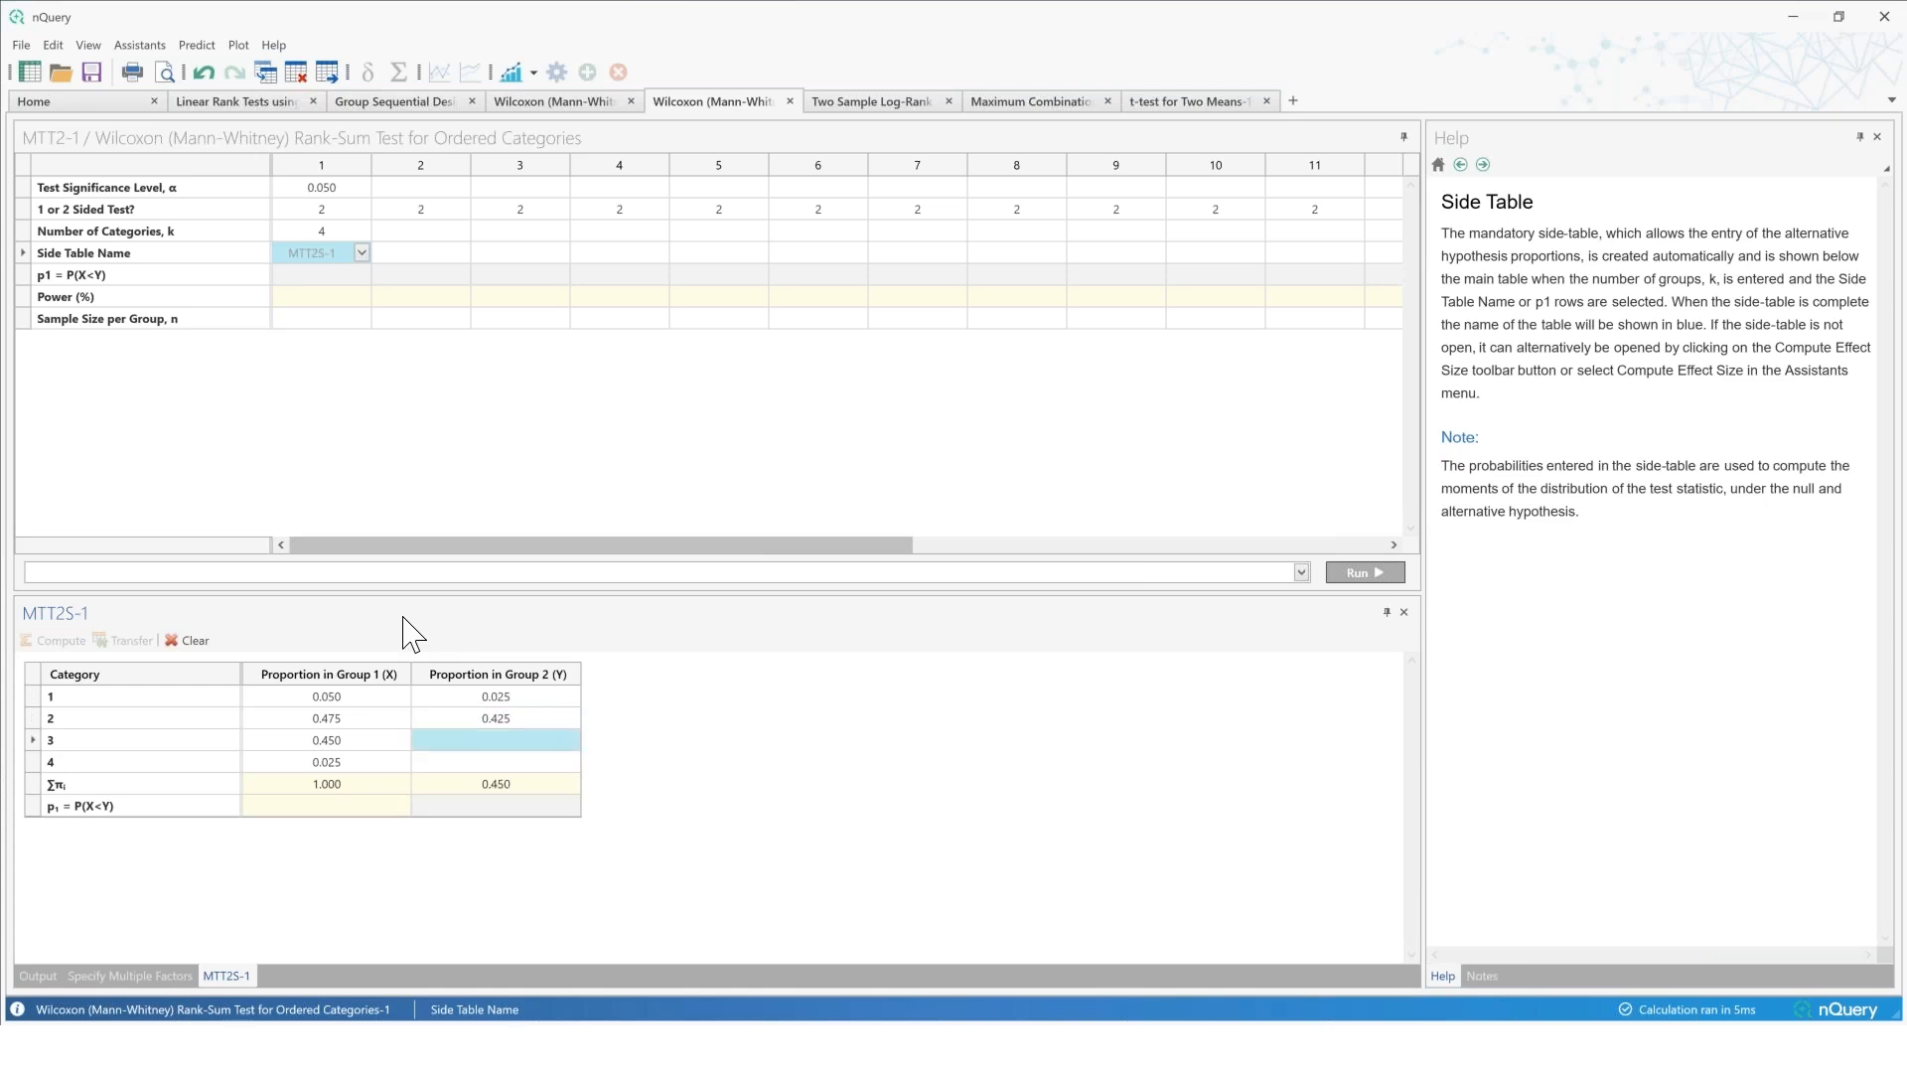
{"action": "type", "text": "0.5"}
{"action": "key", "text": "Return"}
{"action": "type", "text": "0.05"}
{"action": "key", "text": "Return"}
Step: Compute the side table's p1 and transfer it to column 1, then set the sample size per group to 470 to calculate the power
{"action": "left_click", "coordinate": [75, 641]}
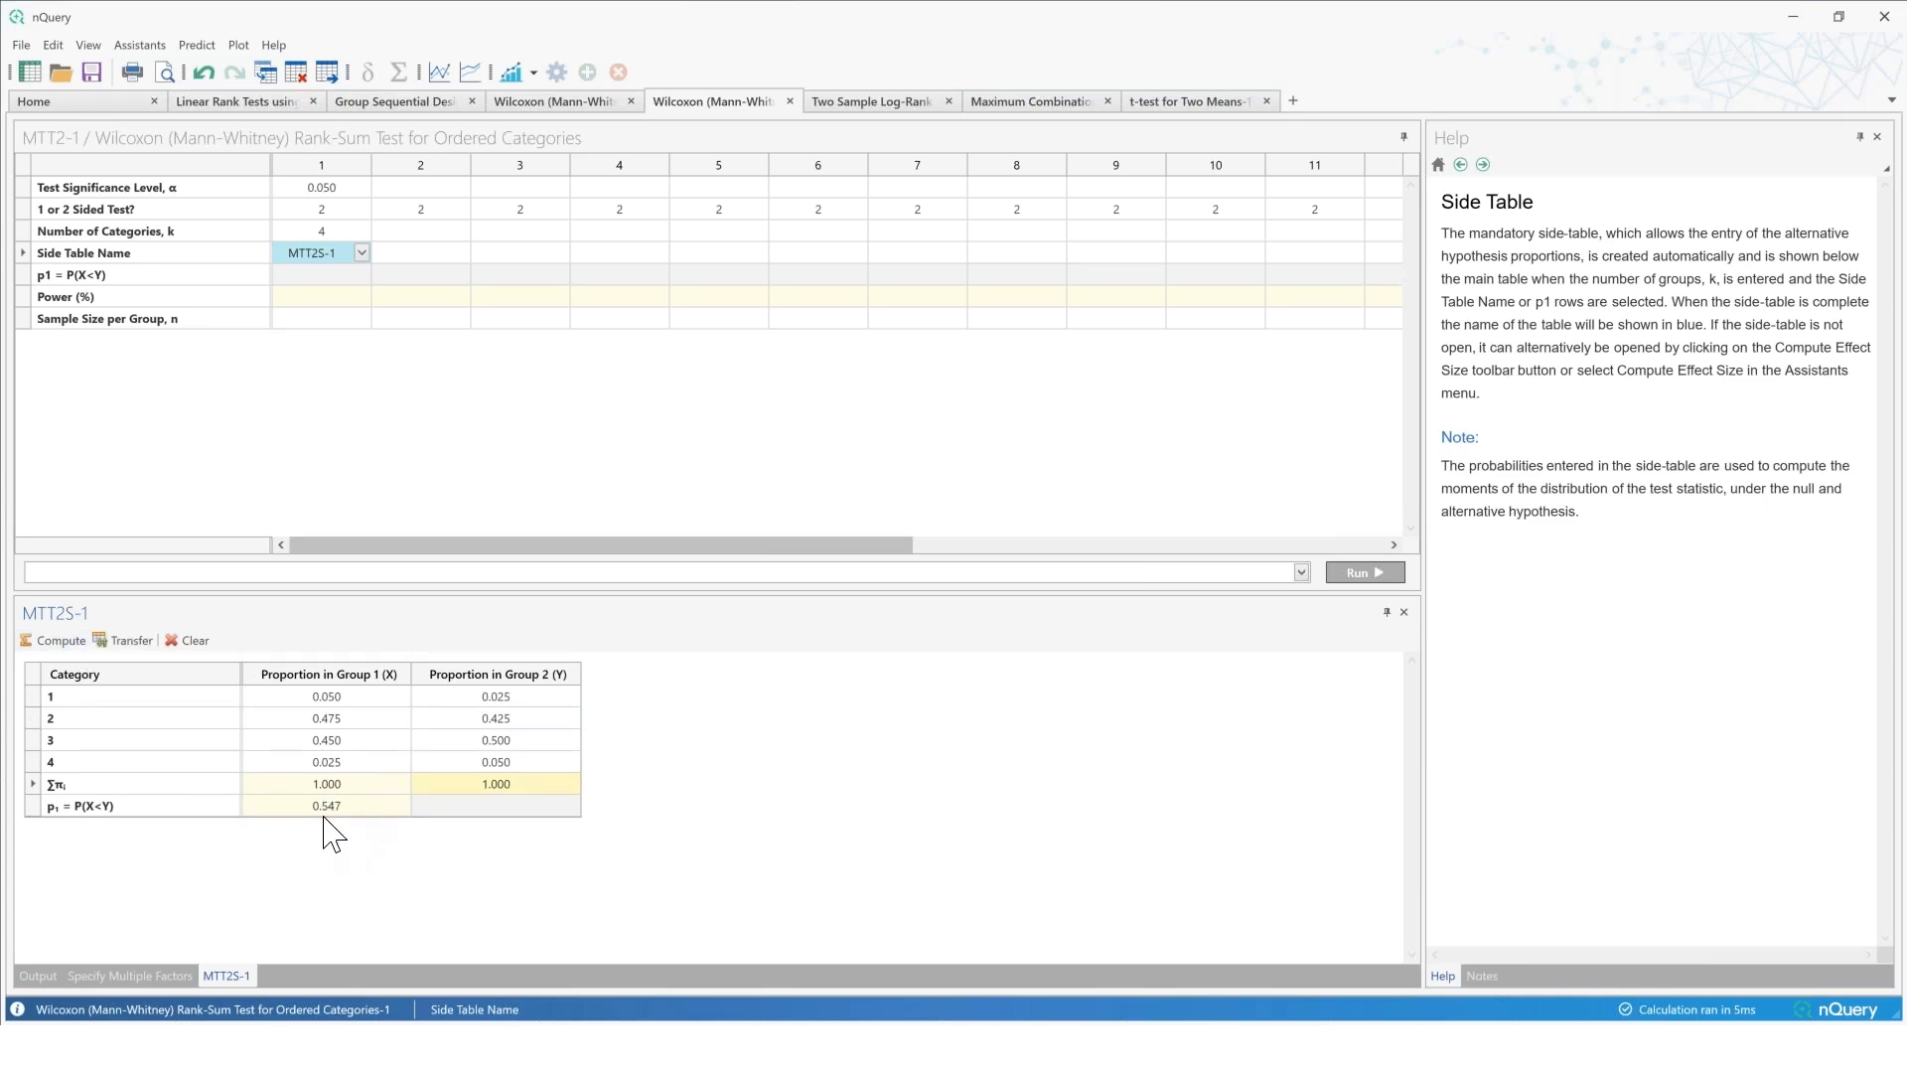
{"action": "left_click", "coordinate": [109, 641]}
{"action": "left_click", "coordinate": [335, 303]}
{"action": "left_click", "coordinate": [316, 320]}
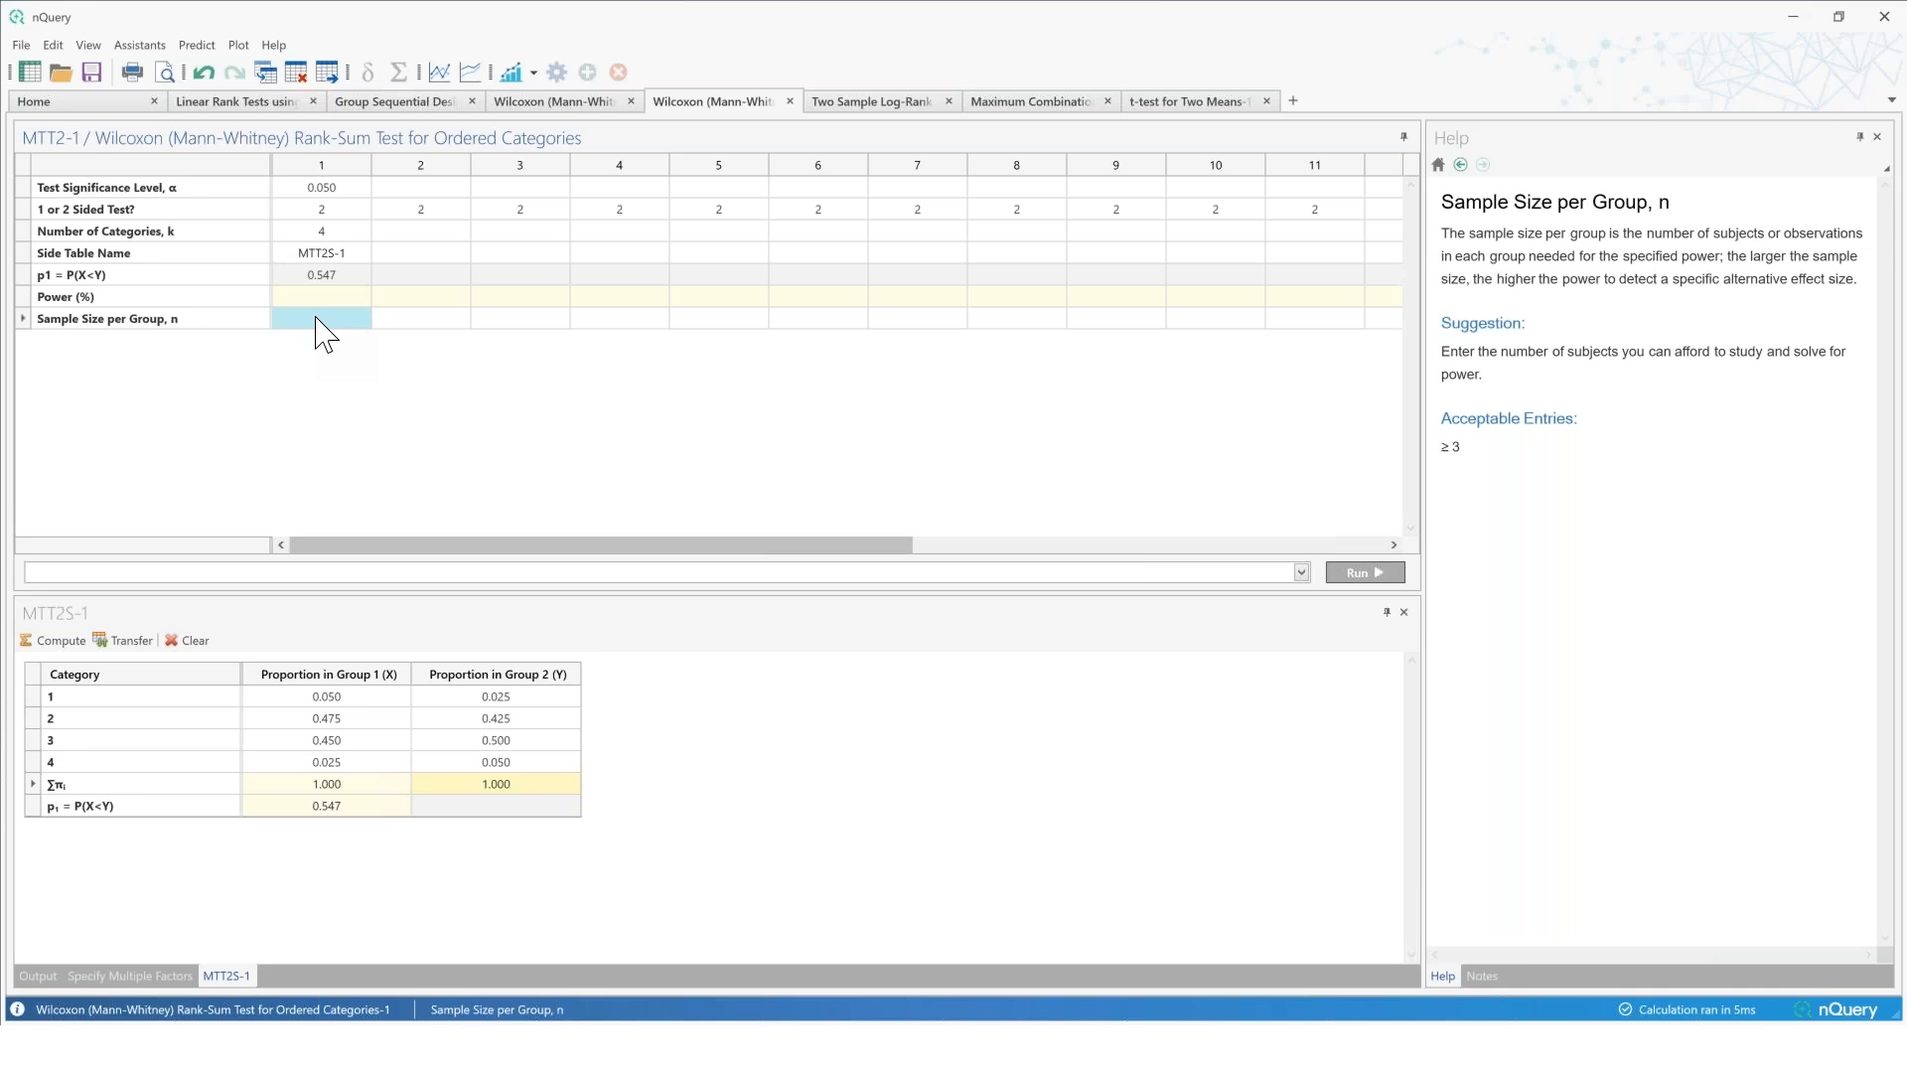
{"action": "type", "text": "470"}
{"action": "key", "text": "Return"}
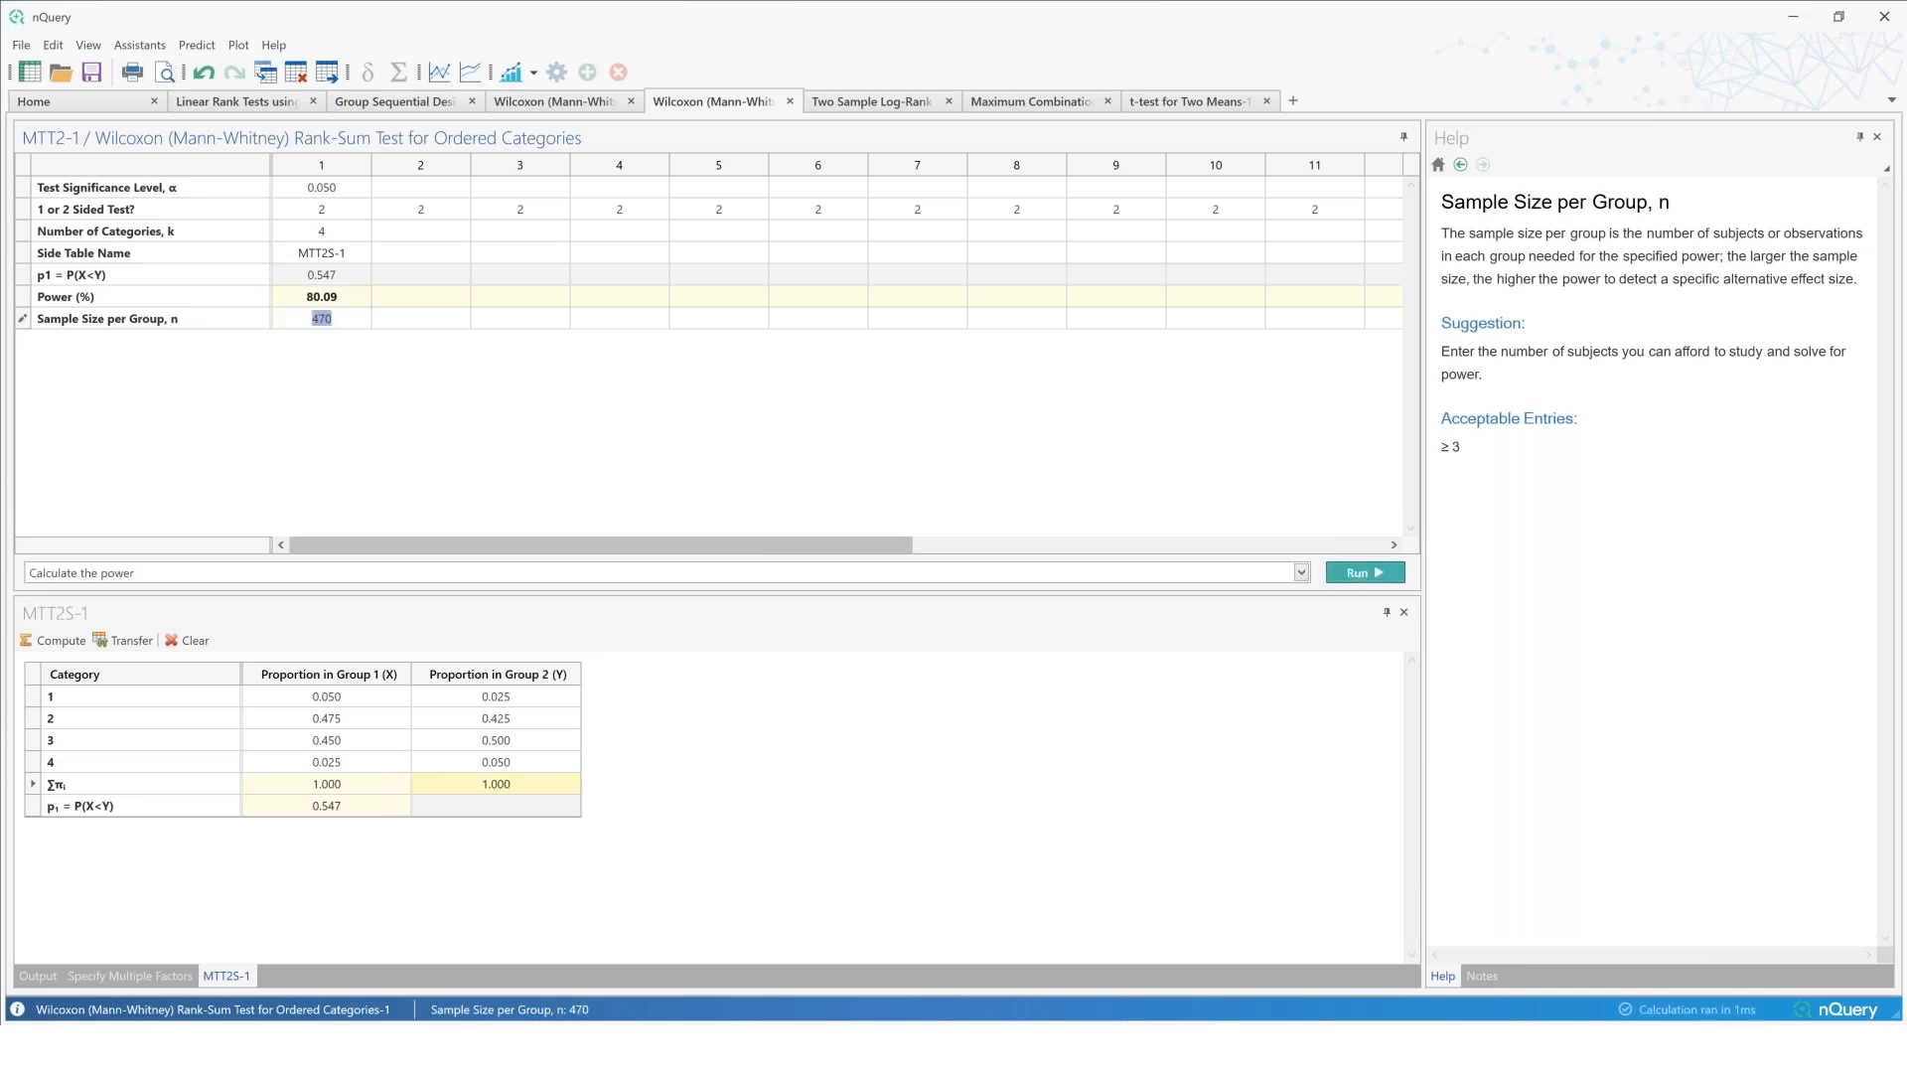
{"action": "left_click", "coordinate": [303, 318]}
{"action": "key", "text": "Up"}
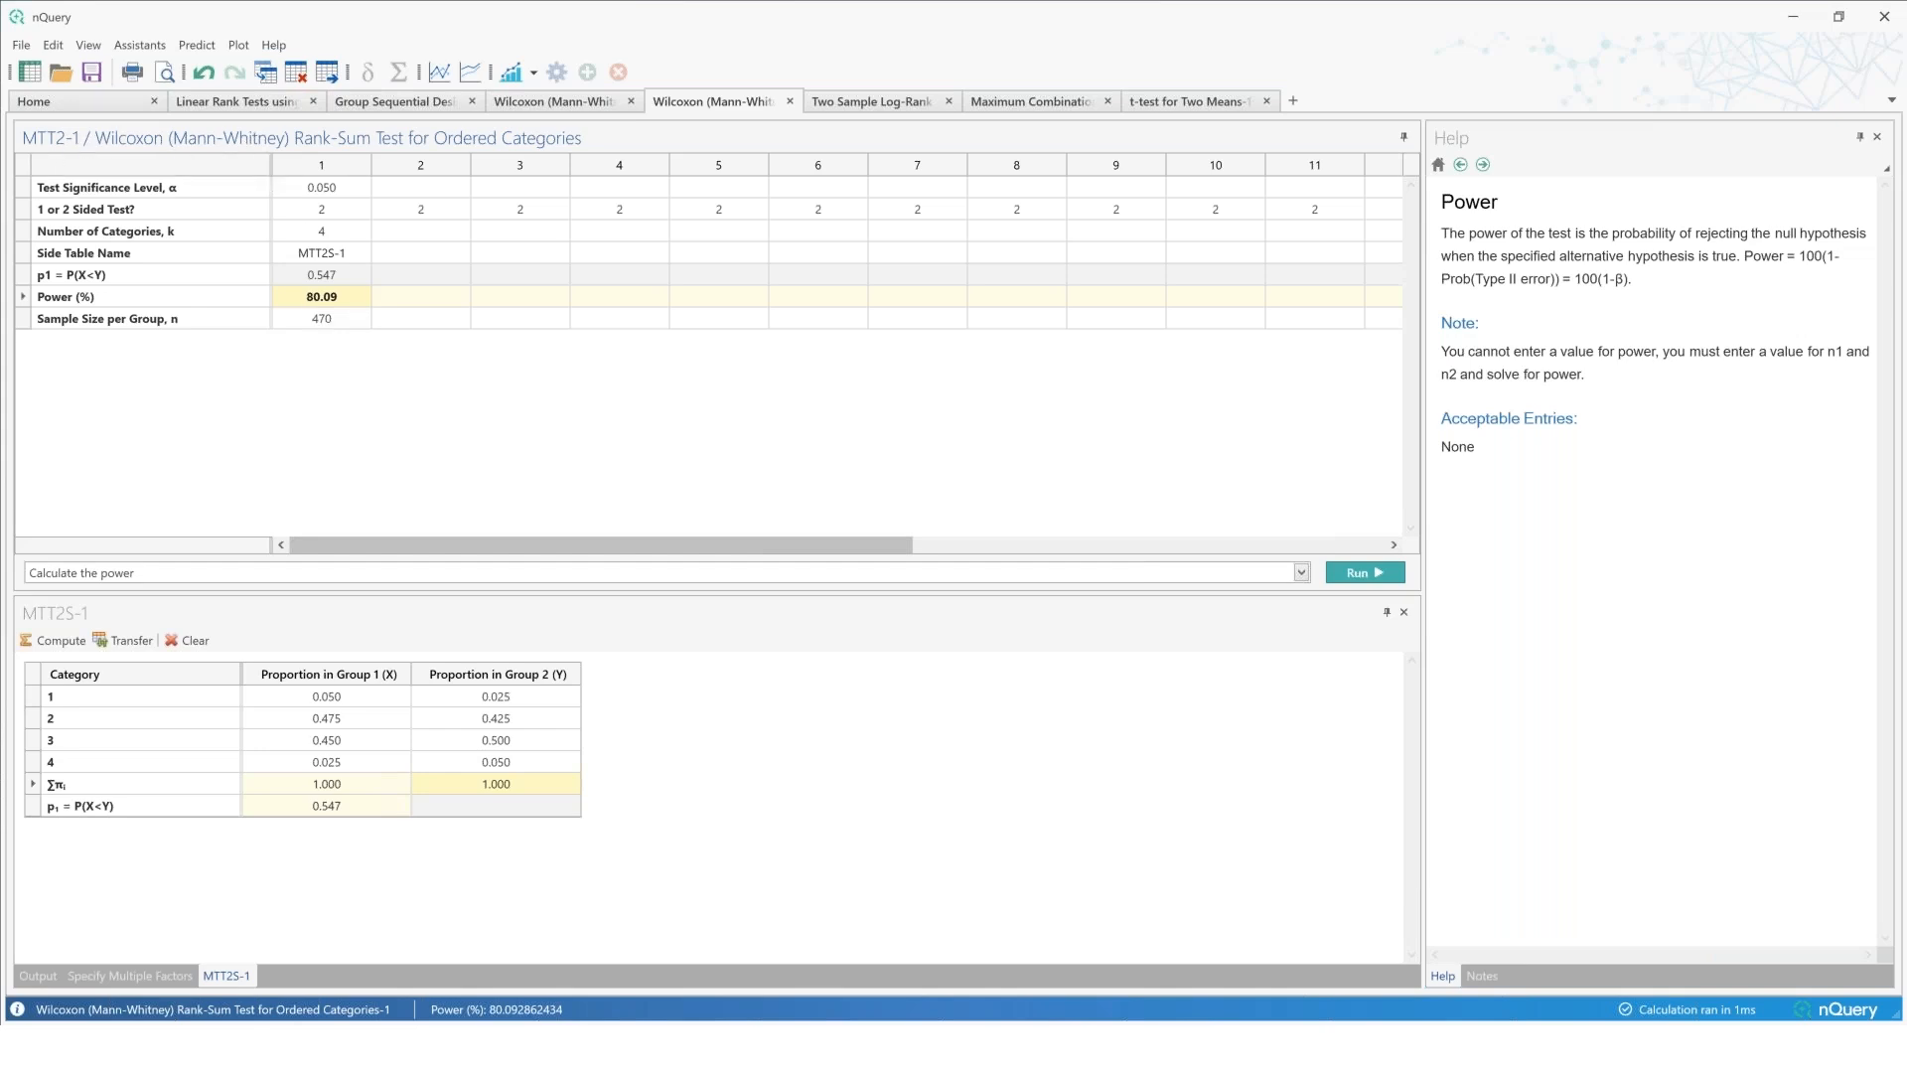
Step: Switch to the Google Slides presentation, start the slideshow from the Two-Sample Ordinal Case example and advance to Discussion and Conclusions
{"action": "left_click_drag", "start_coordinate": [0, 74], "coordinate": [711, 61]}
{"action": "left_click", "coordinate": [1203, 20]}
{"action": "left_click", "coordinate": [1203, 20]}
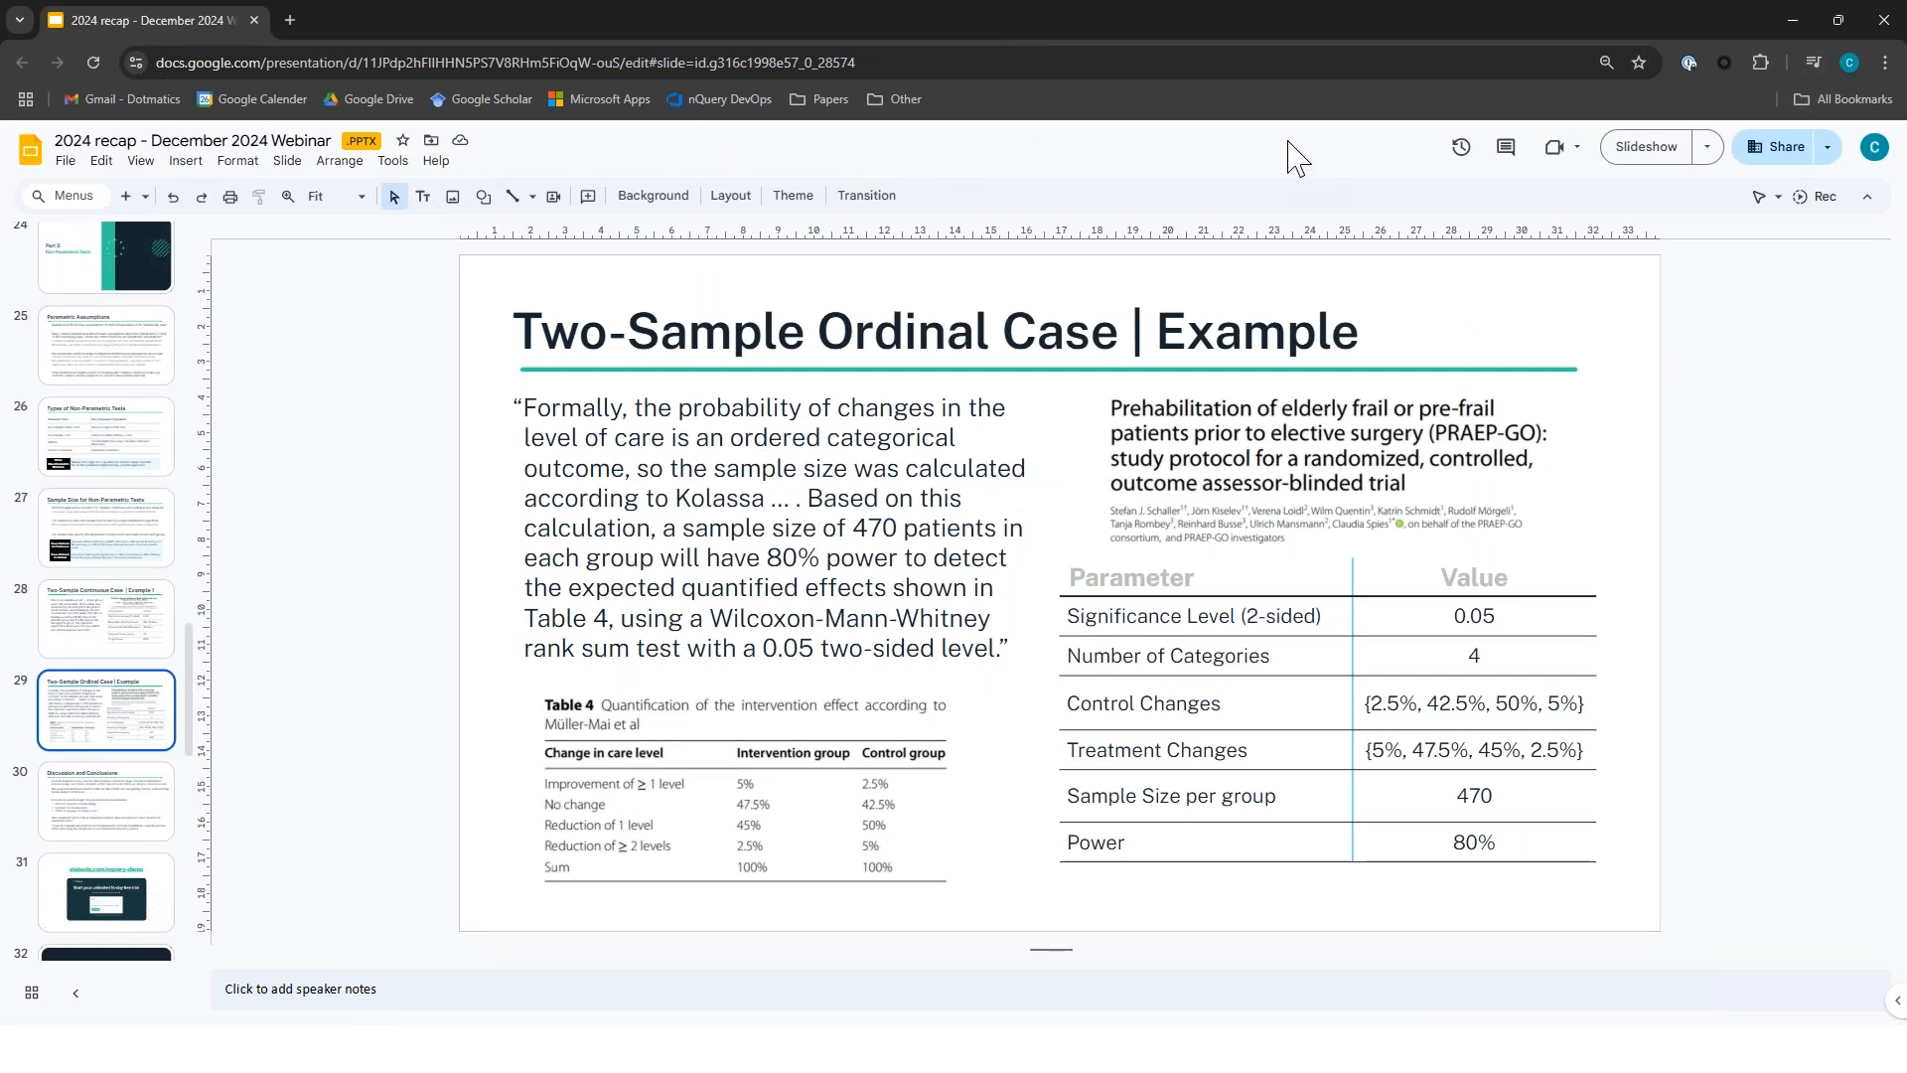
{"action": "left_click", "coordinate": [1649, 147]}
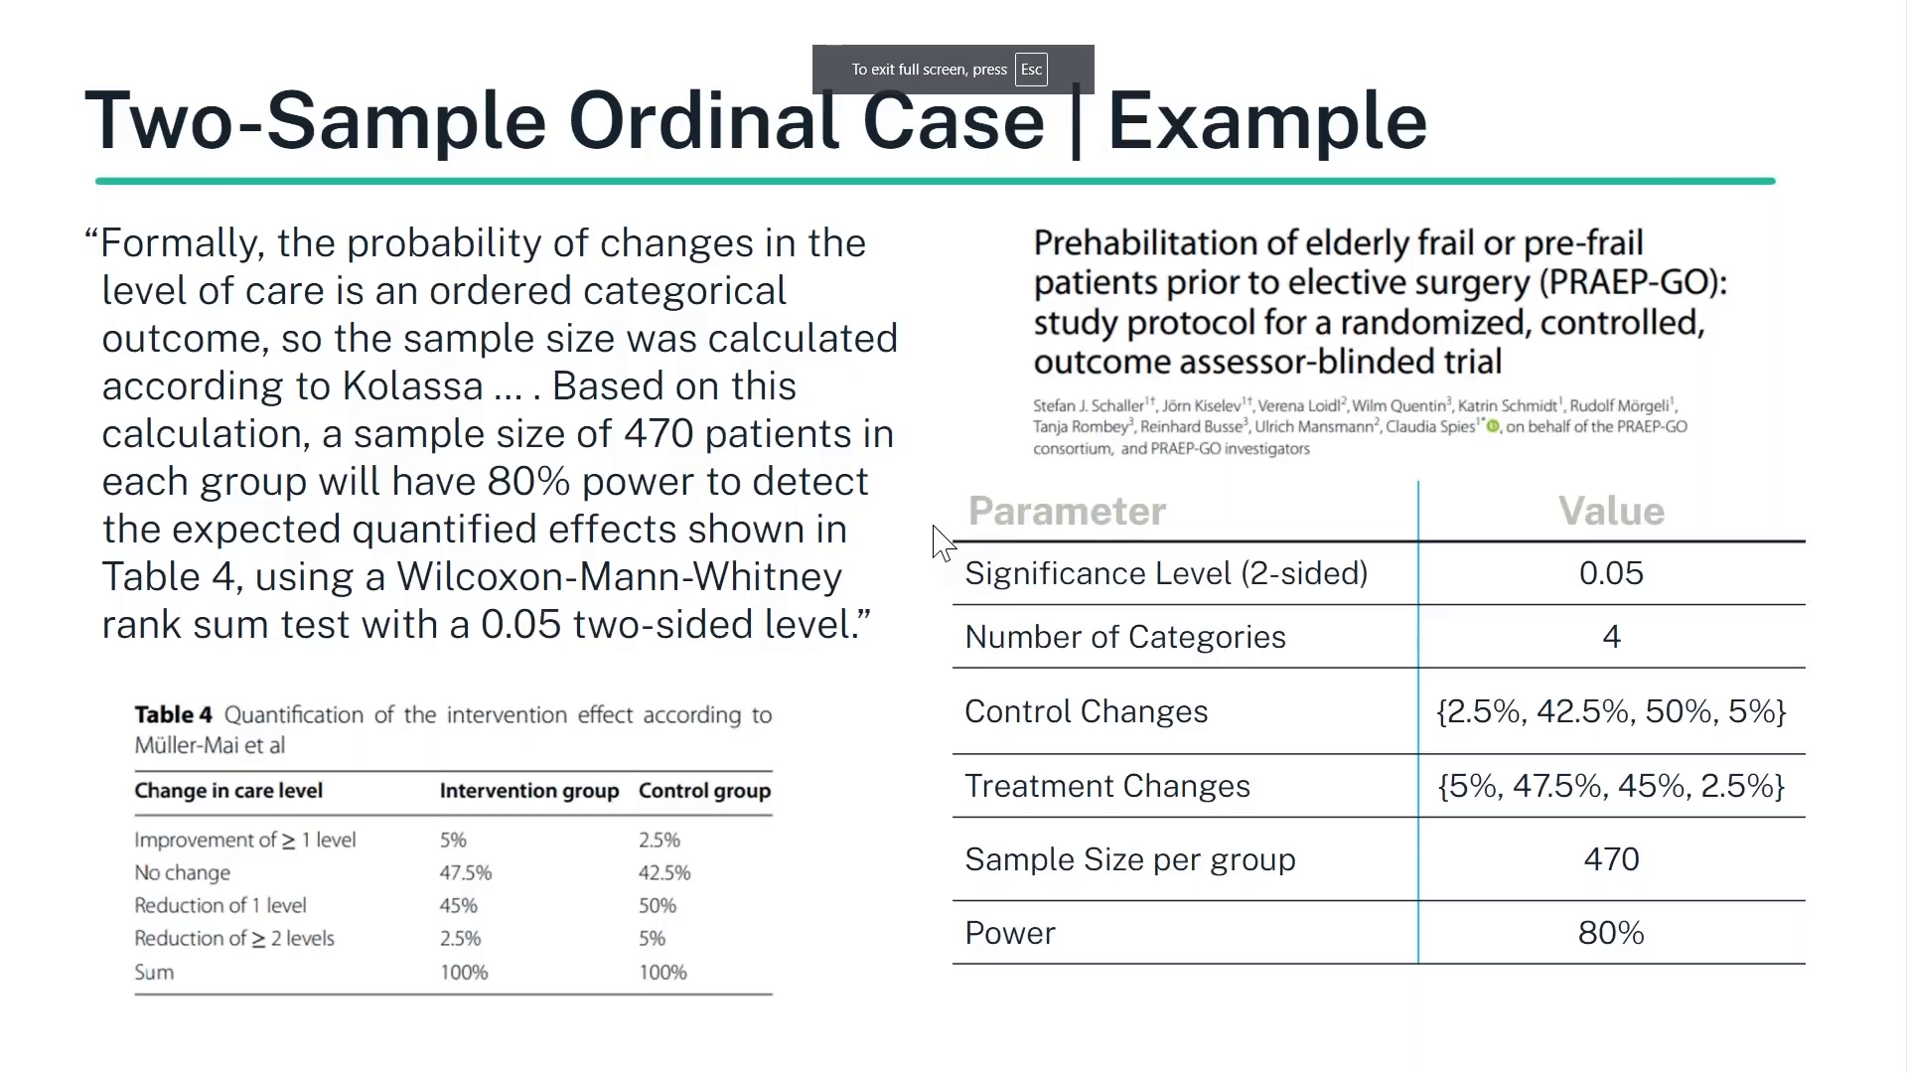
{"action": "left_click", "coordinate": [936, 526]}
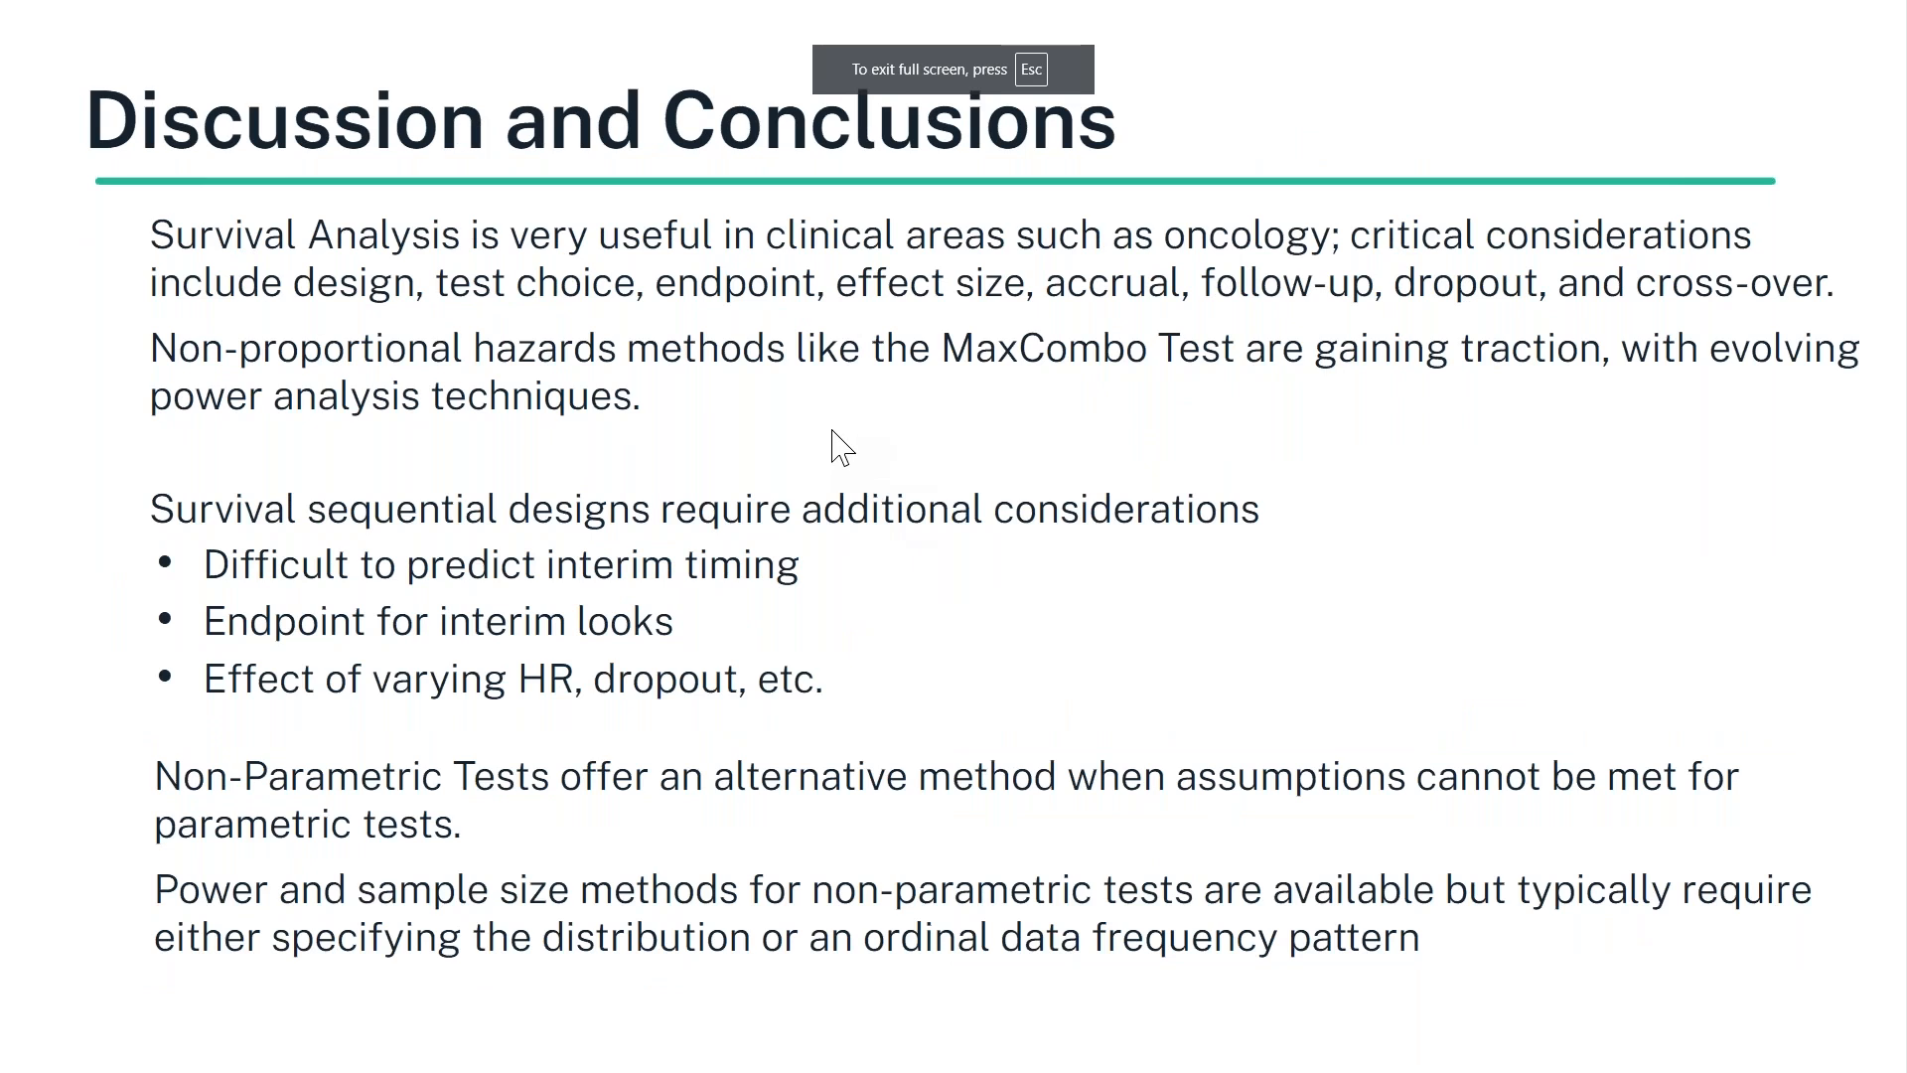